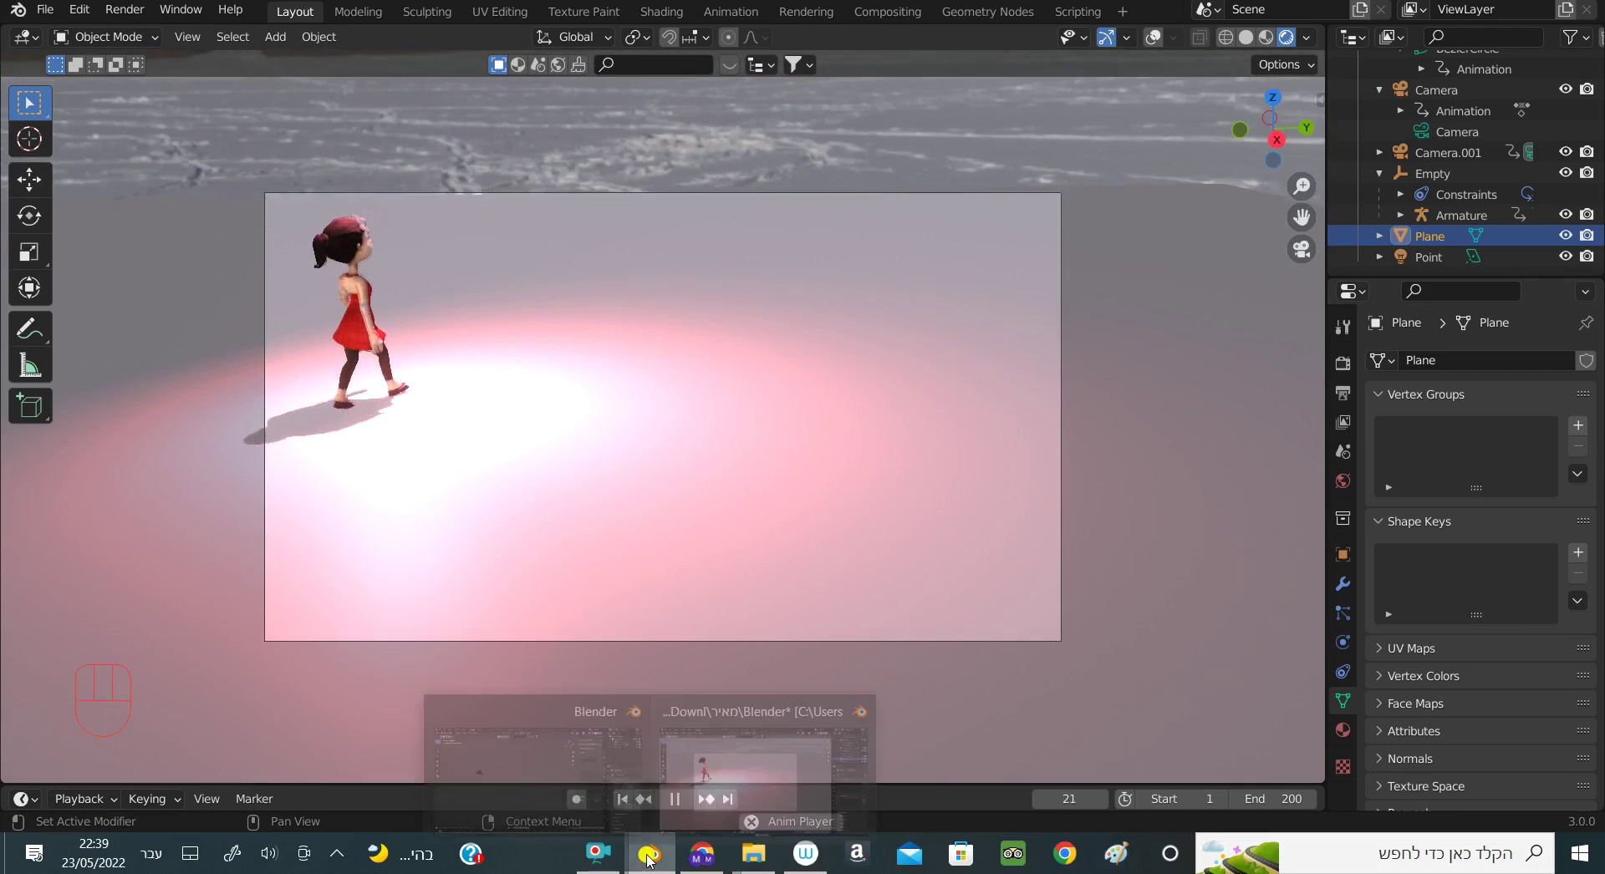
# Switch to the other Blender window with the Bezier circle, camera and light scene
pyautogui.click(560, 774)
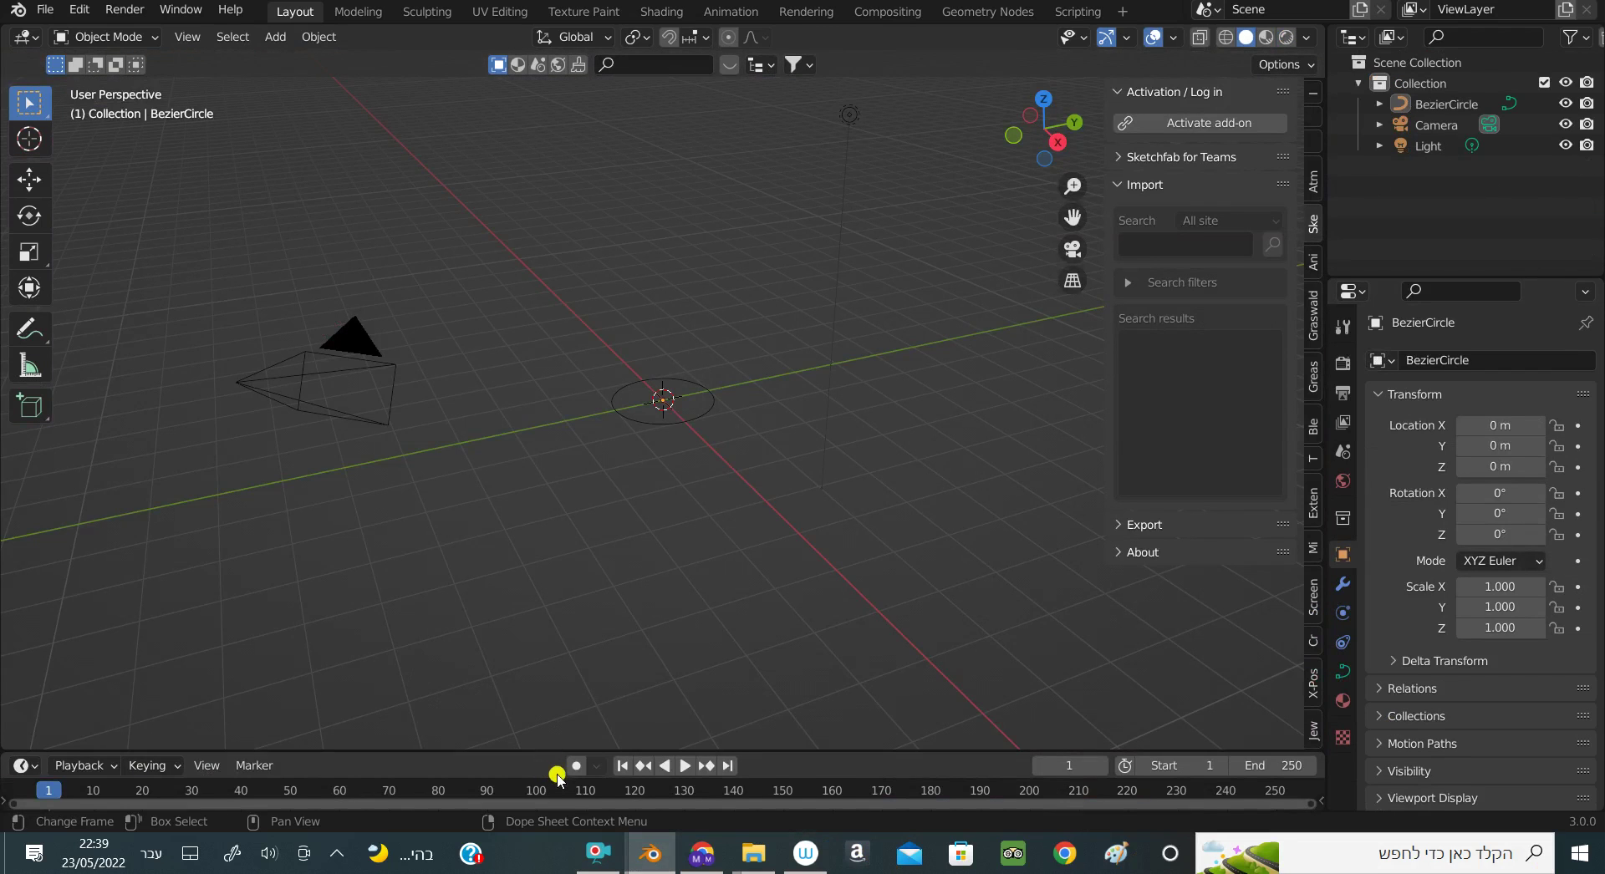
# Add a new Bezier circle and scale it up to about 4.177
pyautogui.click(276, 38)
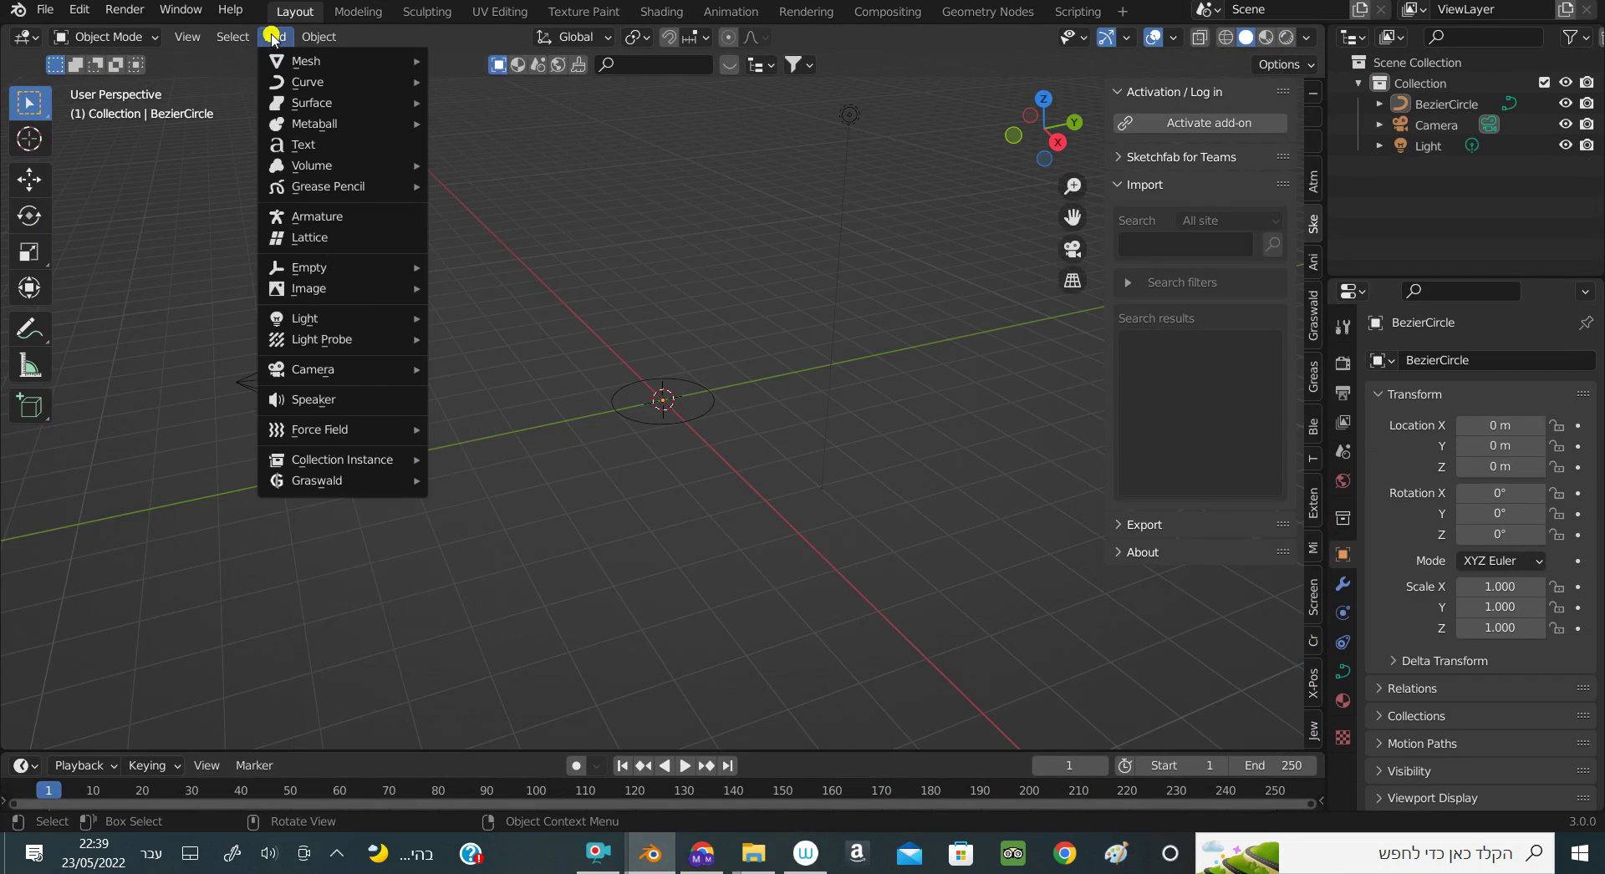
pyautogui.moveTo(328, 82)
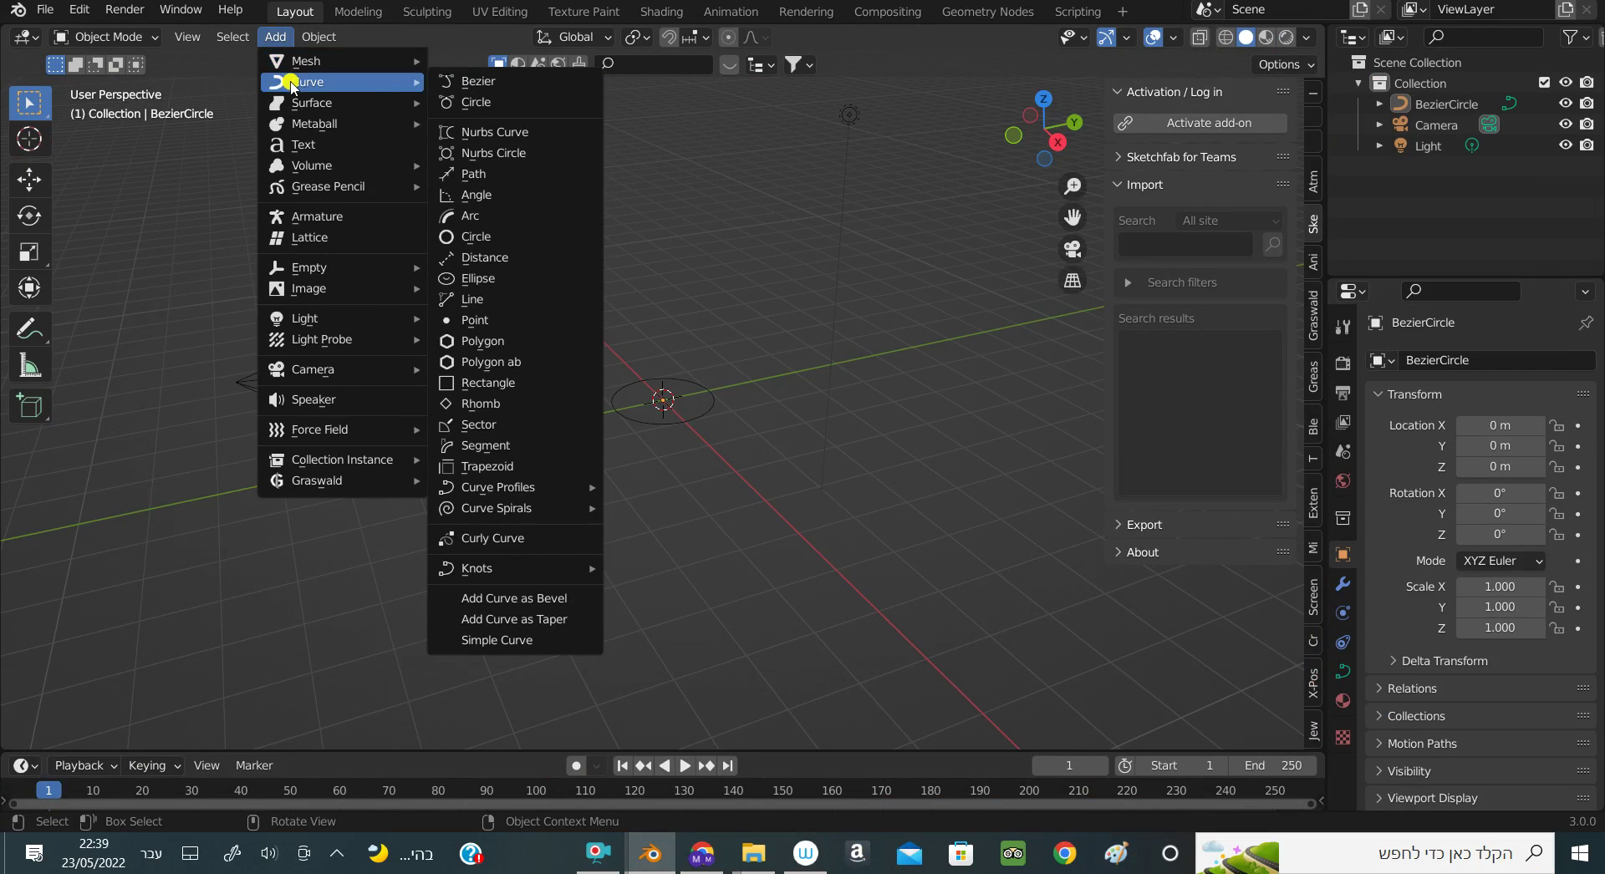
pyautogui.click(473, 102)
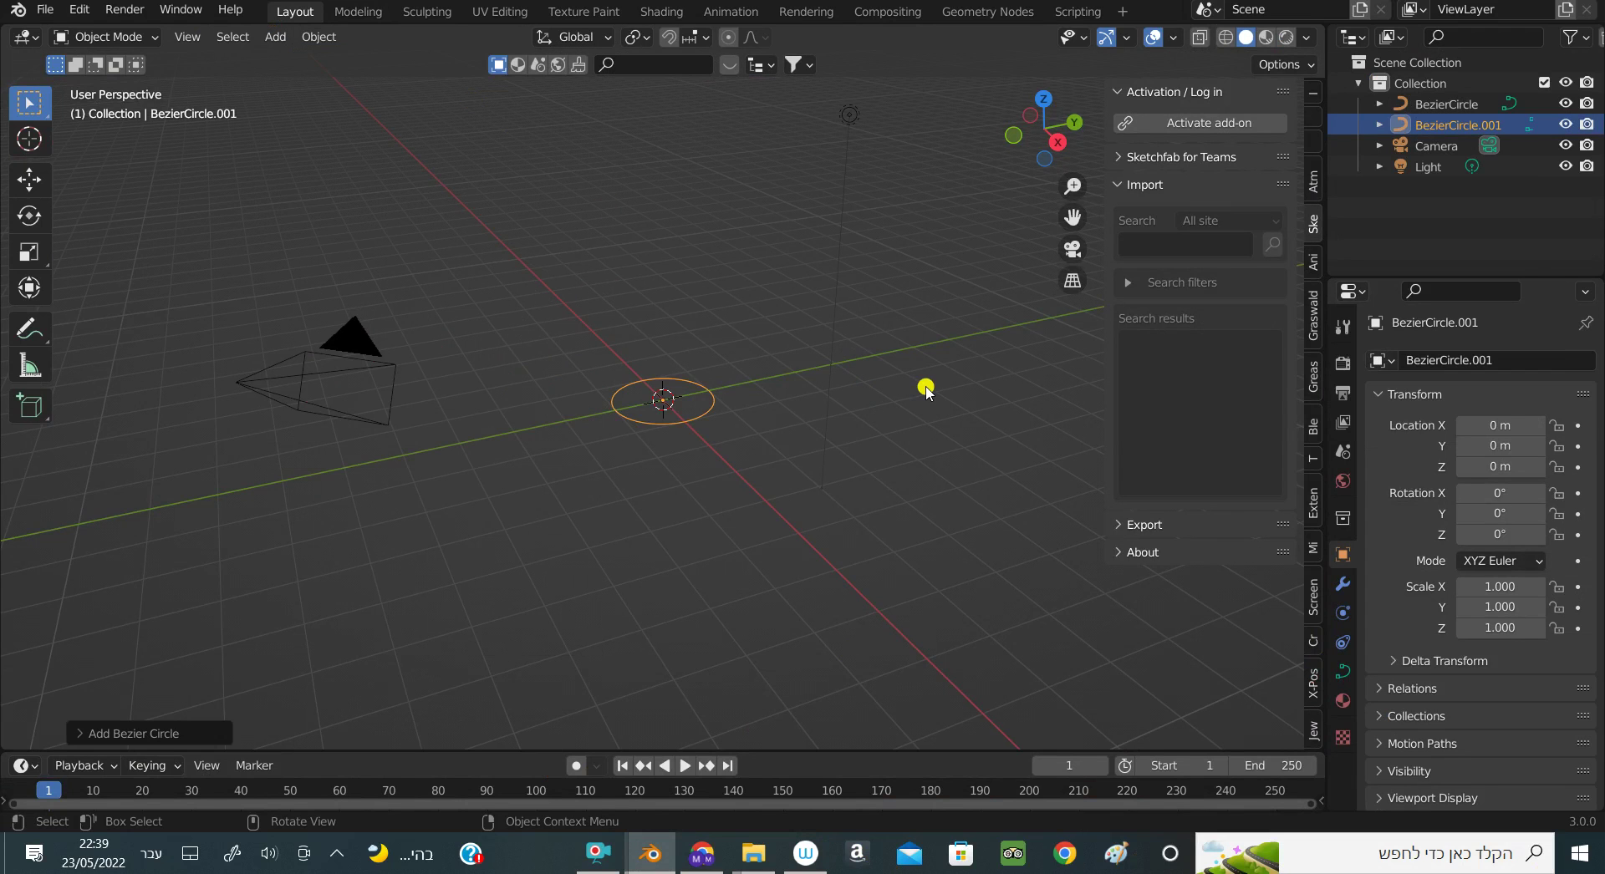
pyautogui.press('s')
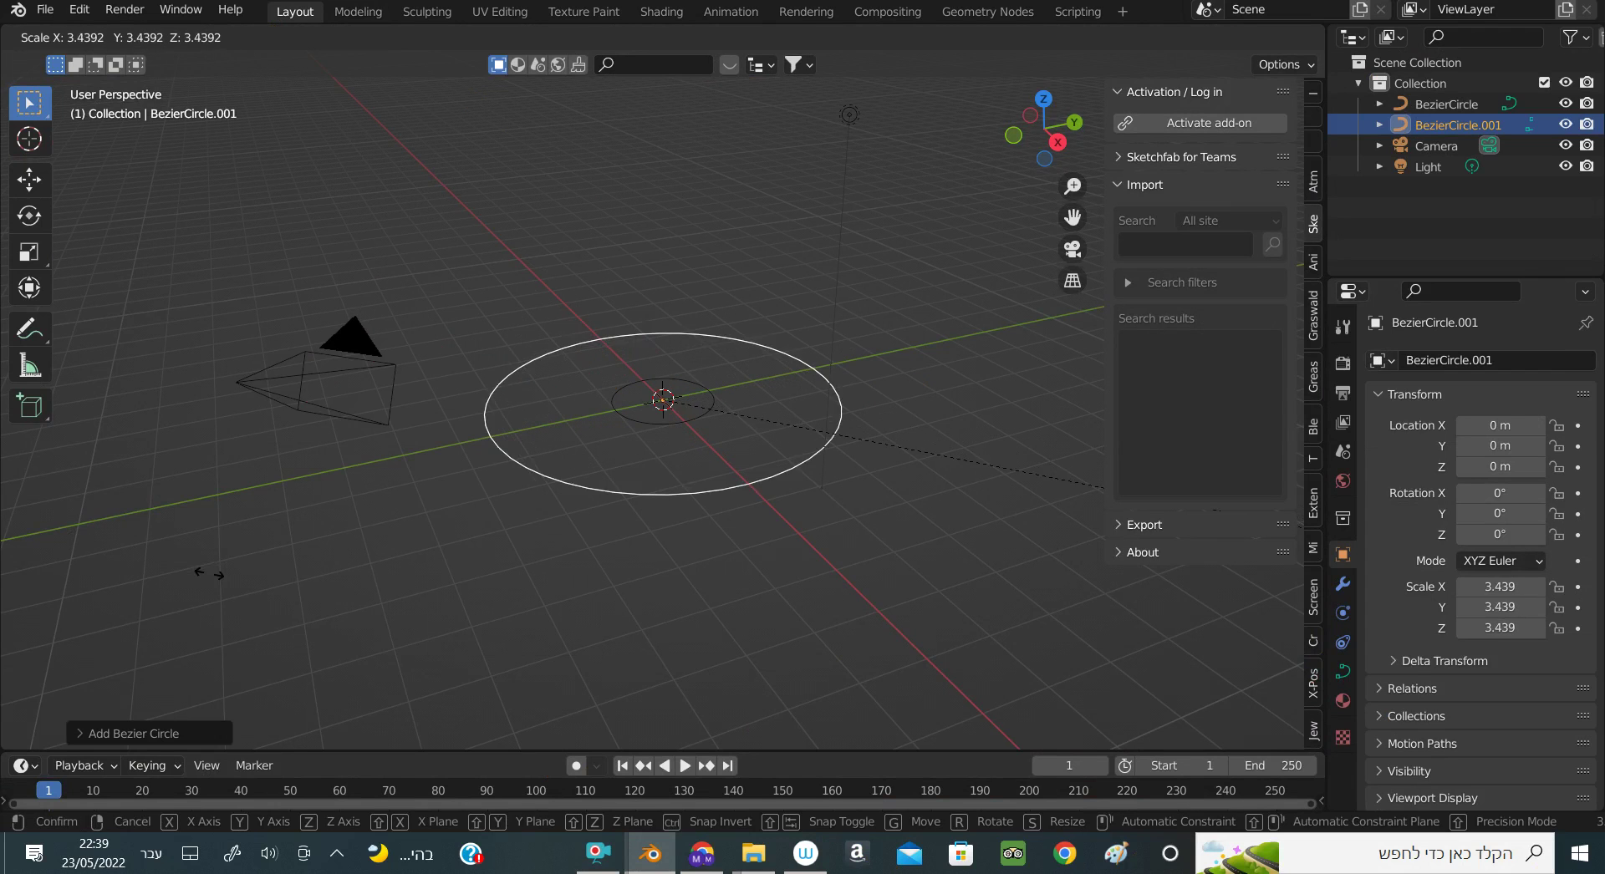
pyautogui.click(159, 643)
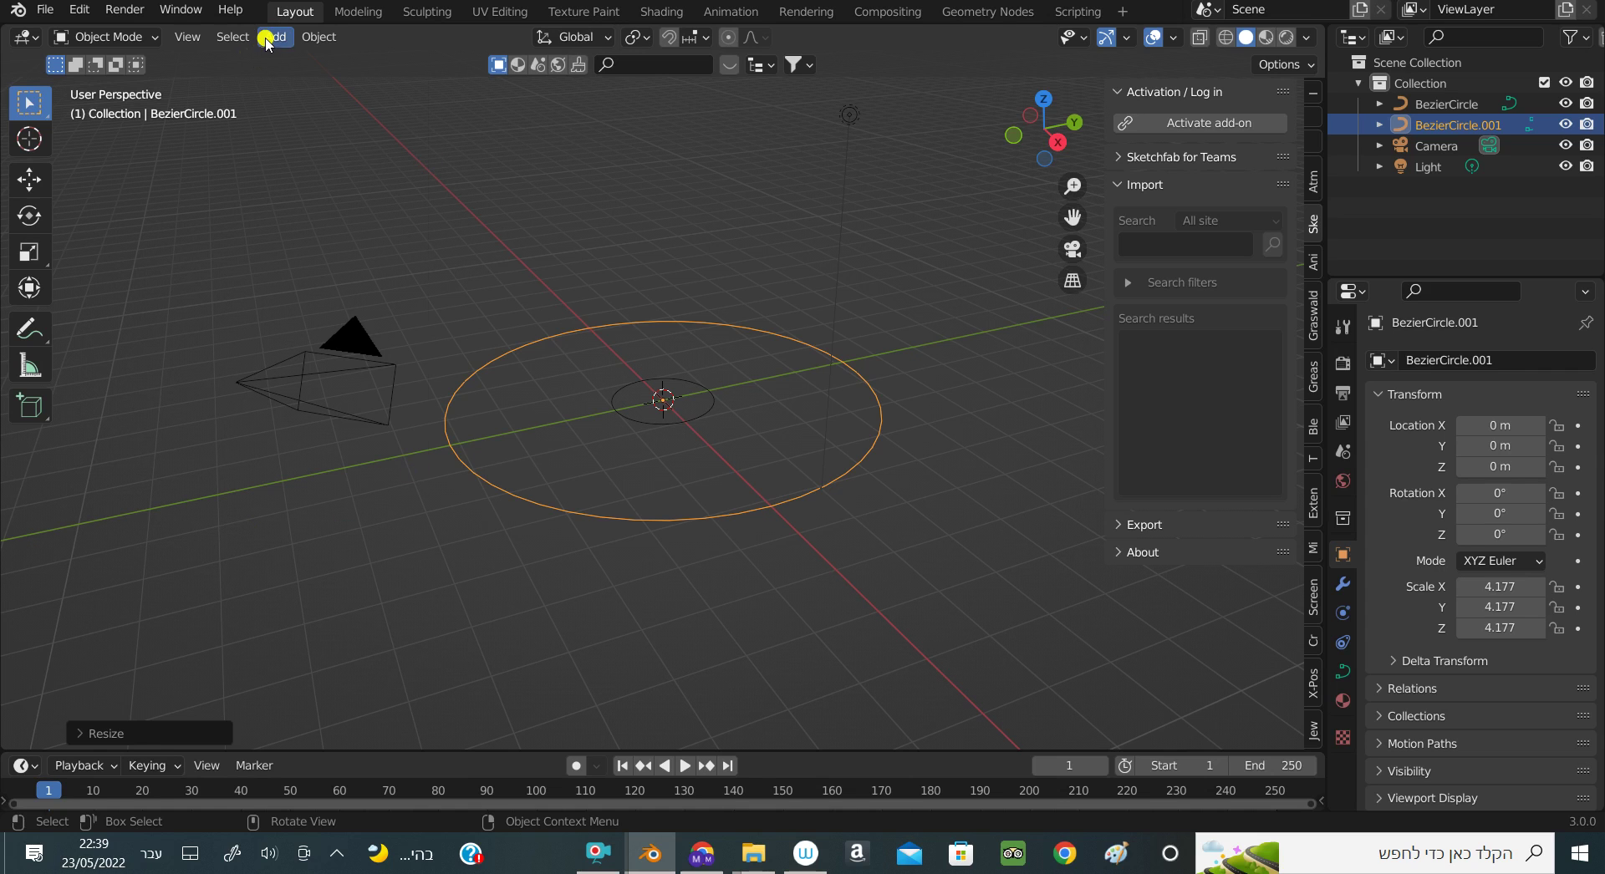
pyautogui.click(269, 37)
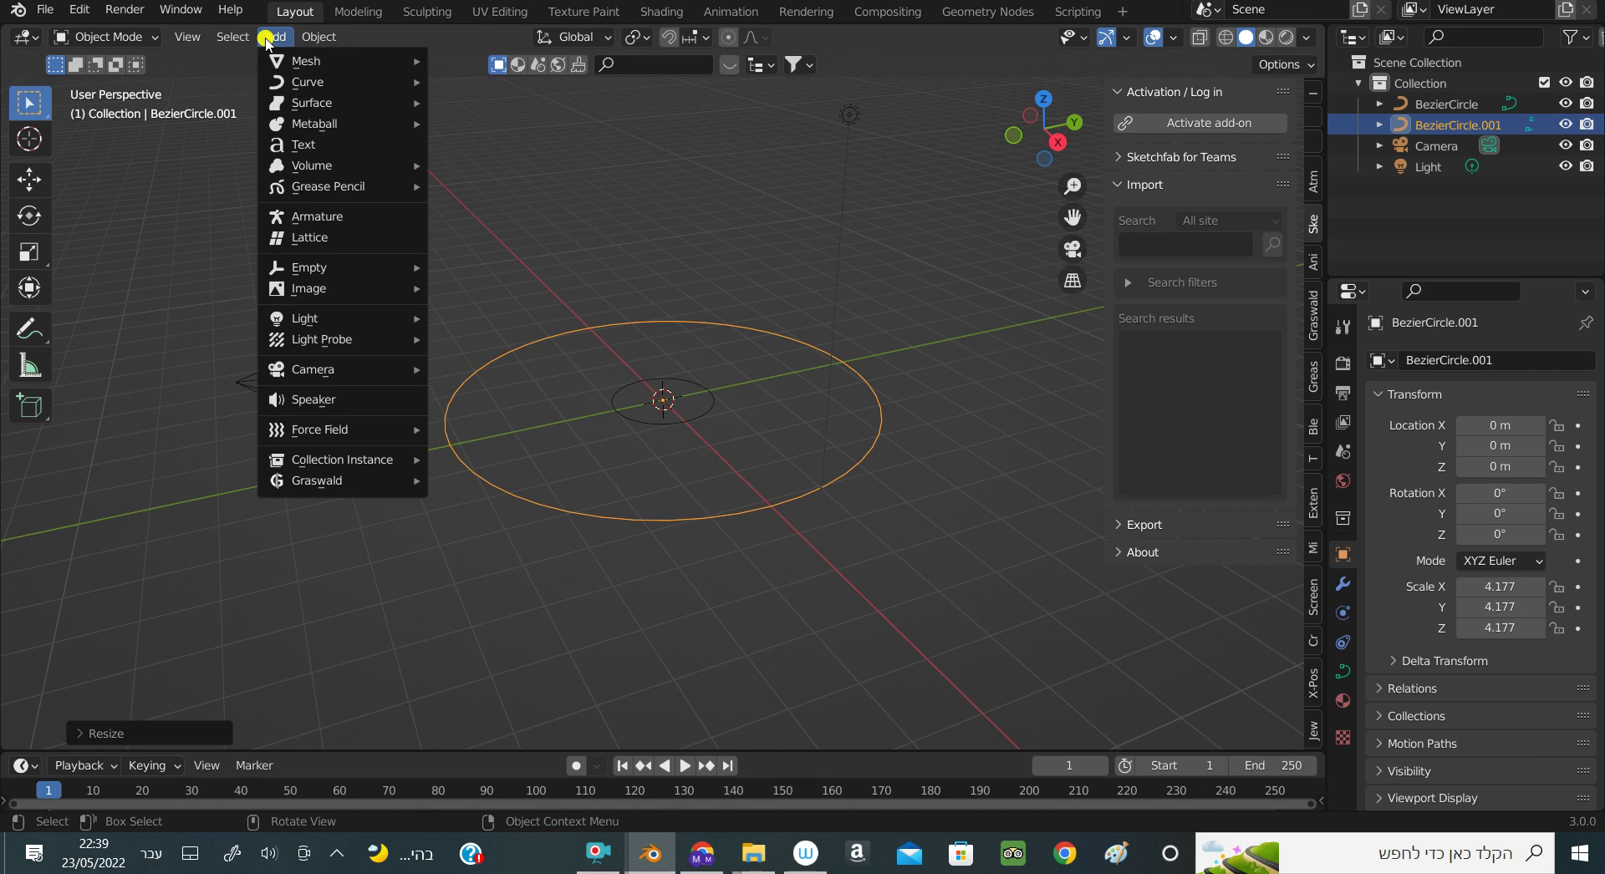
pyautogui.moveTo(339, 267)
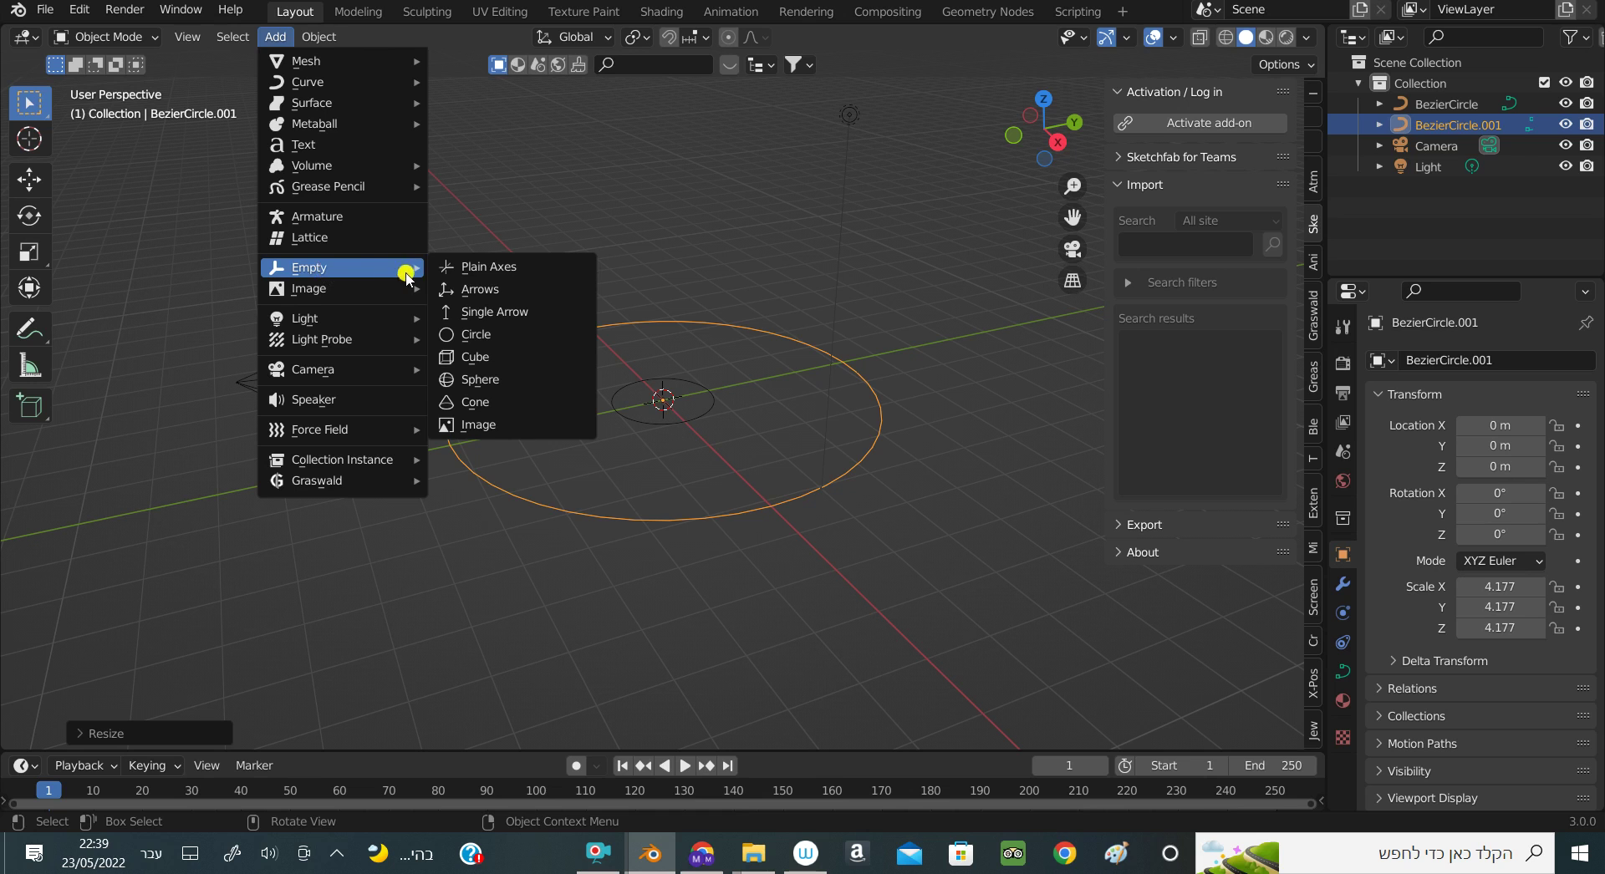
# Add a Plain Axes empty at the origin, then box-select it with the small circle
pyautogui.click(490, 277)
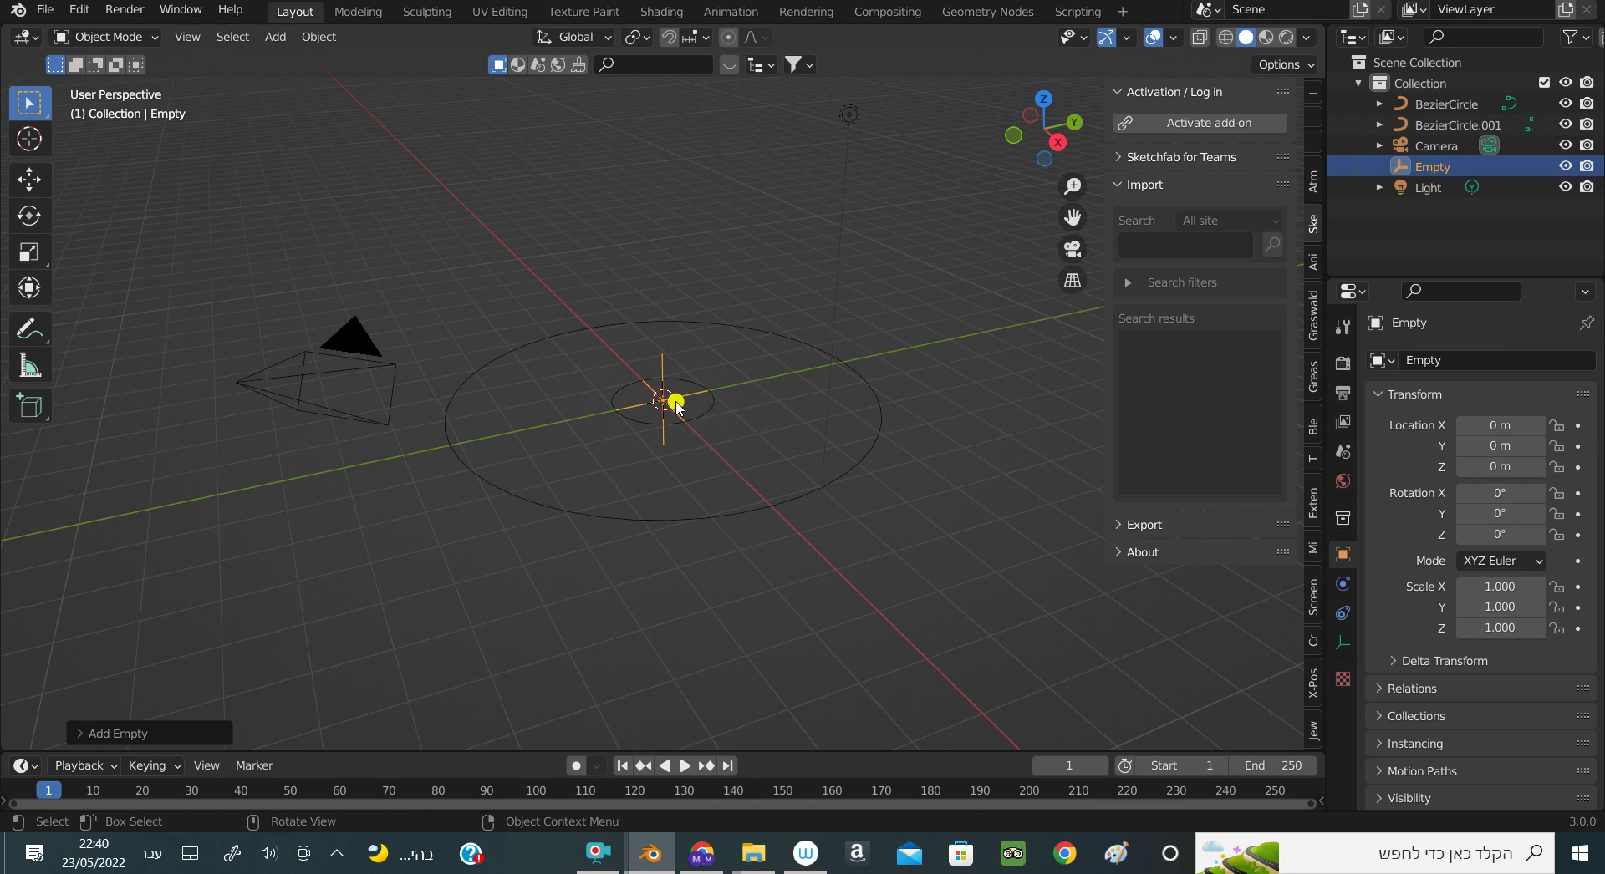
pyautogui.click(980, 451)
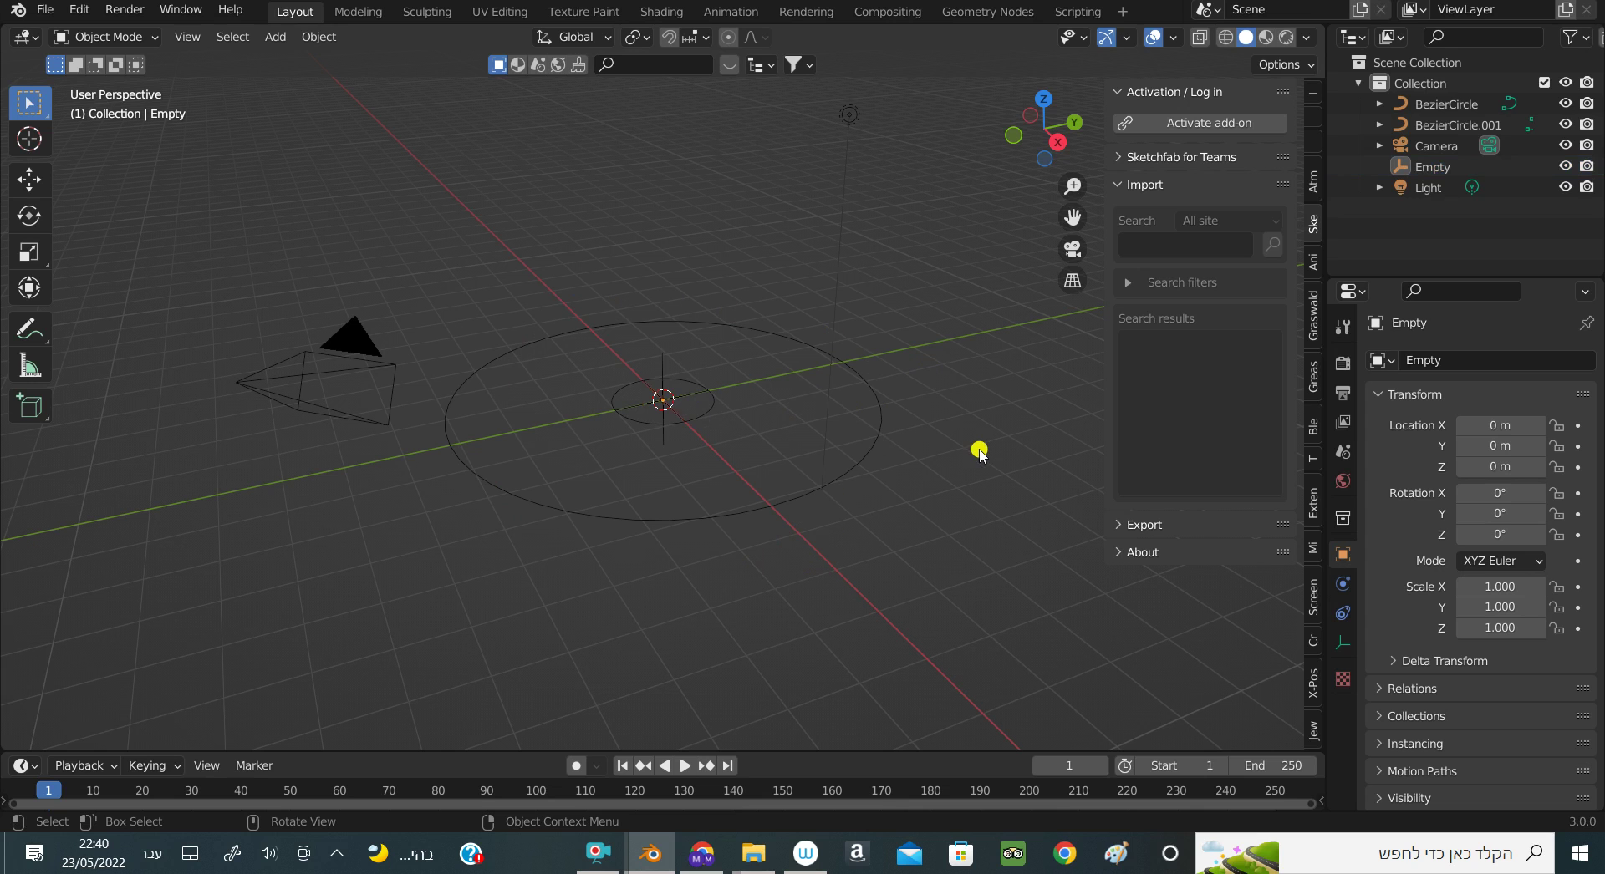
pyautogui.moveTo(618, 349); pyautogui.dragTo(753, 447)
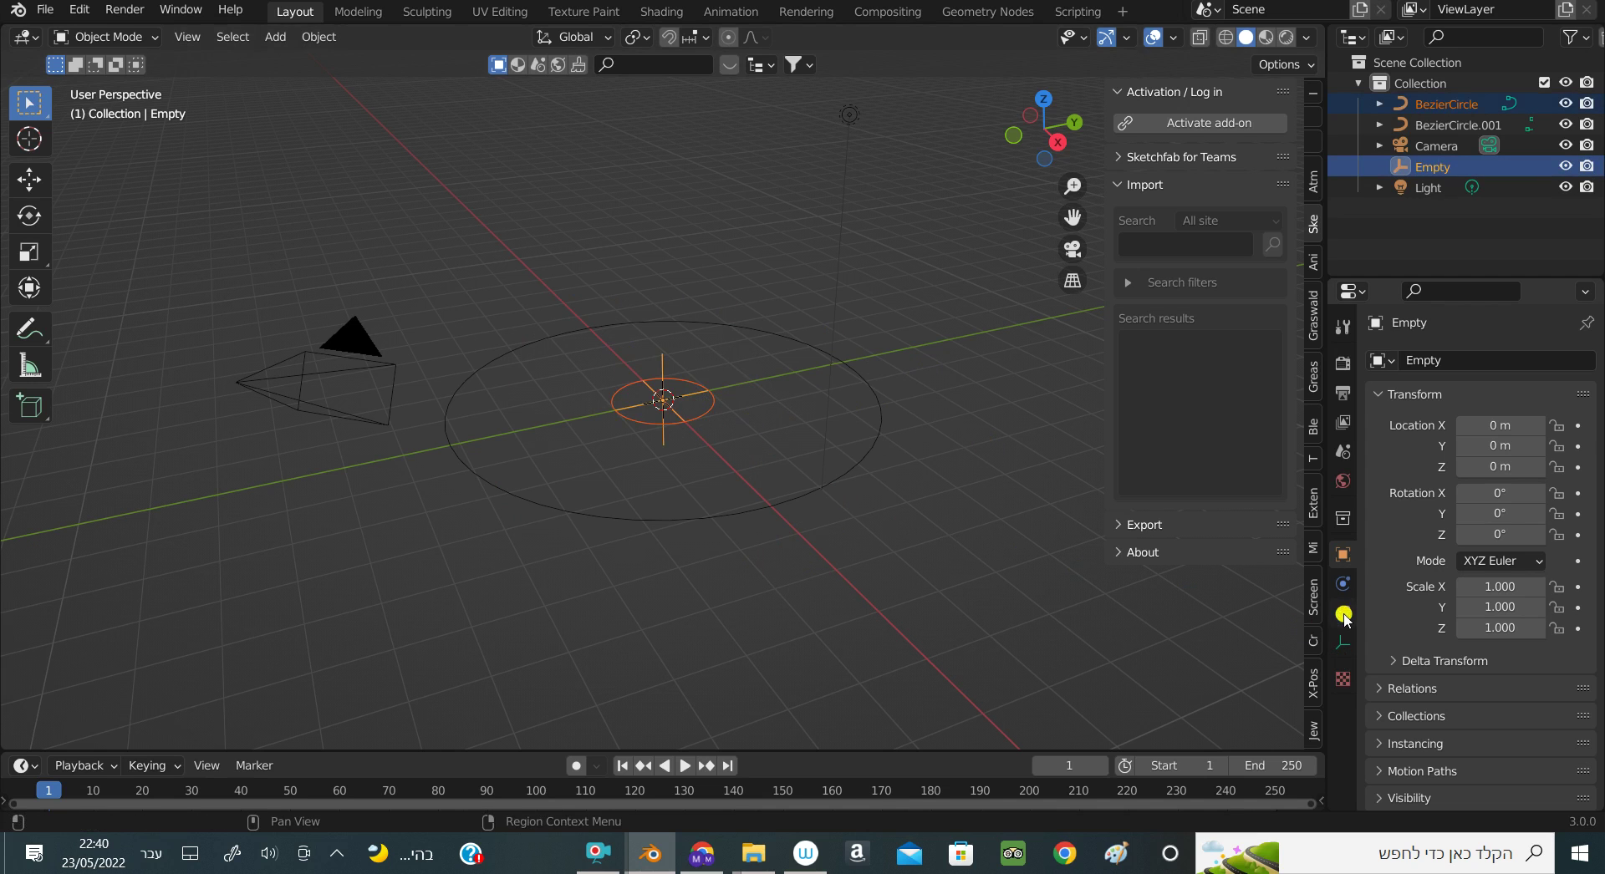
# Give the empty a Follow Path constraint targeting the large Bezier circle
pyautogui.click(1341, 616)
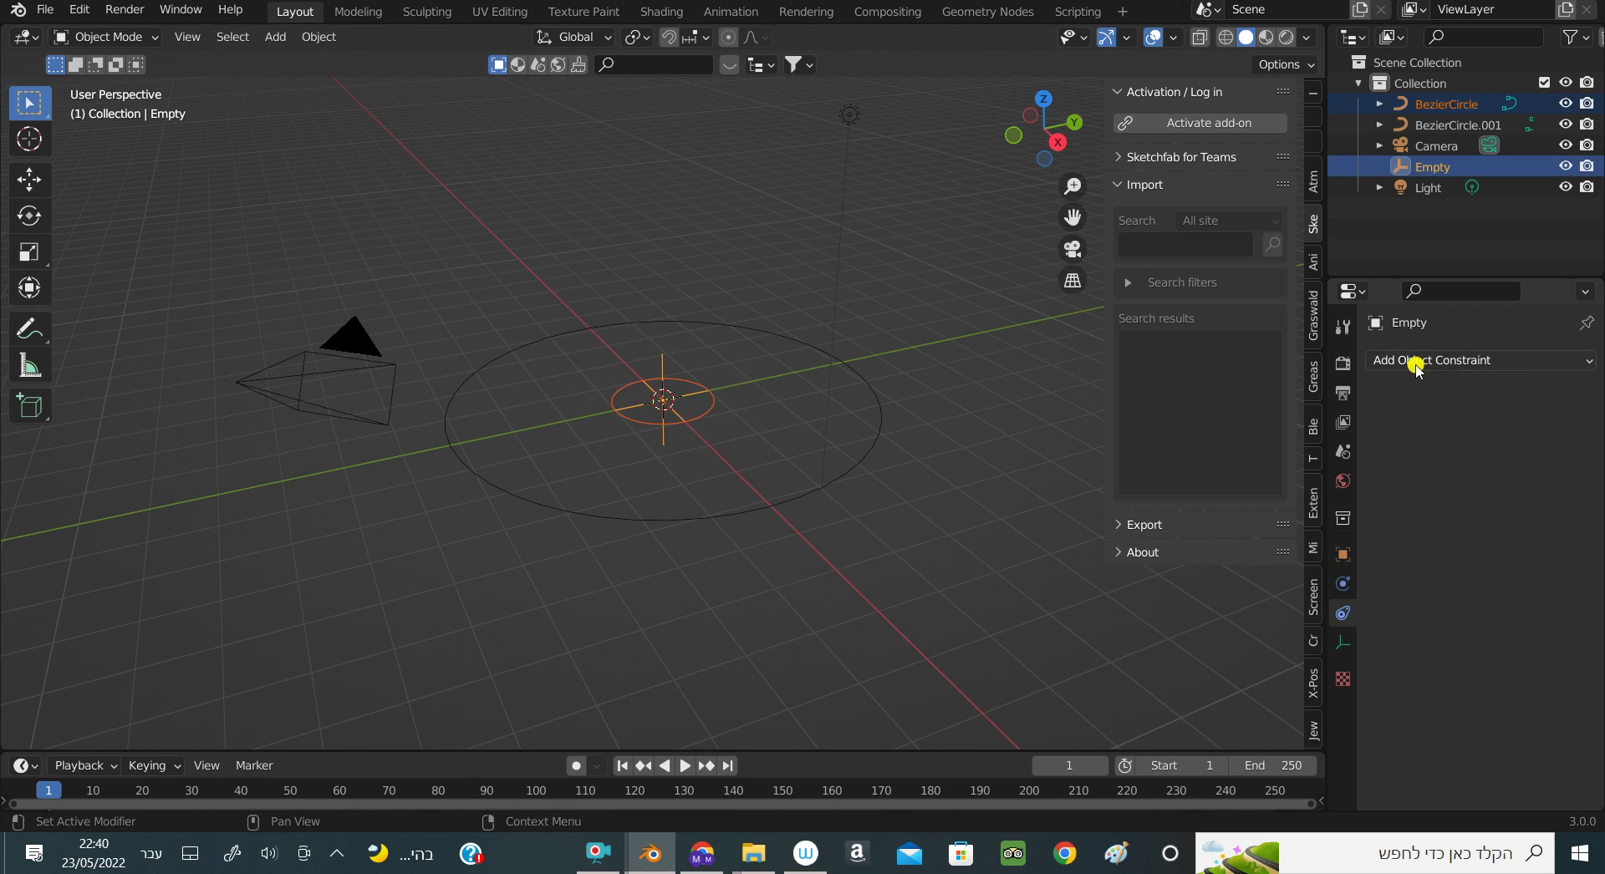
pyautogui.click(1415, 363)
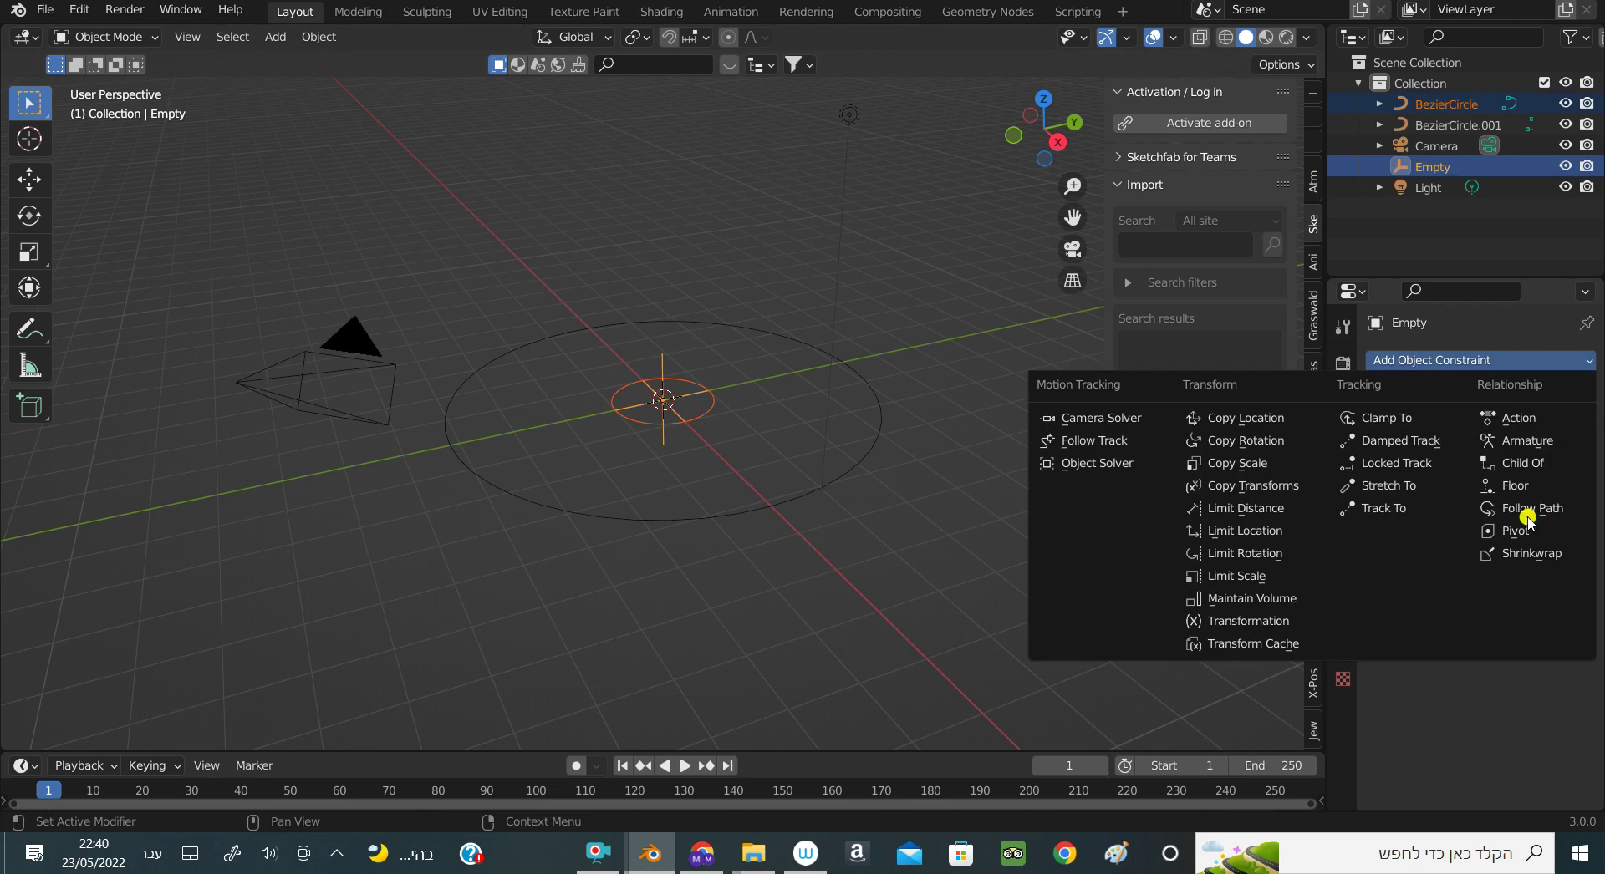
pyautogui.click(1526, 510)
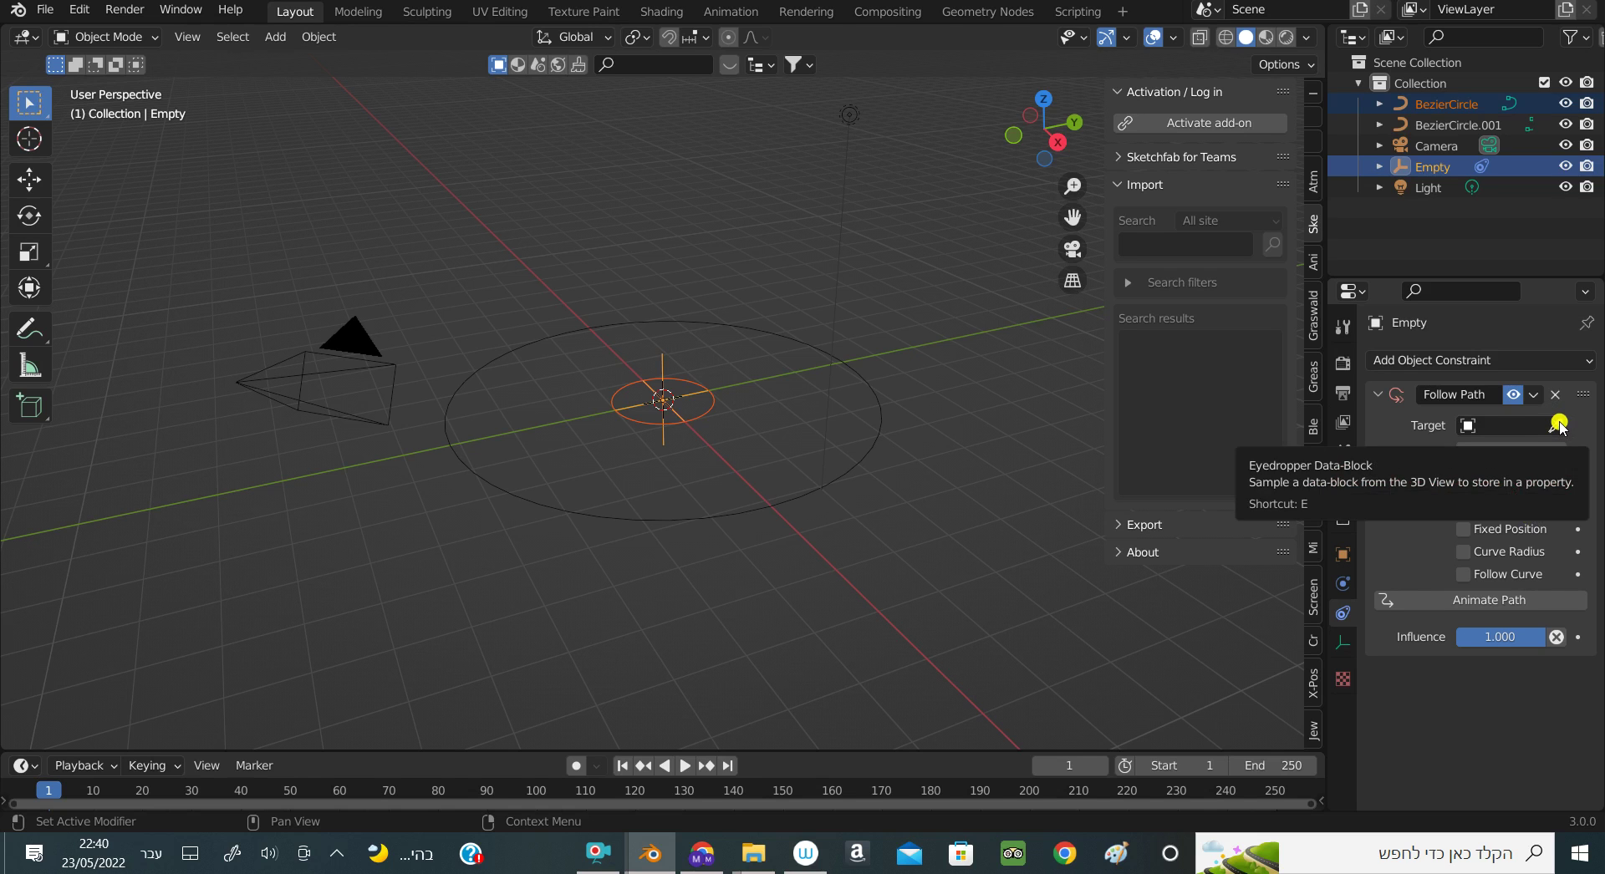
pyautogui.click(1559, 425)
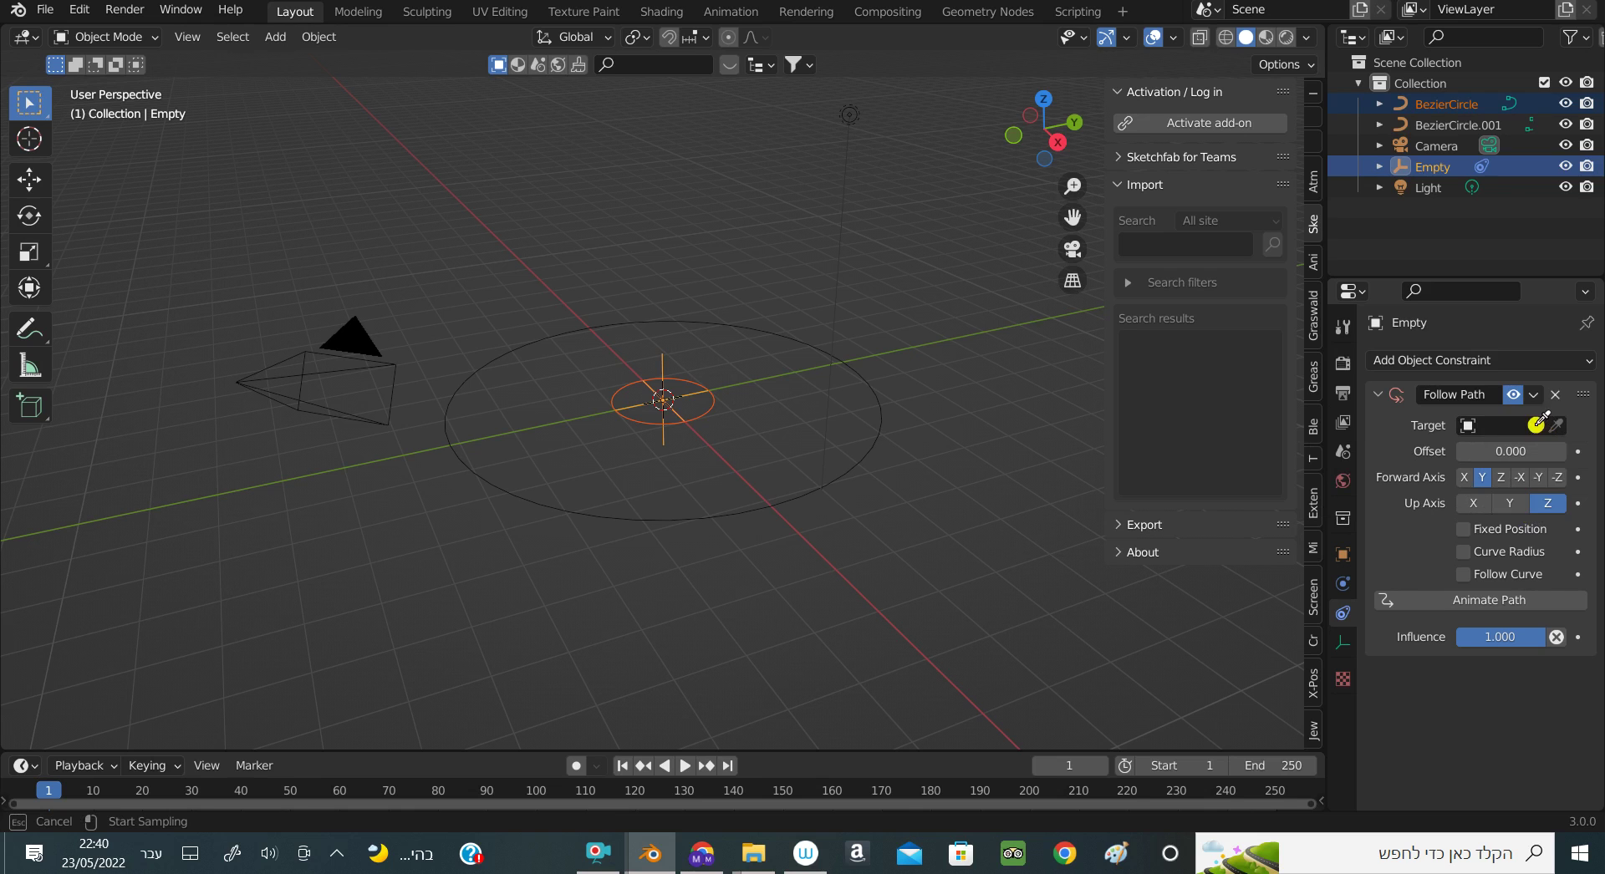
pyautogui.click(881, 426)
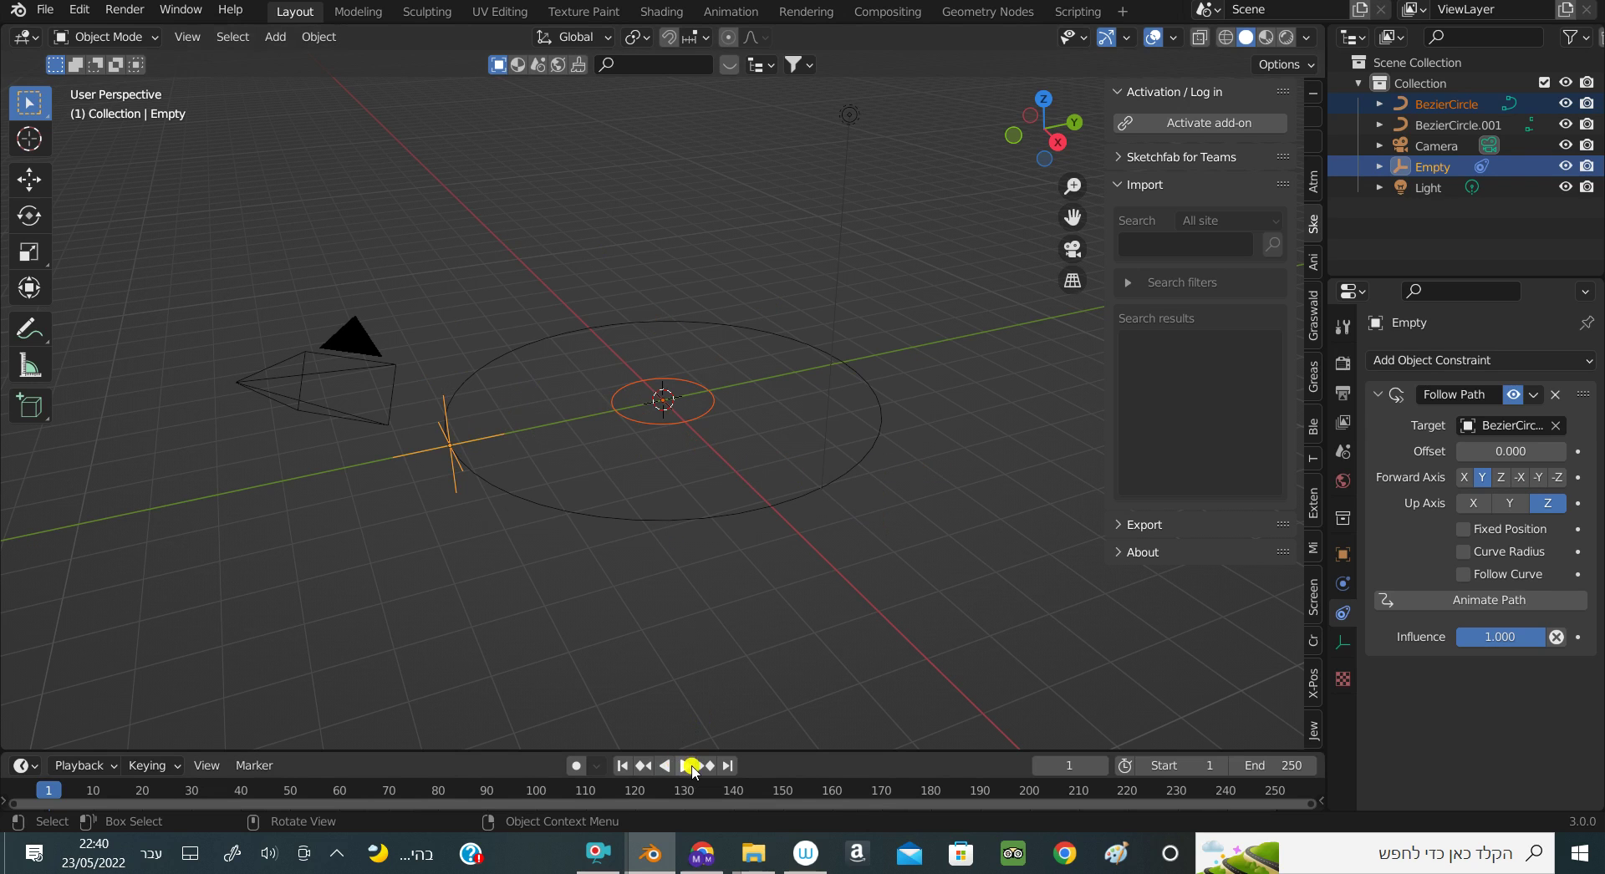
pyautogui.click(685, 766)
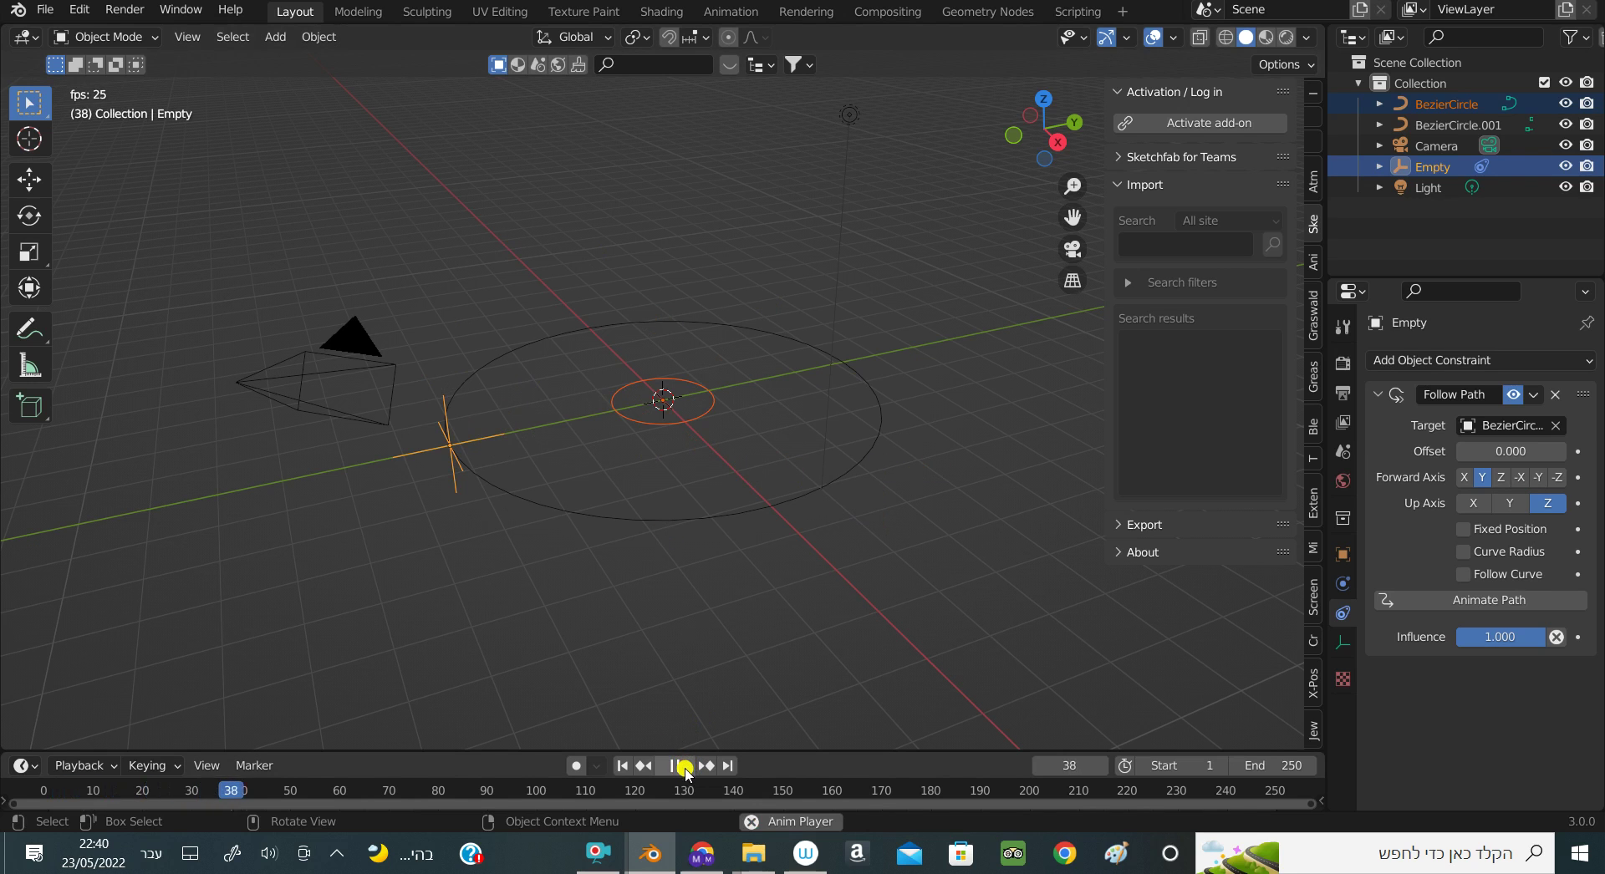
pyautogui.click(684, 766)
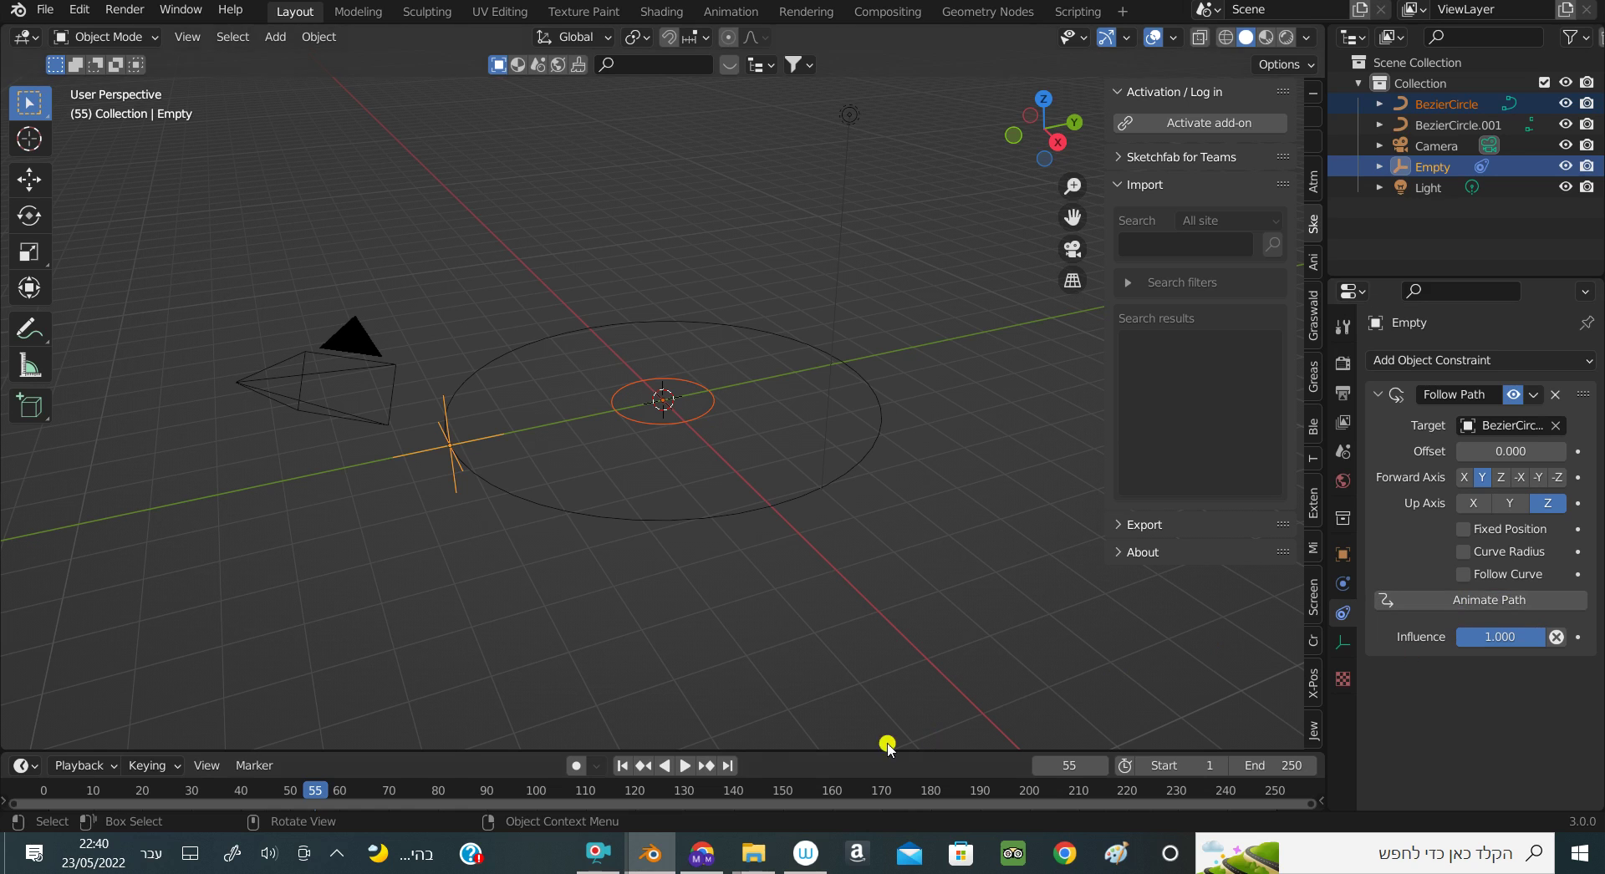
pyautogui.click(667, 766)
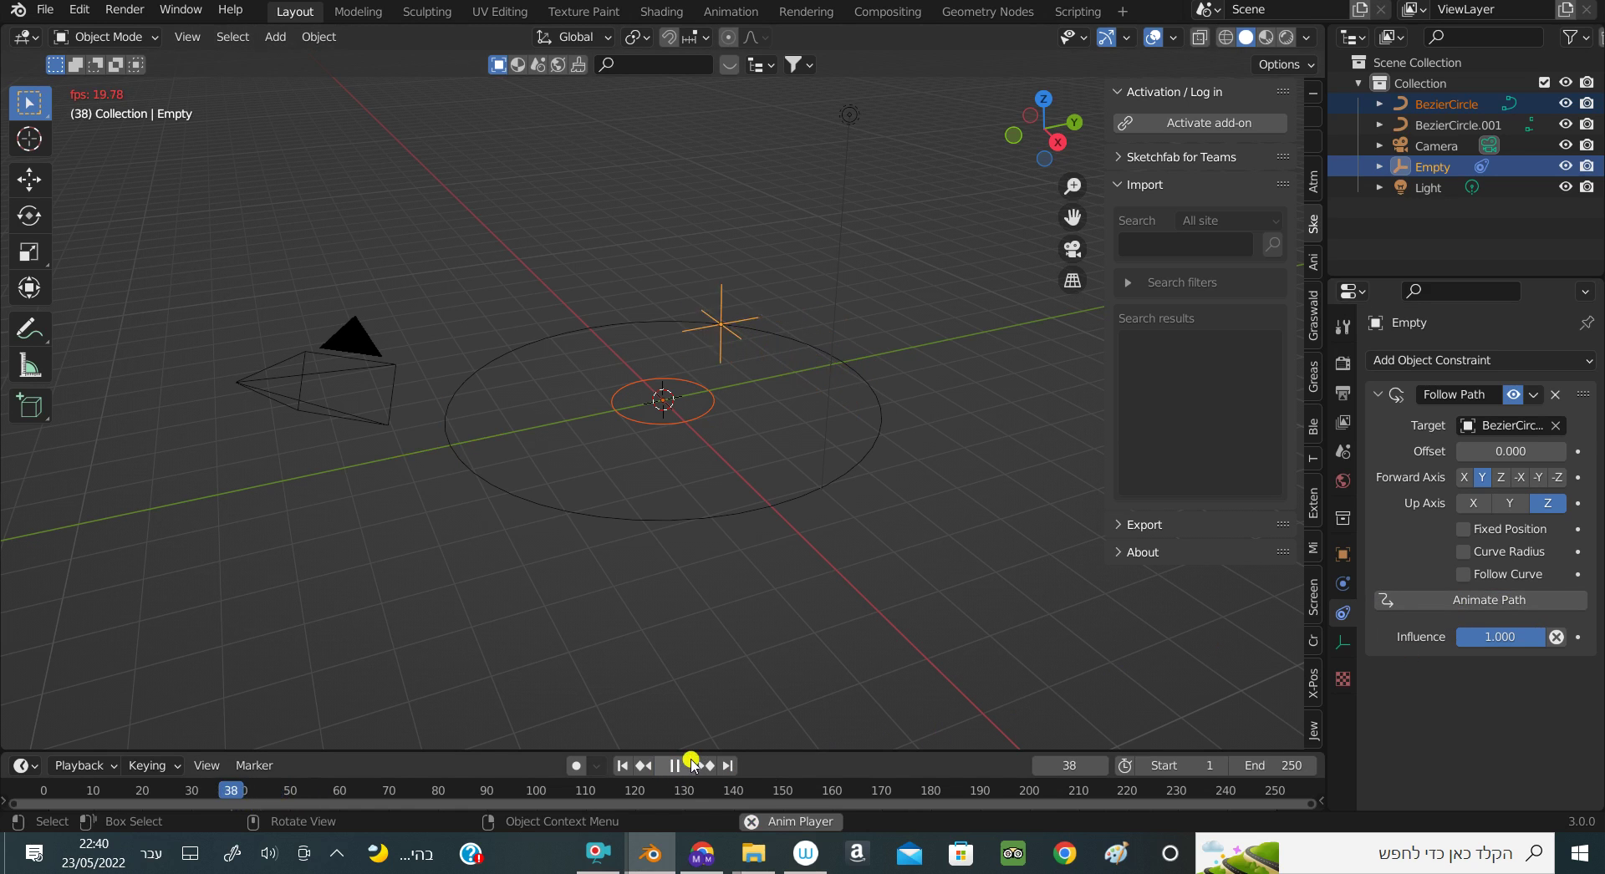
pyautogui.click(673, 766)
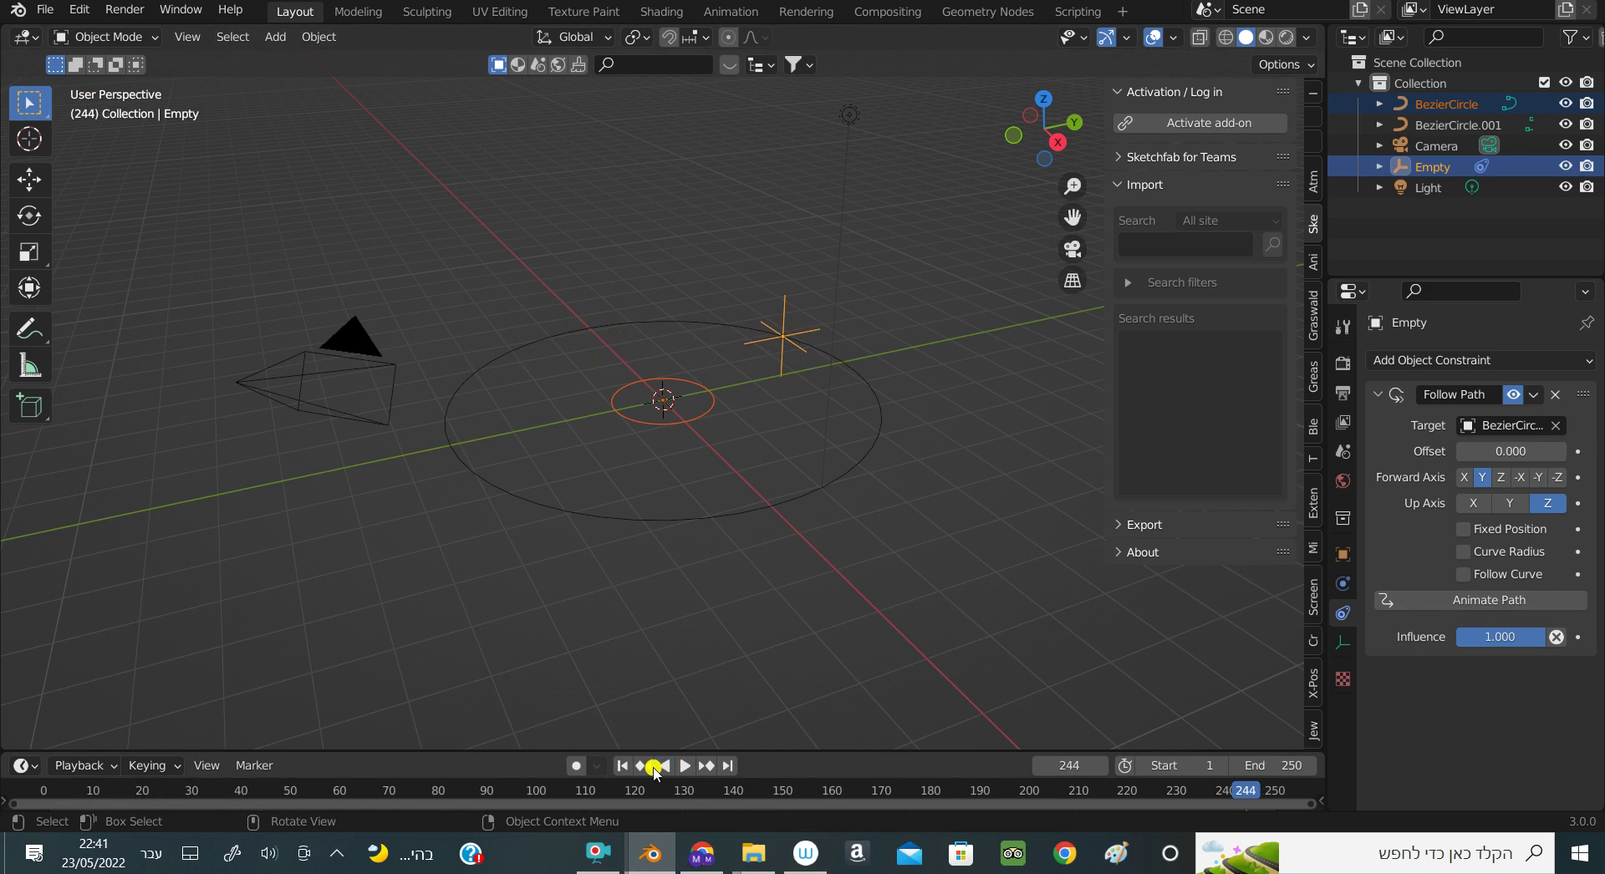
pyautogui.click(622, 765)
pyautogui.click(682, 766)
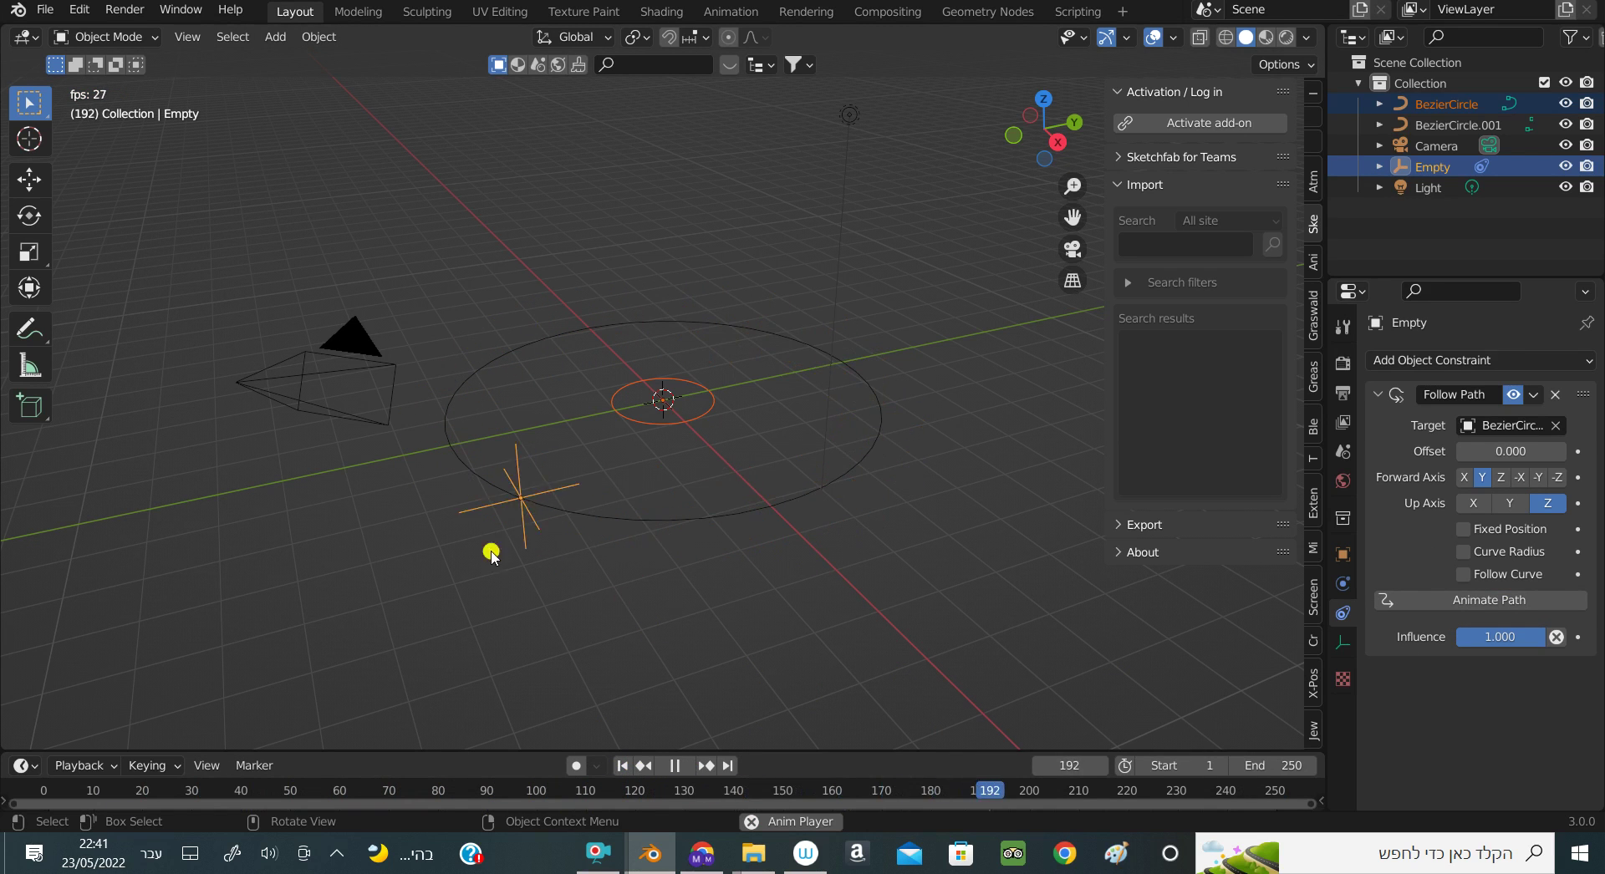
pyautogui.click(678, 767)
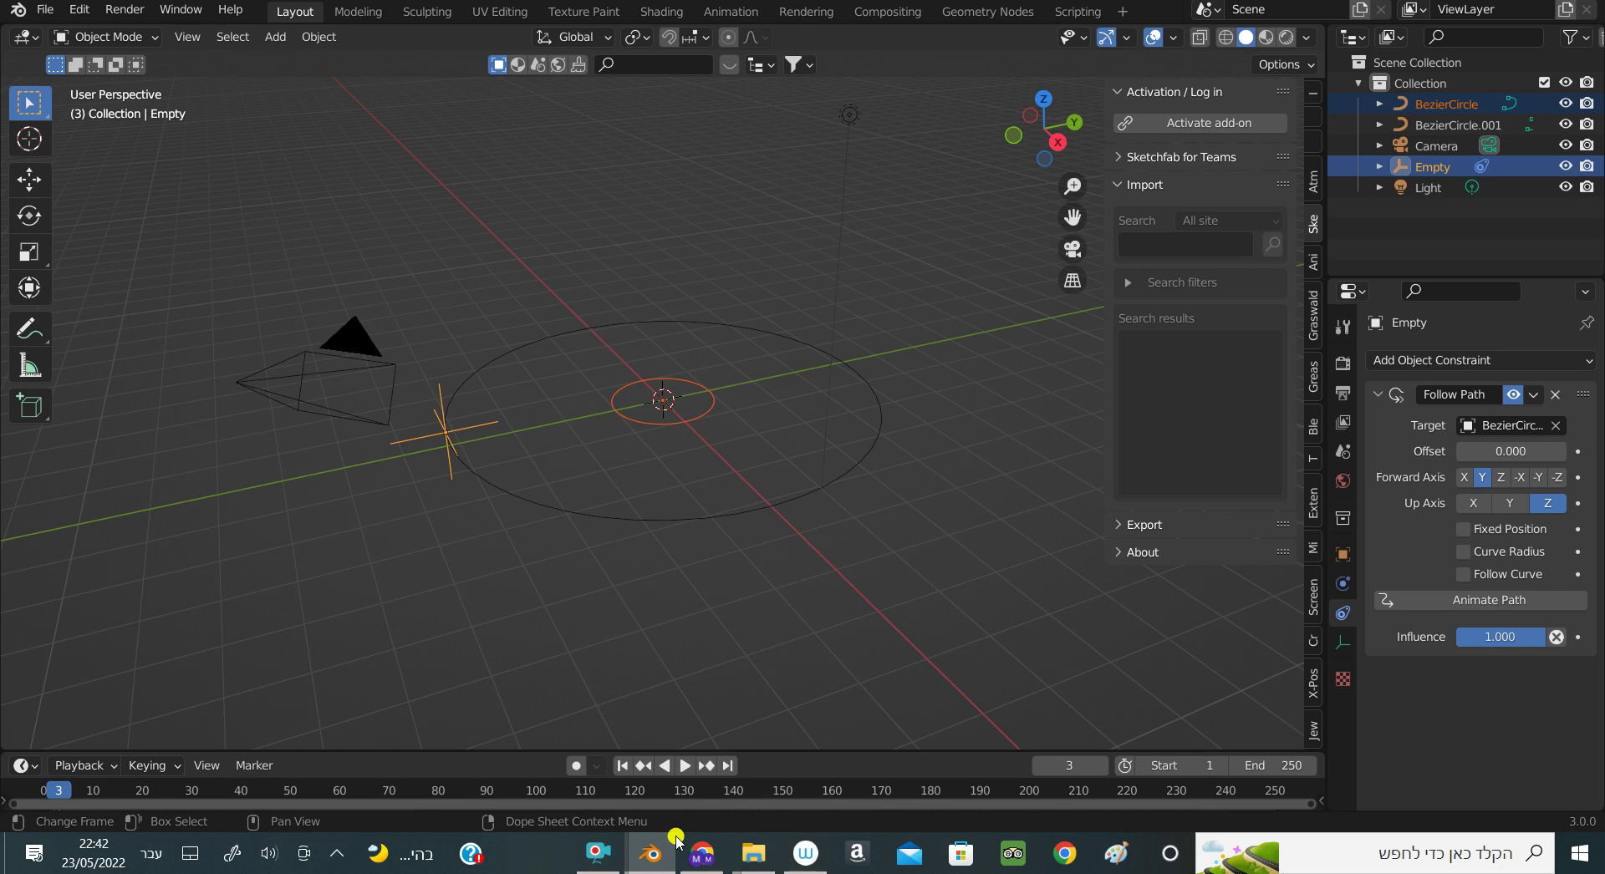
# On Mixamo, set Female Walk to In Place on, Mirror off, and open Download
pyautogui.click(684, 845)
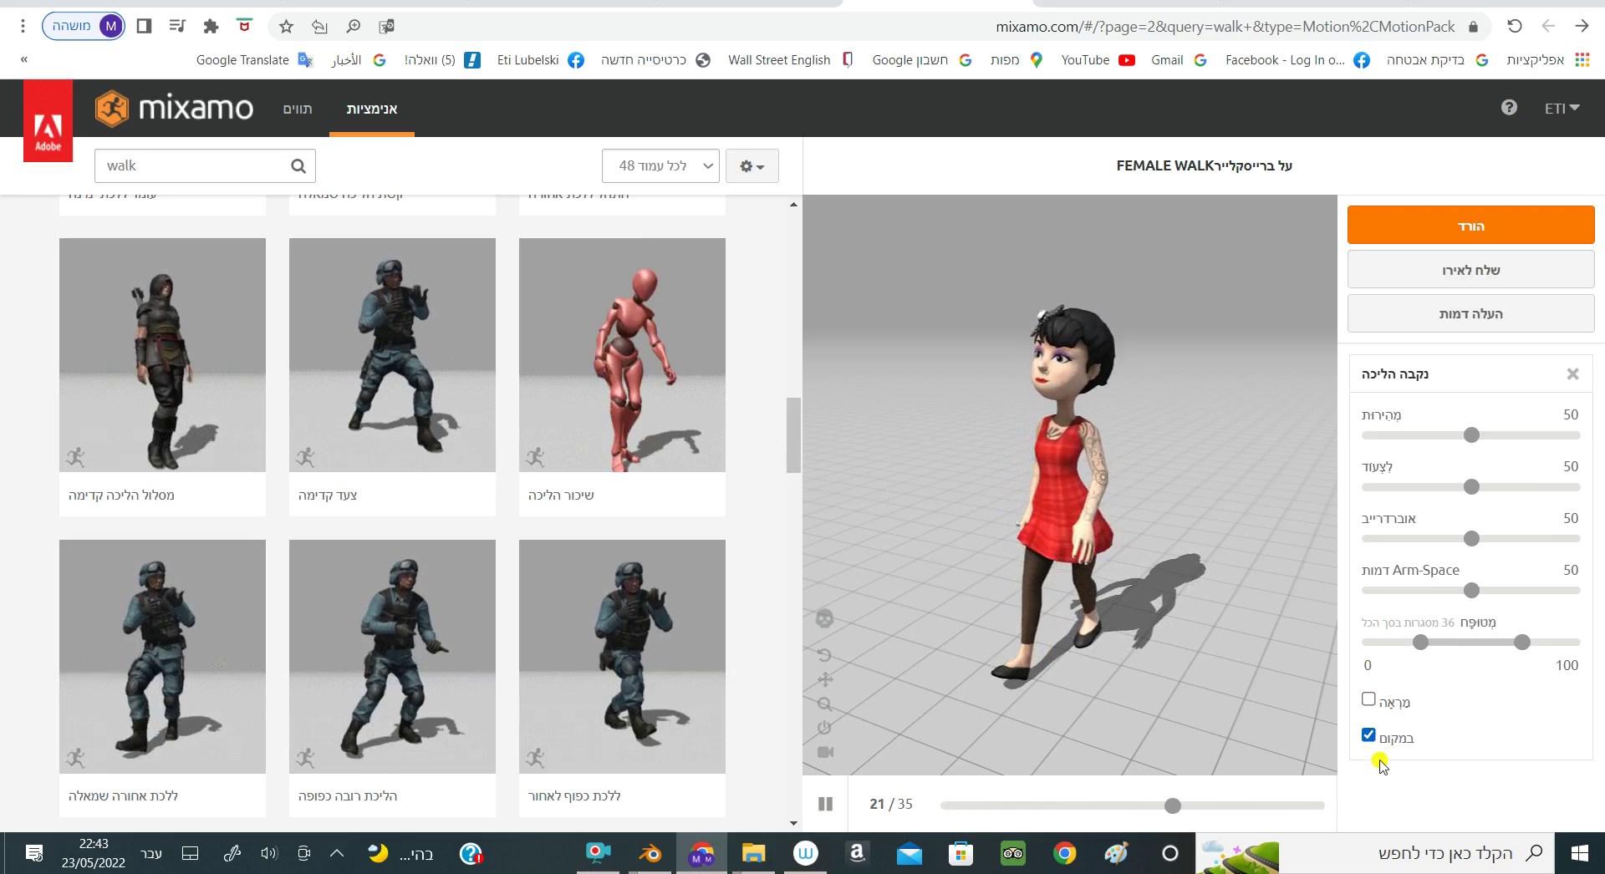
pyautogui.click(1368, 701)
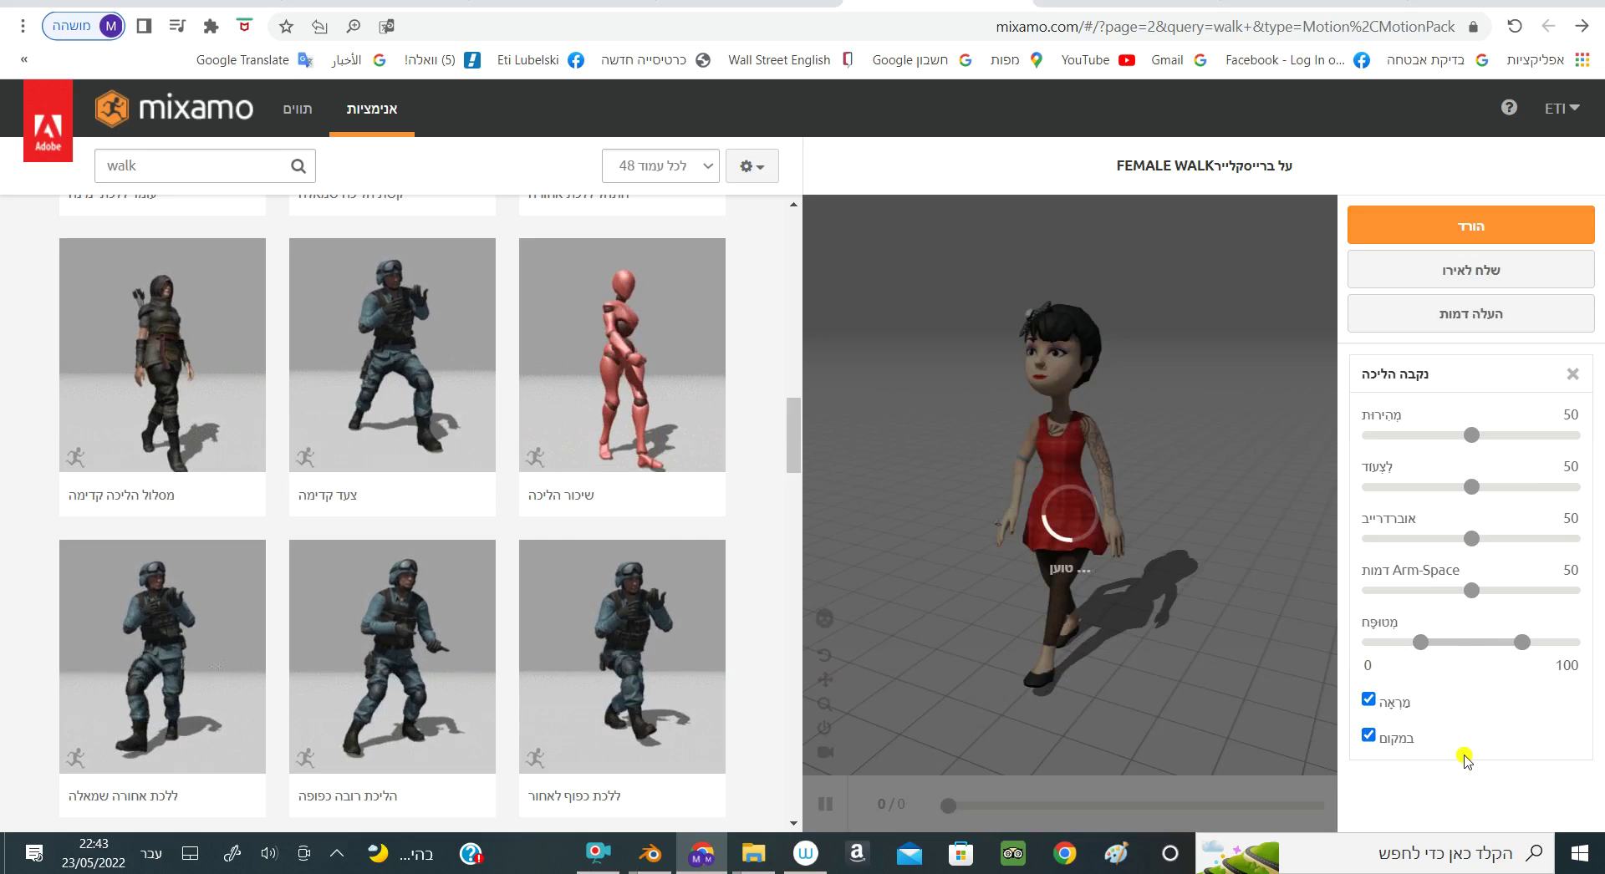
pyautogui.click(1371, 736)
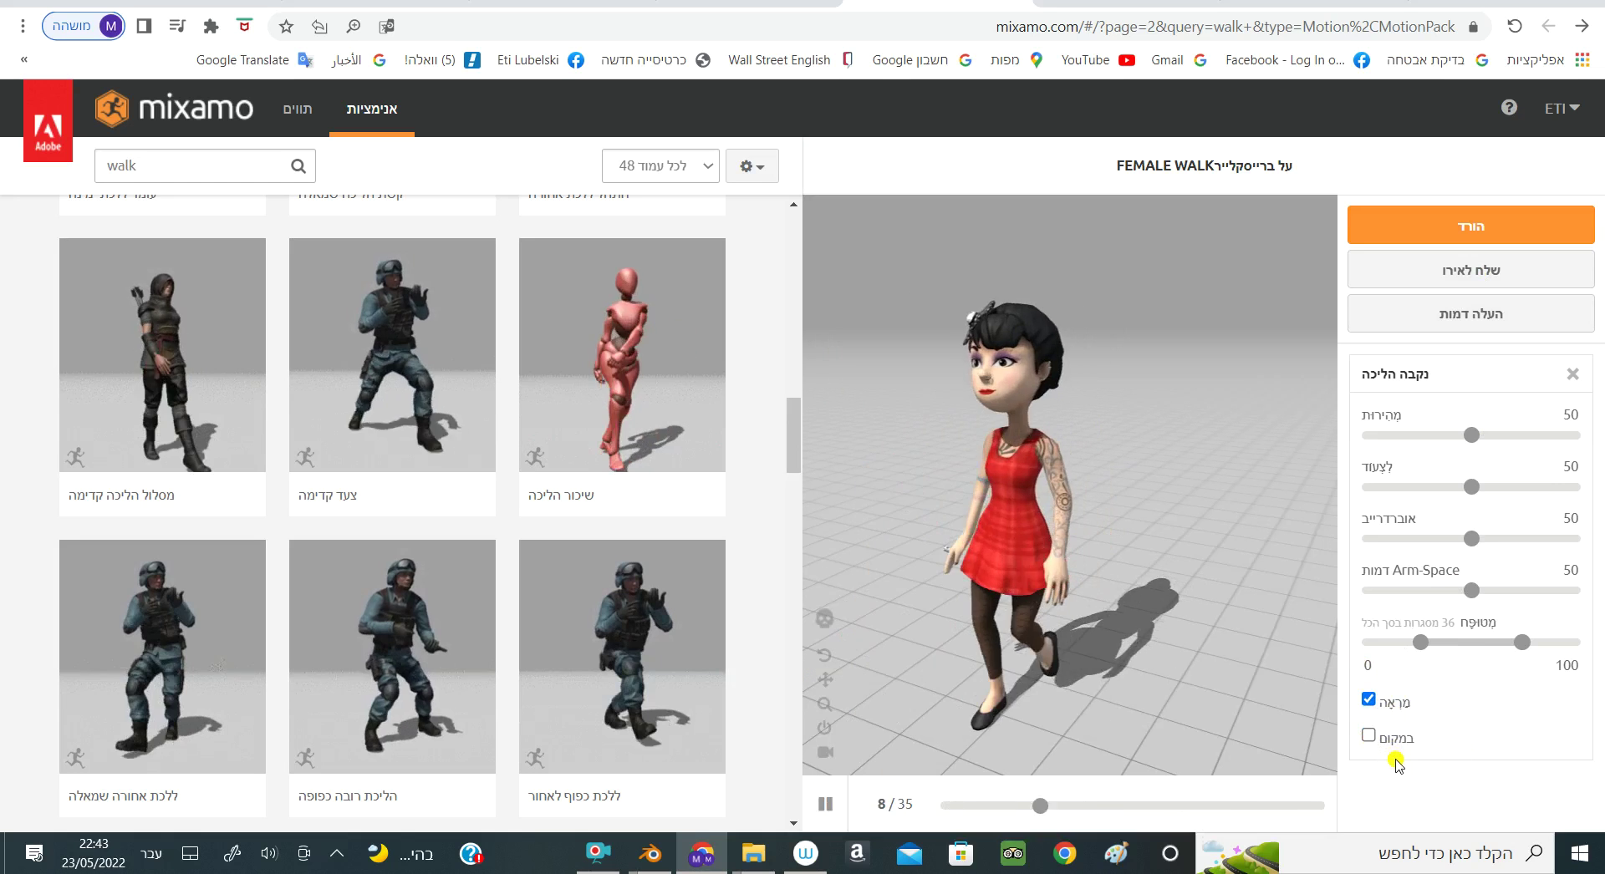
pyautogui.click(1368, 737)
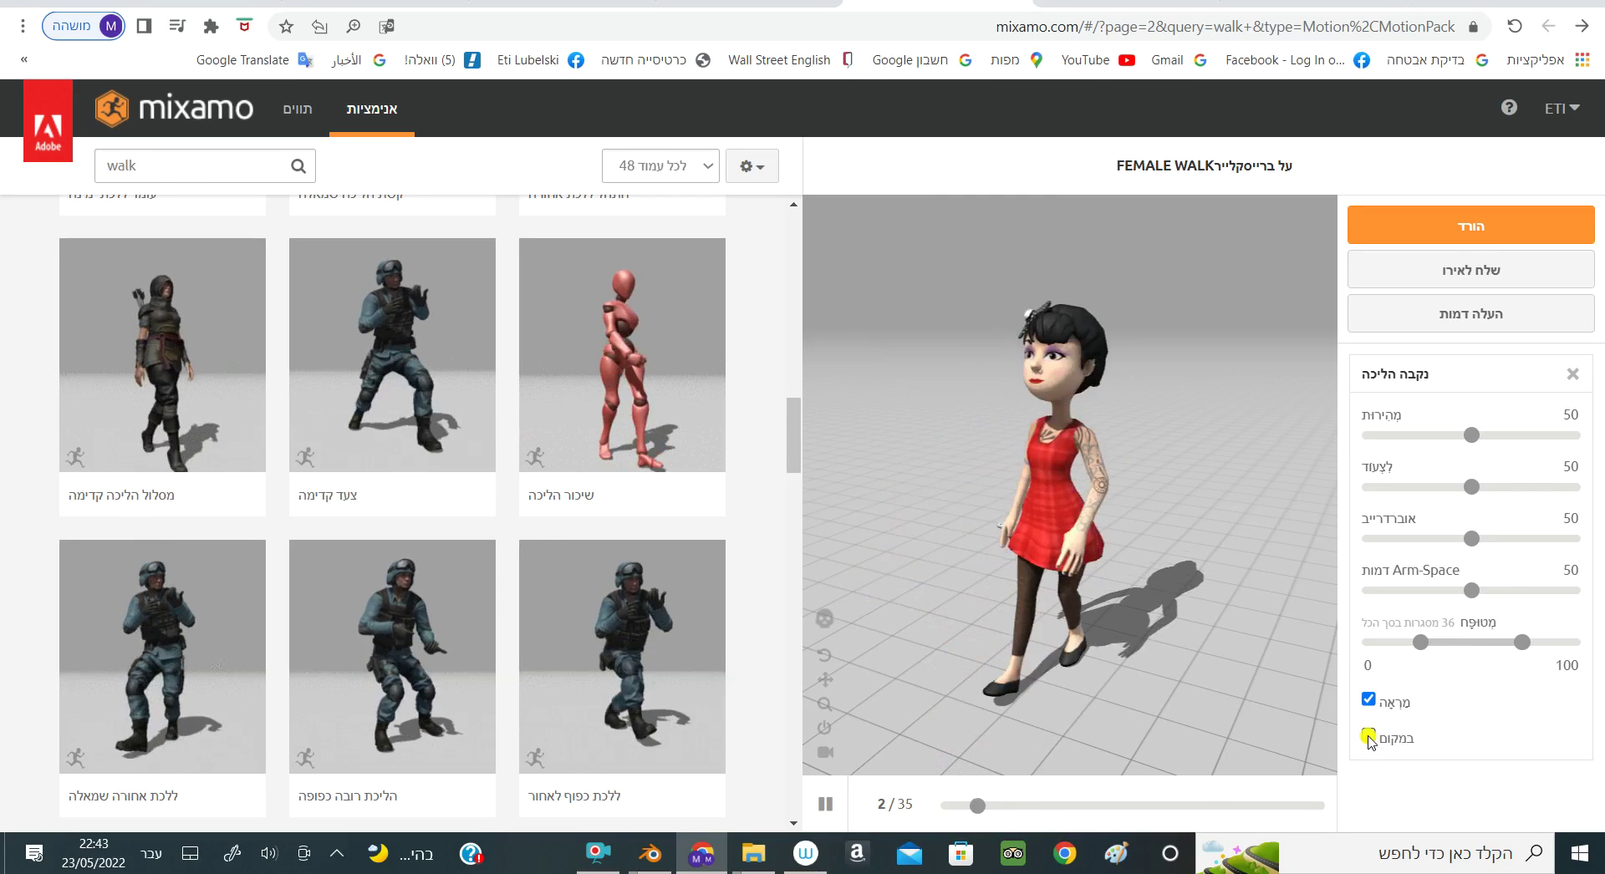
pyautogui.click(1370, 701)
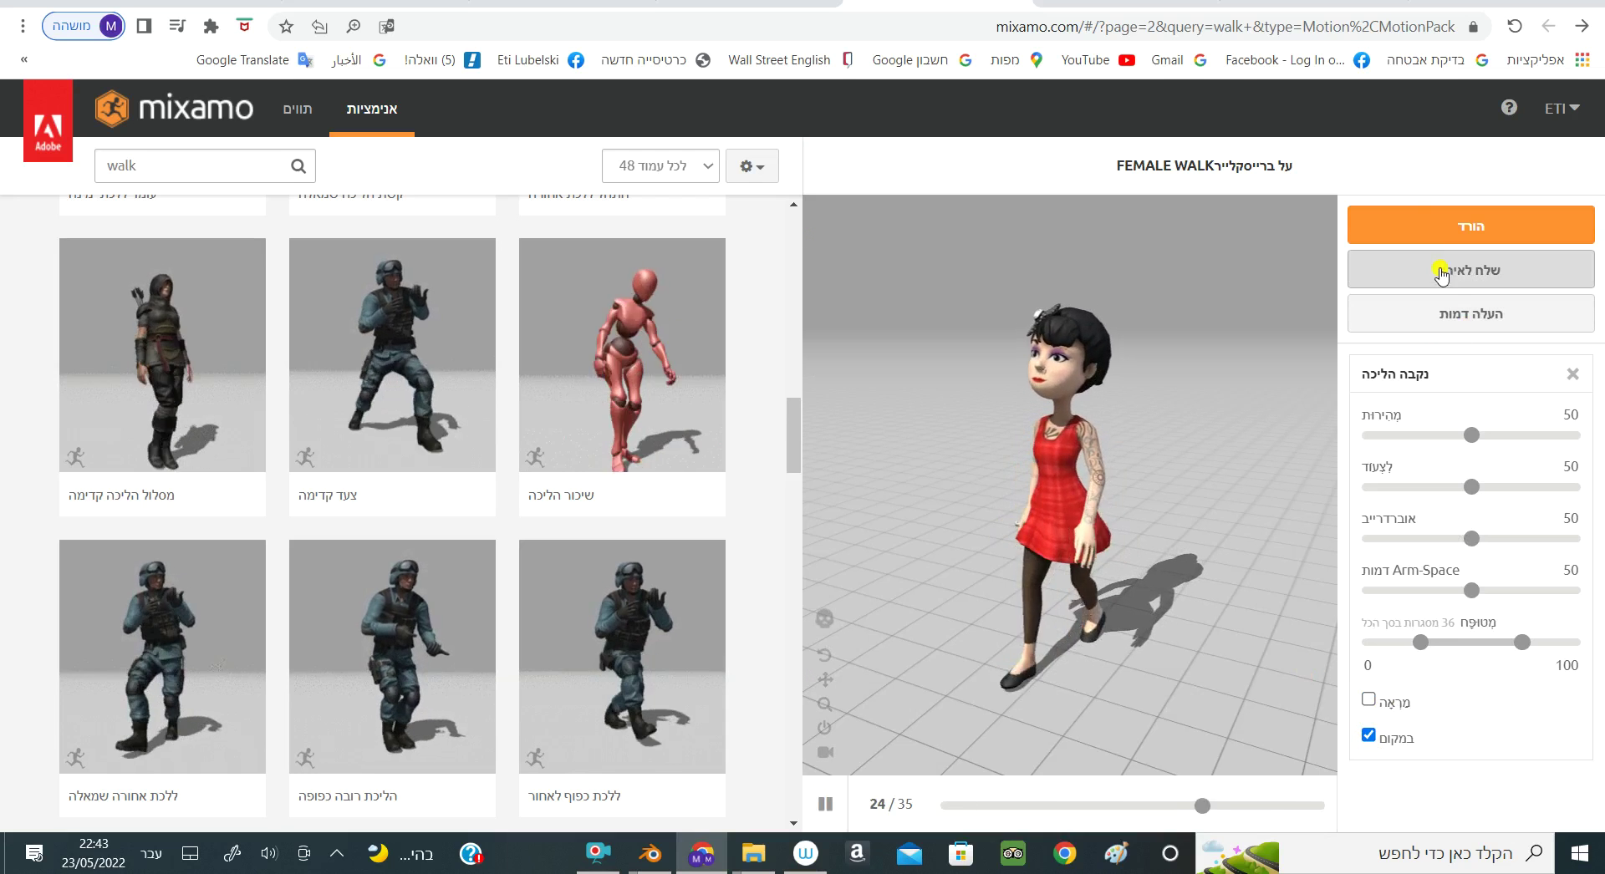
pyautogui.click(1446, 245)
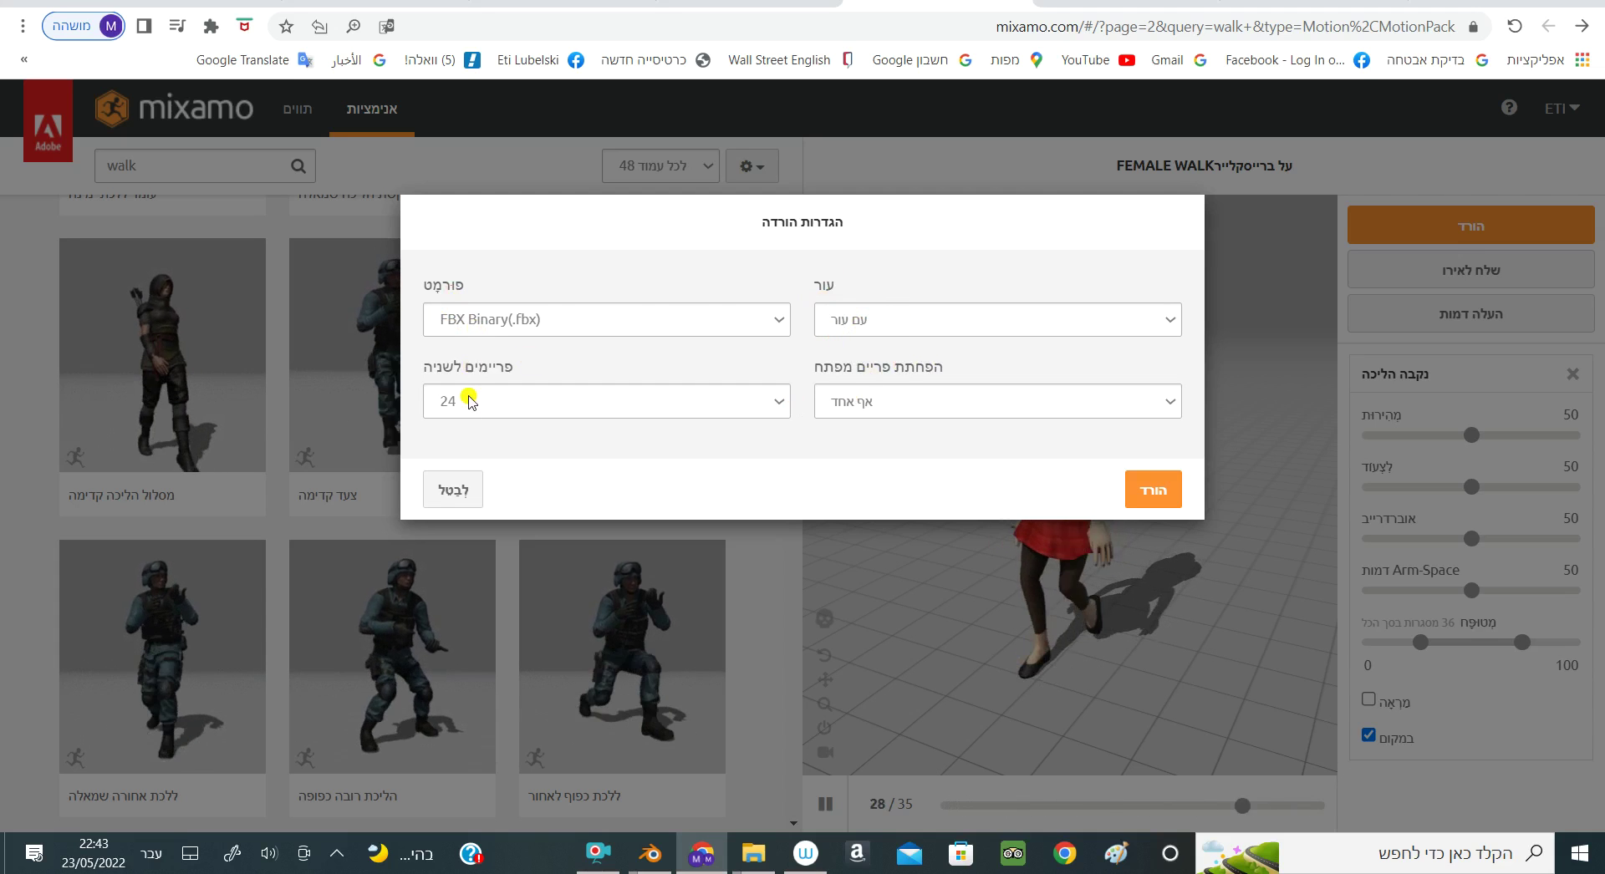
# Set Mixamo's keyframe reduction to Uniform, then return to the Blender window
pyautogui.click(1169, 400)
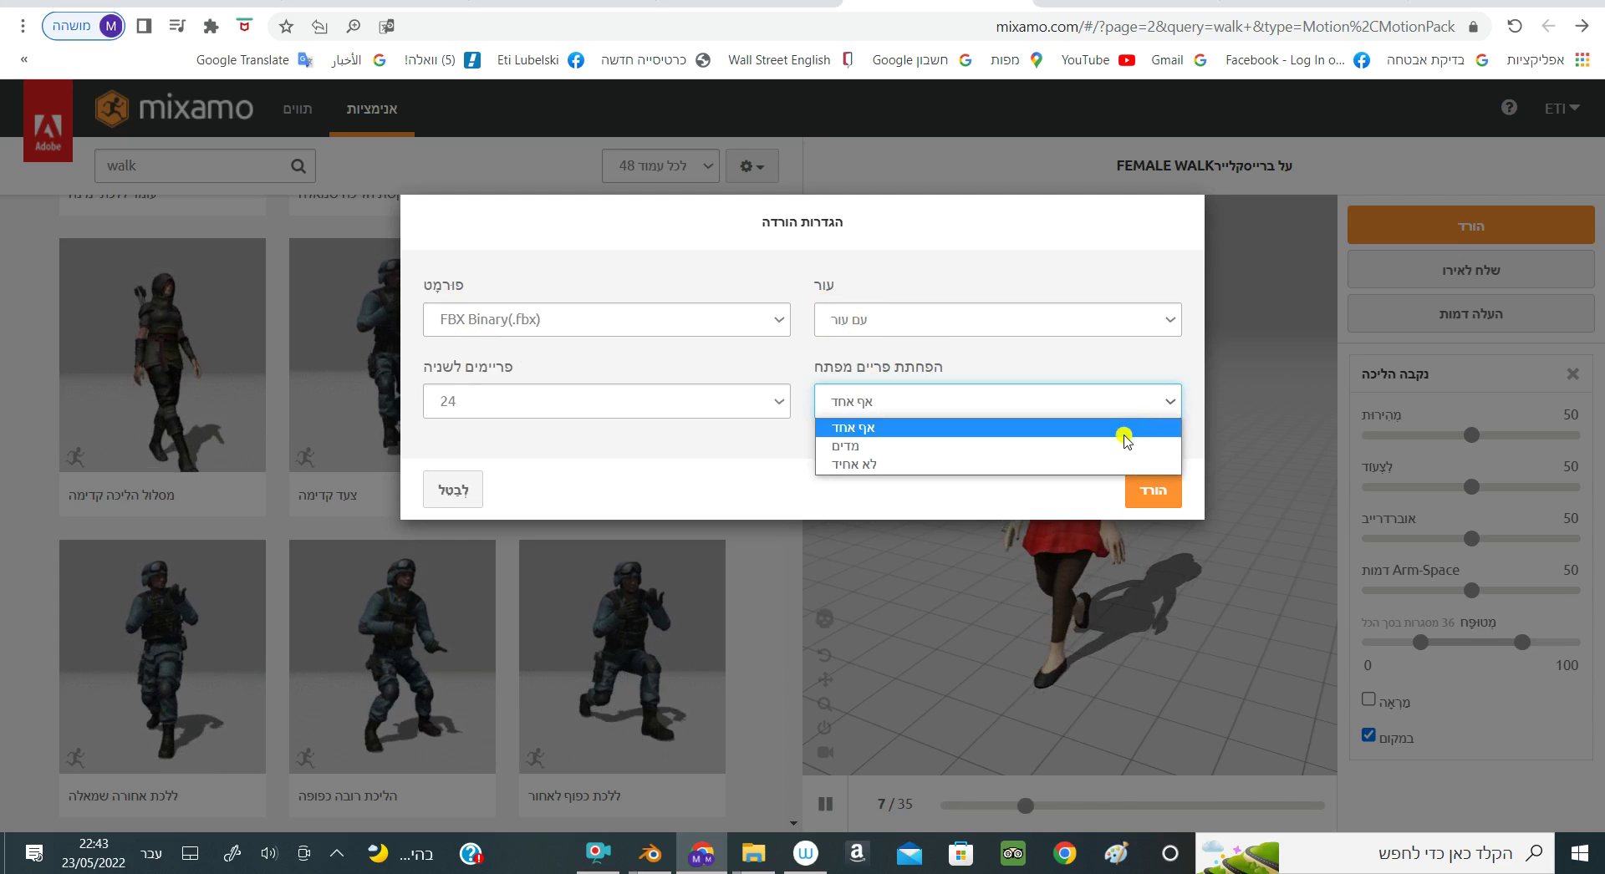
pyautogui.click(1087, 445)
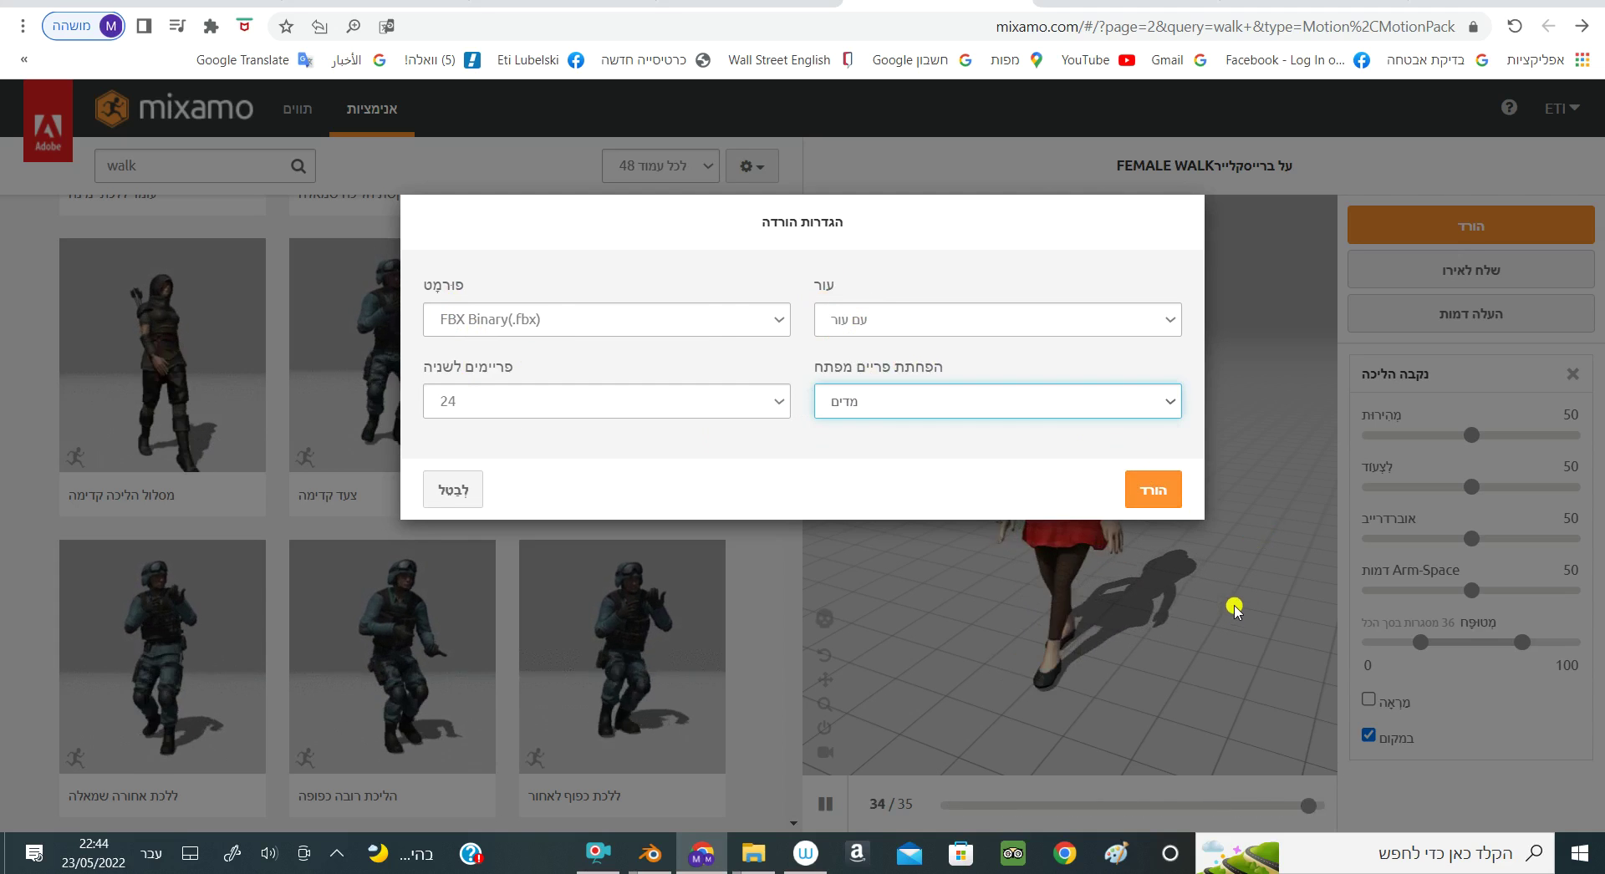
pyautogui.moveTo(649, 854)
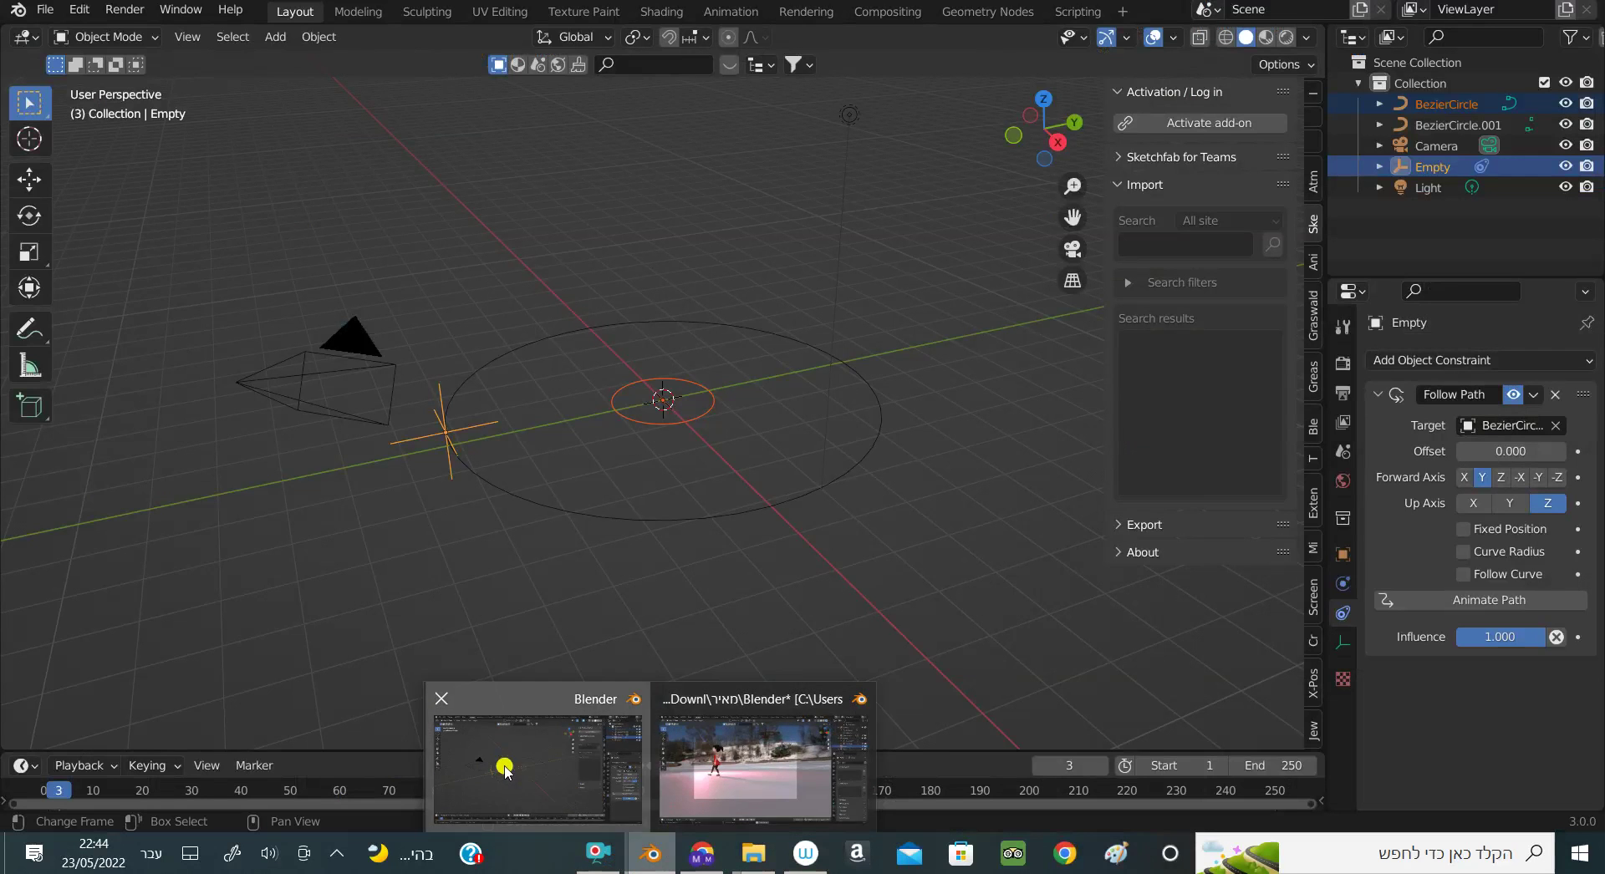
pyautogui.click(525, 767)
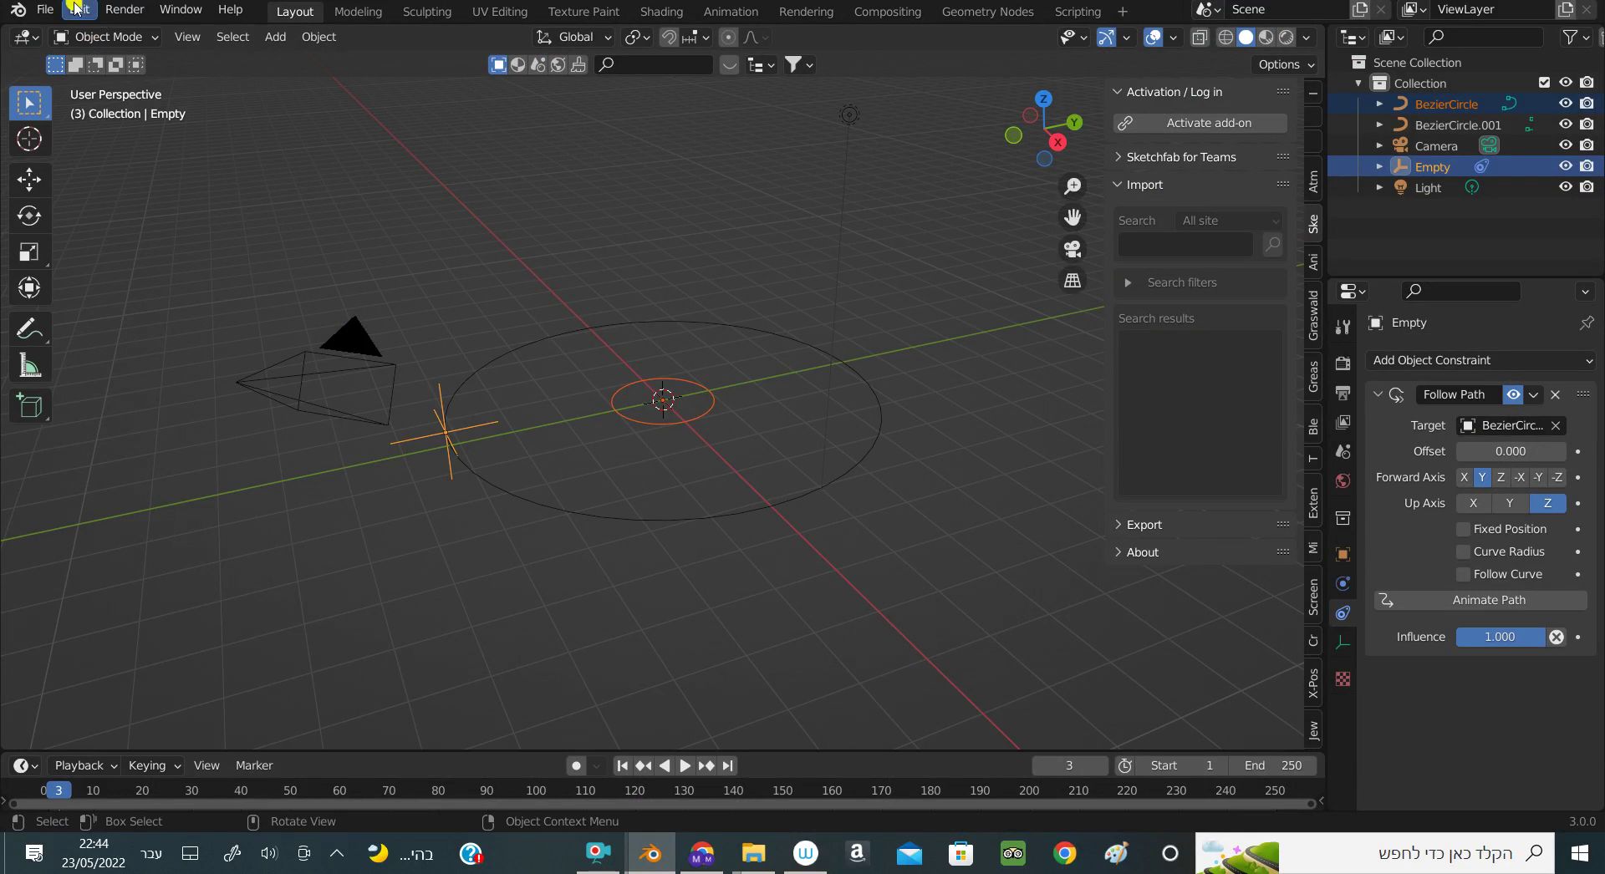
# Import the Female Walk .fbx file from the Desktop as an FBX
pyautogui.click(46, 10)
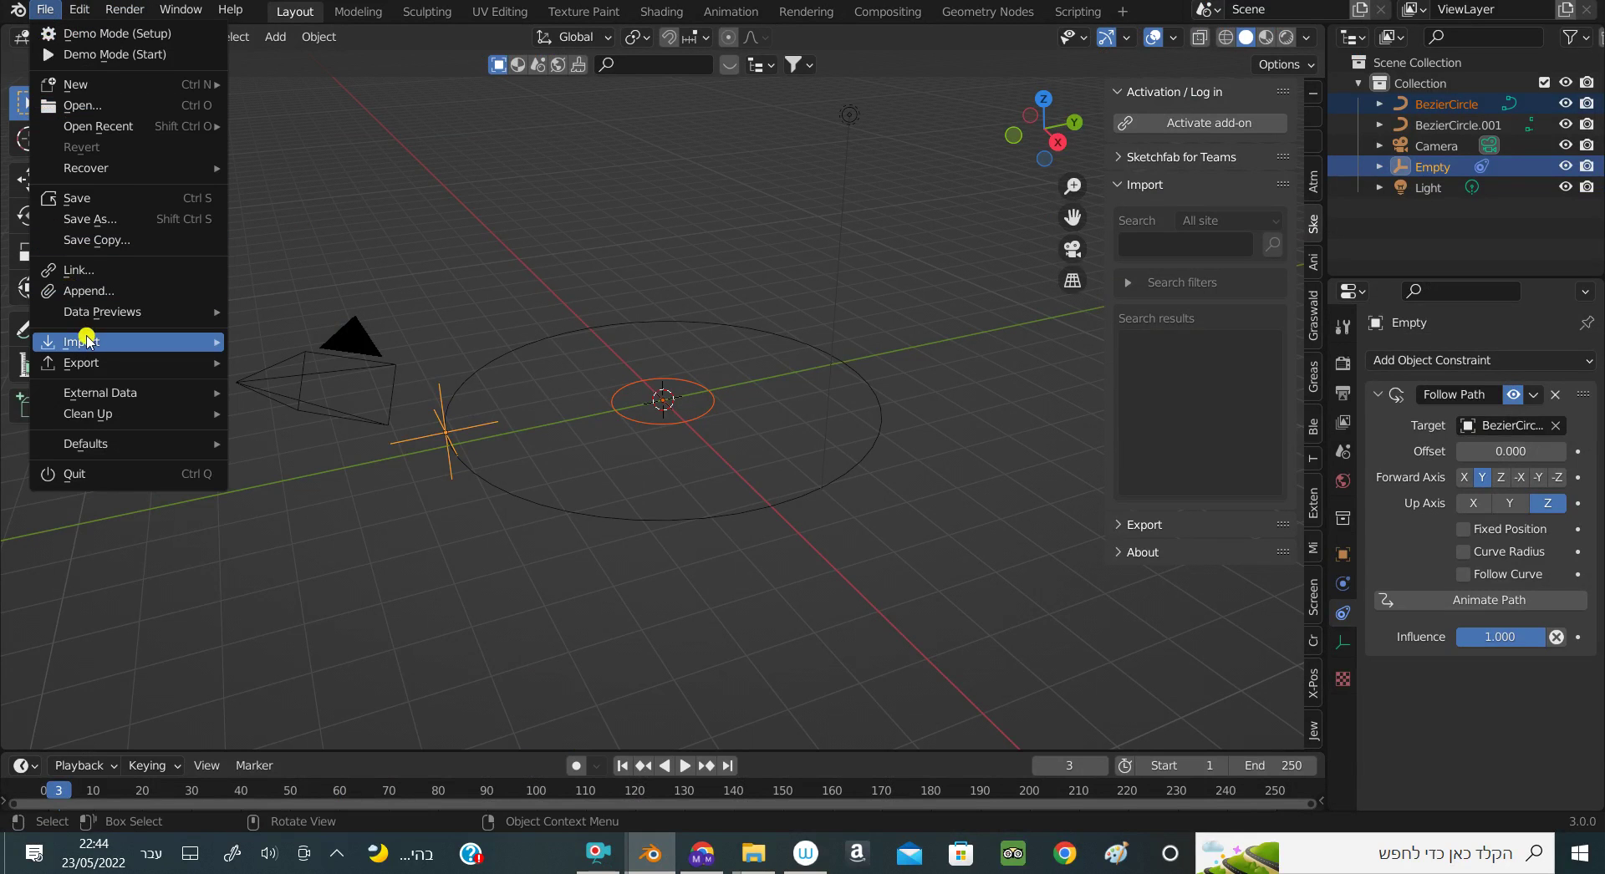
pyautogui.moveTo(126, 341)
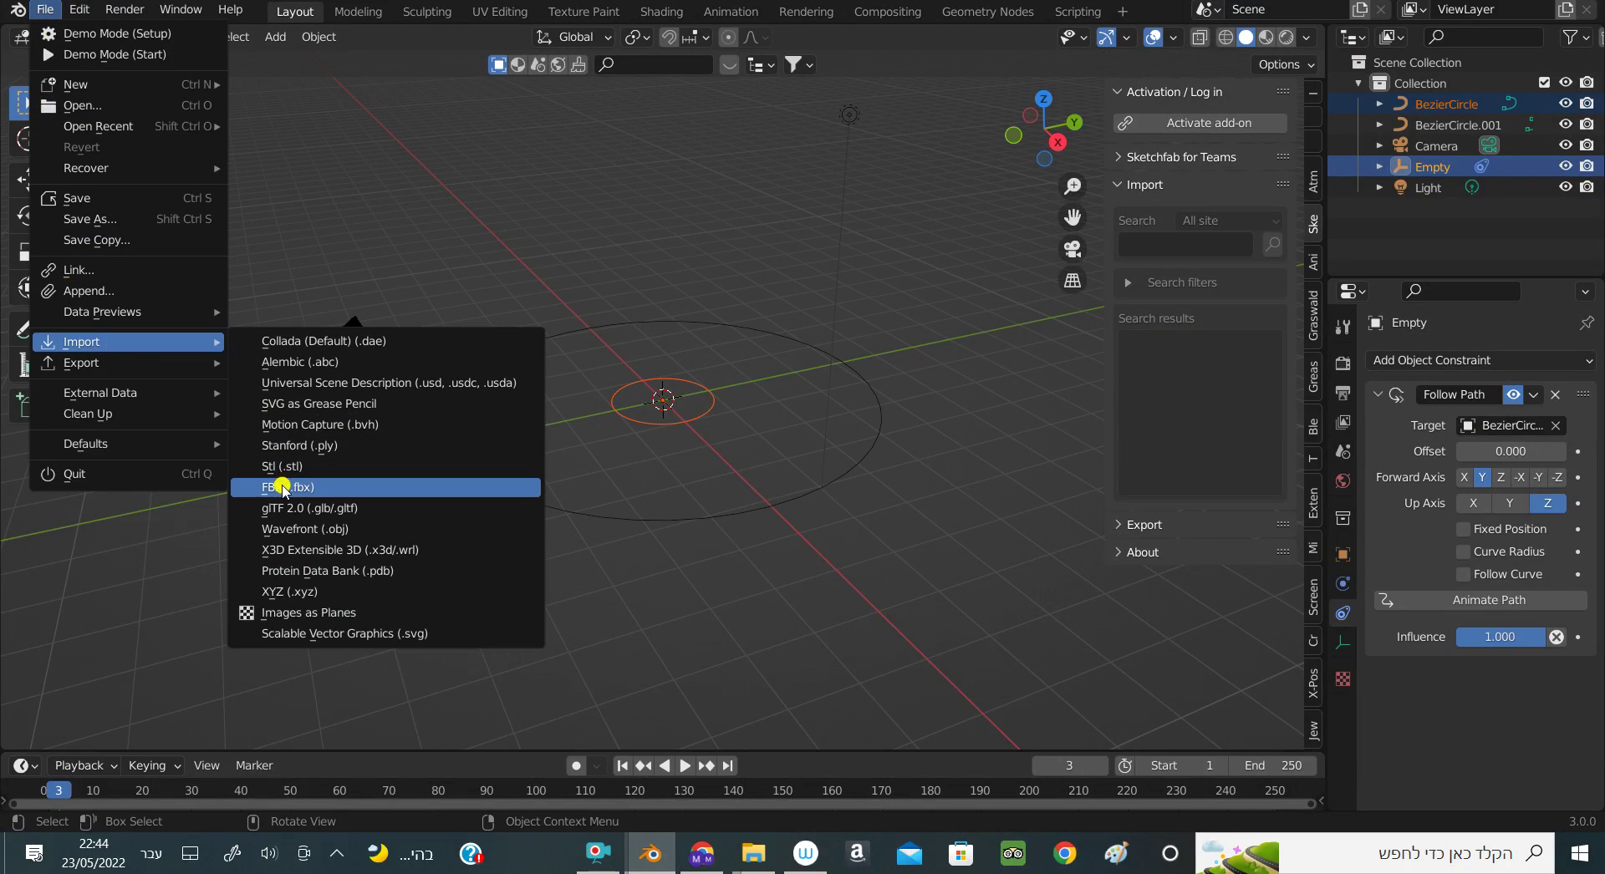
pyautogui.click(284, 489)
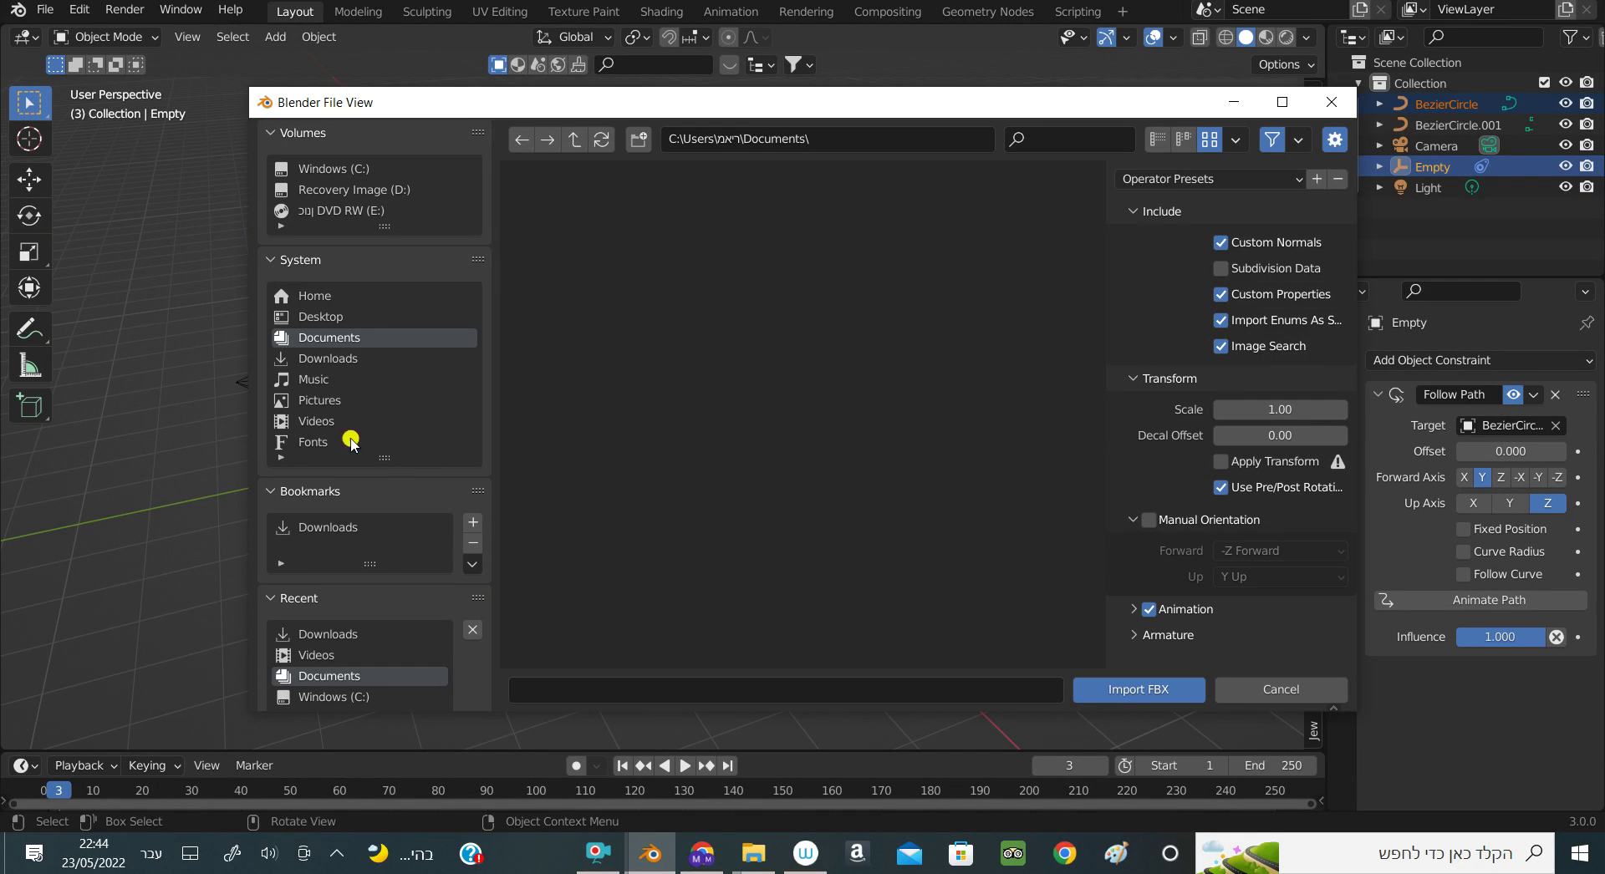
pyautogui.click(326, 320)
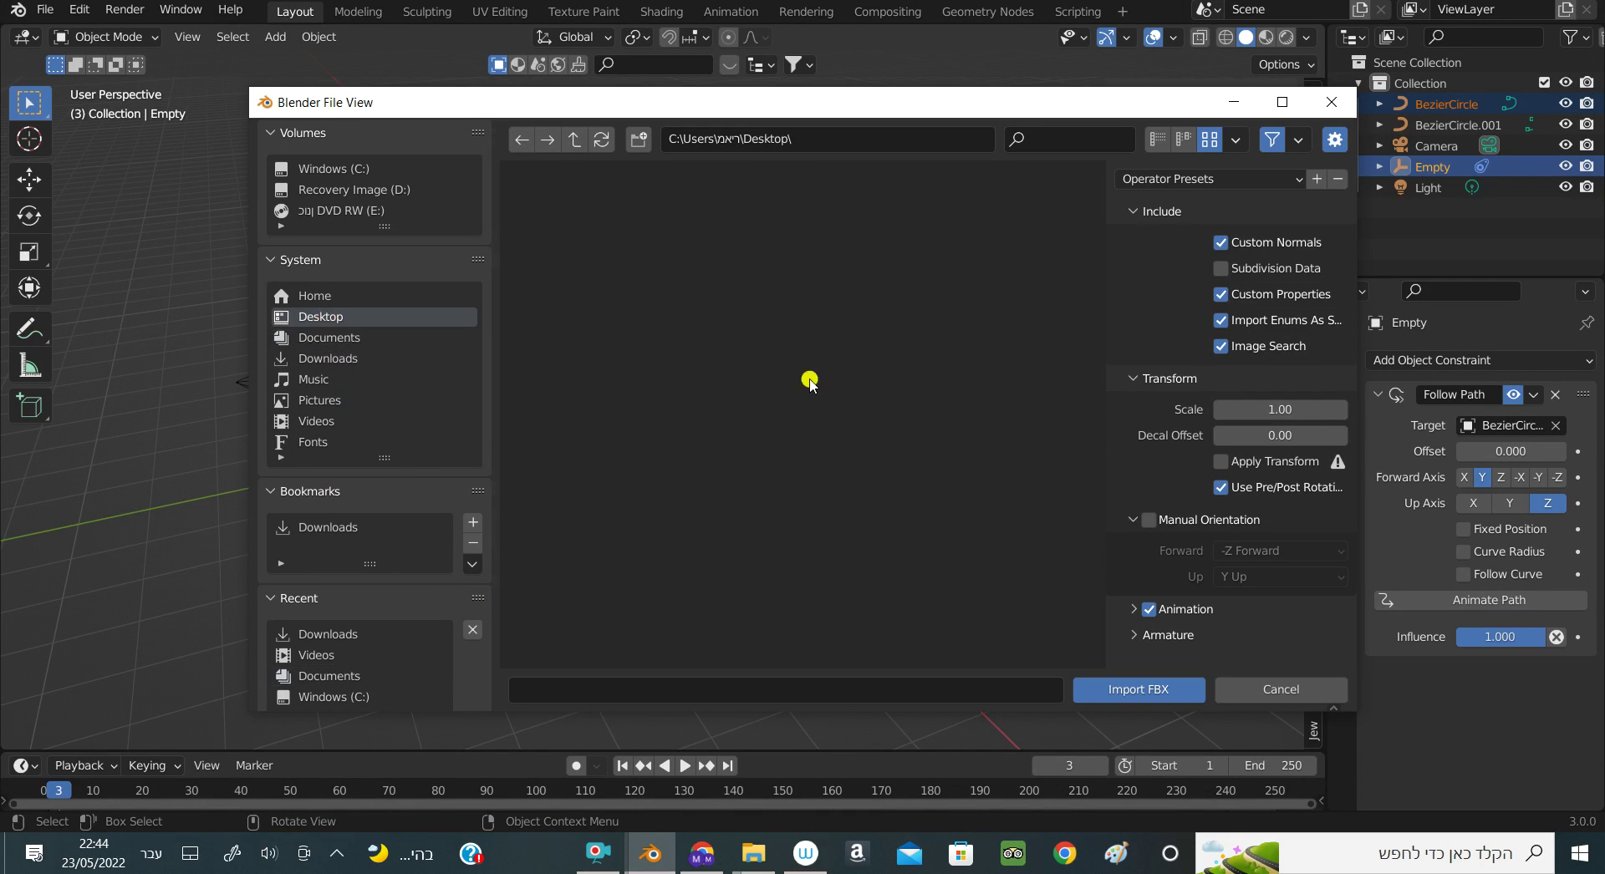
pyautogui.moveTo(1093, 246); pyautogui.dragTo(1114, 573)
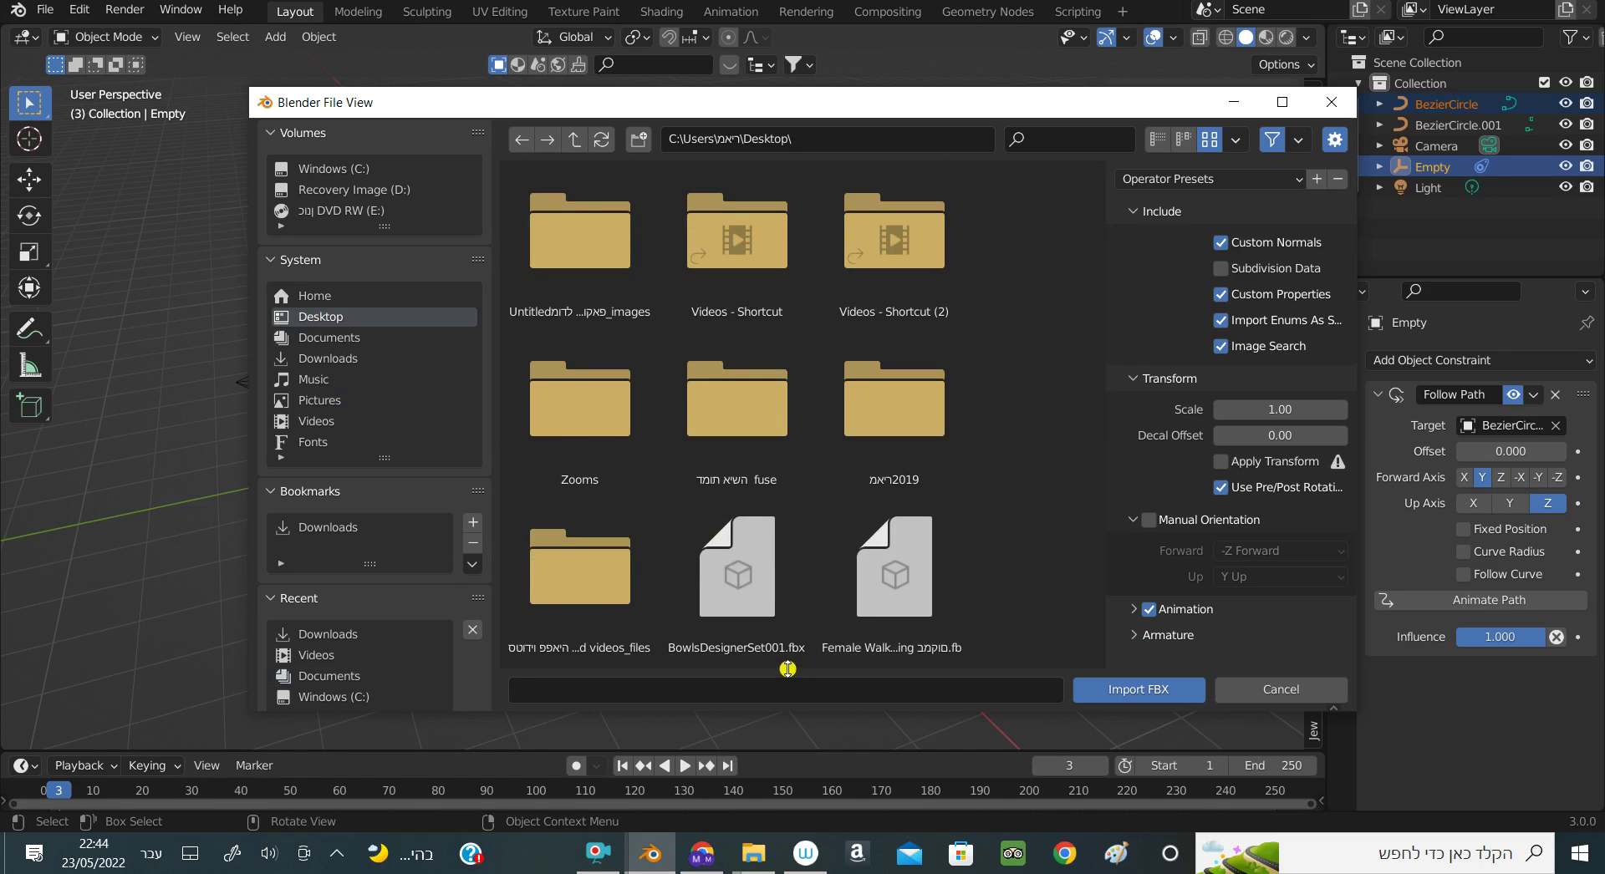
pyautogui.click(888, 635)
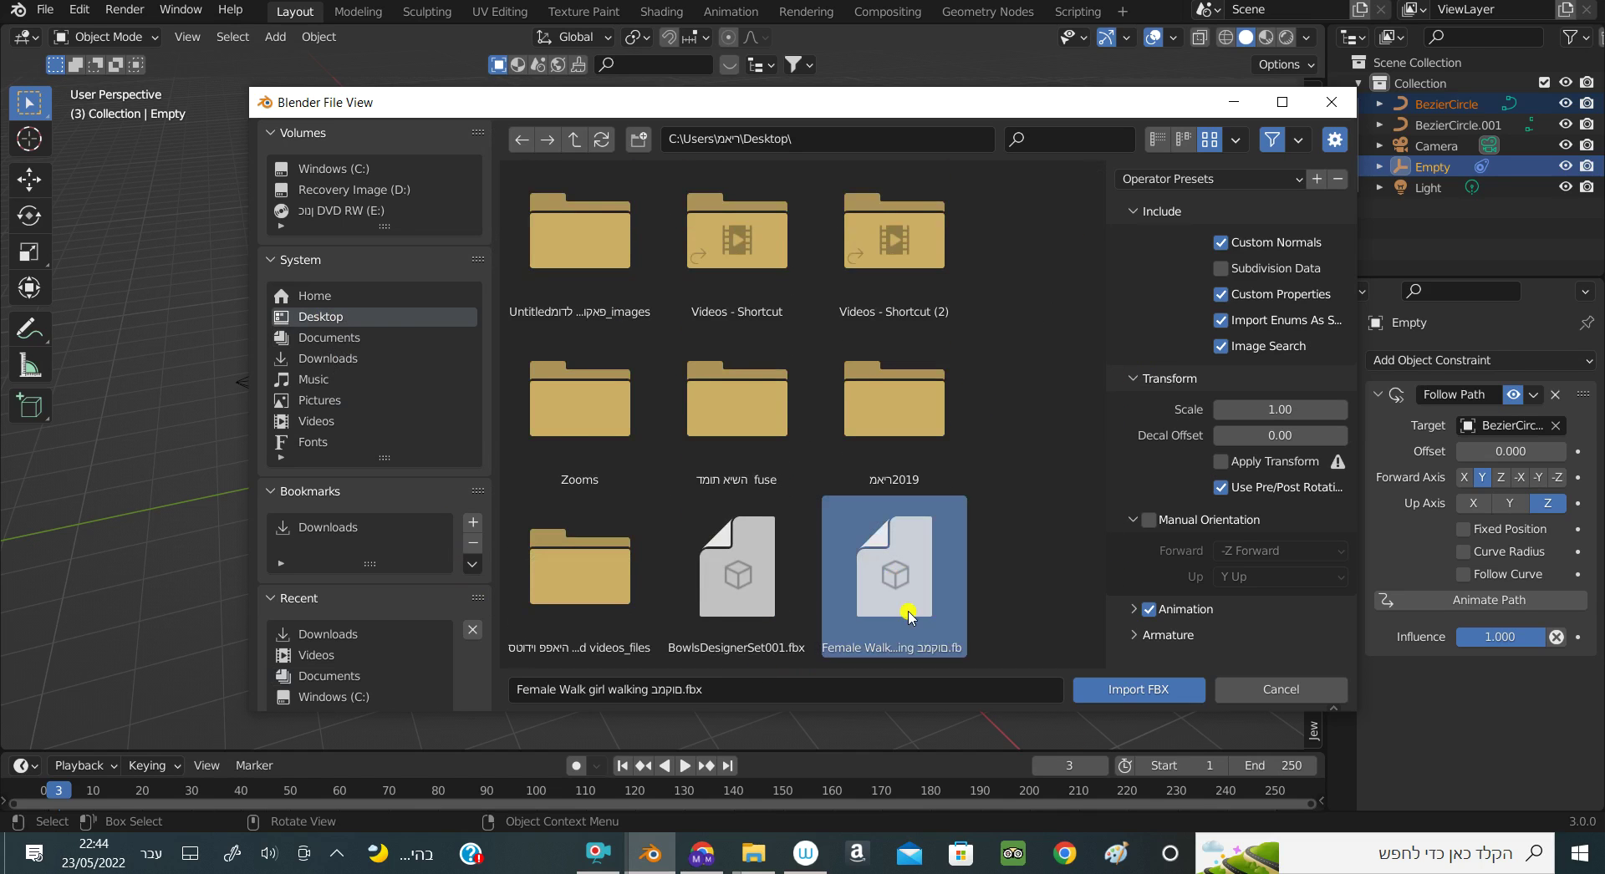
pyautogui.click(1140, 690)
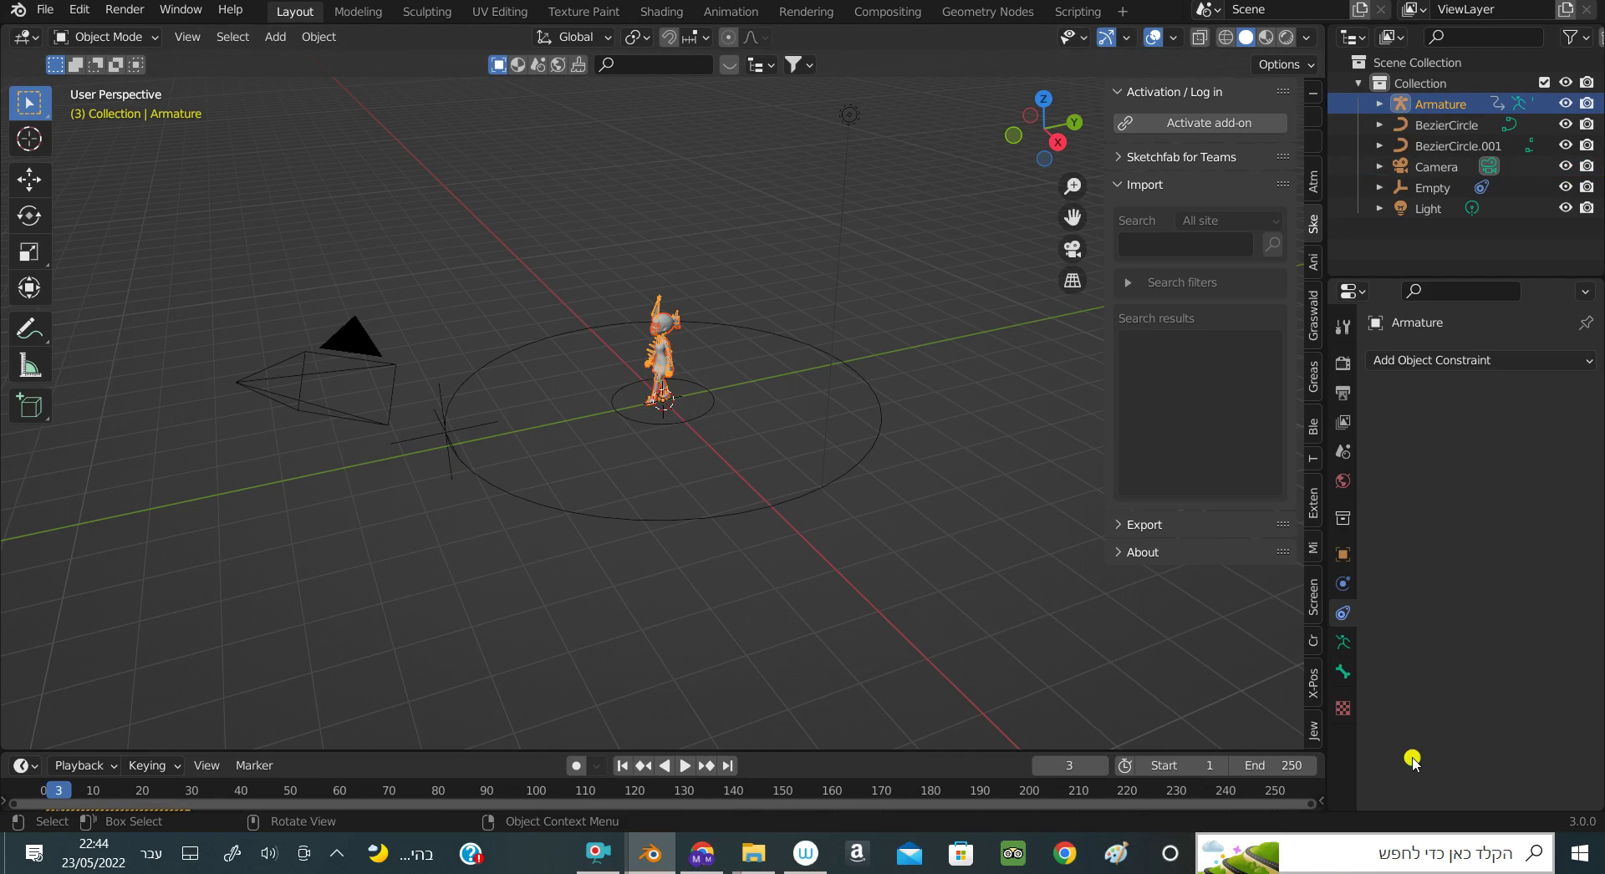
# Scale the imported armature up, then scale it slightly smaller to fit the circles
pyautogui.moveTo(999, 160)
pyautogui.mouseDown()
pyautogui.moveTo(1045, 159)
pyautogui.moveTo(997, 469)
pyautogui.mouseUp()
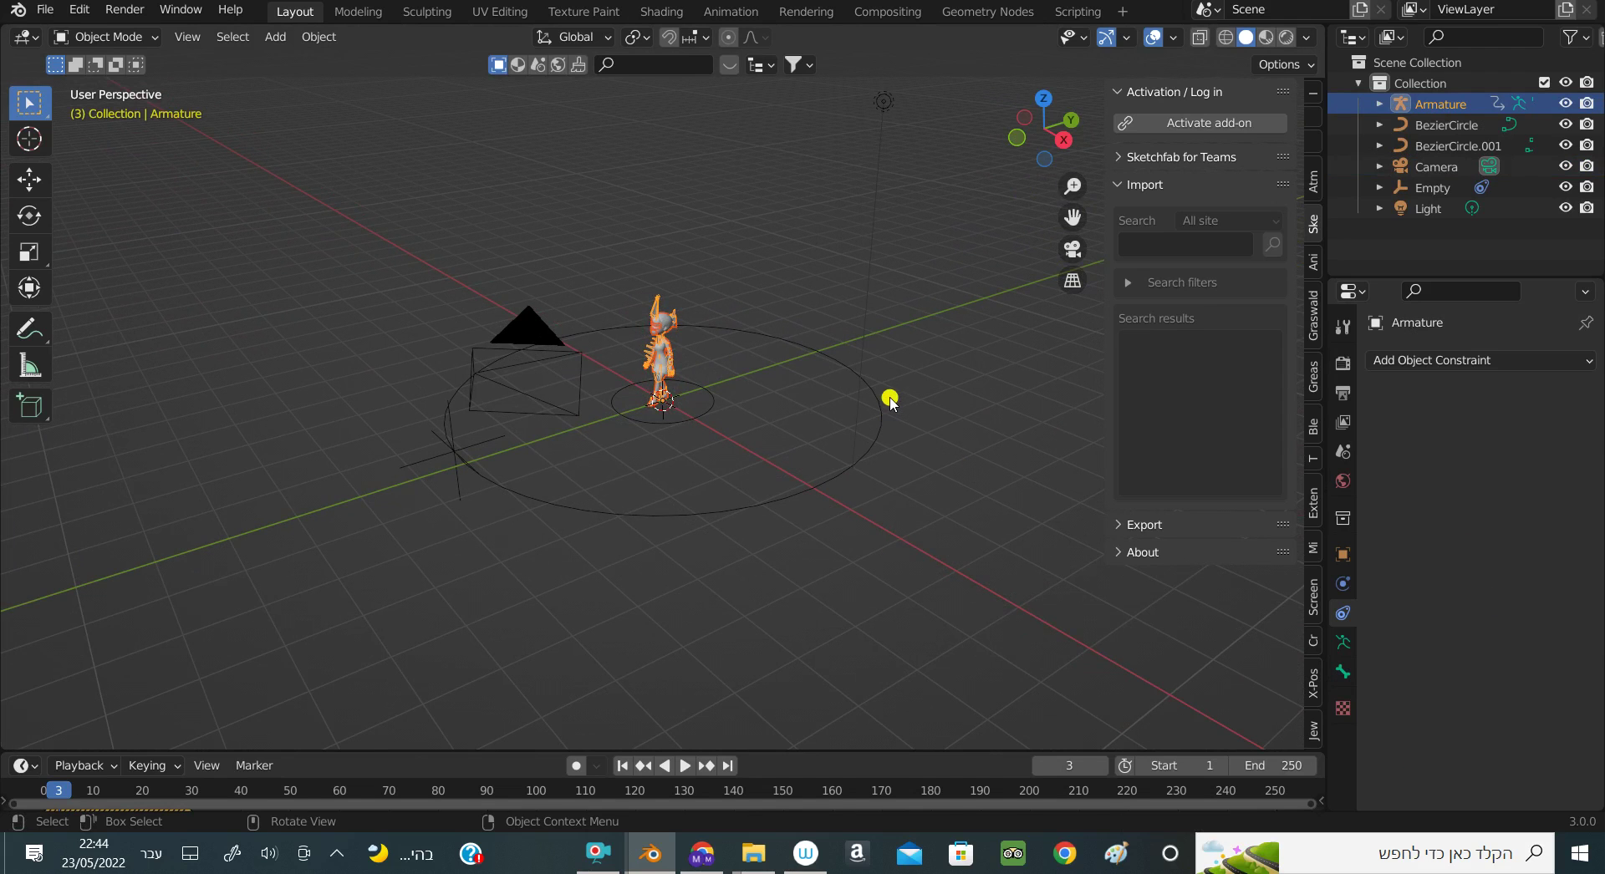
pyautogui.press('s')
pyautogui.click(1310, 519)
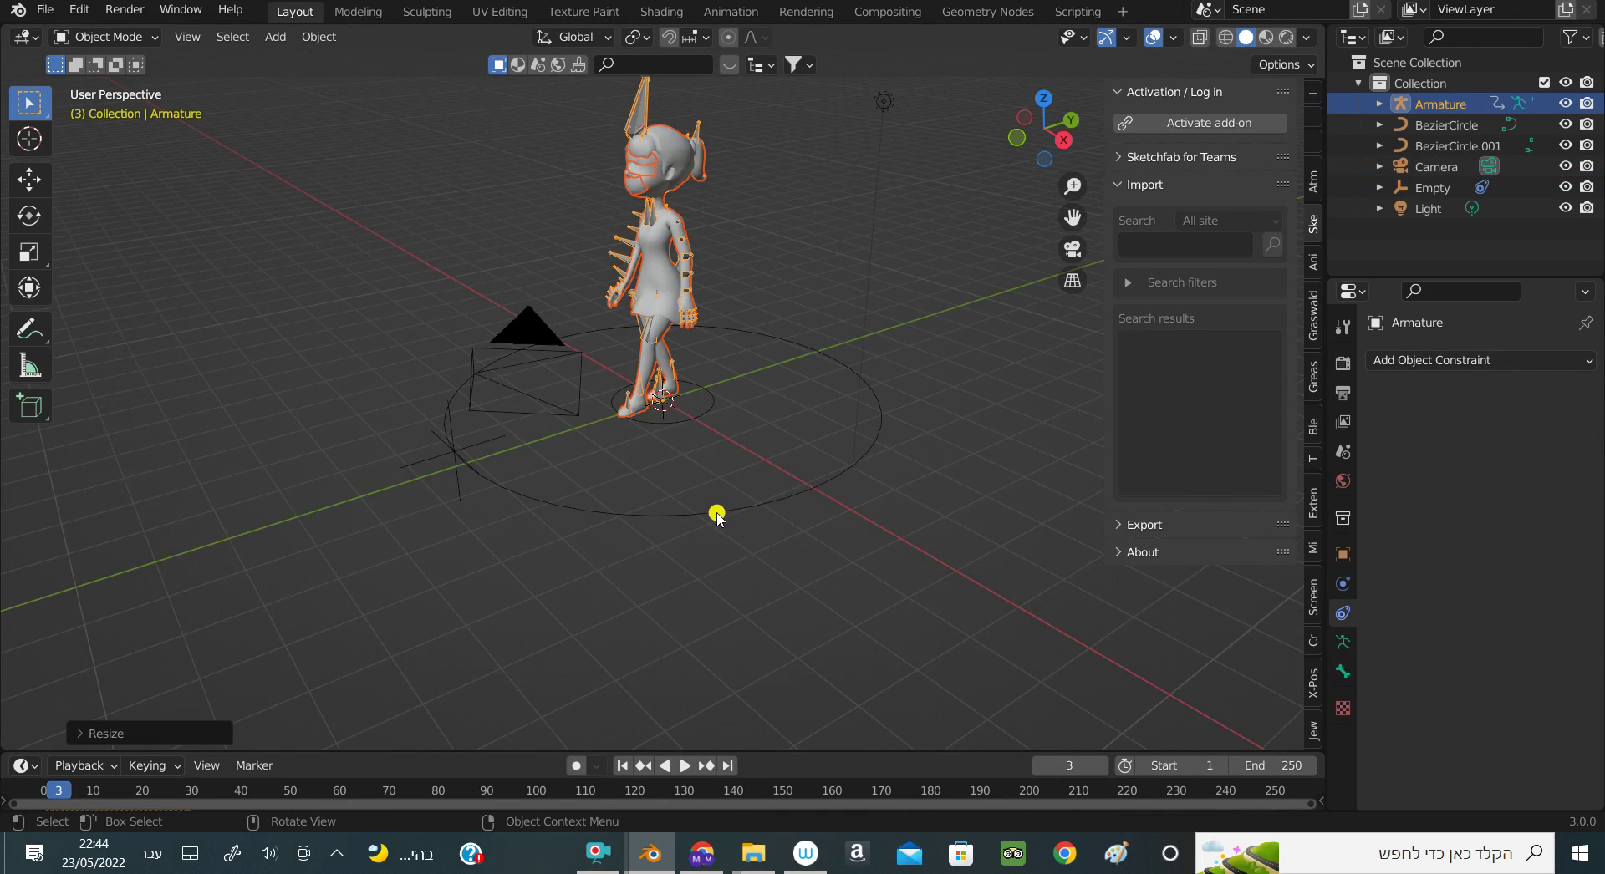
pyautogui.press('s')
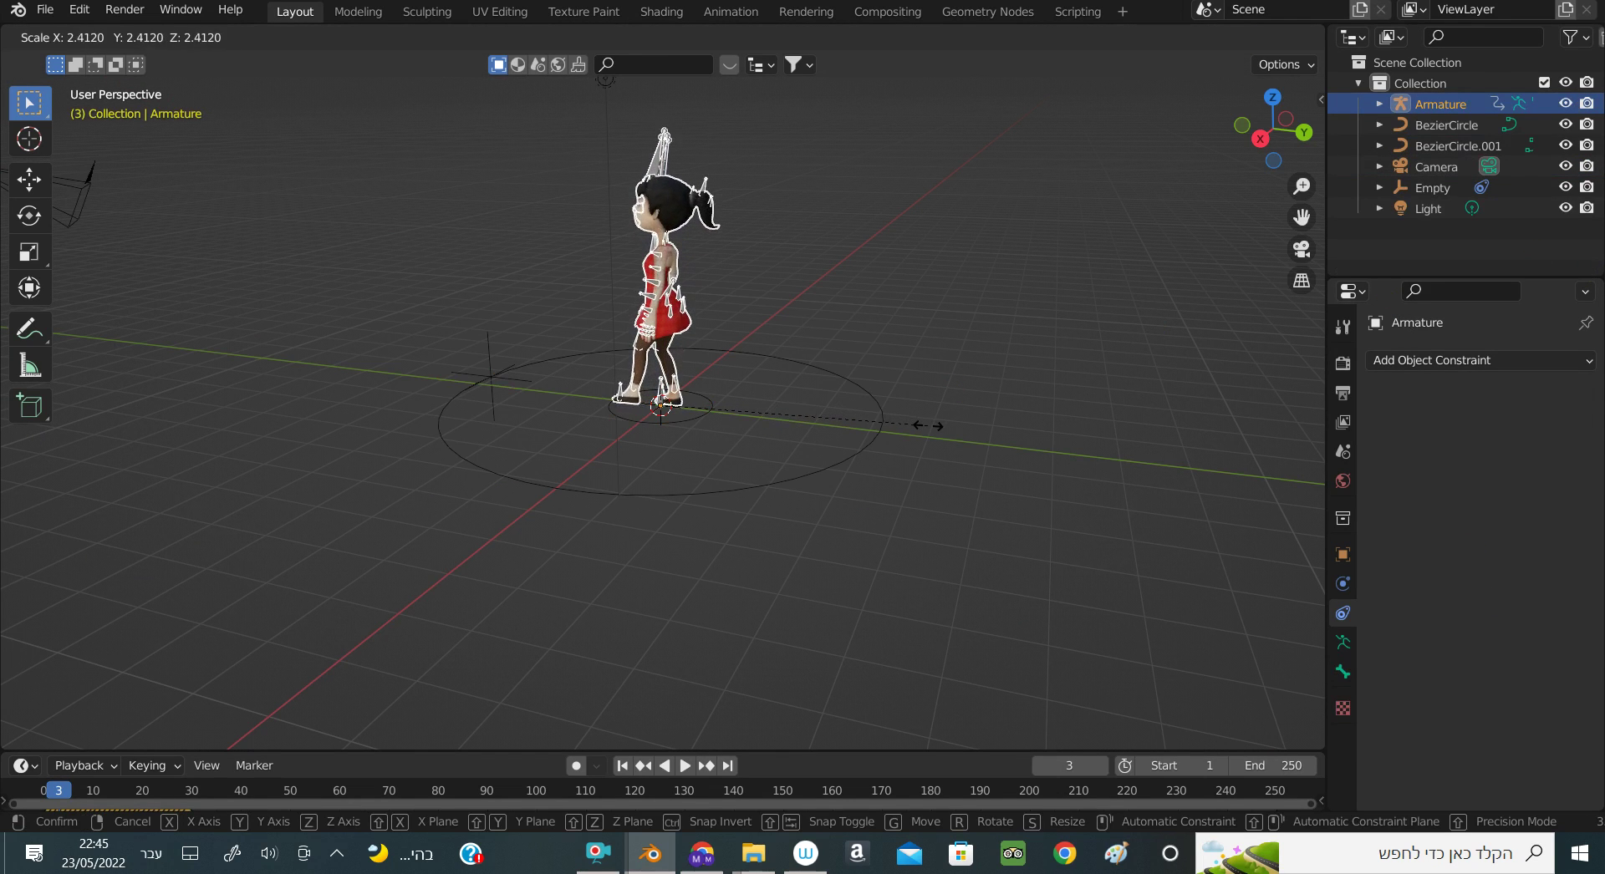
pyautogui.click(847, 402)
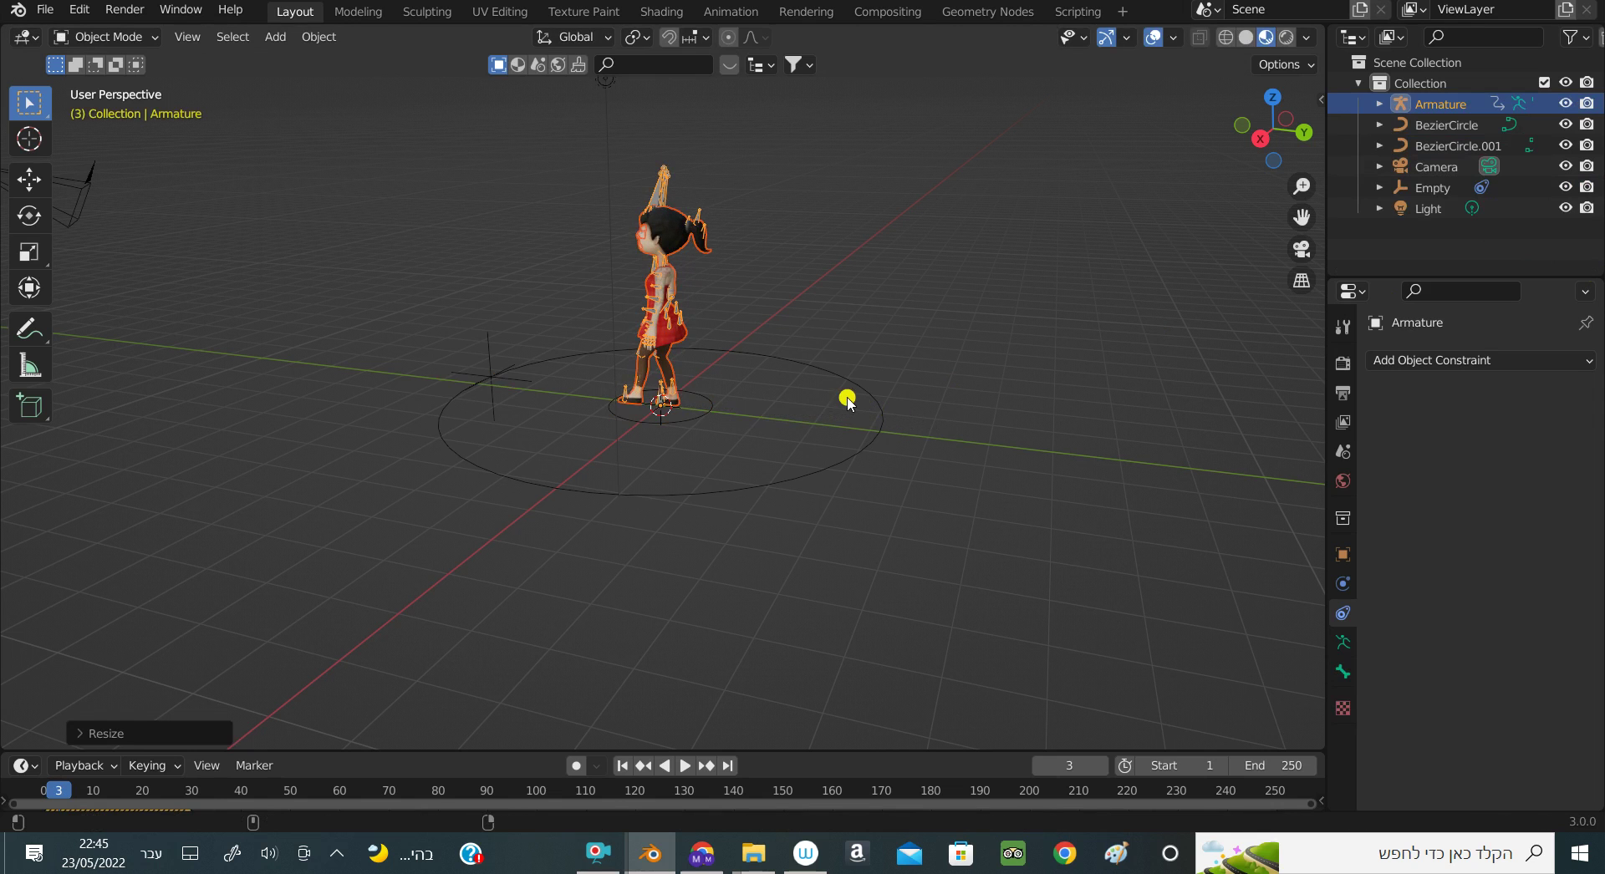
pyautogui.moveTo(1279, 141); pyautogui.dragTo(1281, 144)
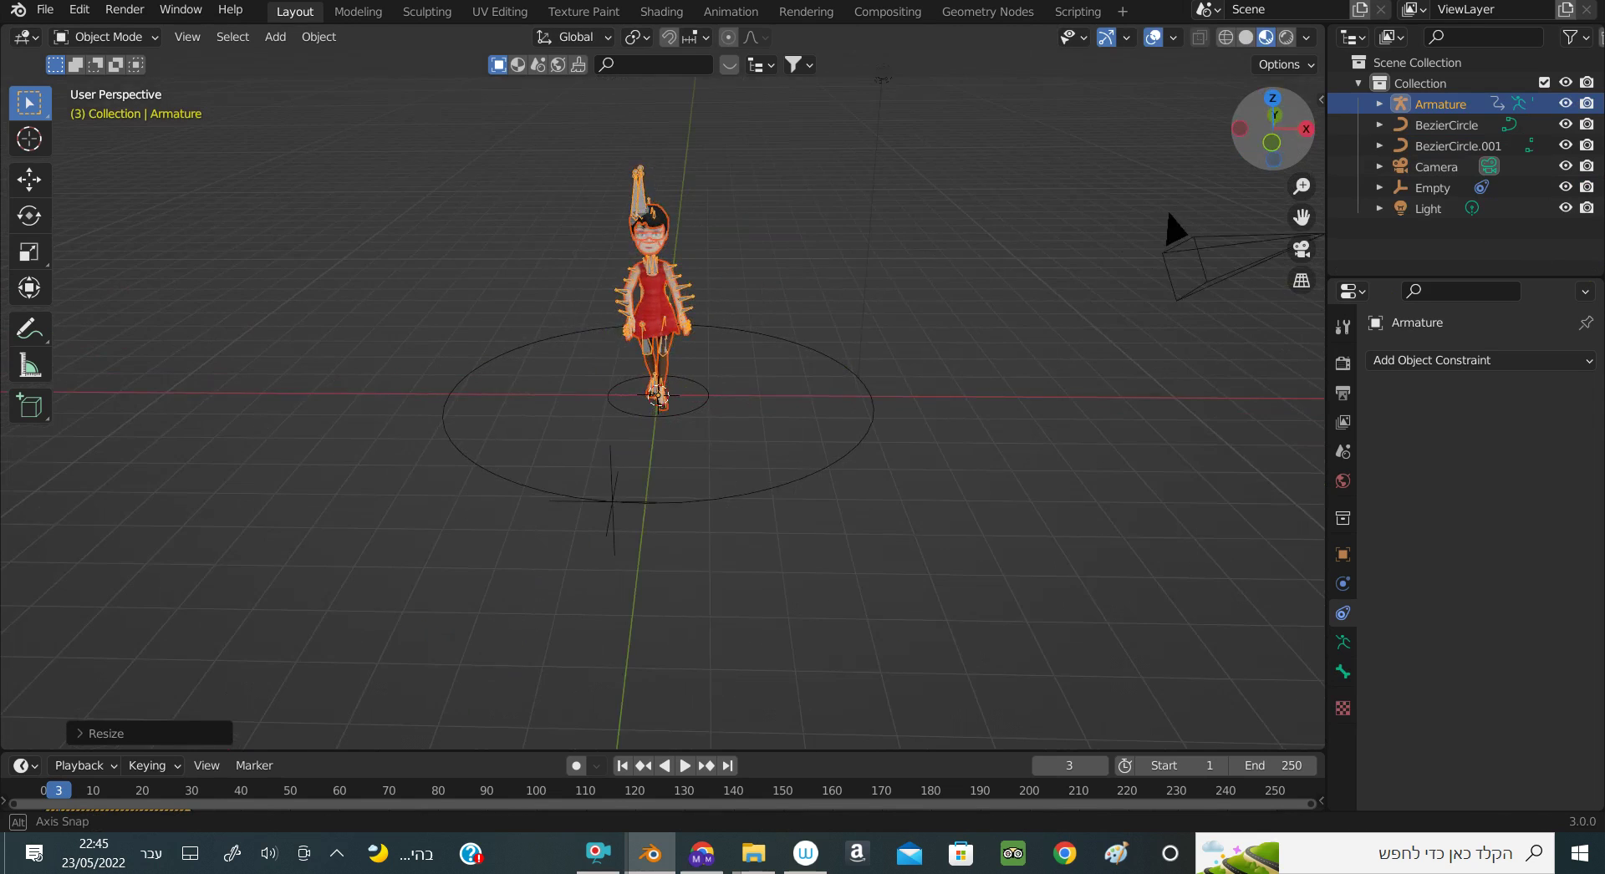
pyautogui.click(1091, 320)
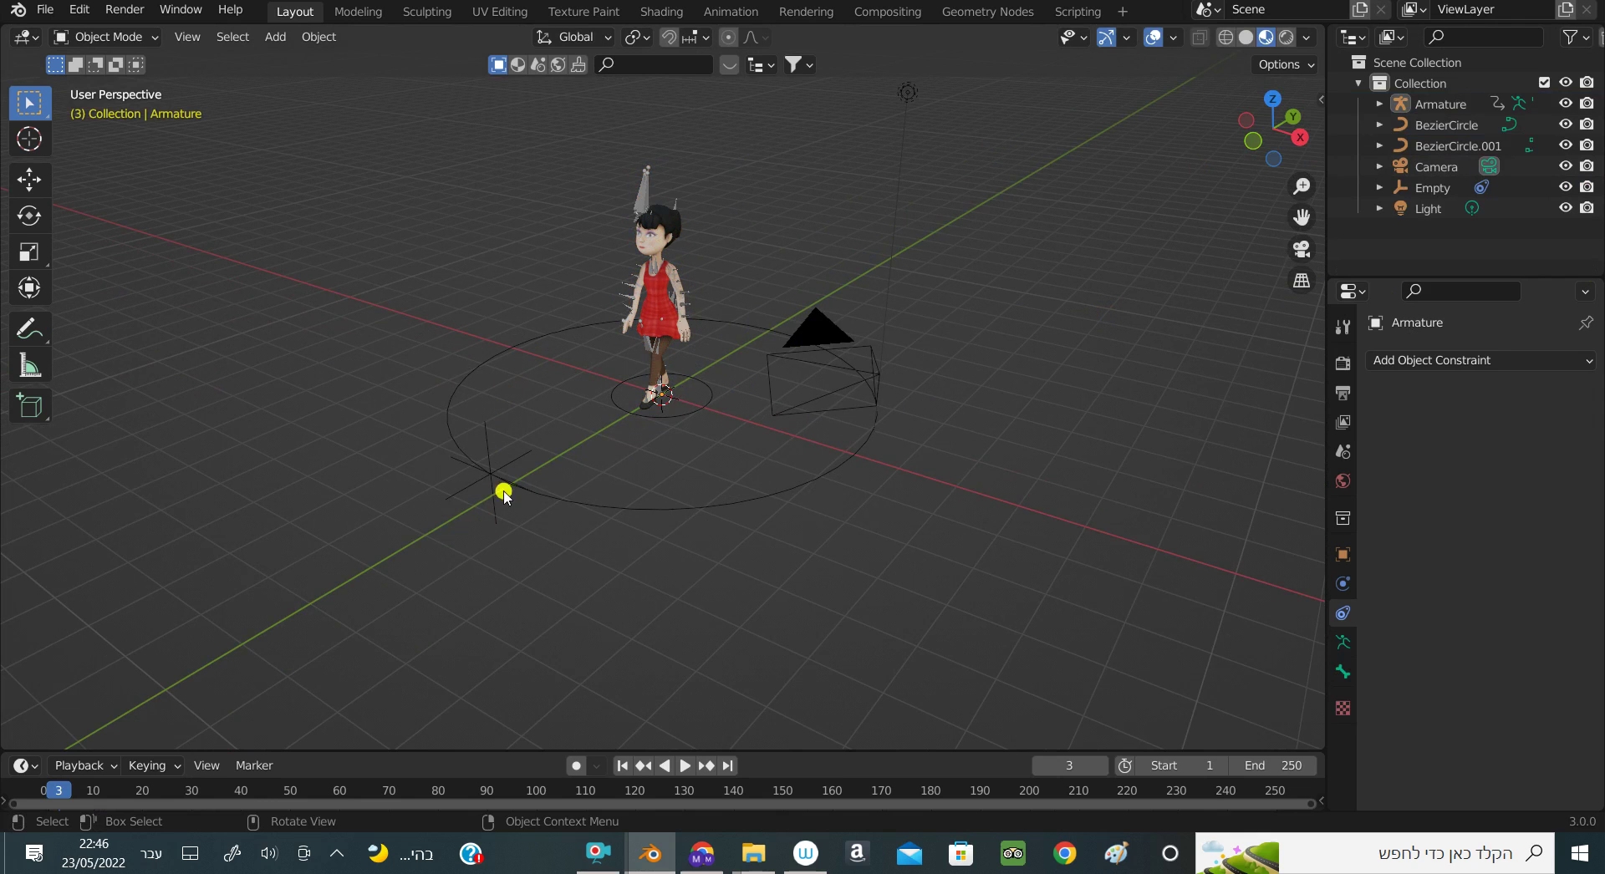
pyautogui.click(481, 458)
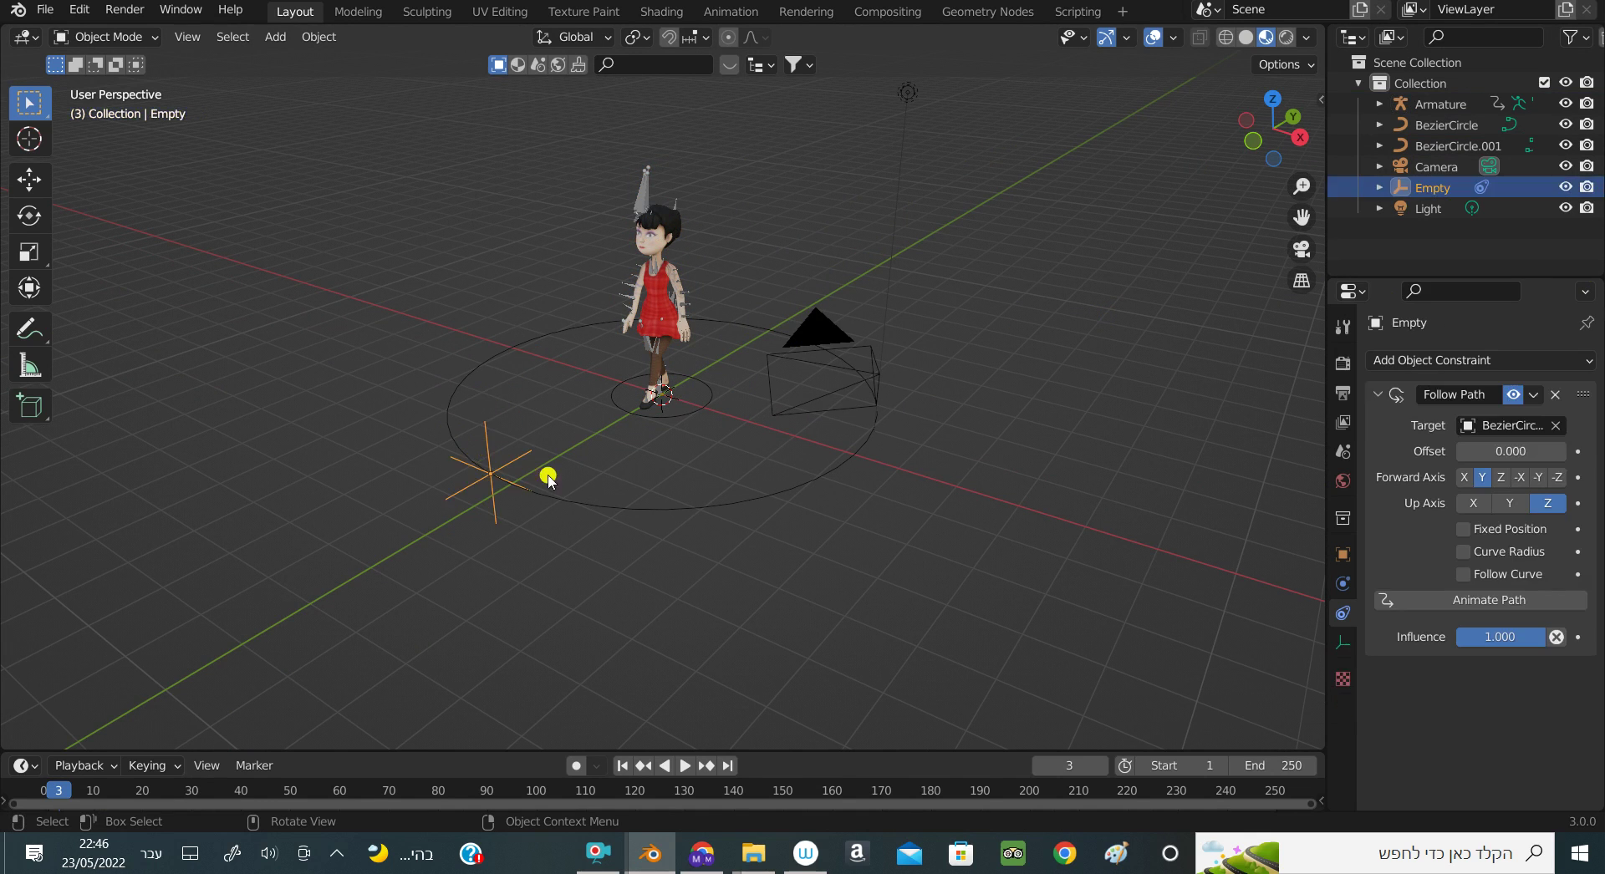
pyautogui.click(861, 538)
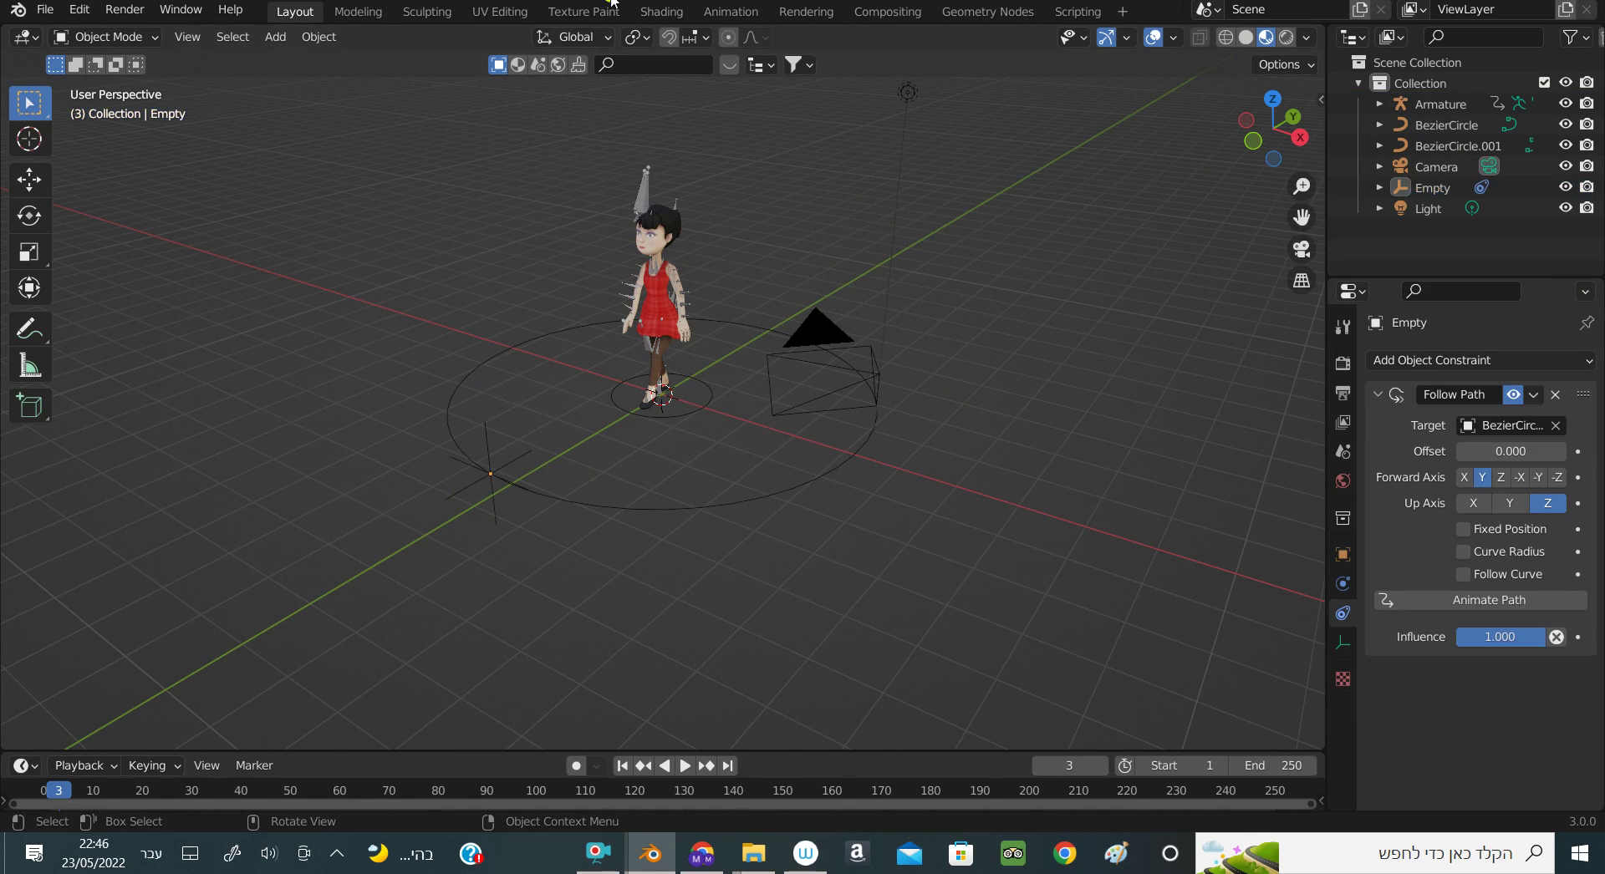
pyautogui.click(657, 187)
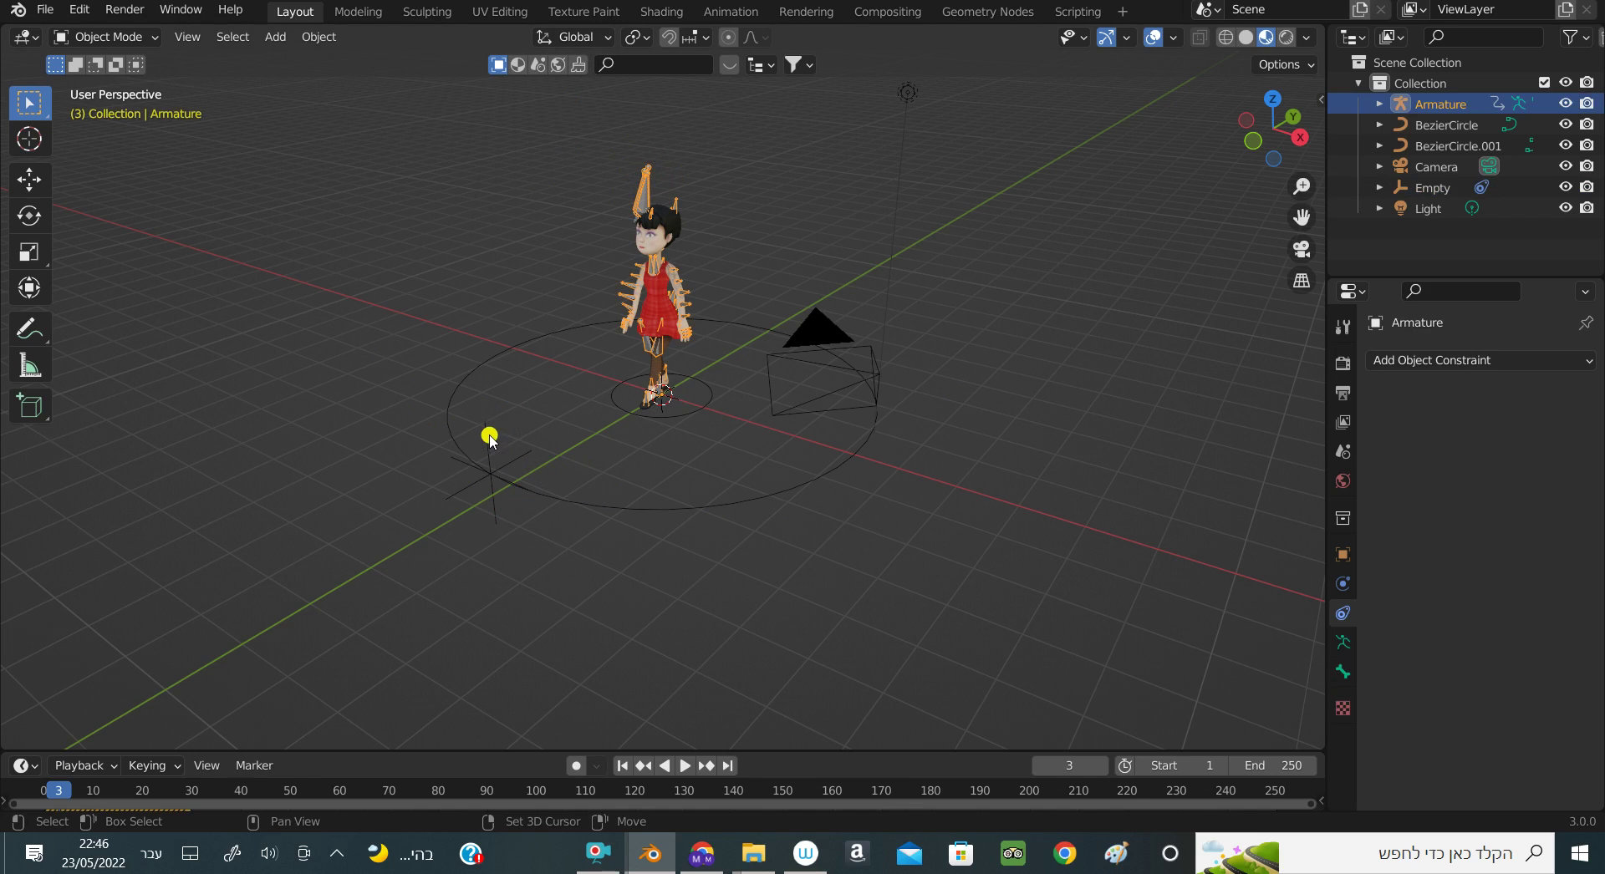
pyautogui.keyDown('shift'); pyautogui.click(483, 441); pyautogui.keyUp('shift')
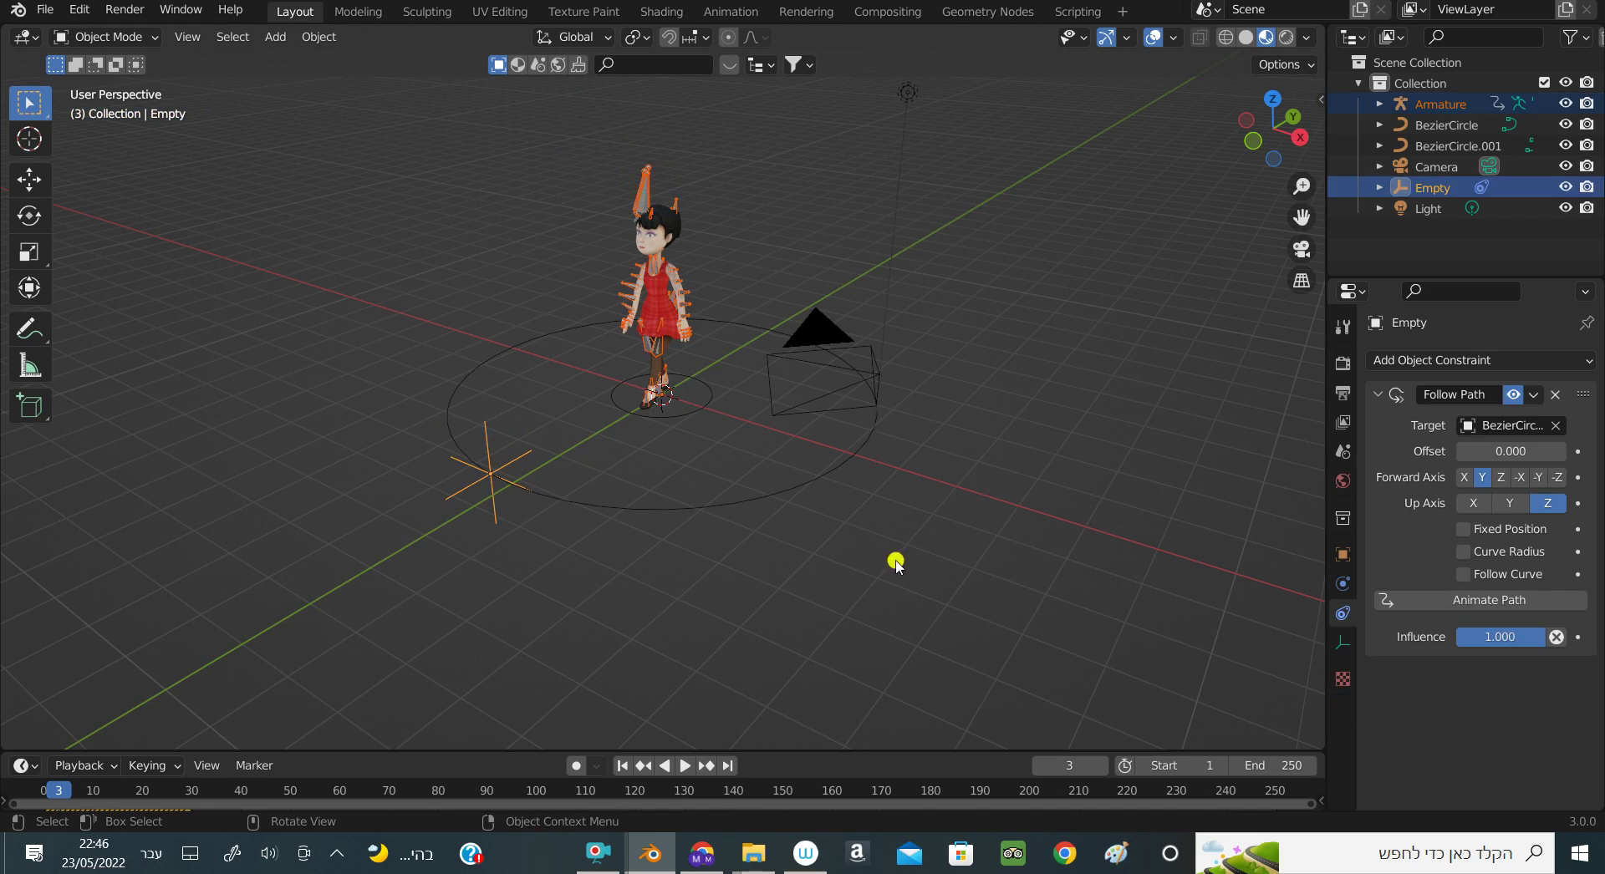
pyautogui.click(875, 617)
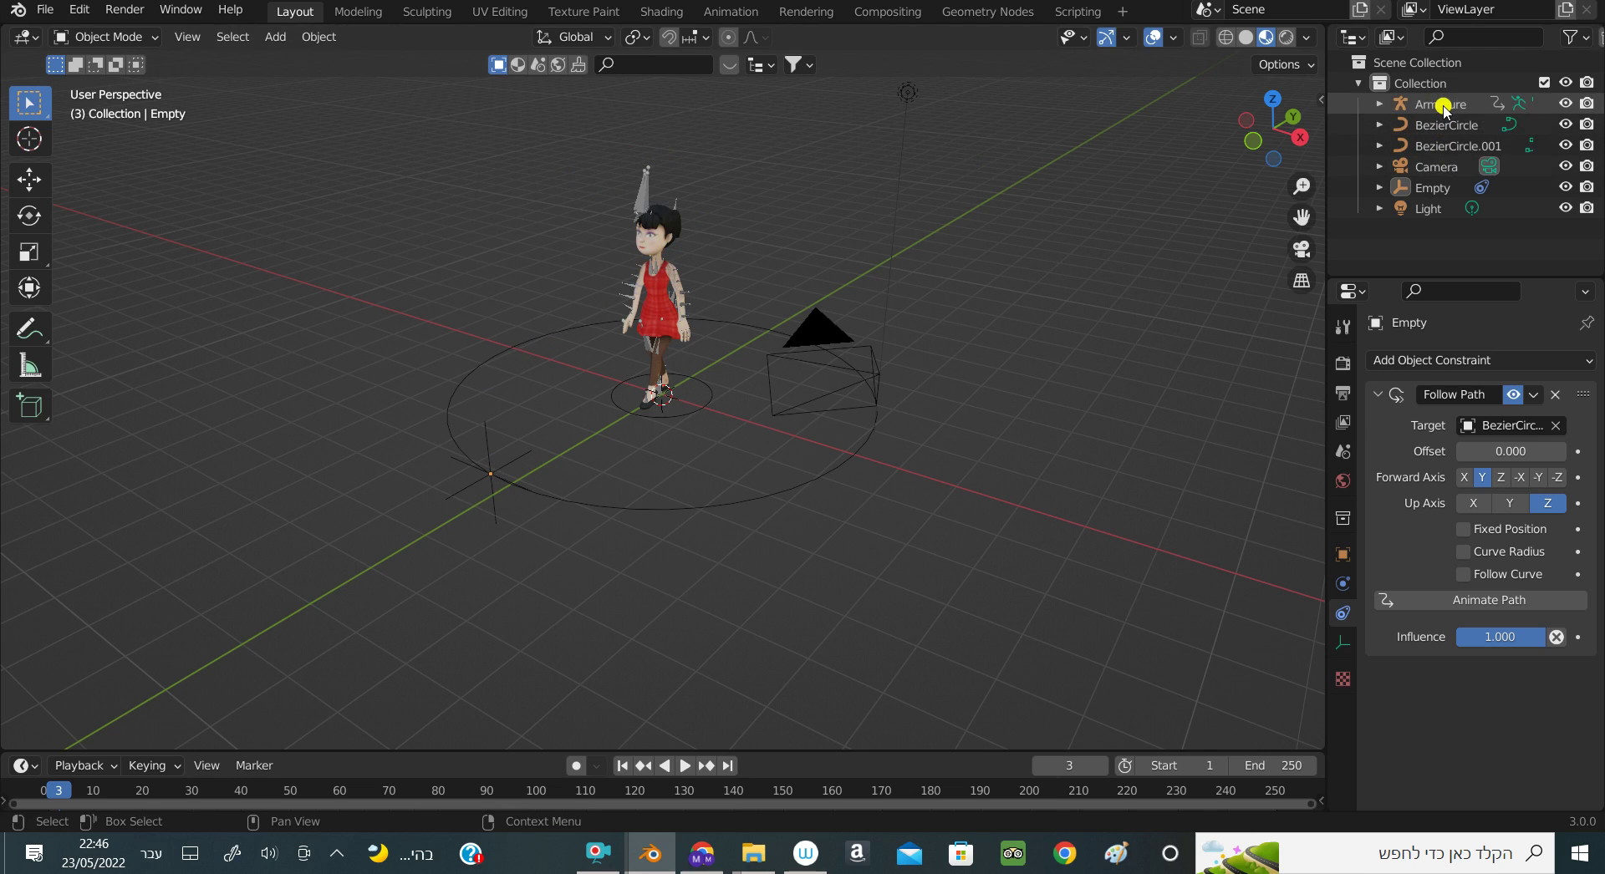
pyautogui.click(1444, 110)
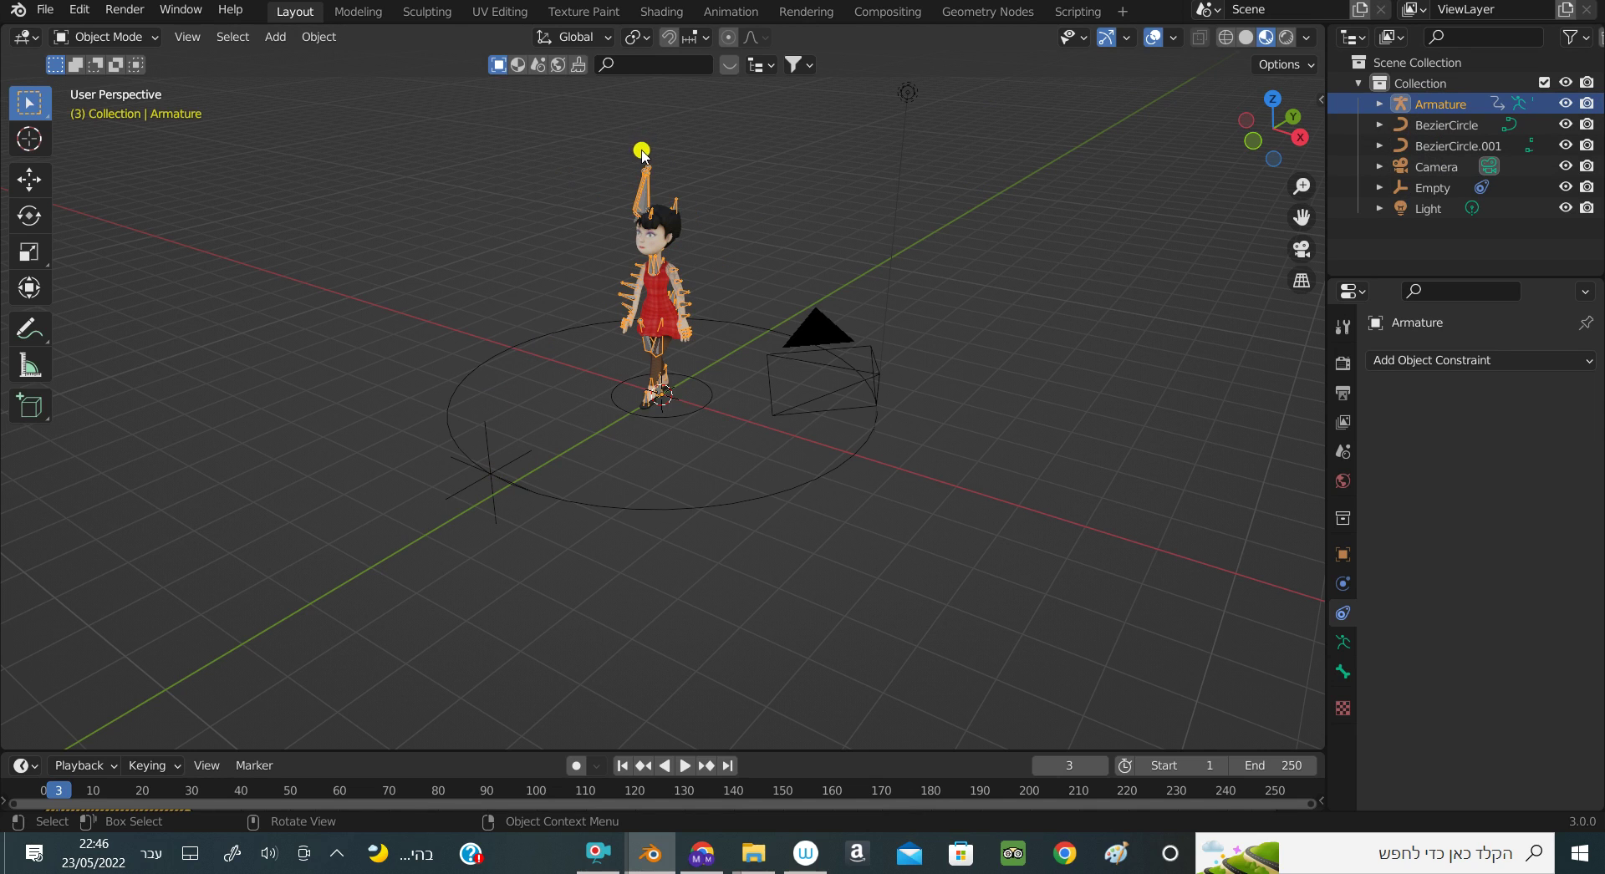
# Move the girl's armature out to the circle's edge and preview the walk animation
pyautogui.click(31, 179)
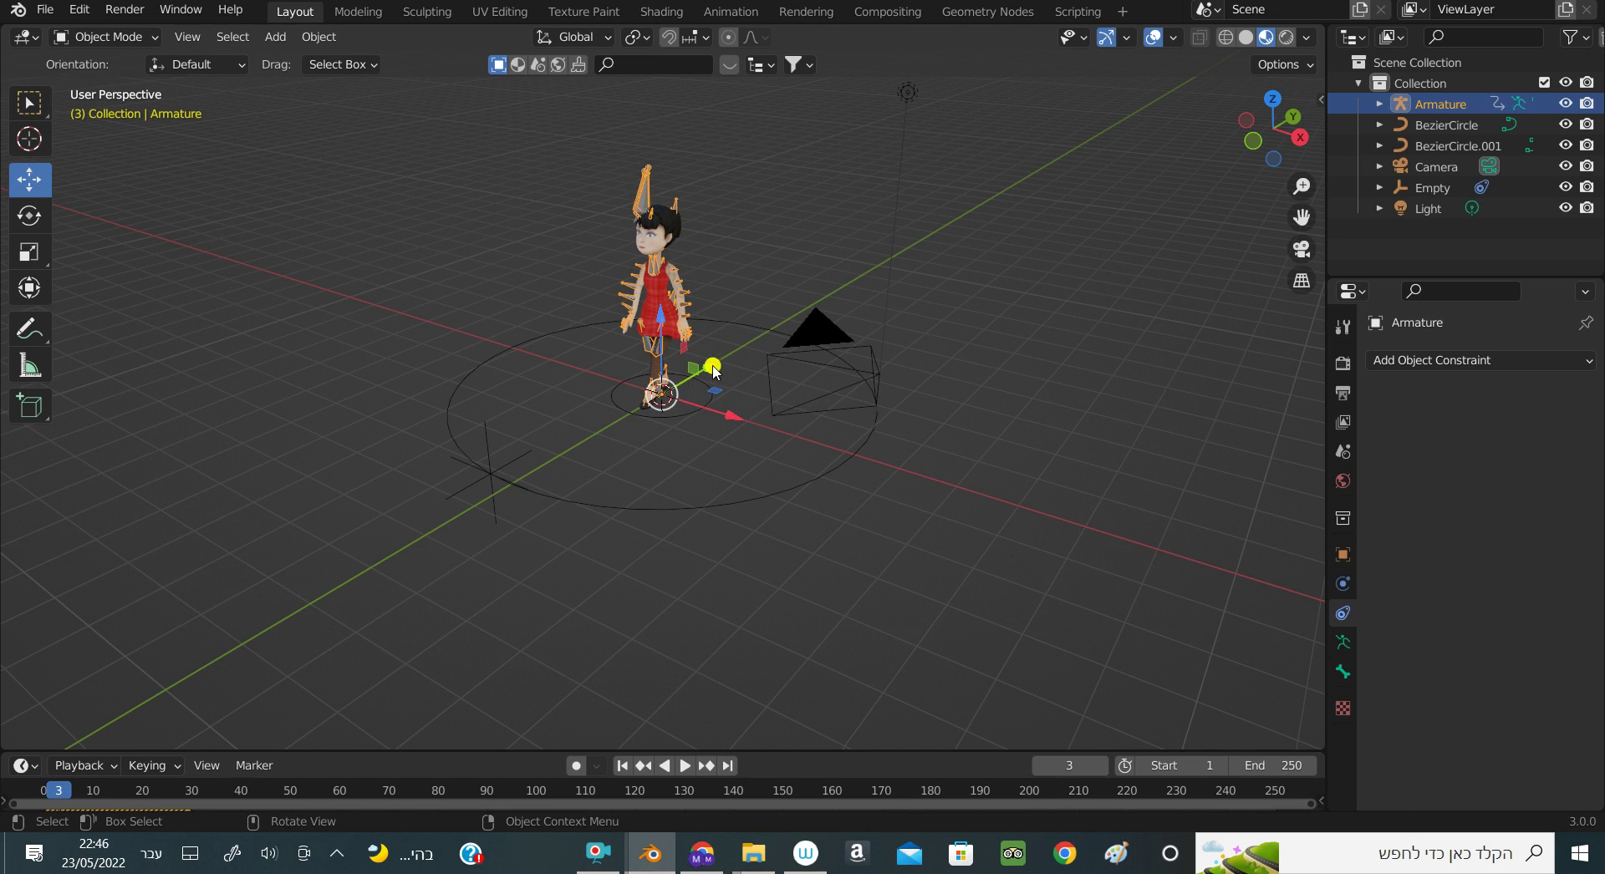
pyautogui.moveTo(717, 378); pyautogui.dragTo(620, 395)
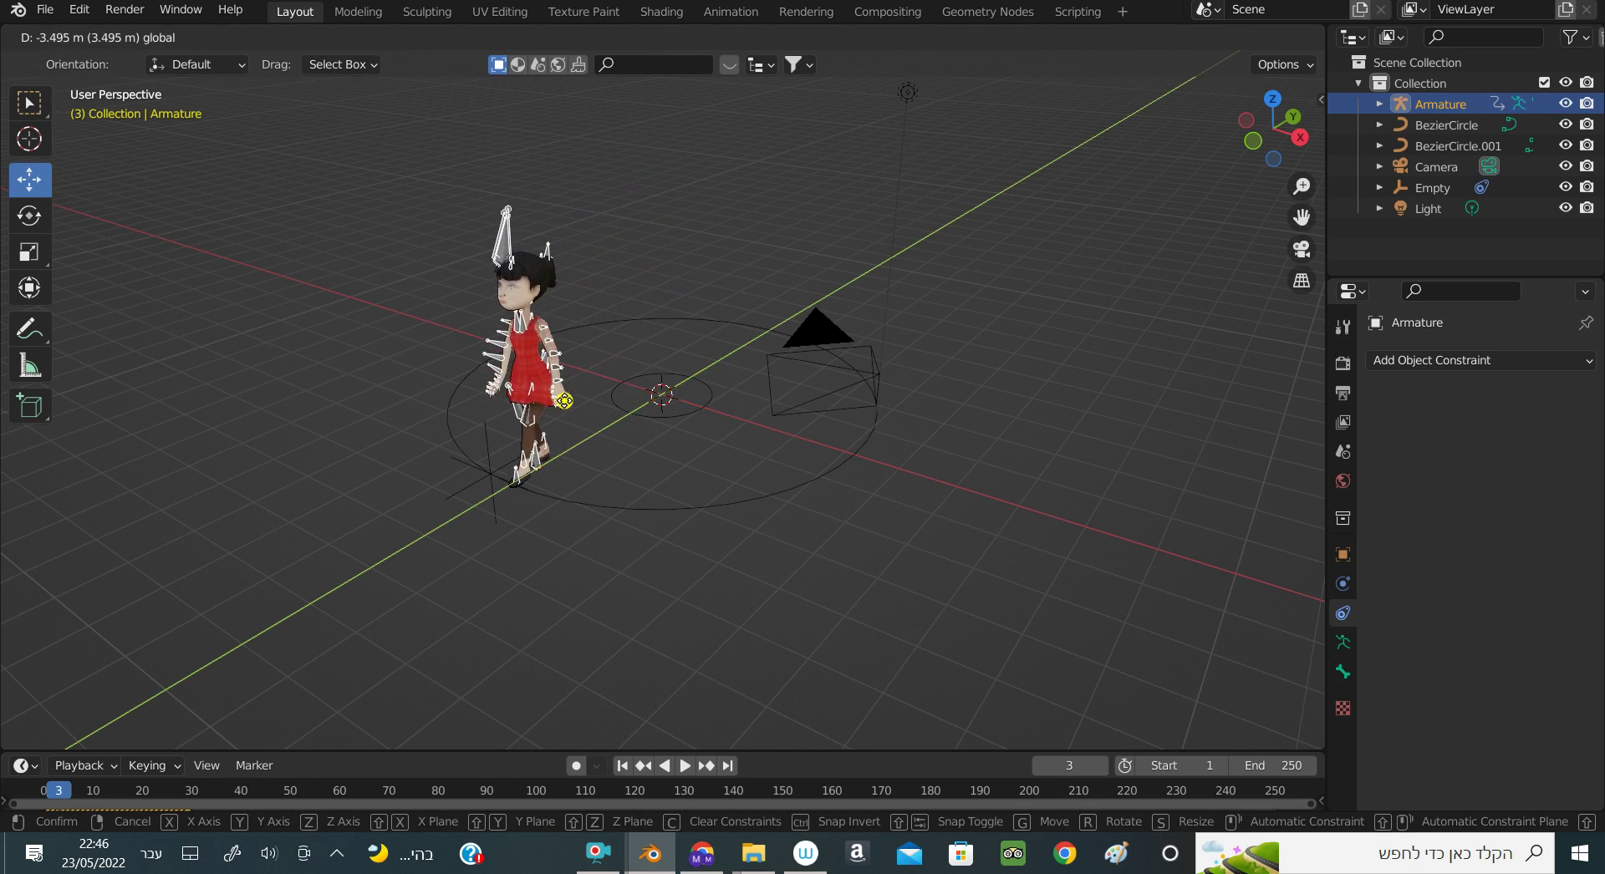
pyautogui.moveTo(620, 396); pyautogui.dragTo(875, 368)
pyautogui.moveTo(1249, 156); pyautogui.dragTo(1260, 140)
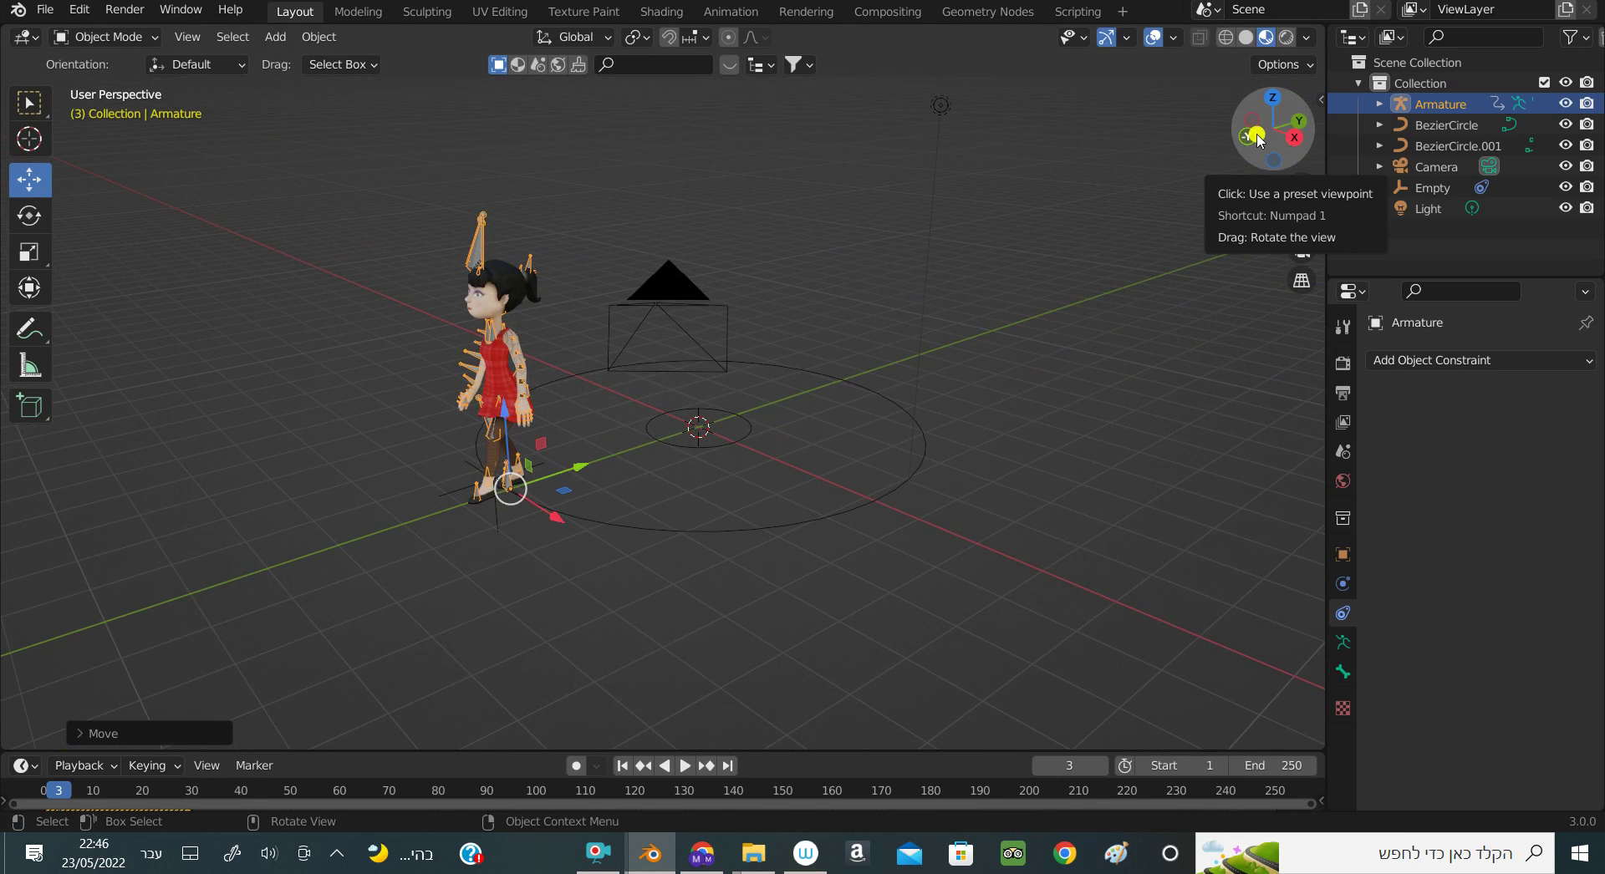
pyautogui.press('space')
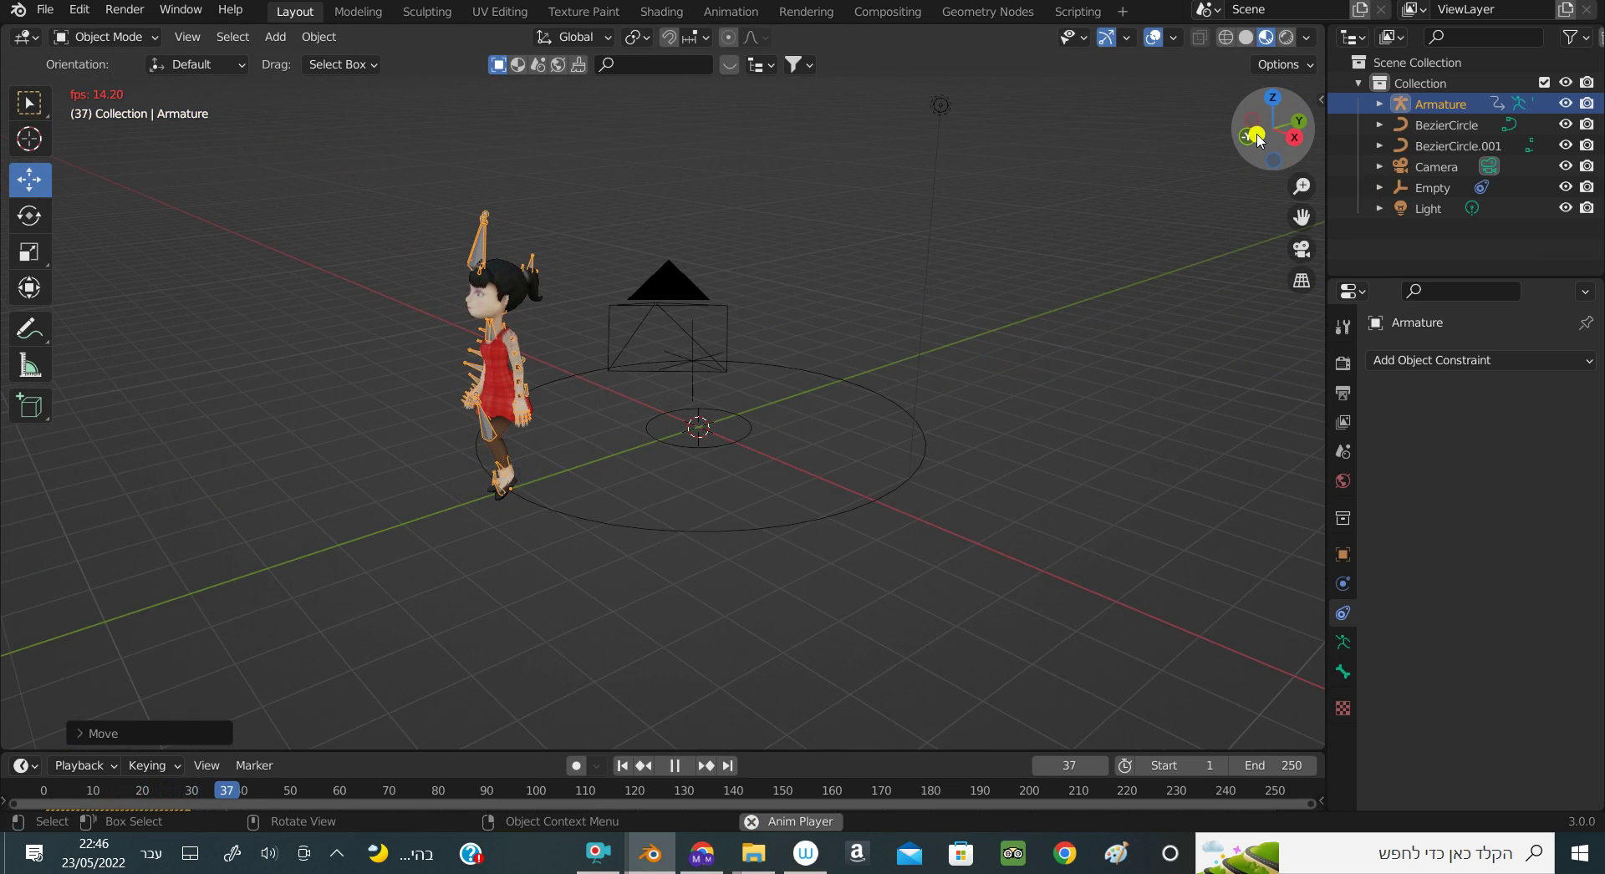
pyautogui.press('space')
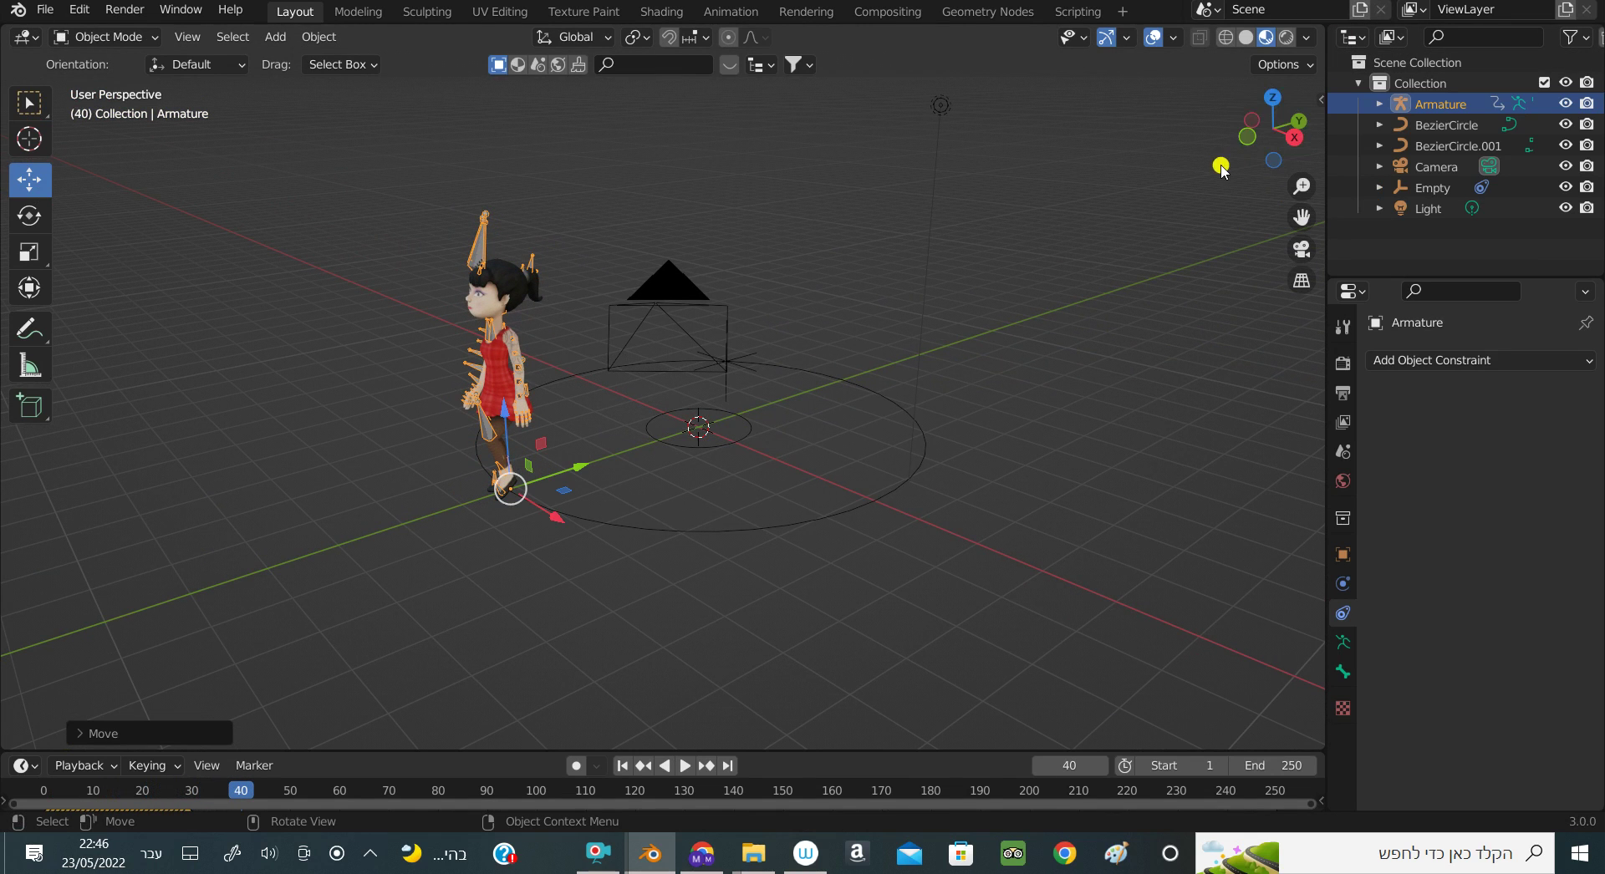
pyautogui.press('Down')
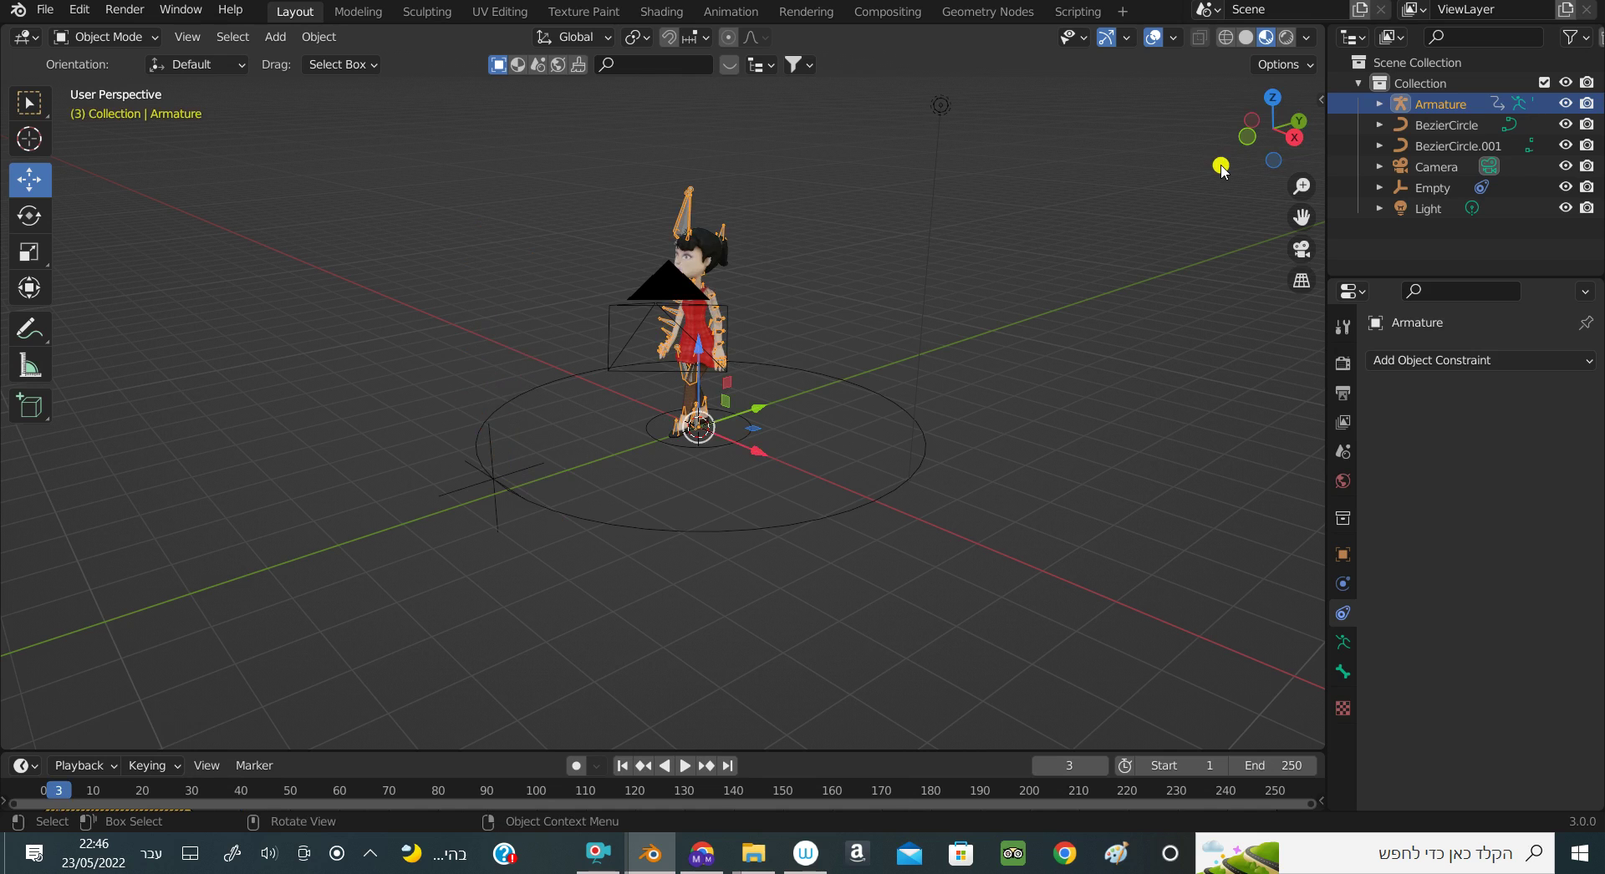
# Place the girl exactly on the Empty at the circle's rim and check from several angles
pyautogui.hotkey('ctrl', 'z')
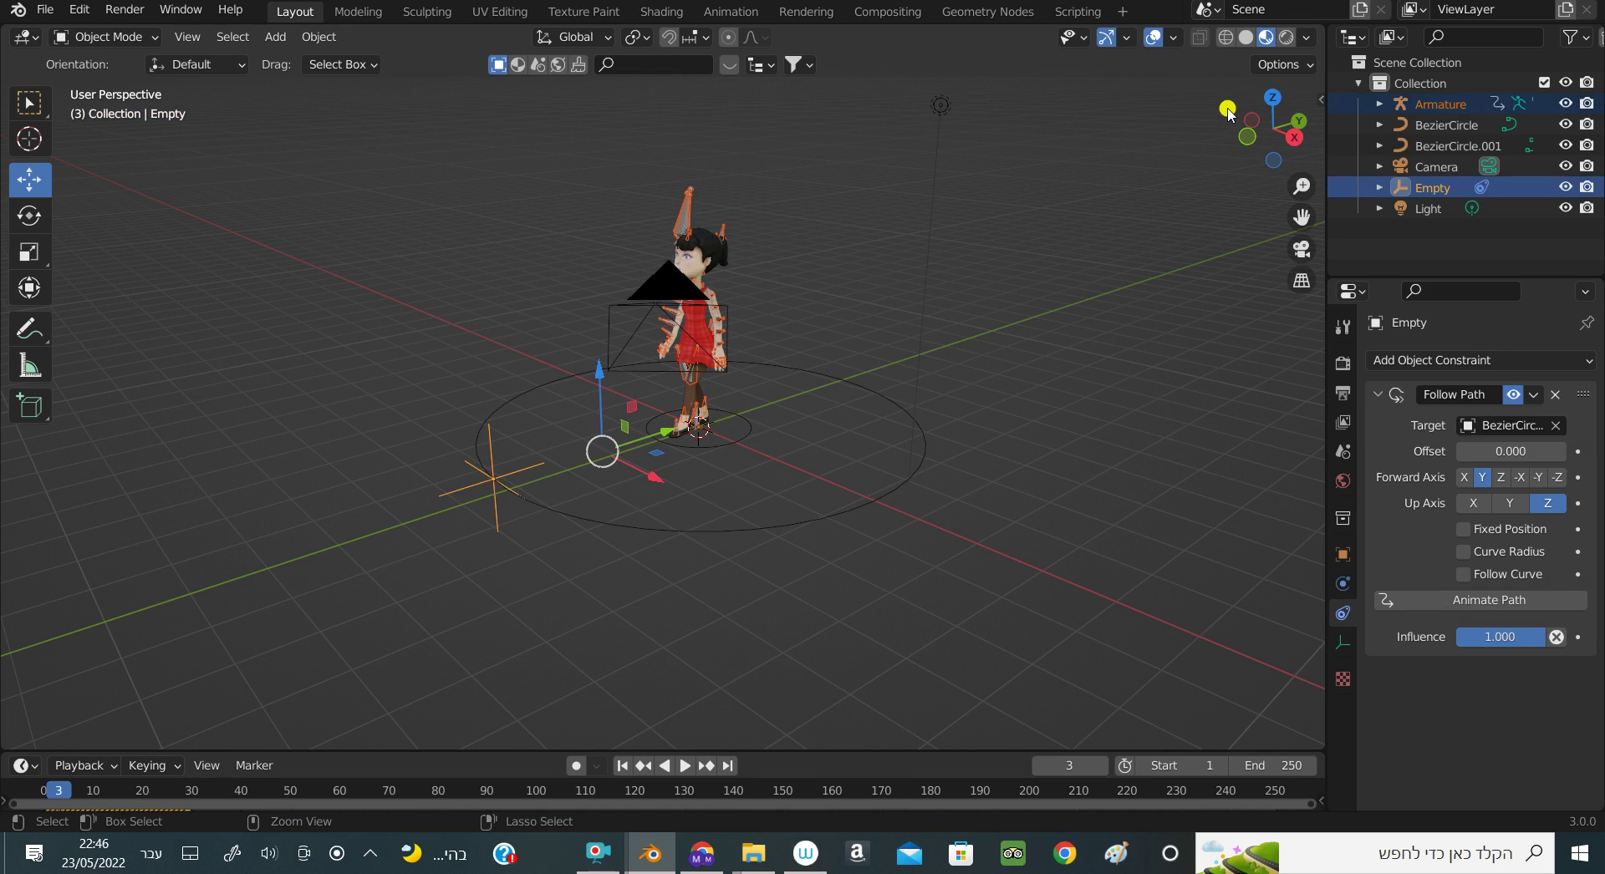
pyautogui.hotkey('ctrl', 'z')
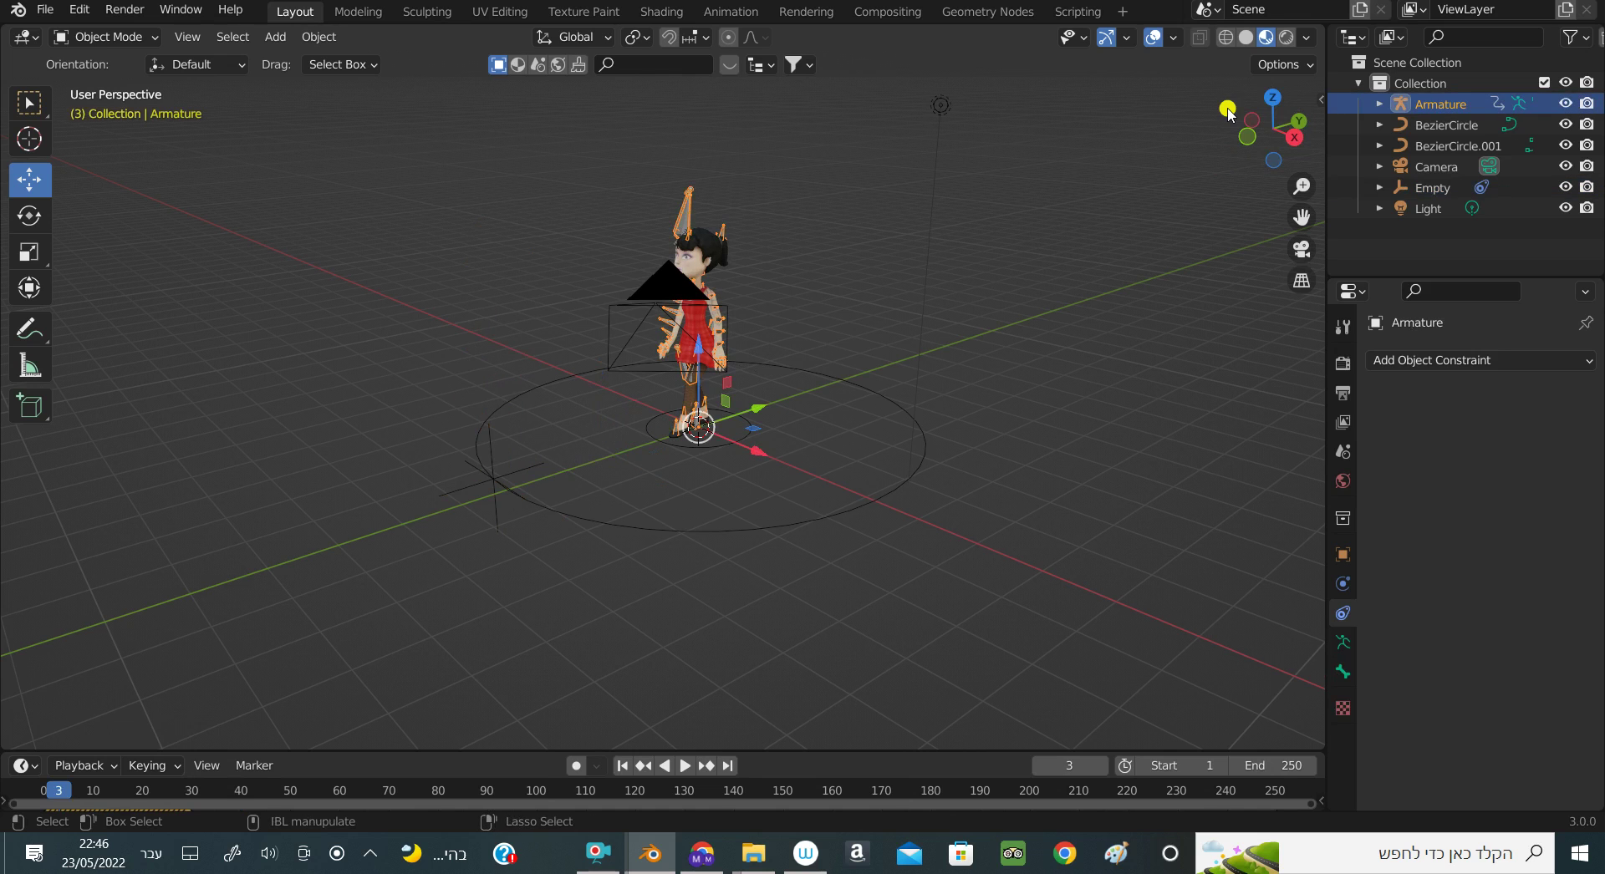
pyautogui.hotkey('ctrl', 'shift', 'z')
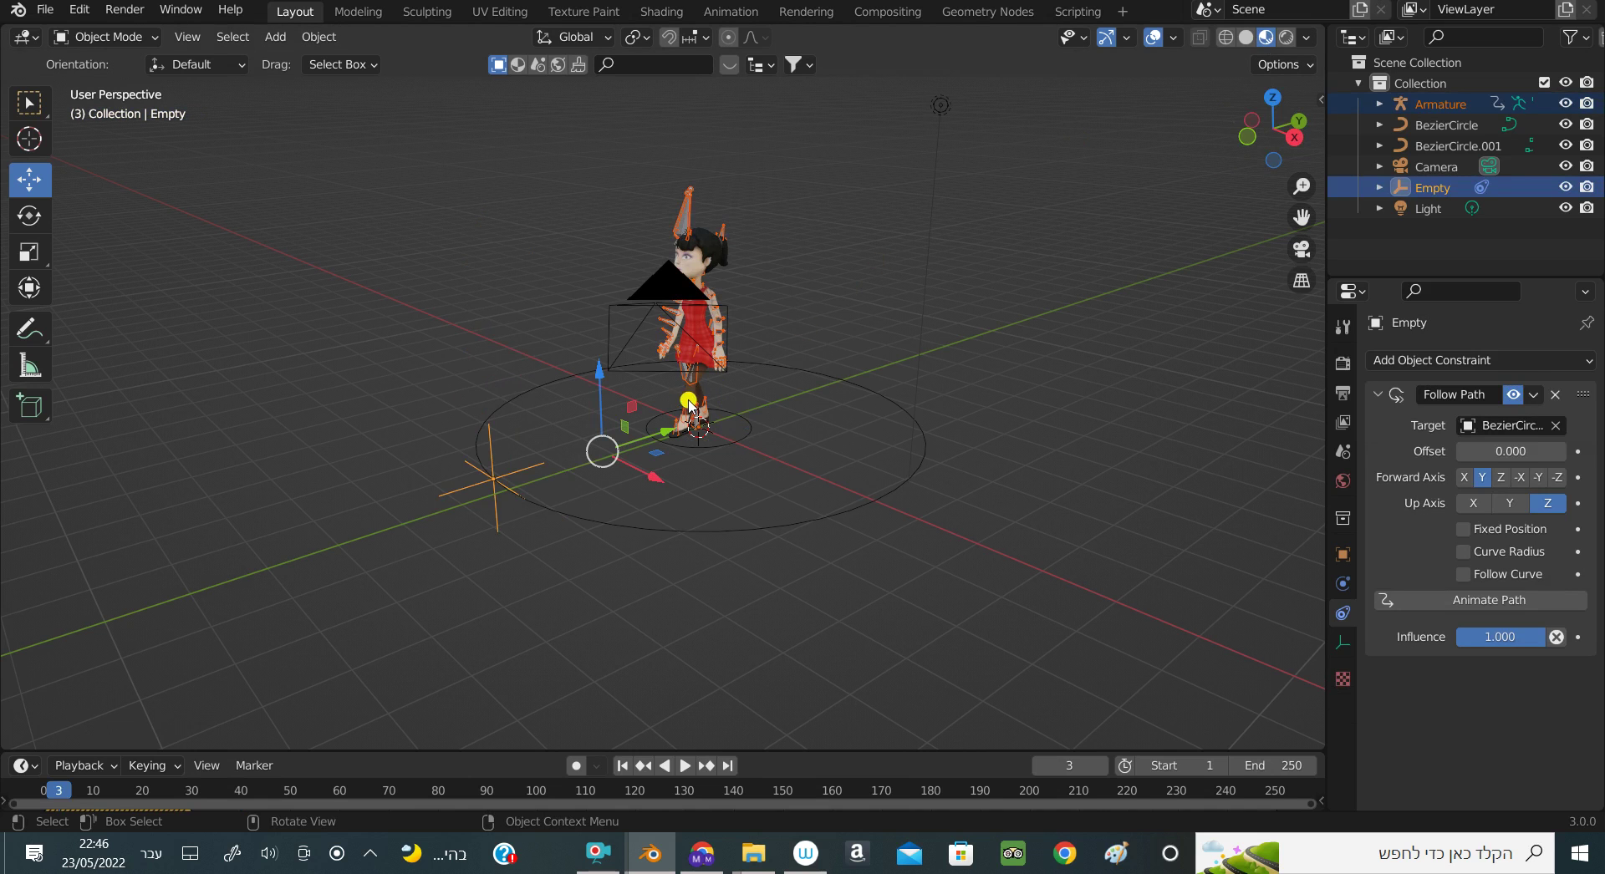
pyautogui.moveTo(673, 428); pyautogui.dragTo(662, 443)
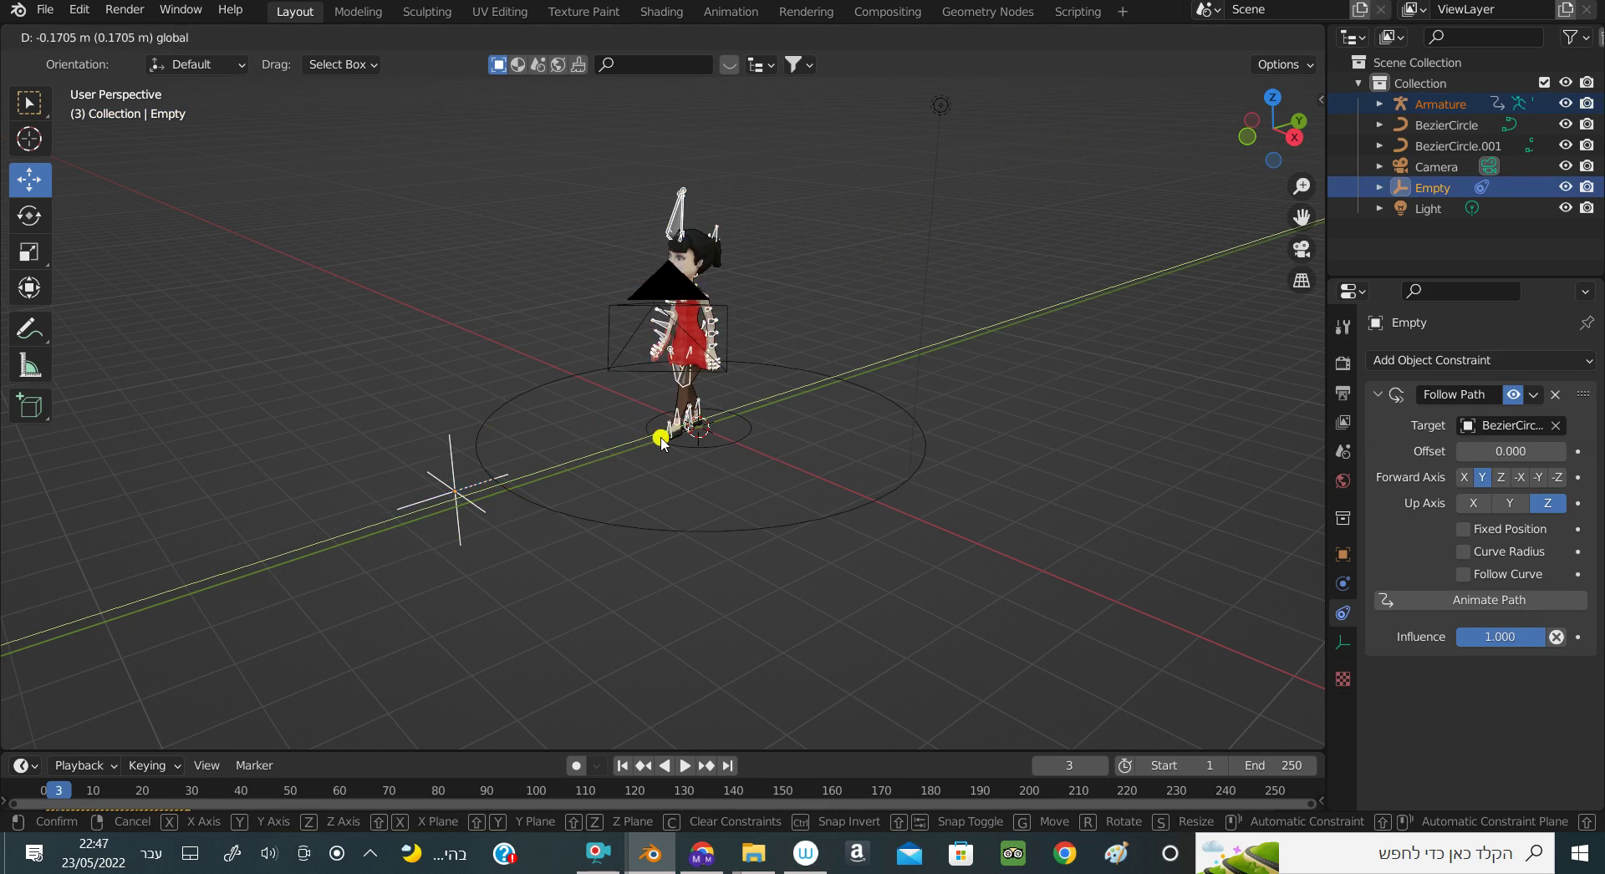
pyautogui.hotkey('ctrl', 'z')
pyautogui.hotkey('ctrl', 'z')
pyautogui.moveTo(661, 438)
pyautogui.mouseDown()
pyautogui.moveTo(711, 421)
pyautogui.moveTo(565, 455)
pyautogui.mouseUp()
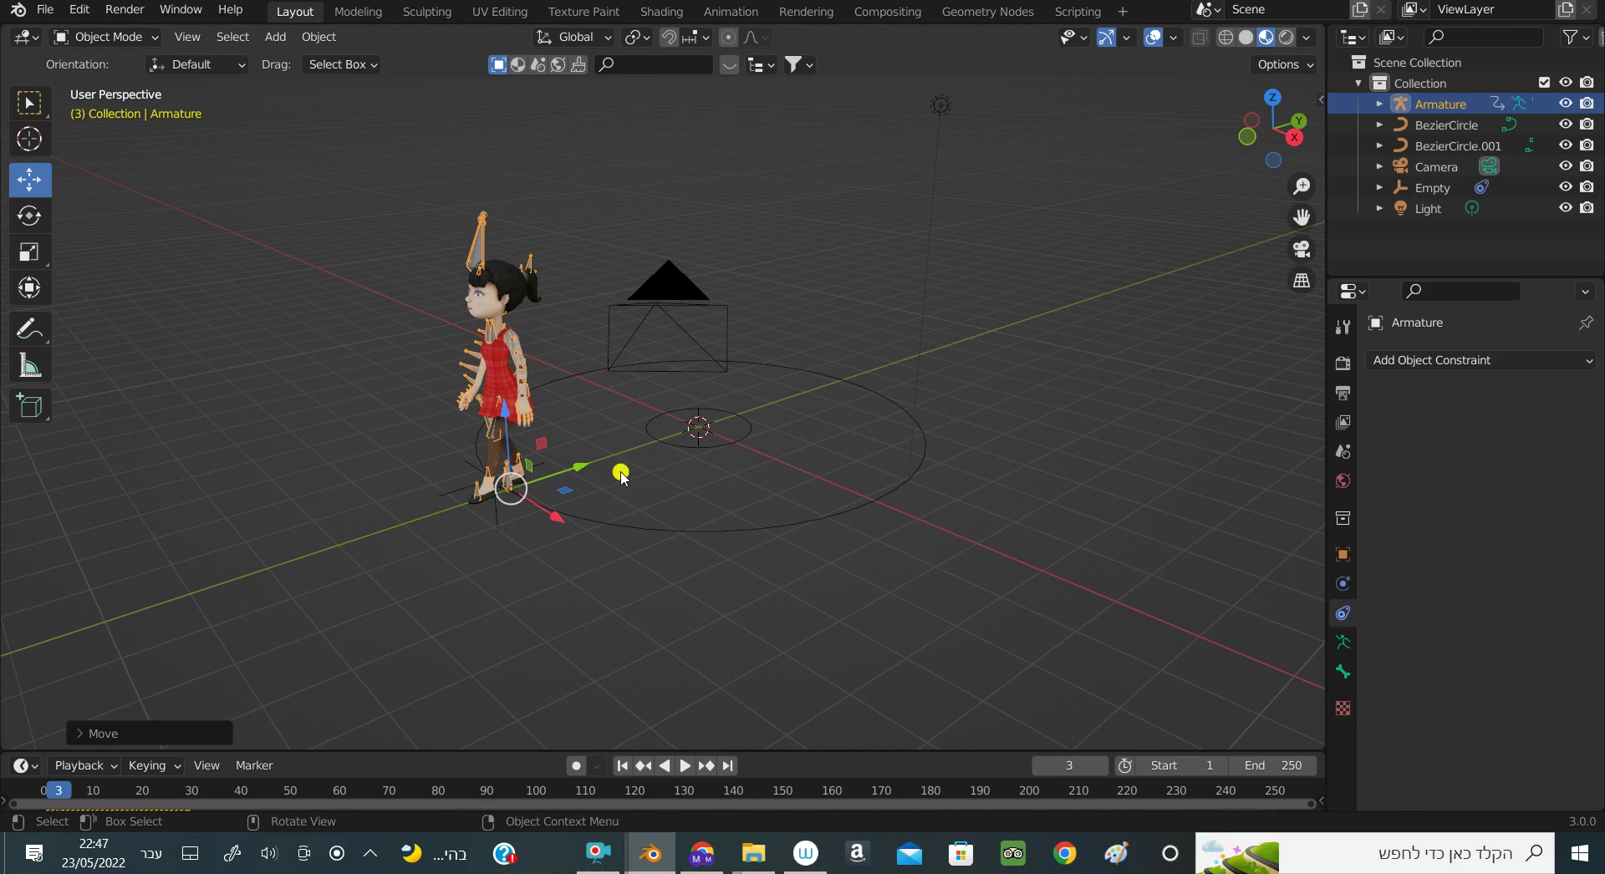
pyautogui.moveTo(1292, 117); pyautogui.dragTo(1170, 218)
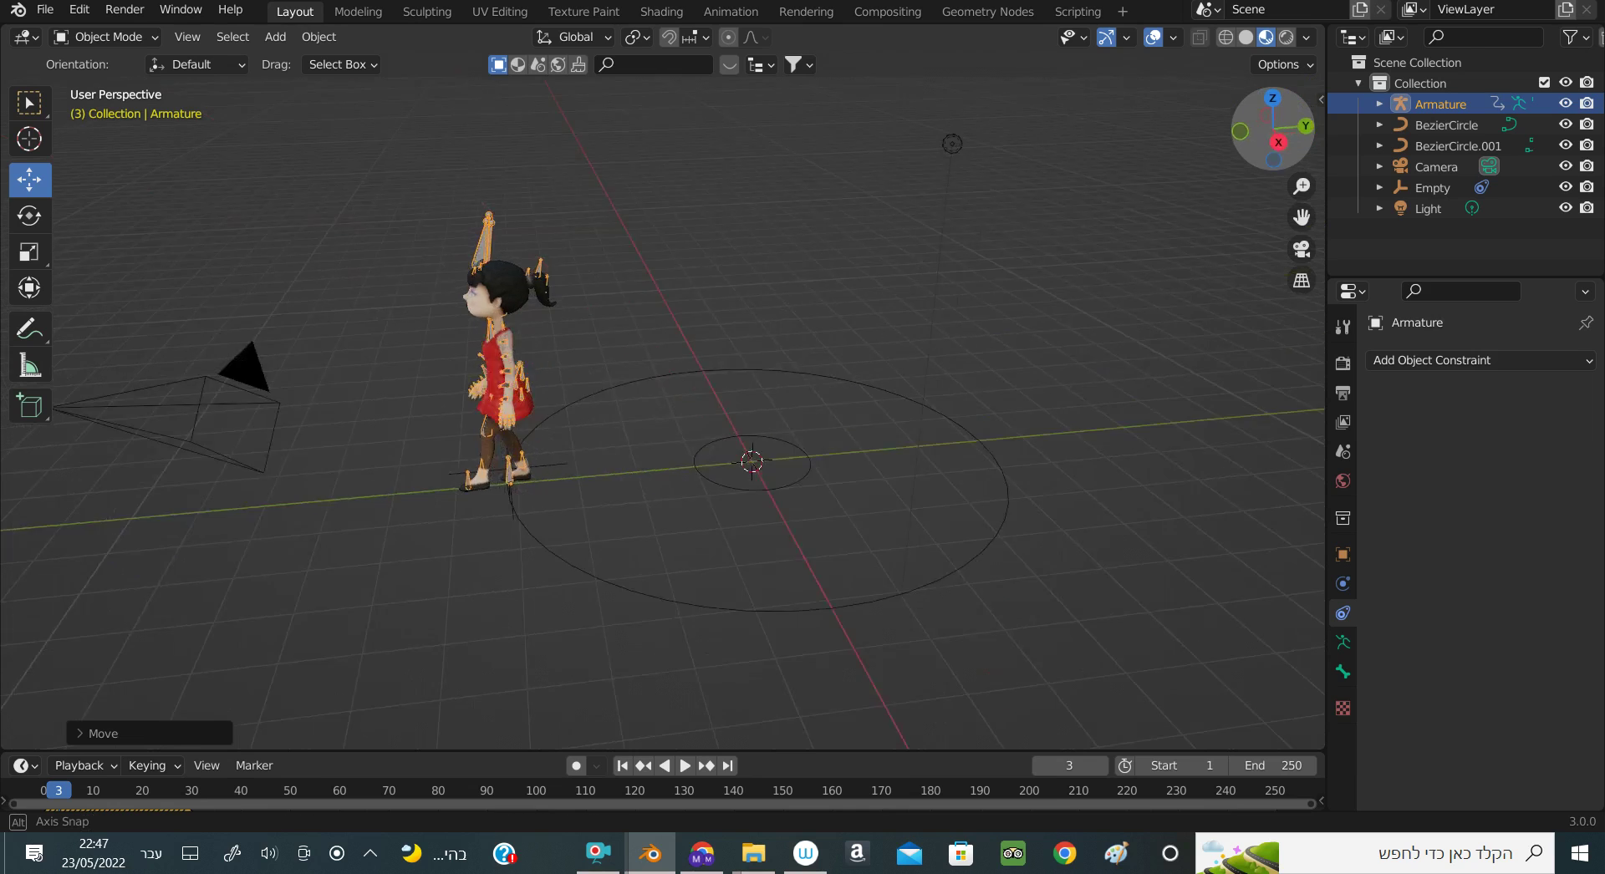
pyautogui.moveTo(1273, 128); pyautogui.dragTo(815, 389)
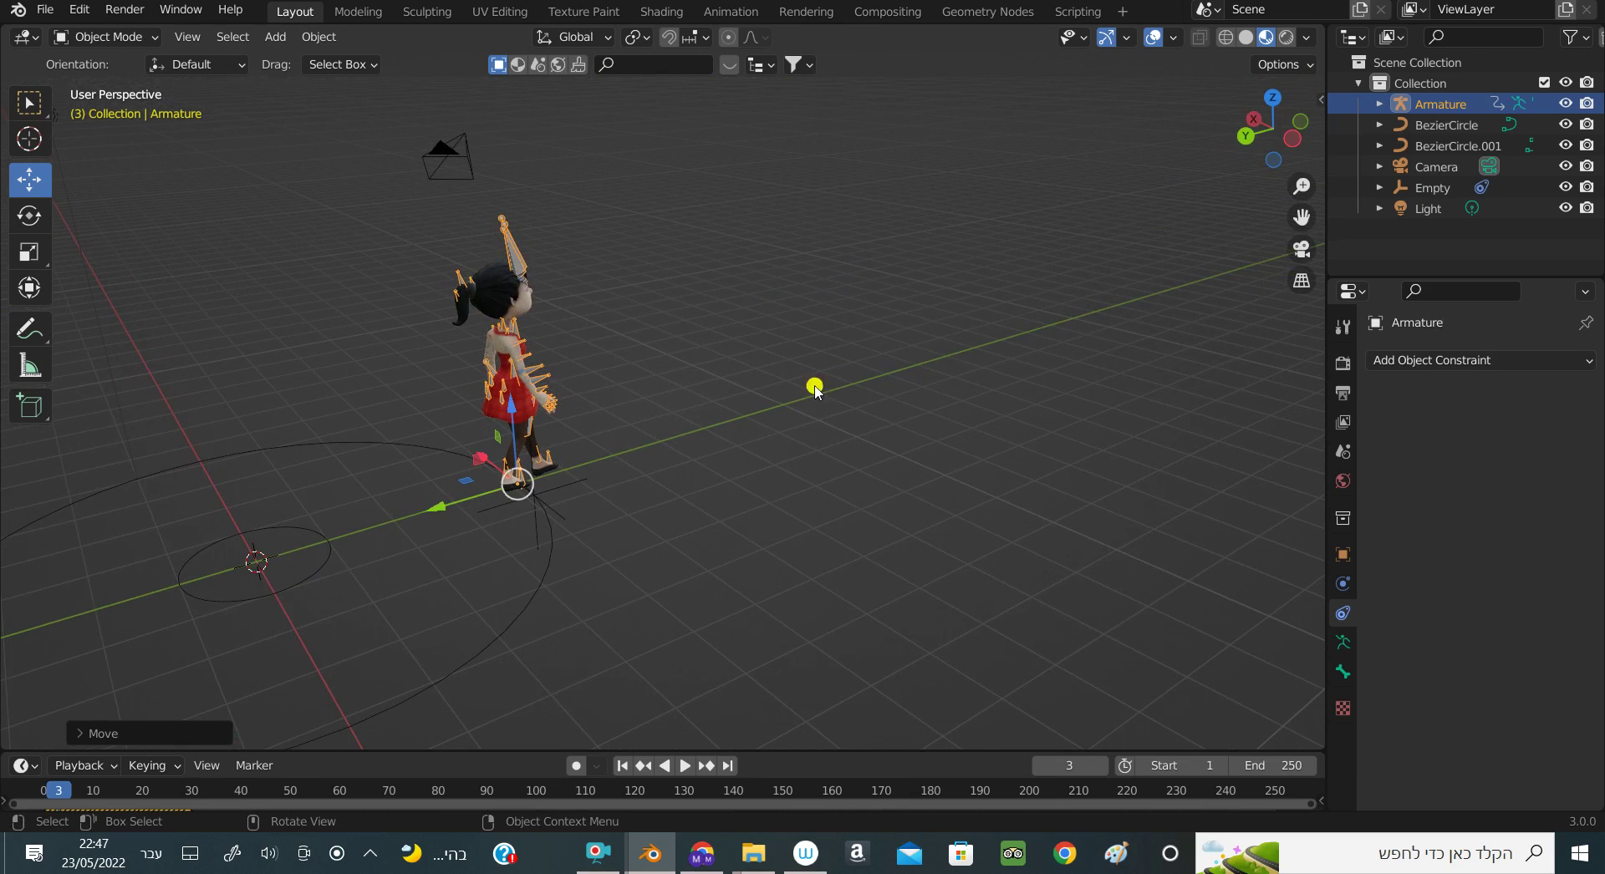
pyautogui.moveTo(1272, 138); pyautogui.dragTo(1256, 134)
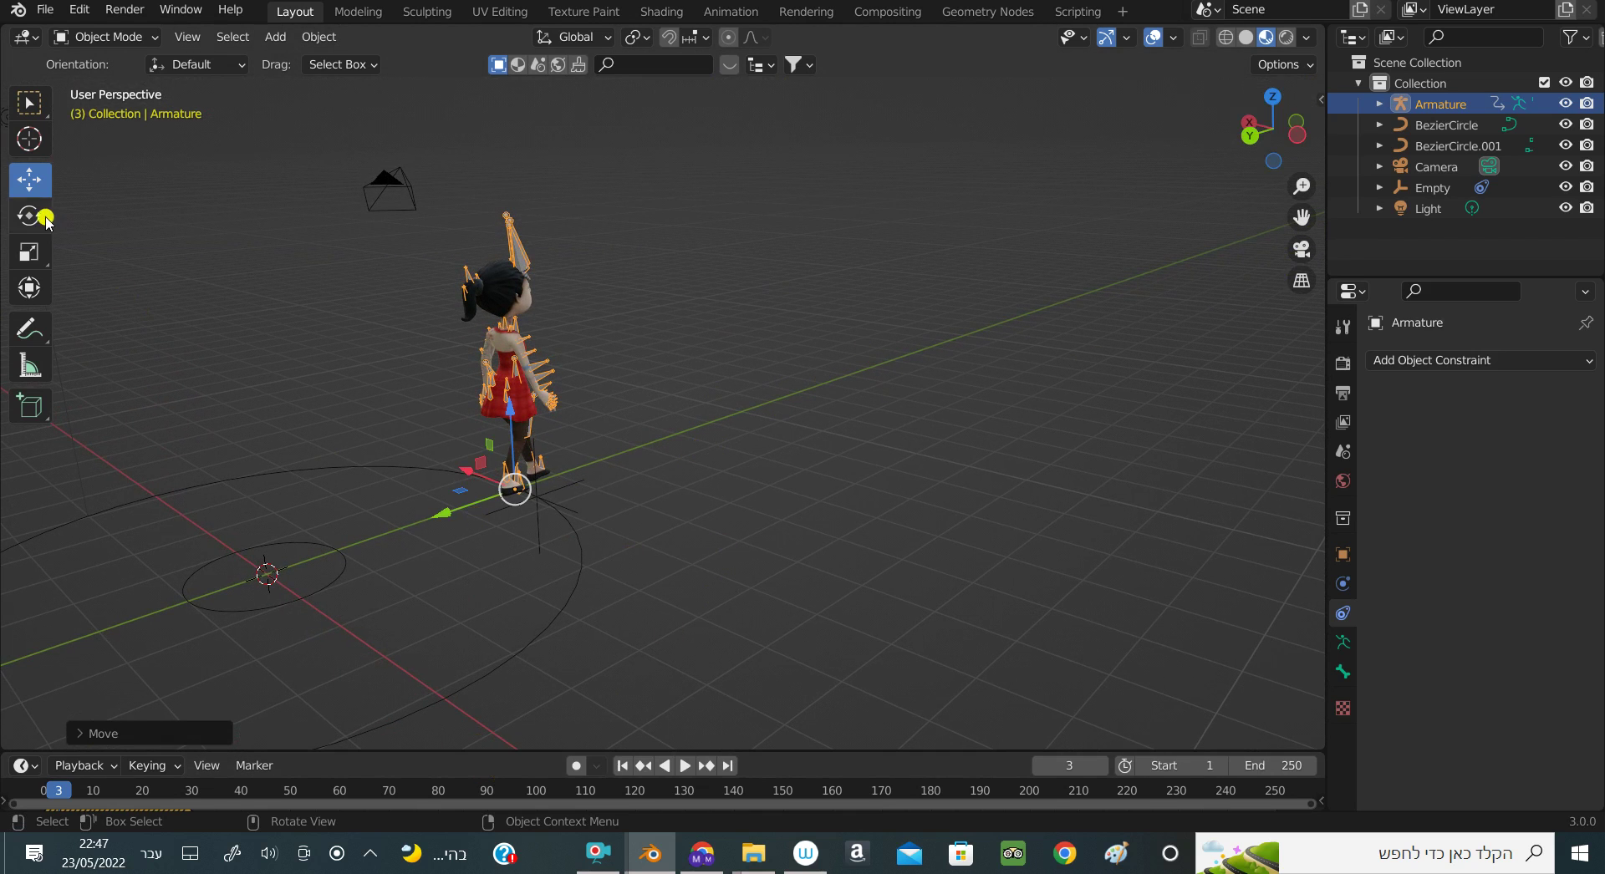
# Rotate the girl's armature around Z so she faces along the path
pyautogui.click(29, 216)
pyautogui.moveTo(584, 506); pyautogui.dragTo(502, 508)
pyautogui.moveTo(1225, 153); pyautogui.dragTo(472, 443)
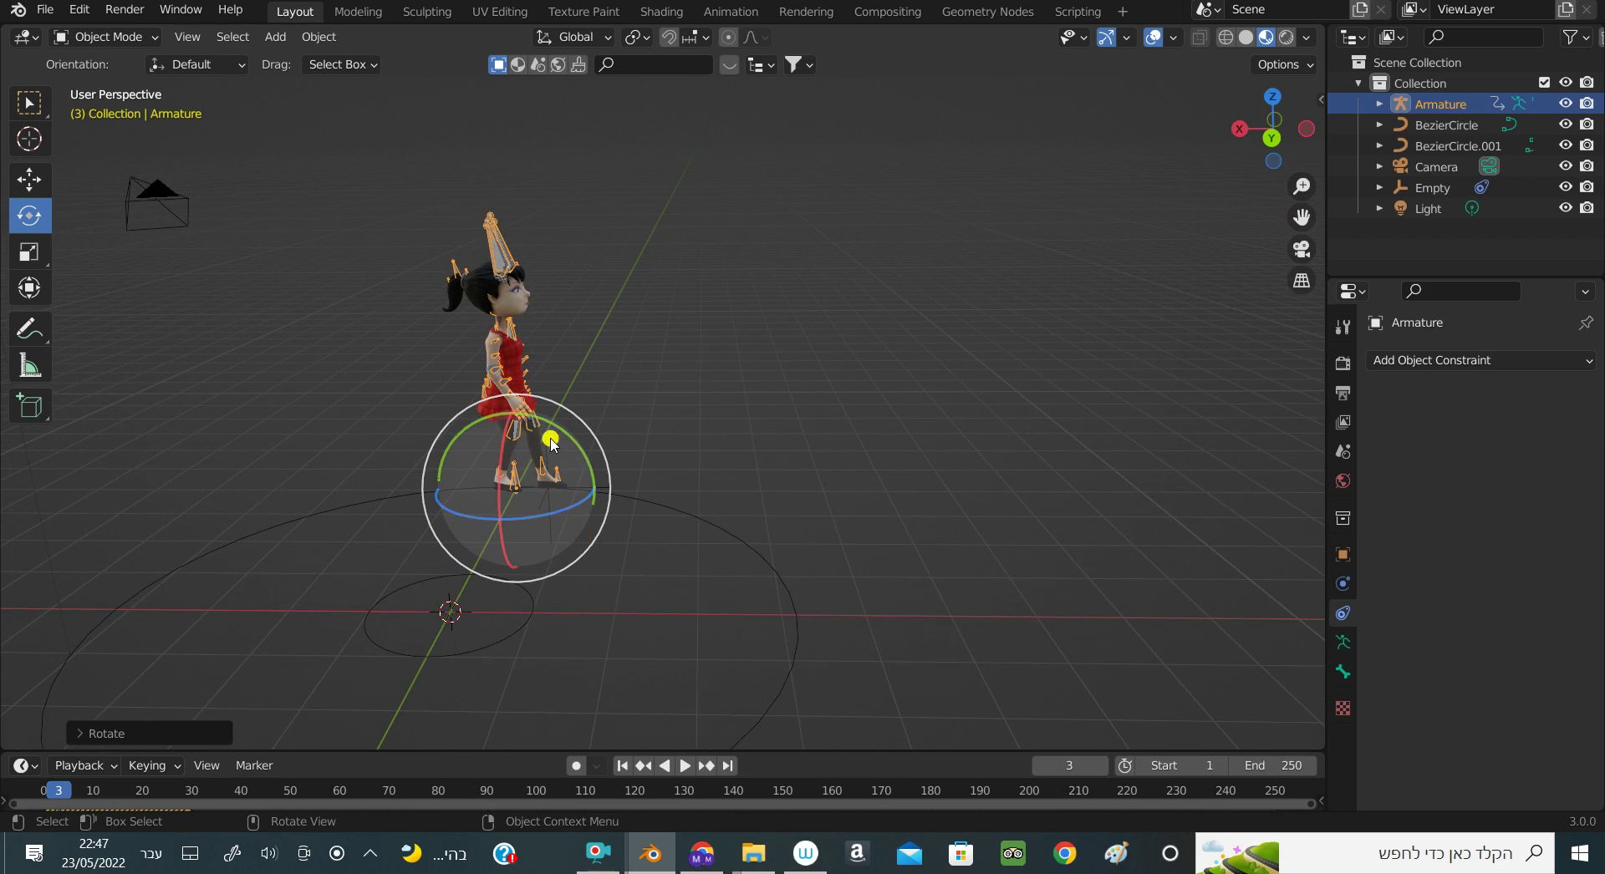
# Select the armature, then the Empty as active, and bring up the Set Parent To options
pyautogui.click(740, 465)
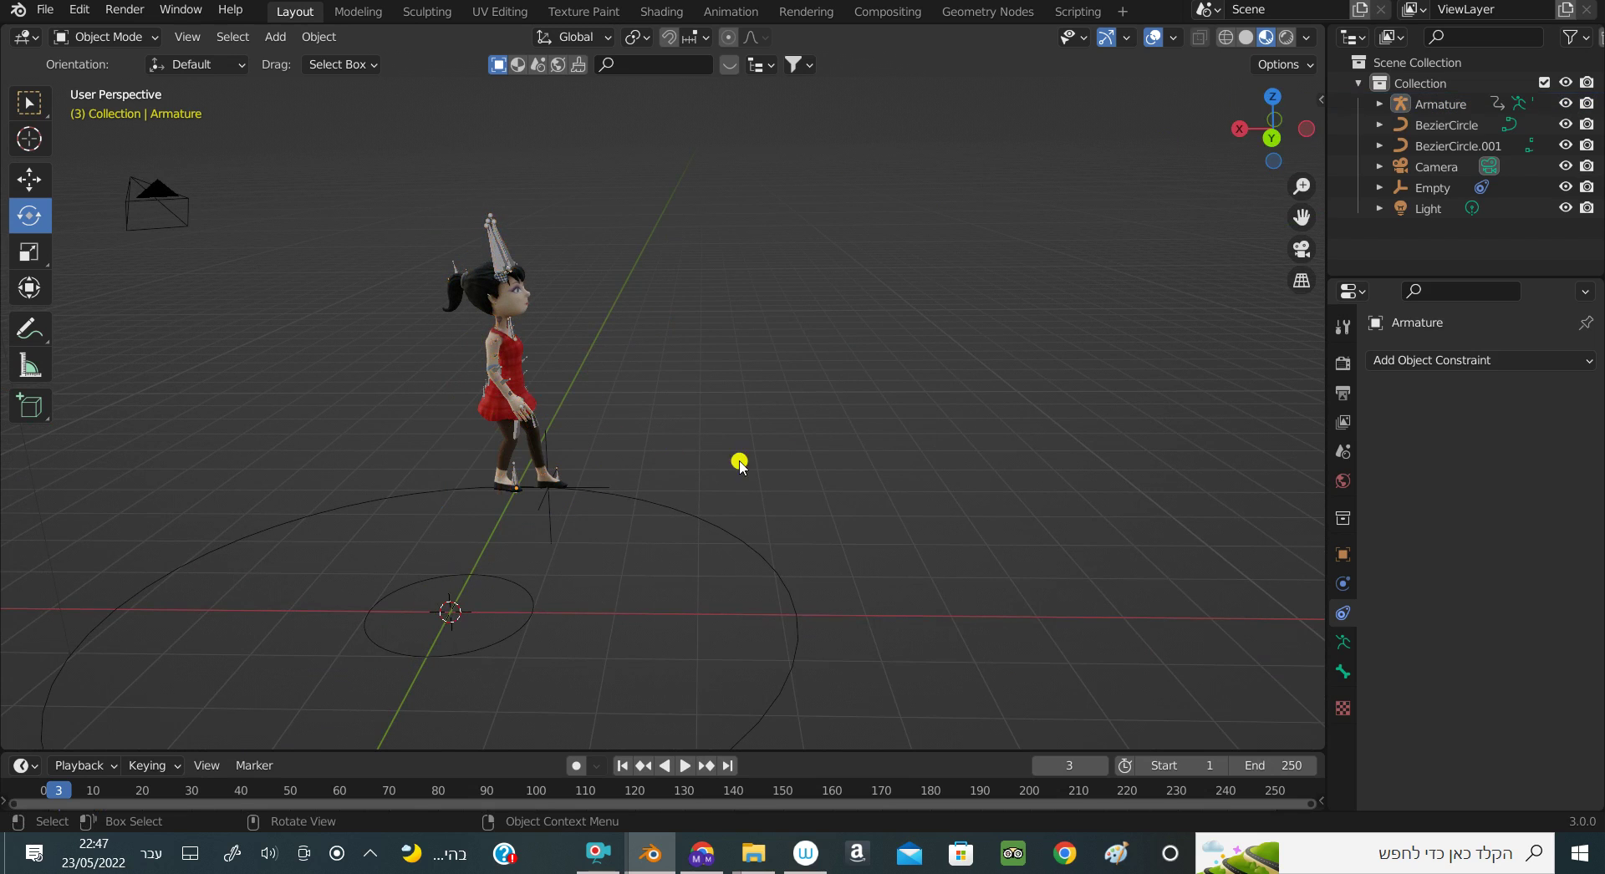
pyautogui.click(497, 245)
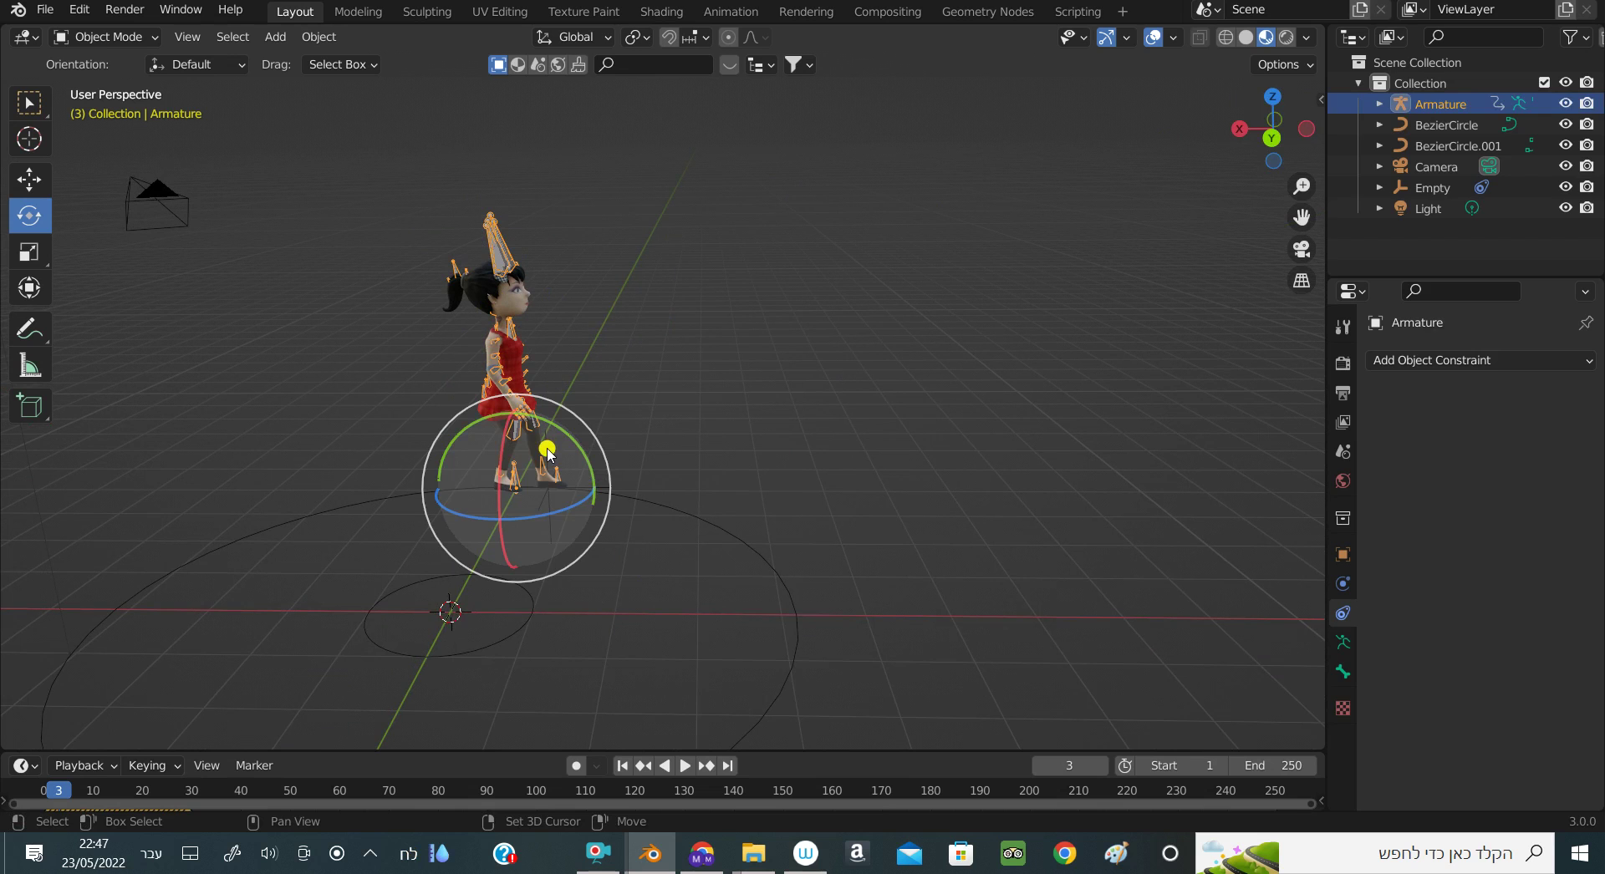
pyautogui.keyDown('shift'); pyautogui.click(548, 452); pyautogui.keyUp('shift')
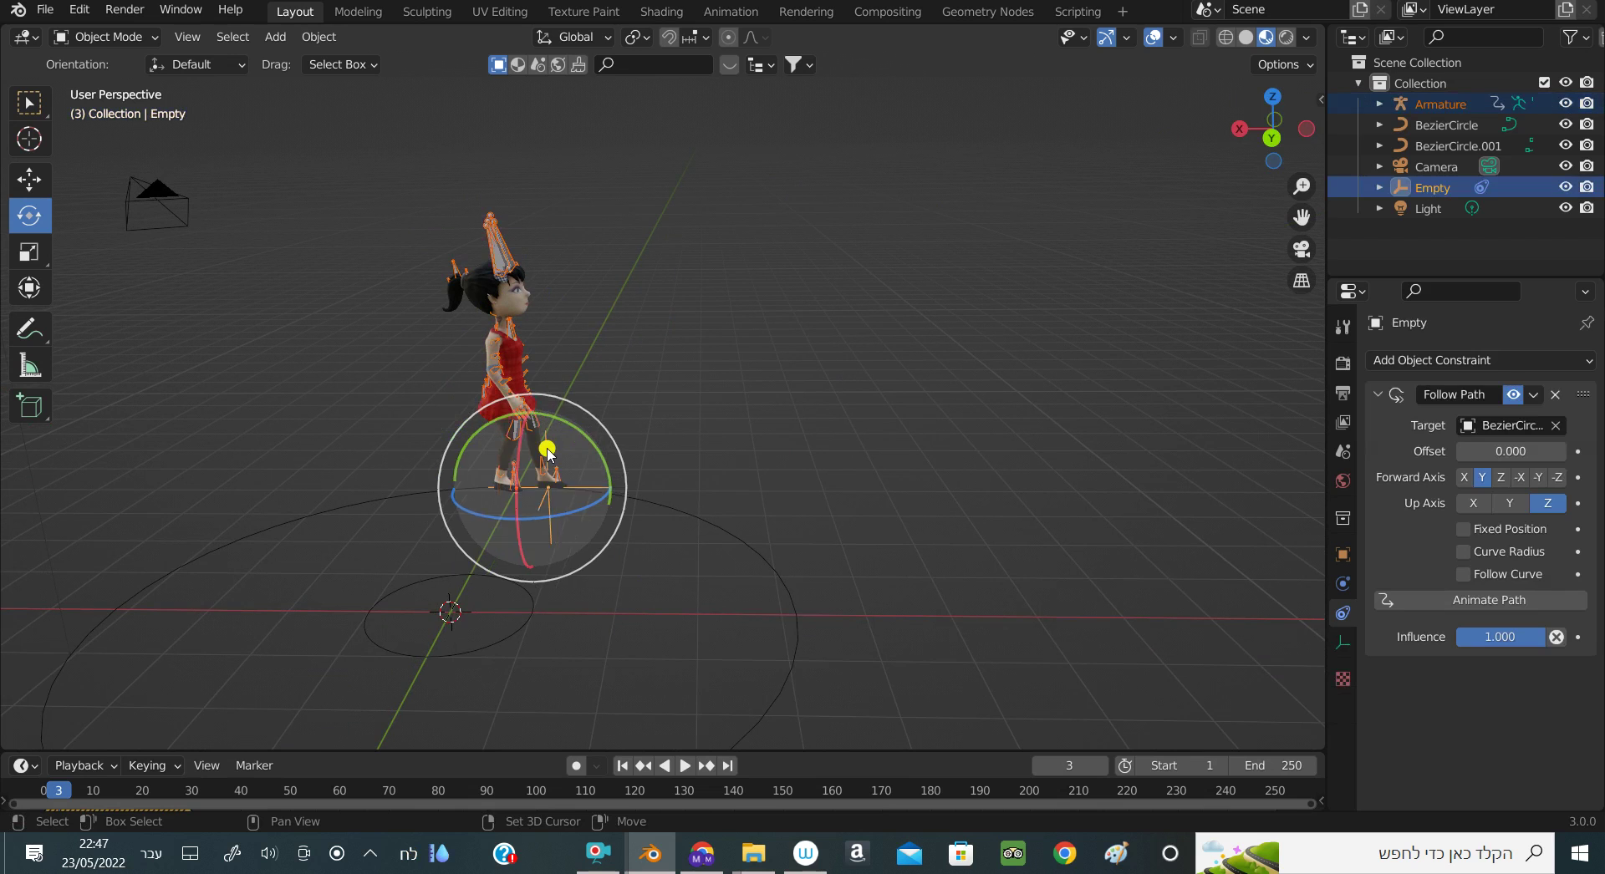
pyautogui.click(29, 102)
pyautogui.moveTo(1271, 136)
pyautogui.mouseDown()
pyautogui.moveTo(1304, 138)
pyautogui.moveTo(605, 552)
pyautogui.mouseUp()
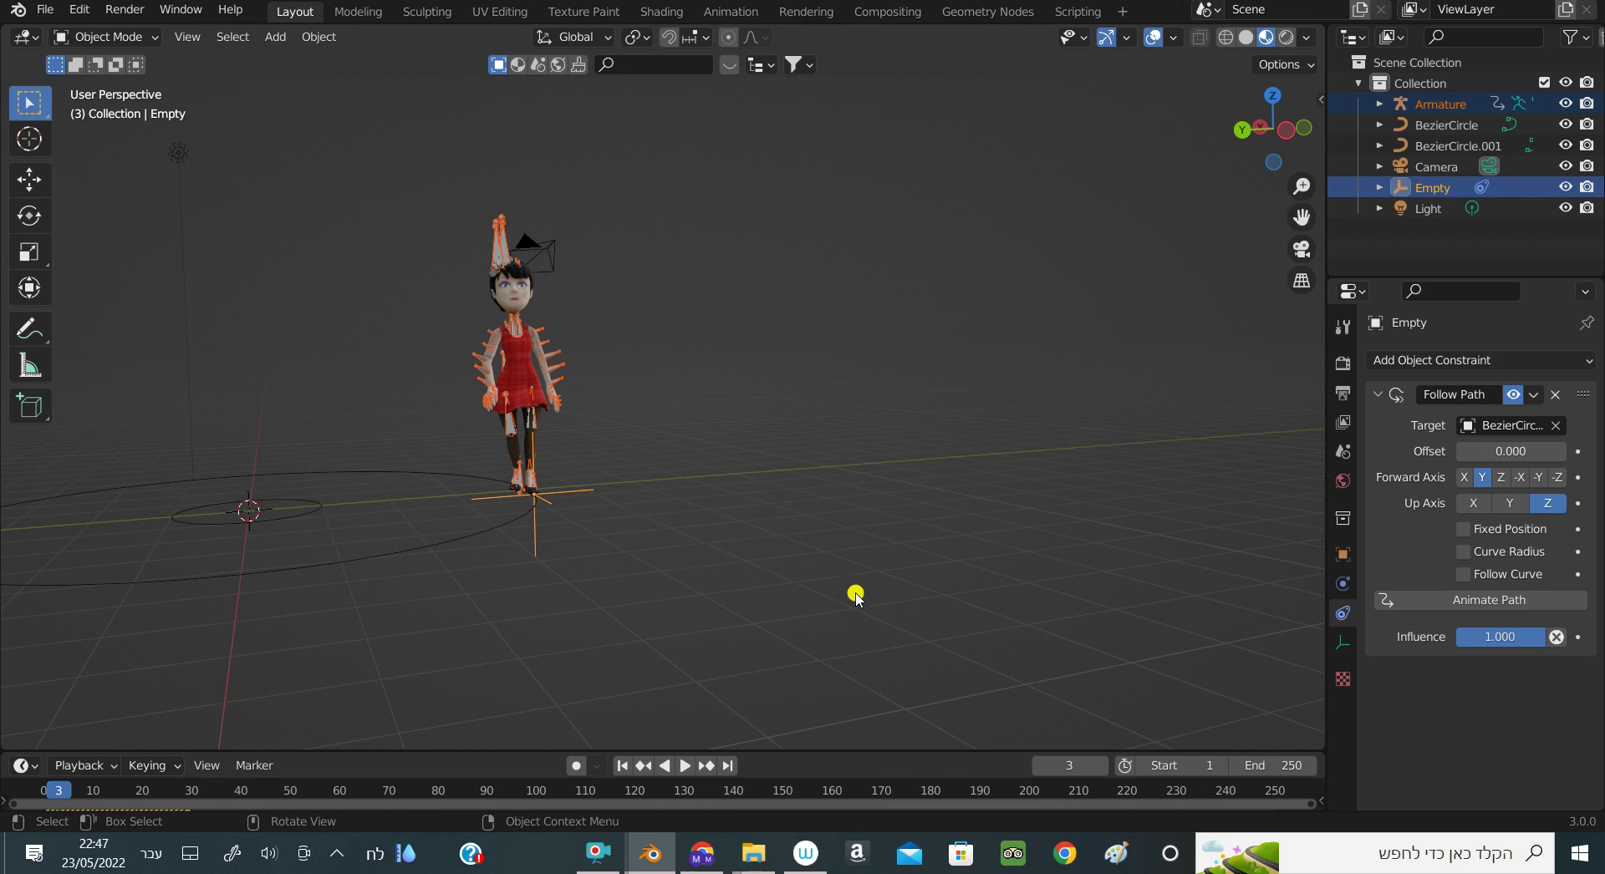
pyautogui.hotkey('ctrl', 'p')
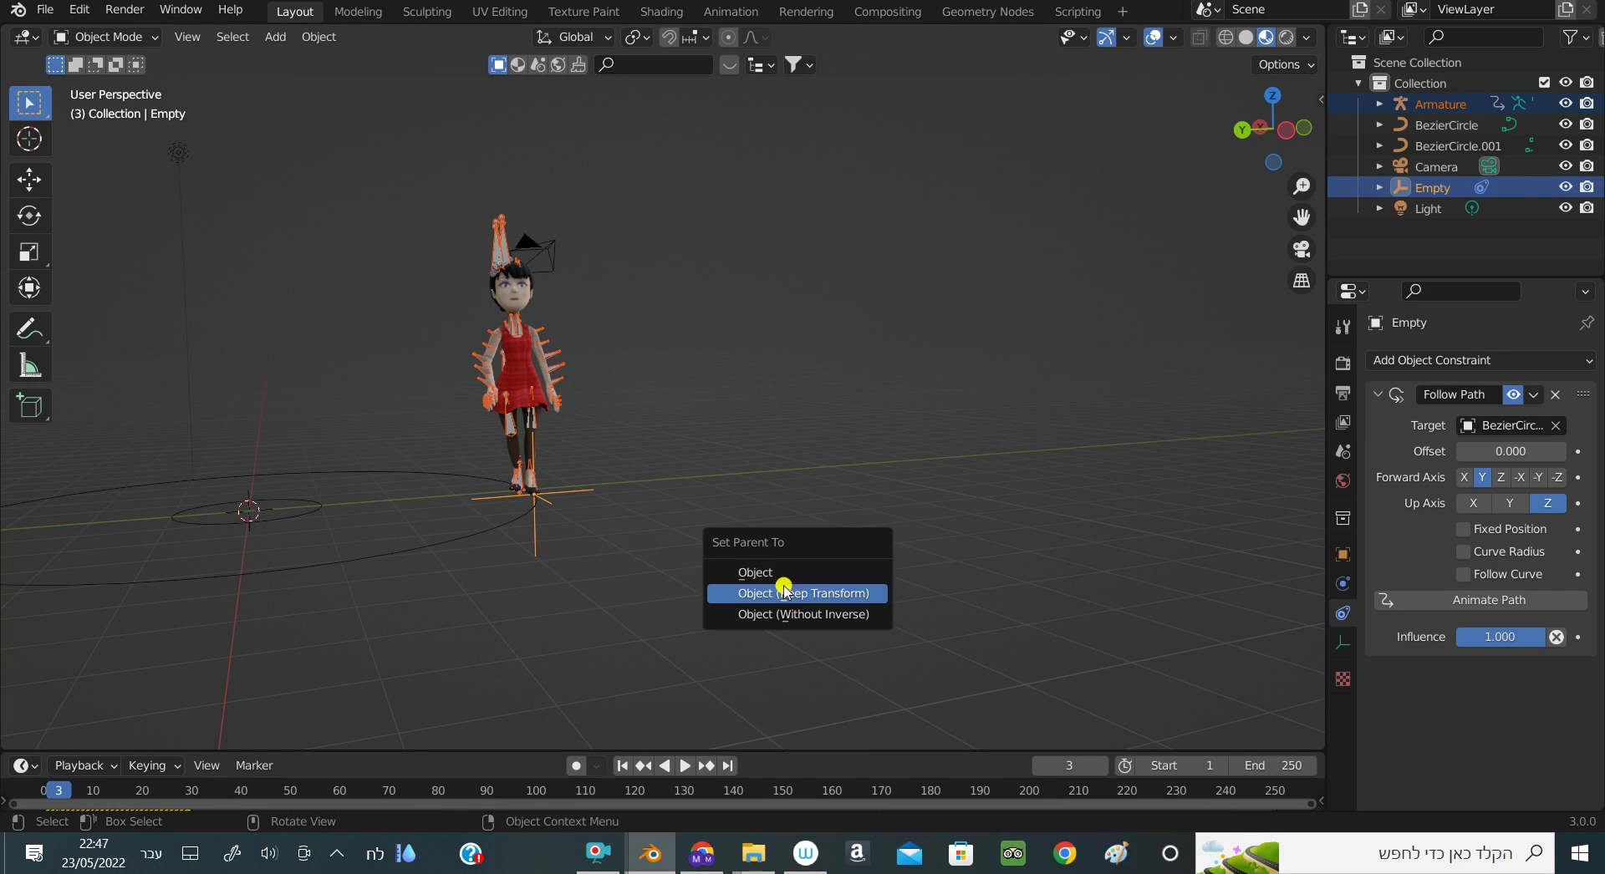
# Parent the girl's Armature to the Empty with Keep Transform, then play back to watch her circle
pyautogui.click(823, 595)
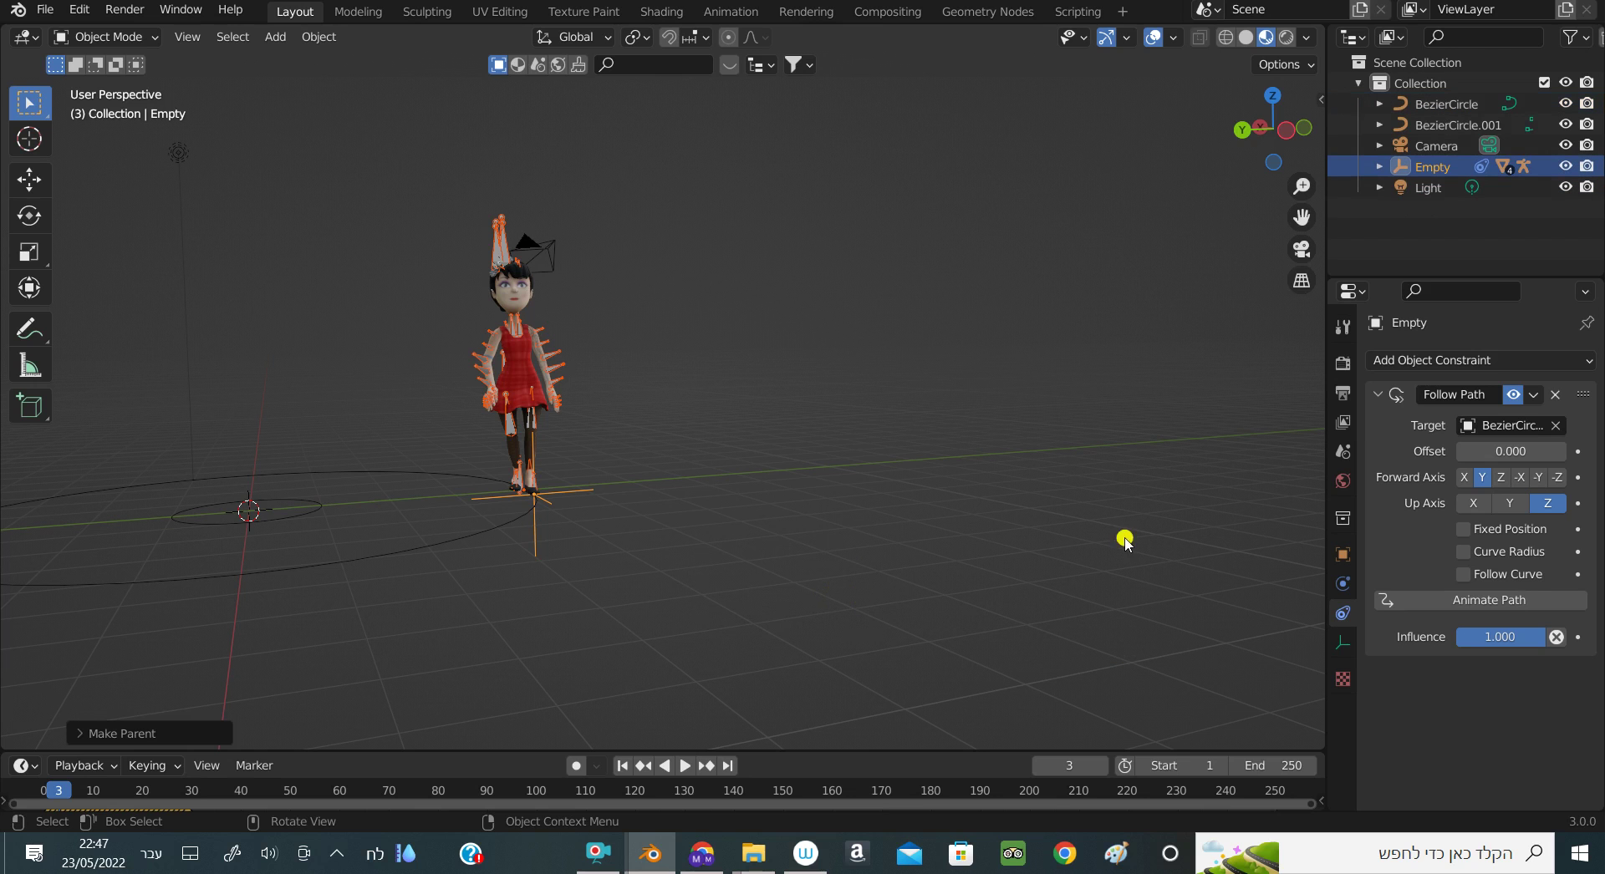
pyautogui.moveTo(1260, 136); pyautogui.dragTo(1269, 142)
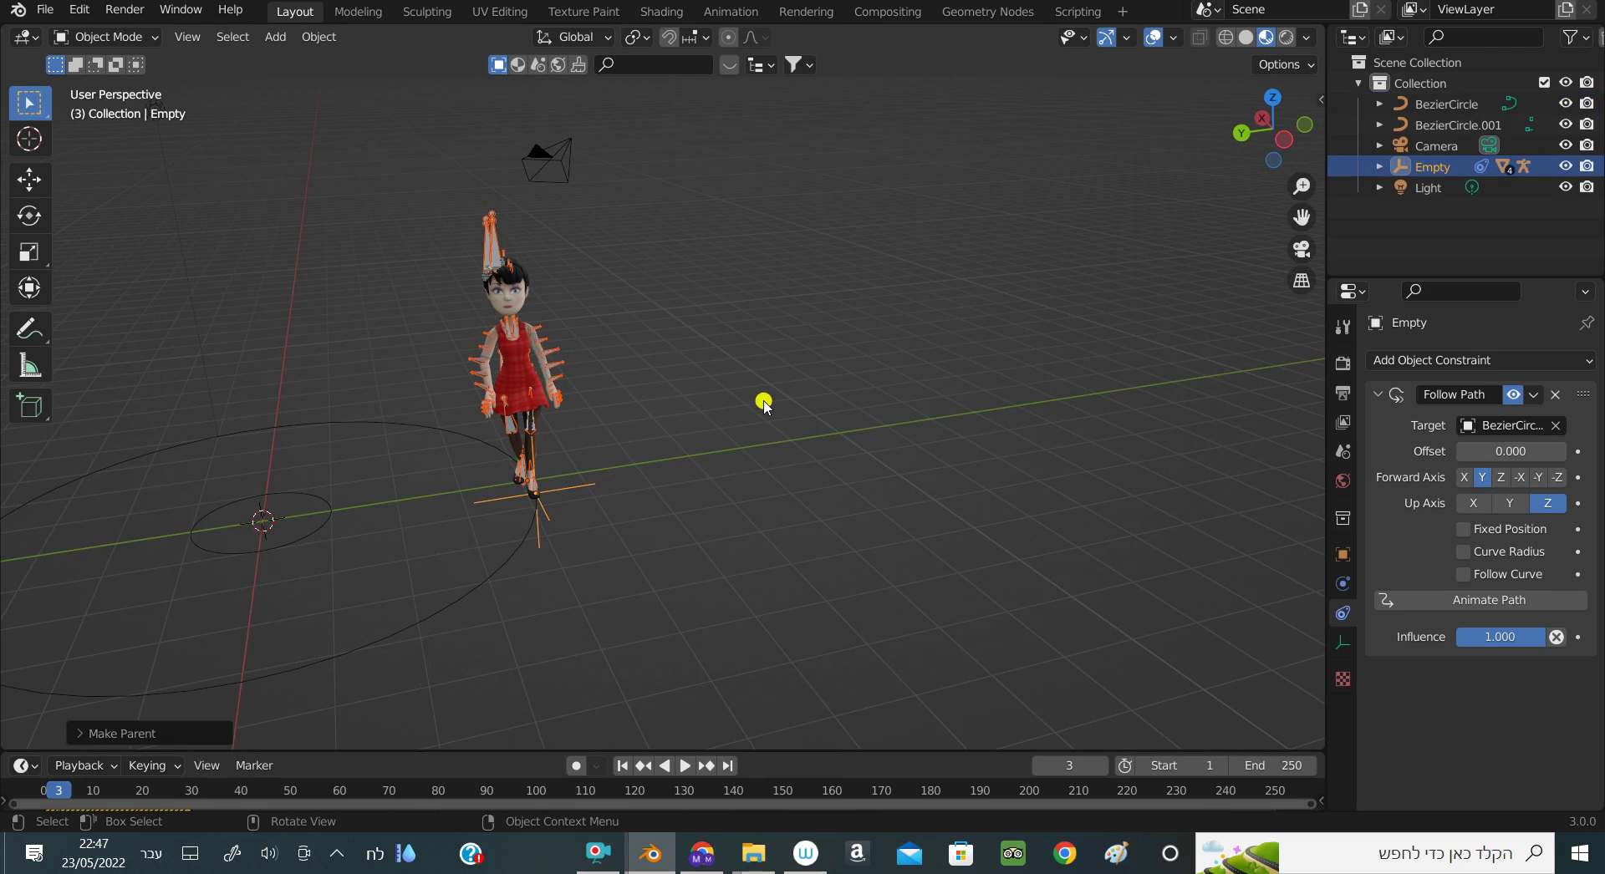
pyautogui.click(683, 765)
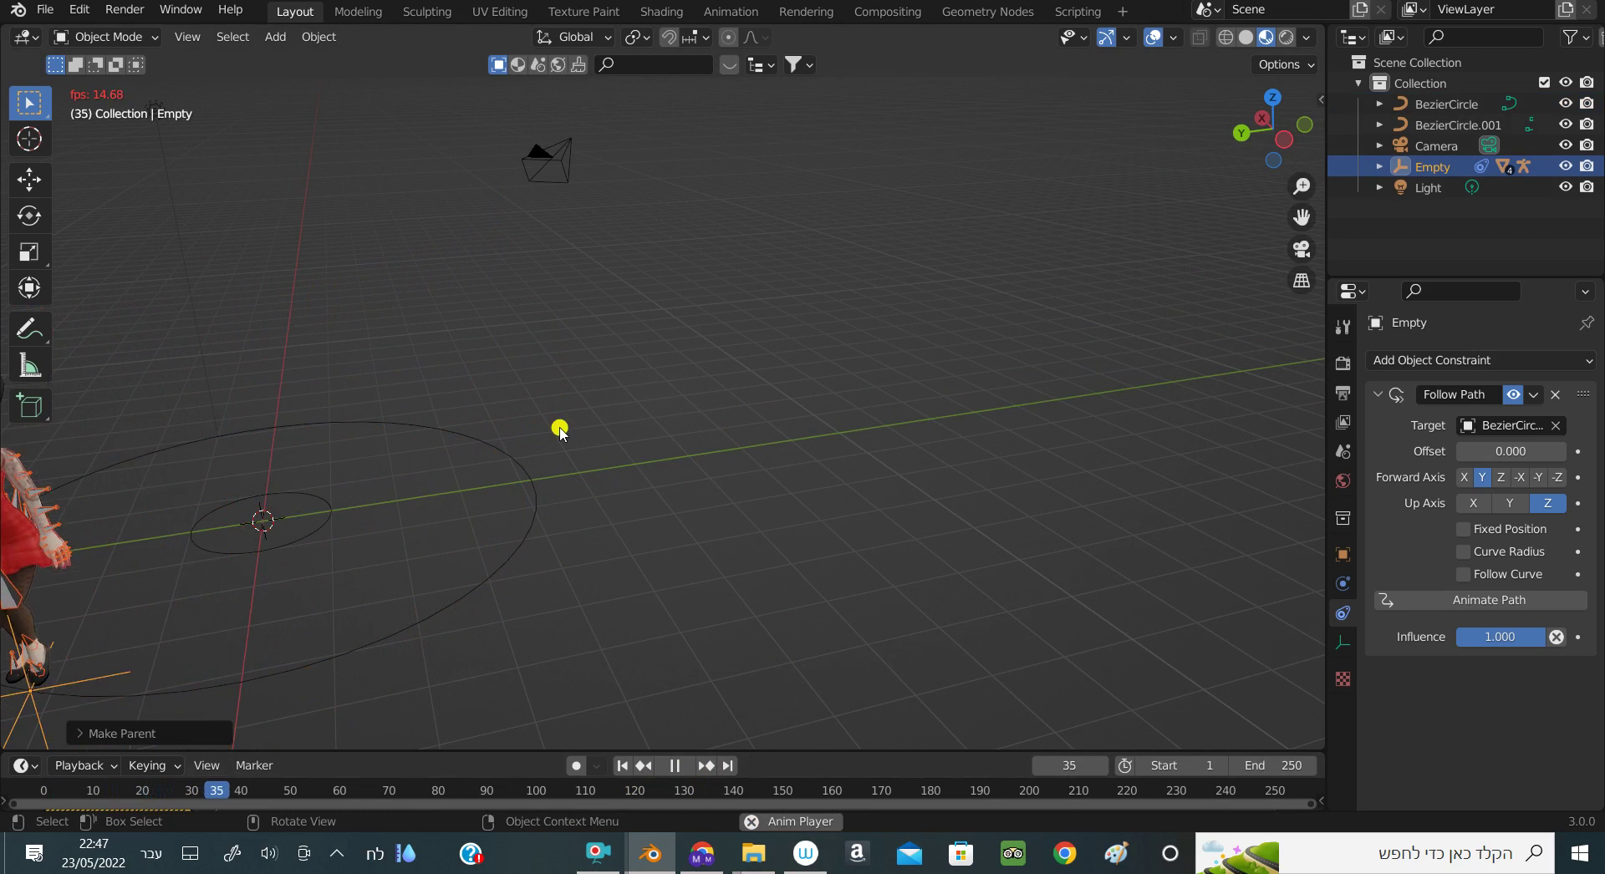
pyautogui.press('space')
pyautogui.moveTo(397, 495)
pyautogui.mouseDown(button='middle')
pyautogui.moveTo(588, 470)
pyautogui.moveTo(705, 431)
pyautogui.mouseUp(button='middle')
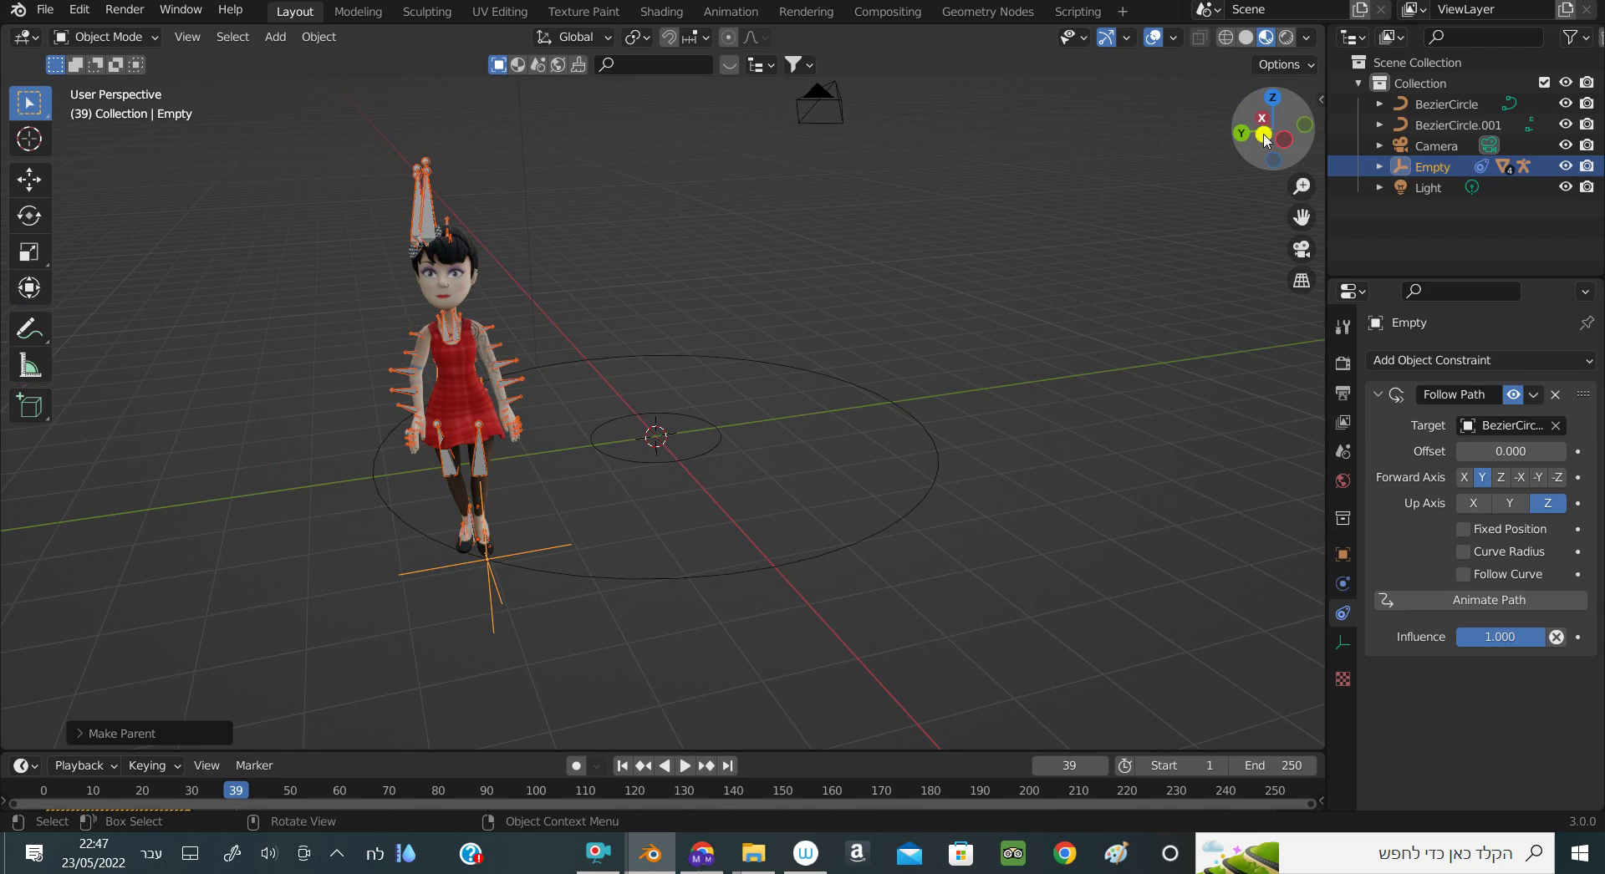
pyautogui.moveTo(1266, 140); pyautogui.dragTo(1250, 144)
pyautogui.press('space')
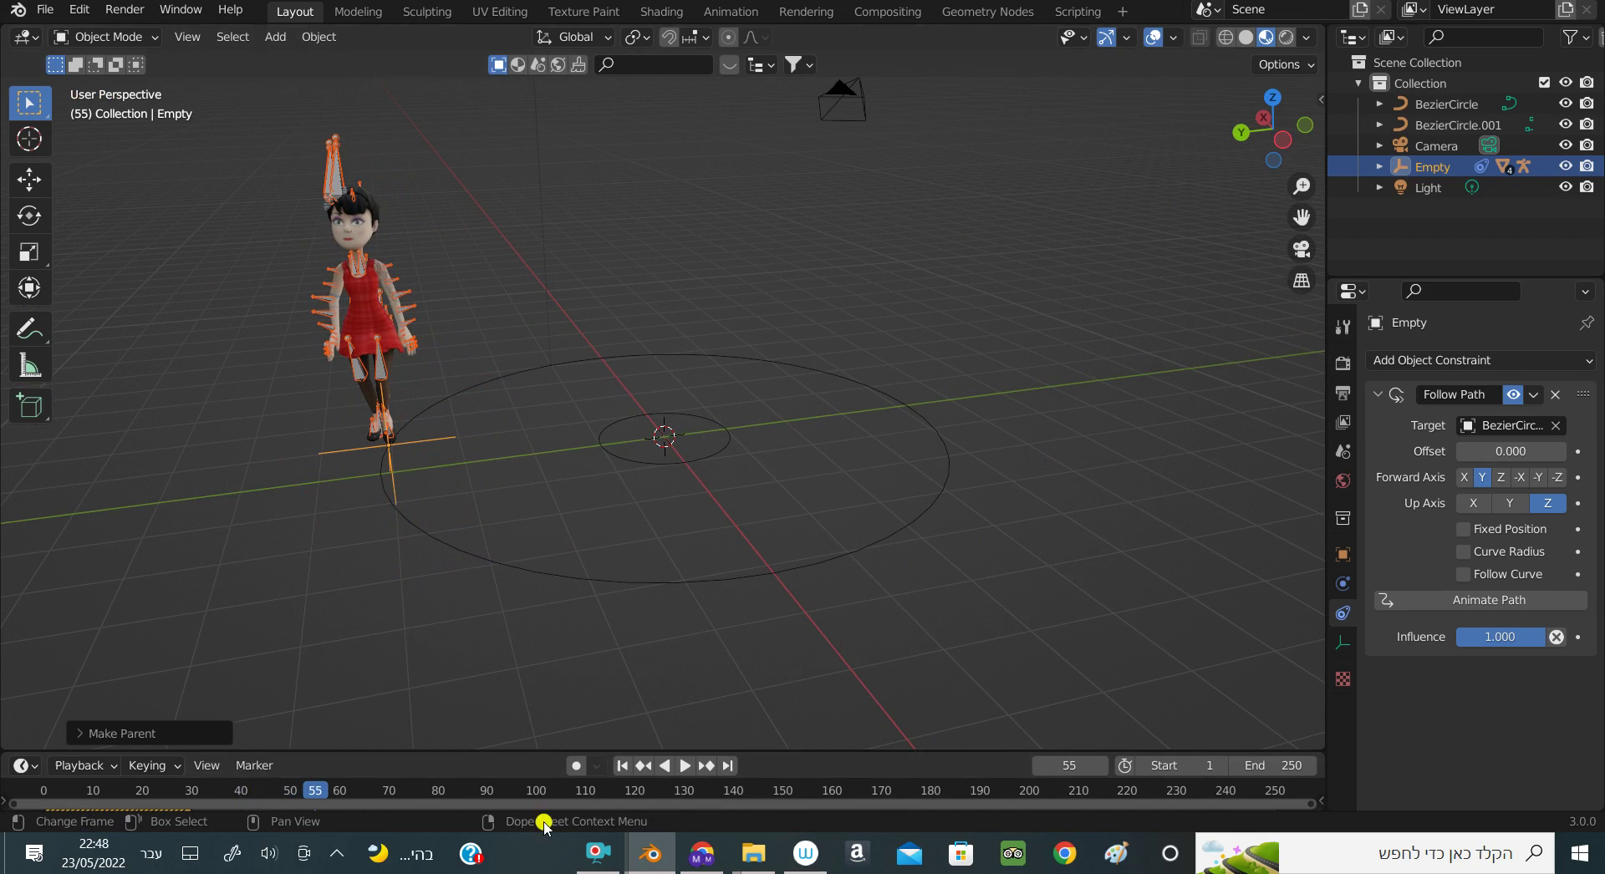
# Replay the walk from frame 1 to frame 101 and enlarge the timeline to reveal its keyframes
pyautogui.click(622, 766)
pyautogui.click(685, 766)
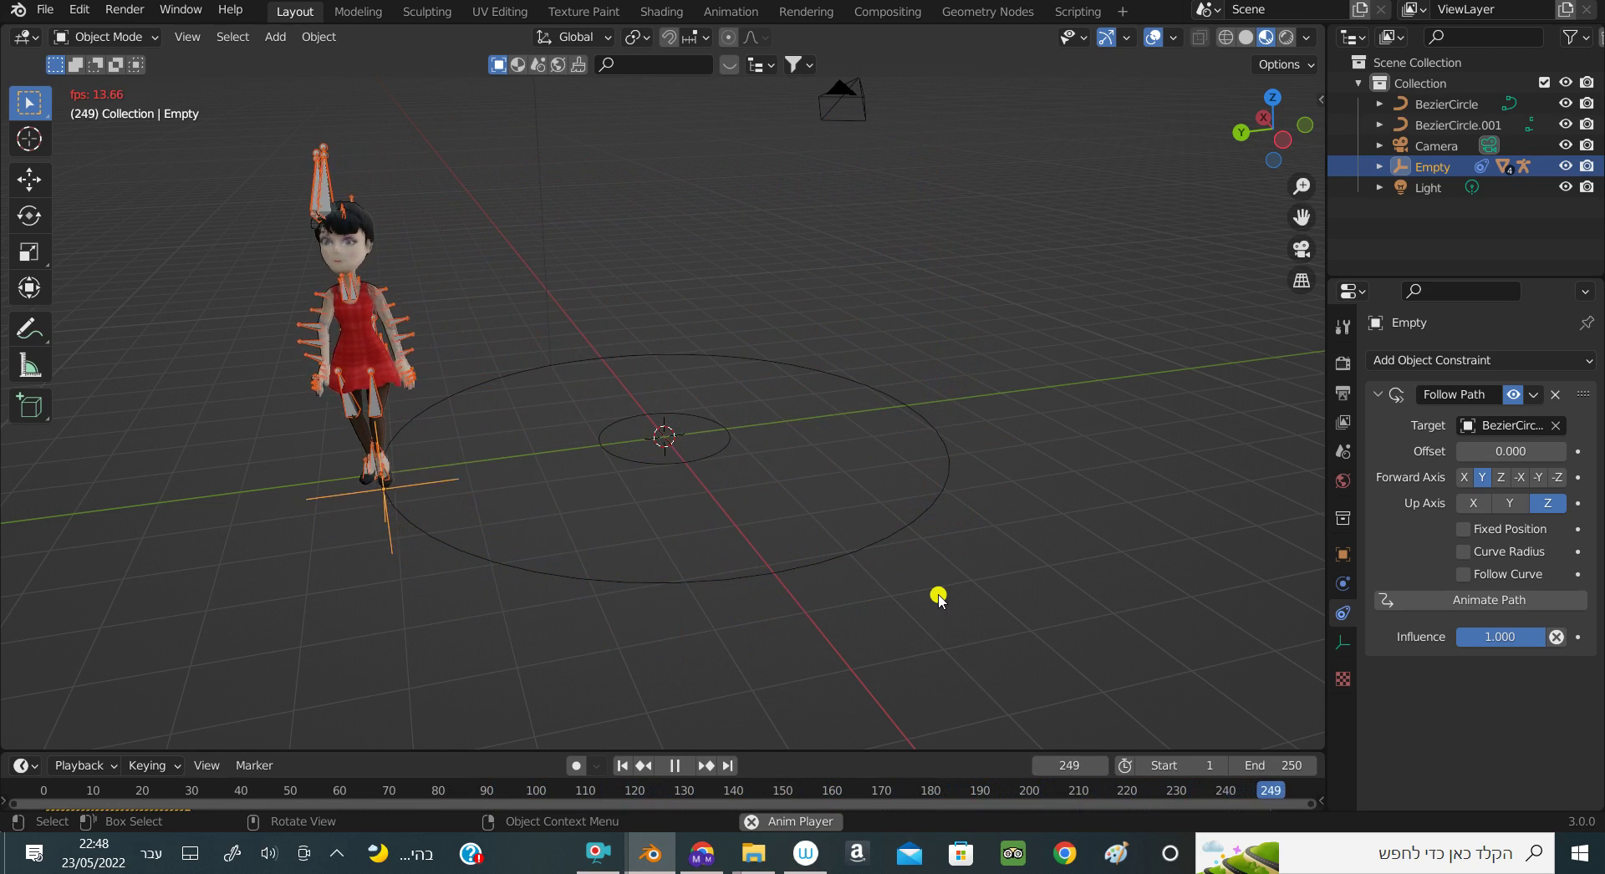
pyautogui.press('Escape')
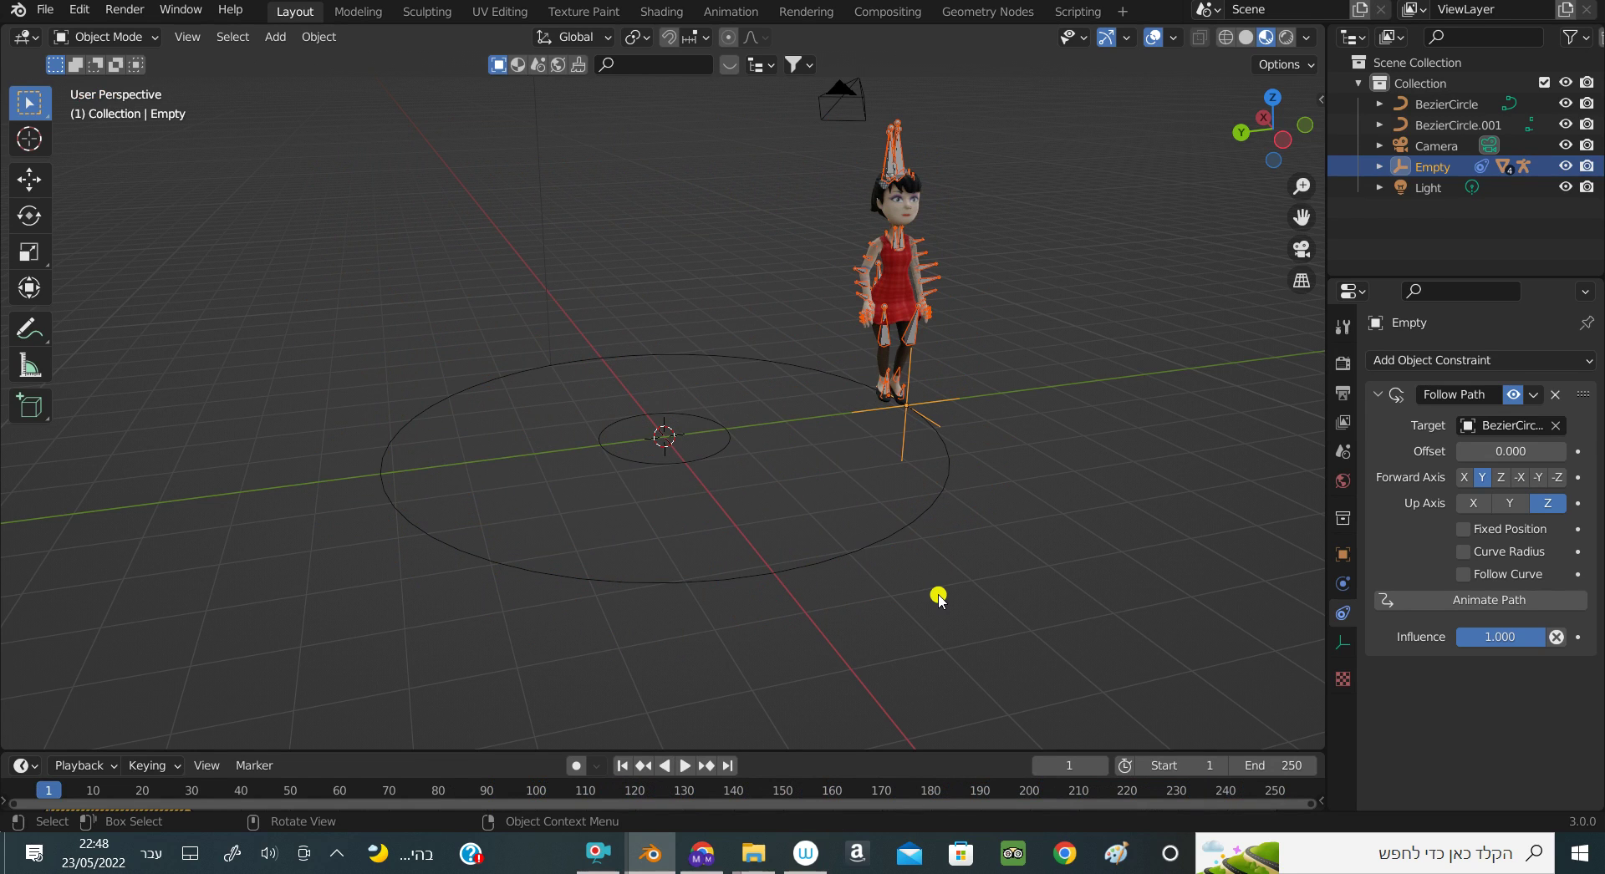
pyautogui.press('space')
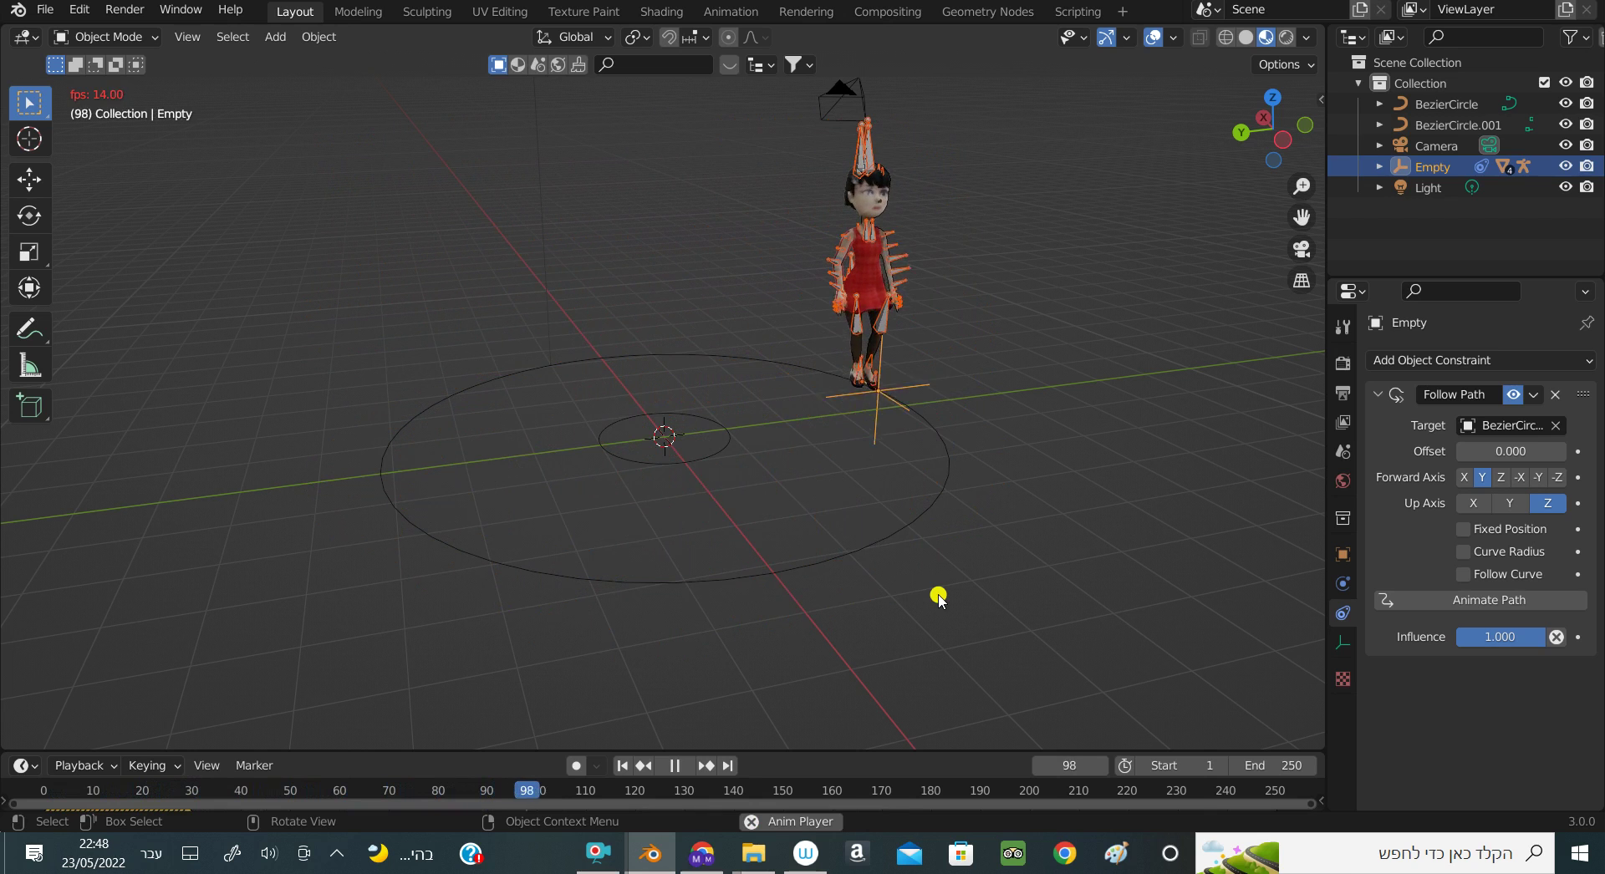
pyautogui.press('space')
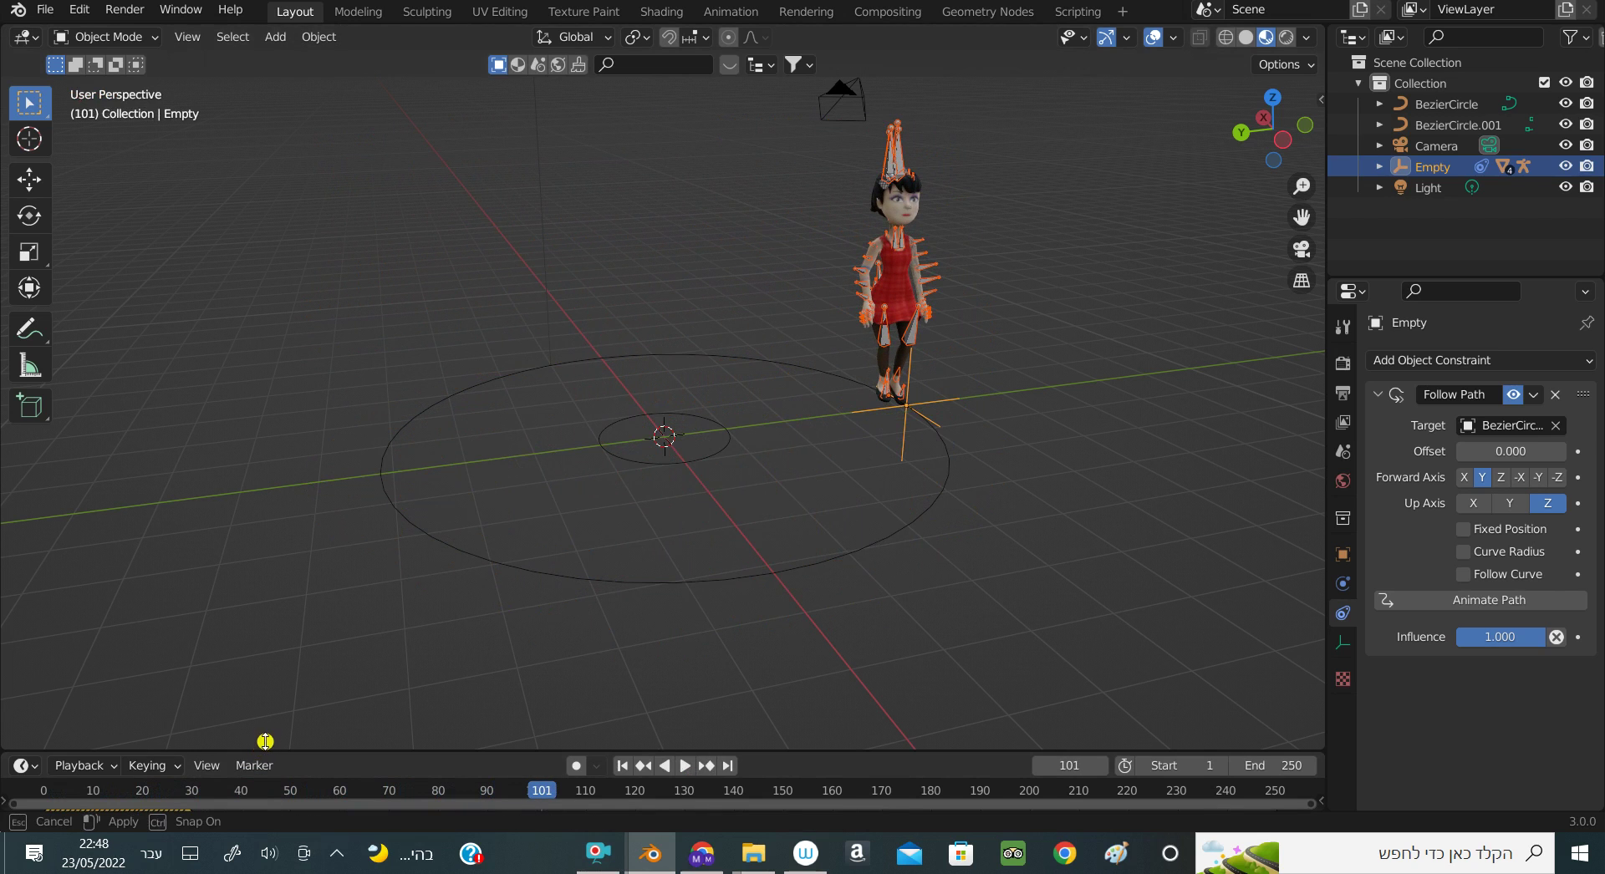
pyautogui.moveTo(261, 749); pyautogui.dragTo(289, 625)
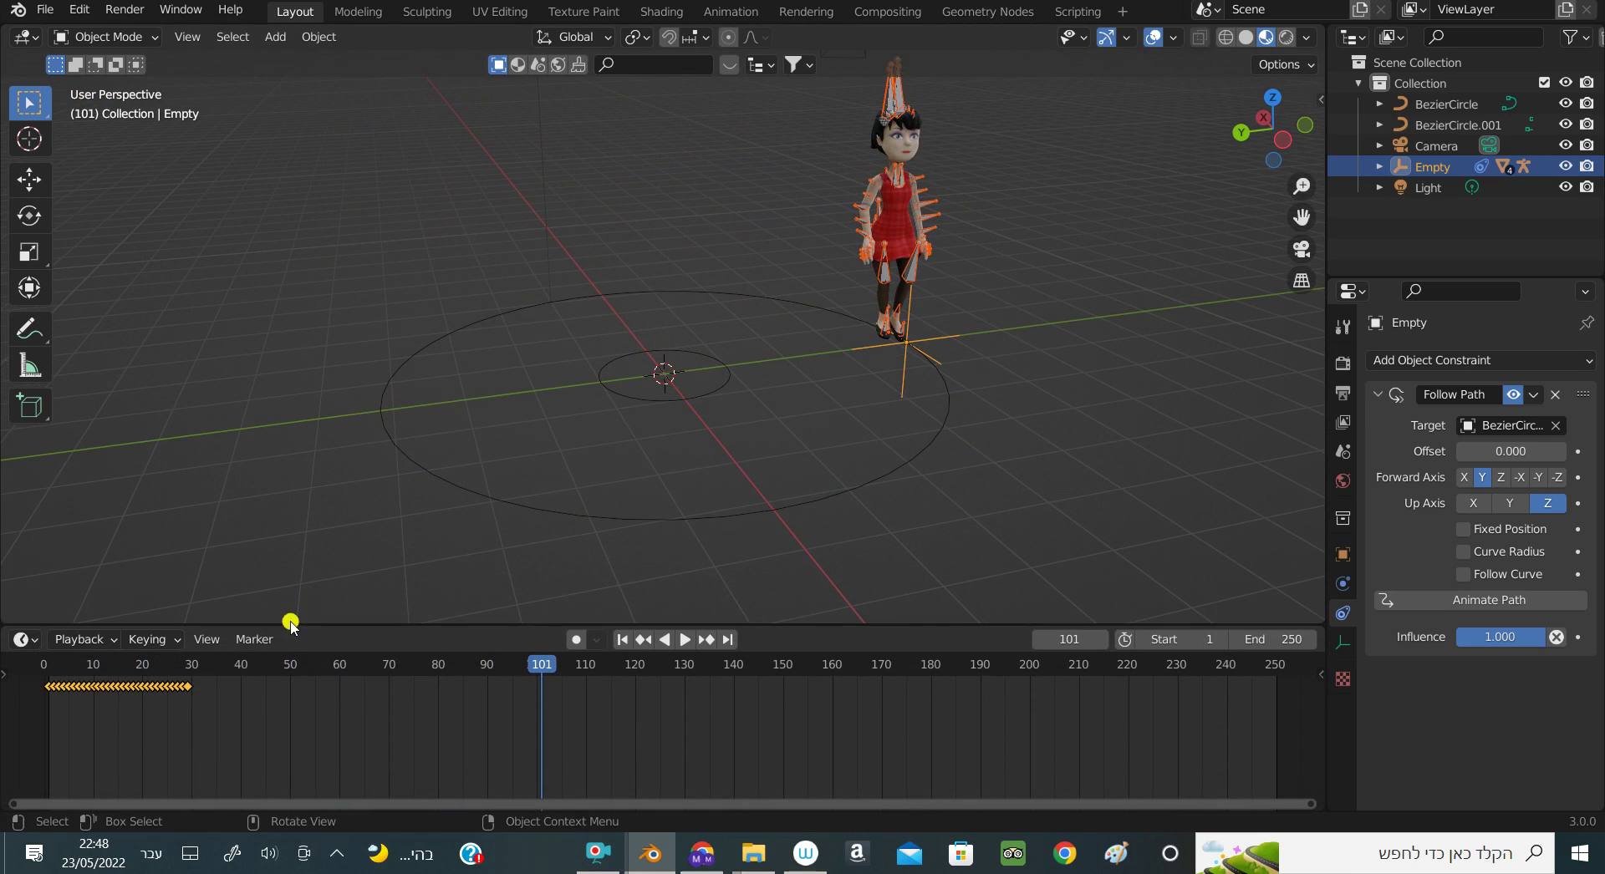
pyautogui.click(38, 641)
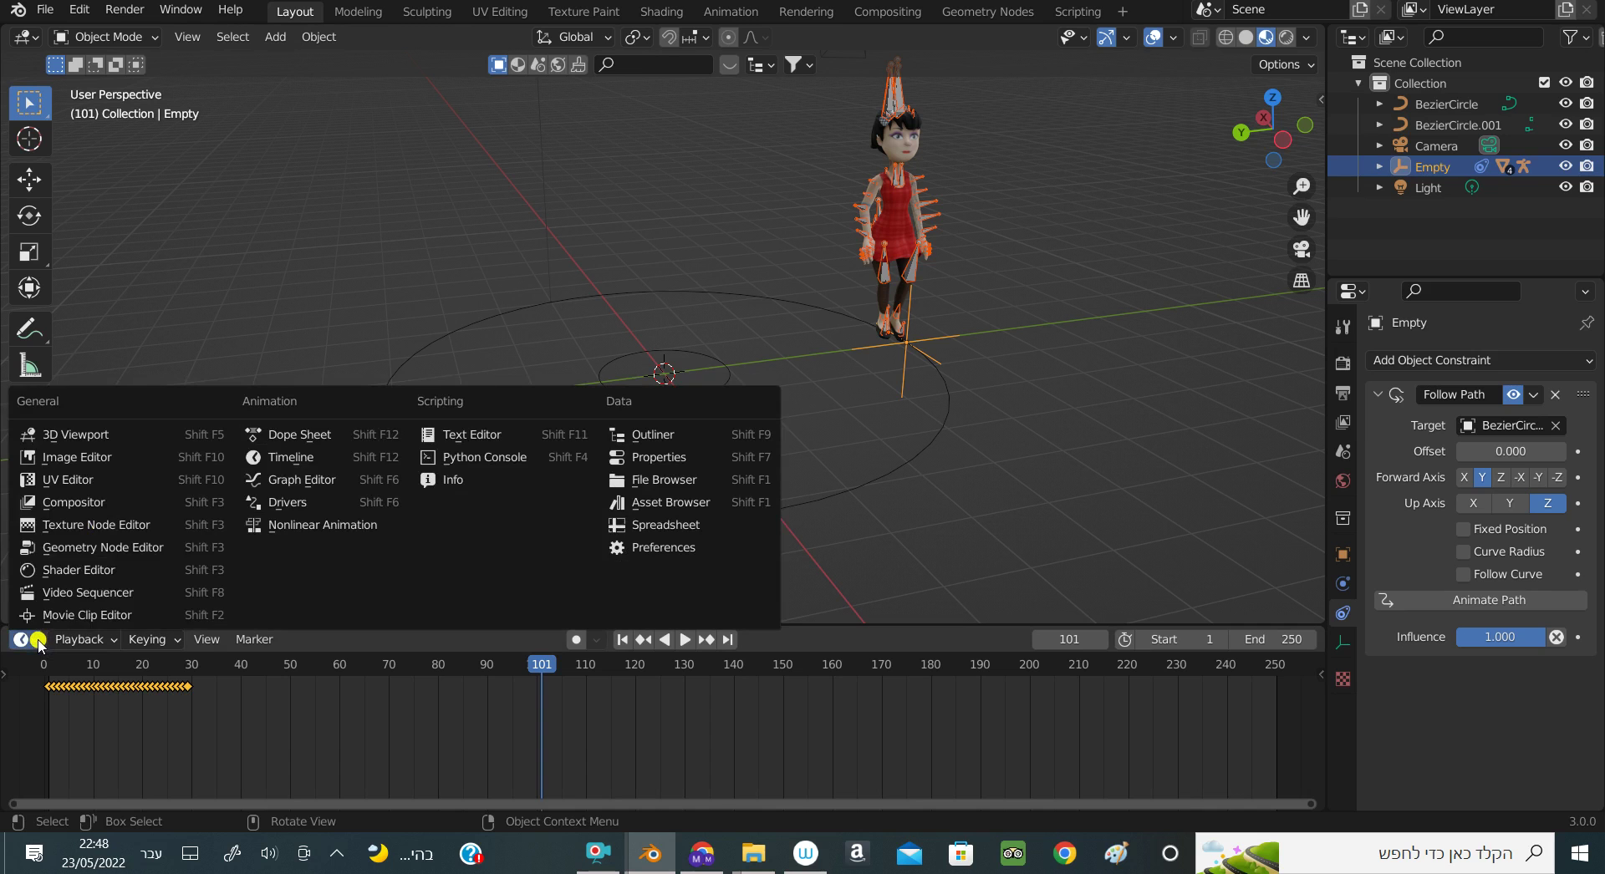
# Show the Armature's mixamo walk curves in a Graph Editor and expand the Empty in the Outliner
pyautogui.click(293, 482)
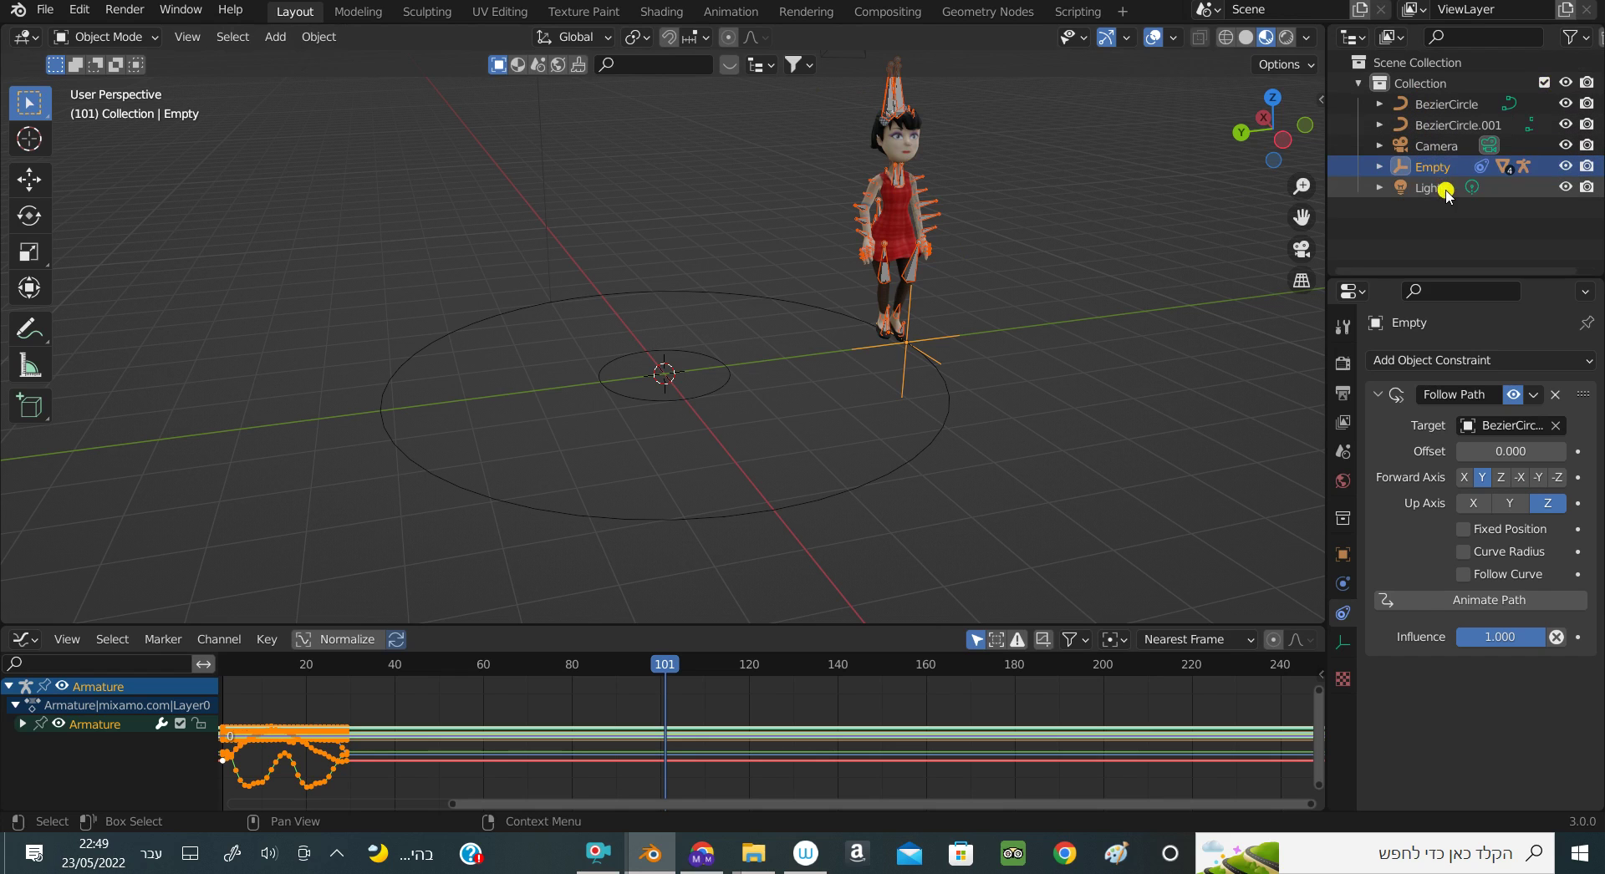
pyautogui.click(1375, 167)
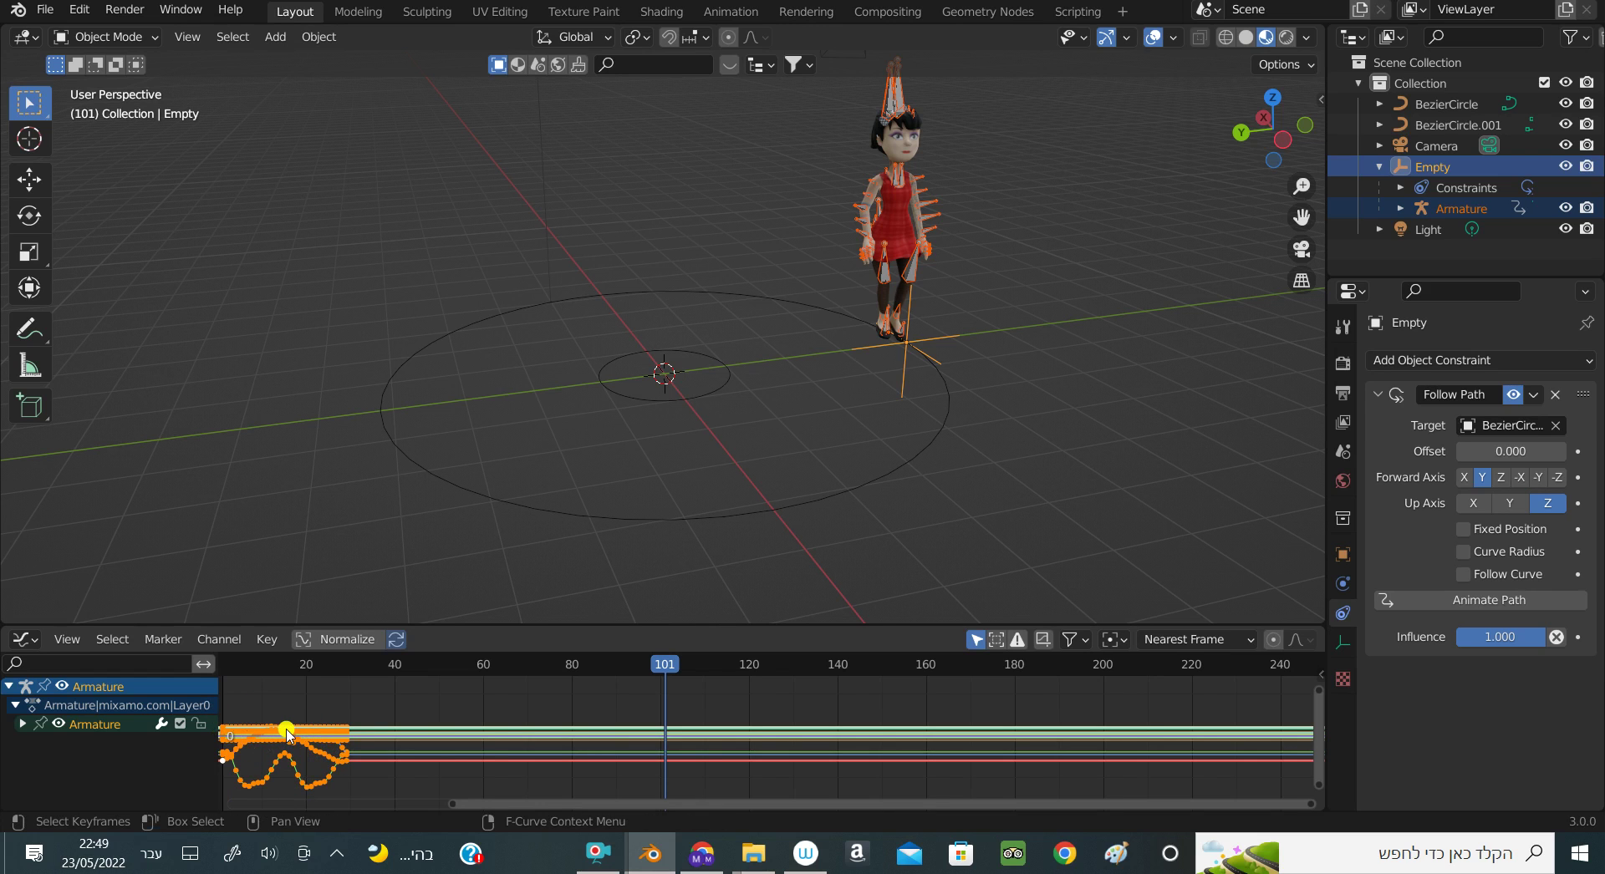
# Add Make Cyclic (F-Modifier) so the Armature's walk curves repeat across the whole timeline
pyautogui.hotkey('shift', 'e')
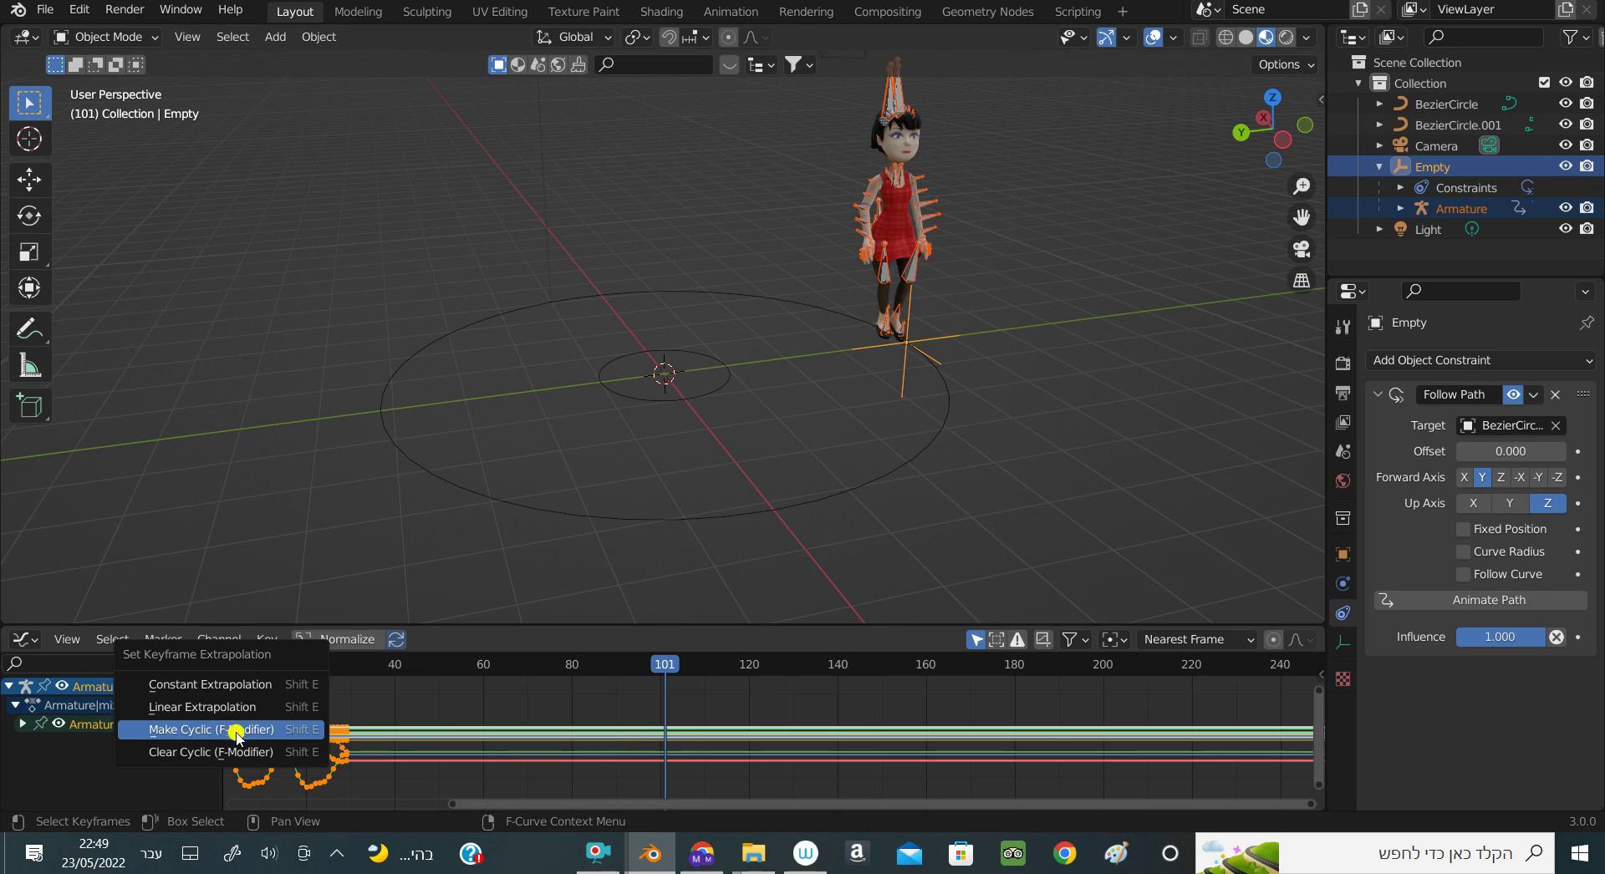
pyautogui.click(243, 737)
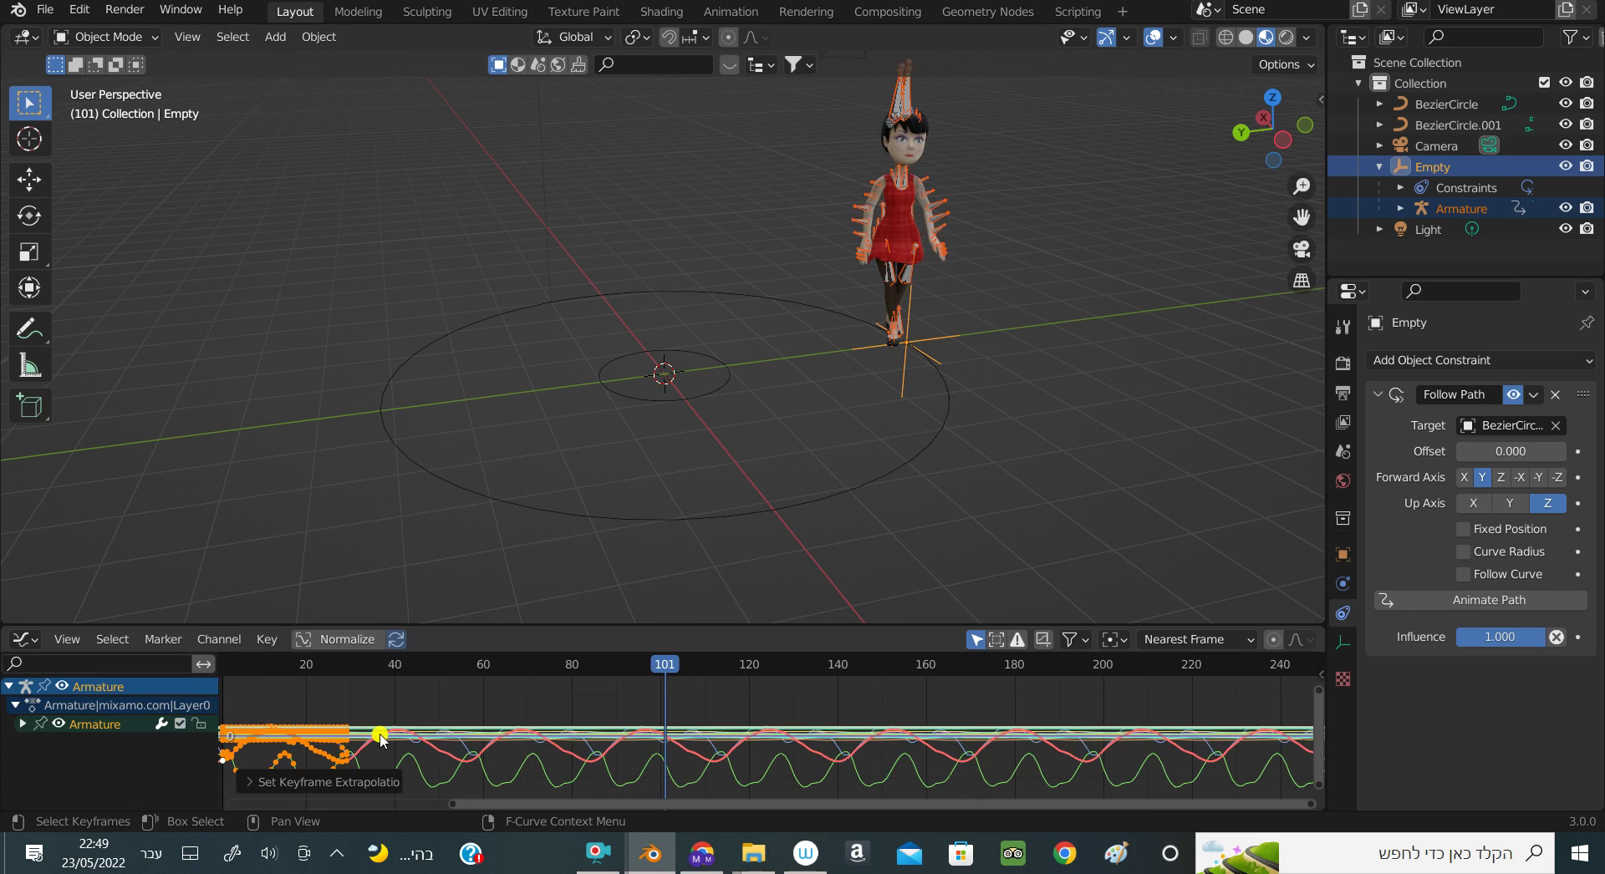
pyautogui.click(32, 641)
# Return the lower area to the Timeline and play the looping walk, stopping at frame 4
pyautogui.click(36, 646)
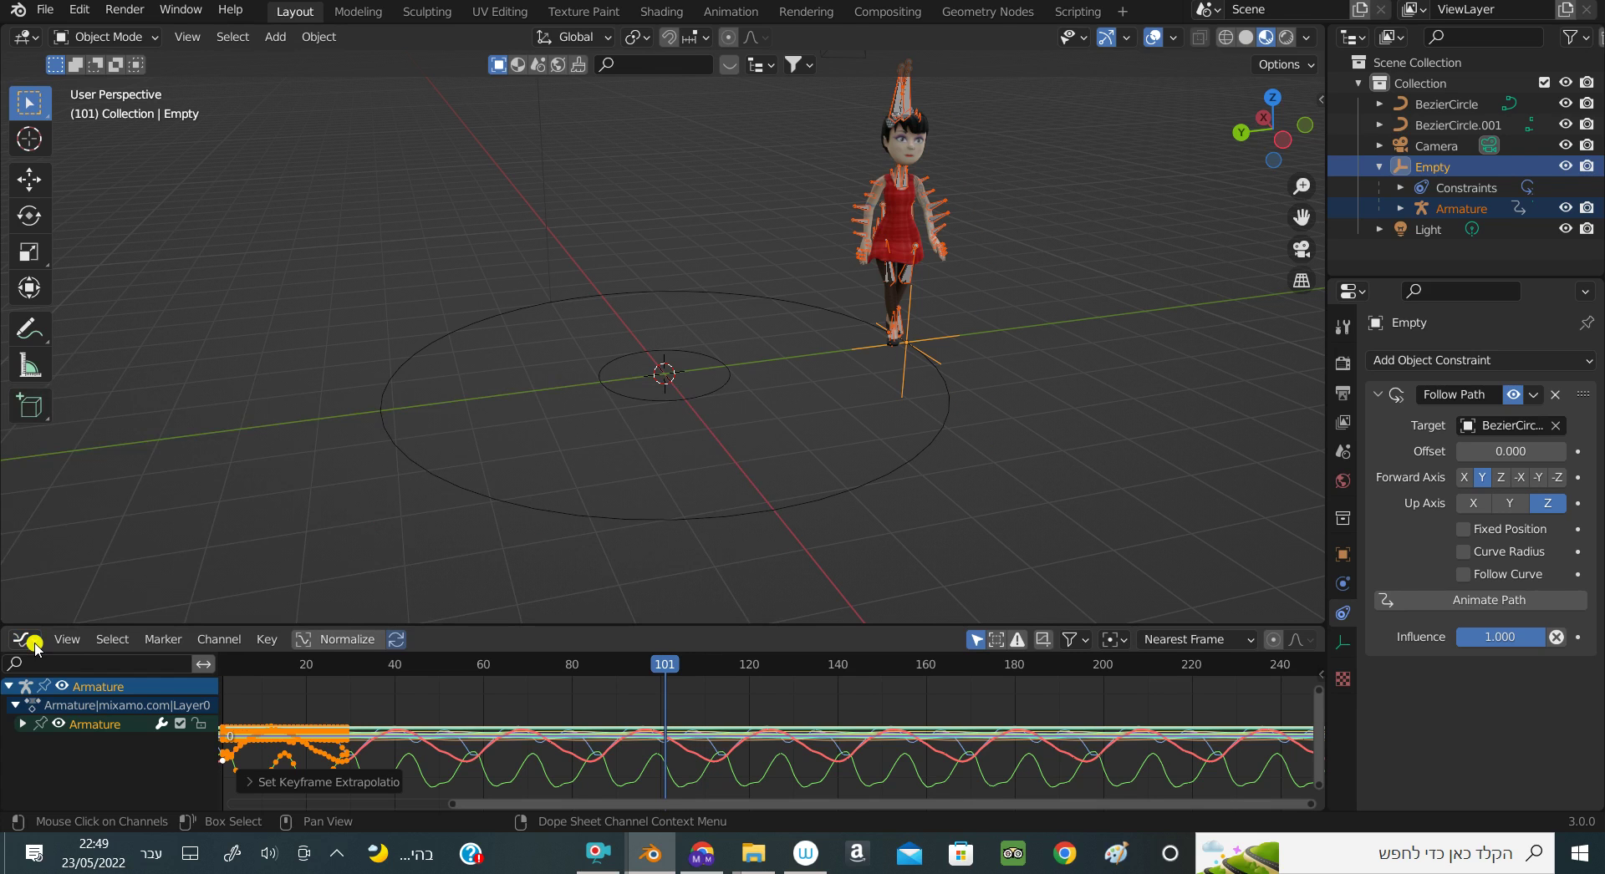
pyautogui.press('space')
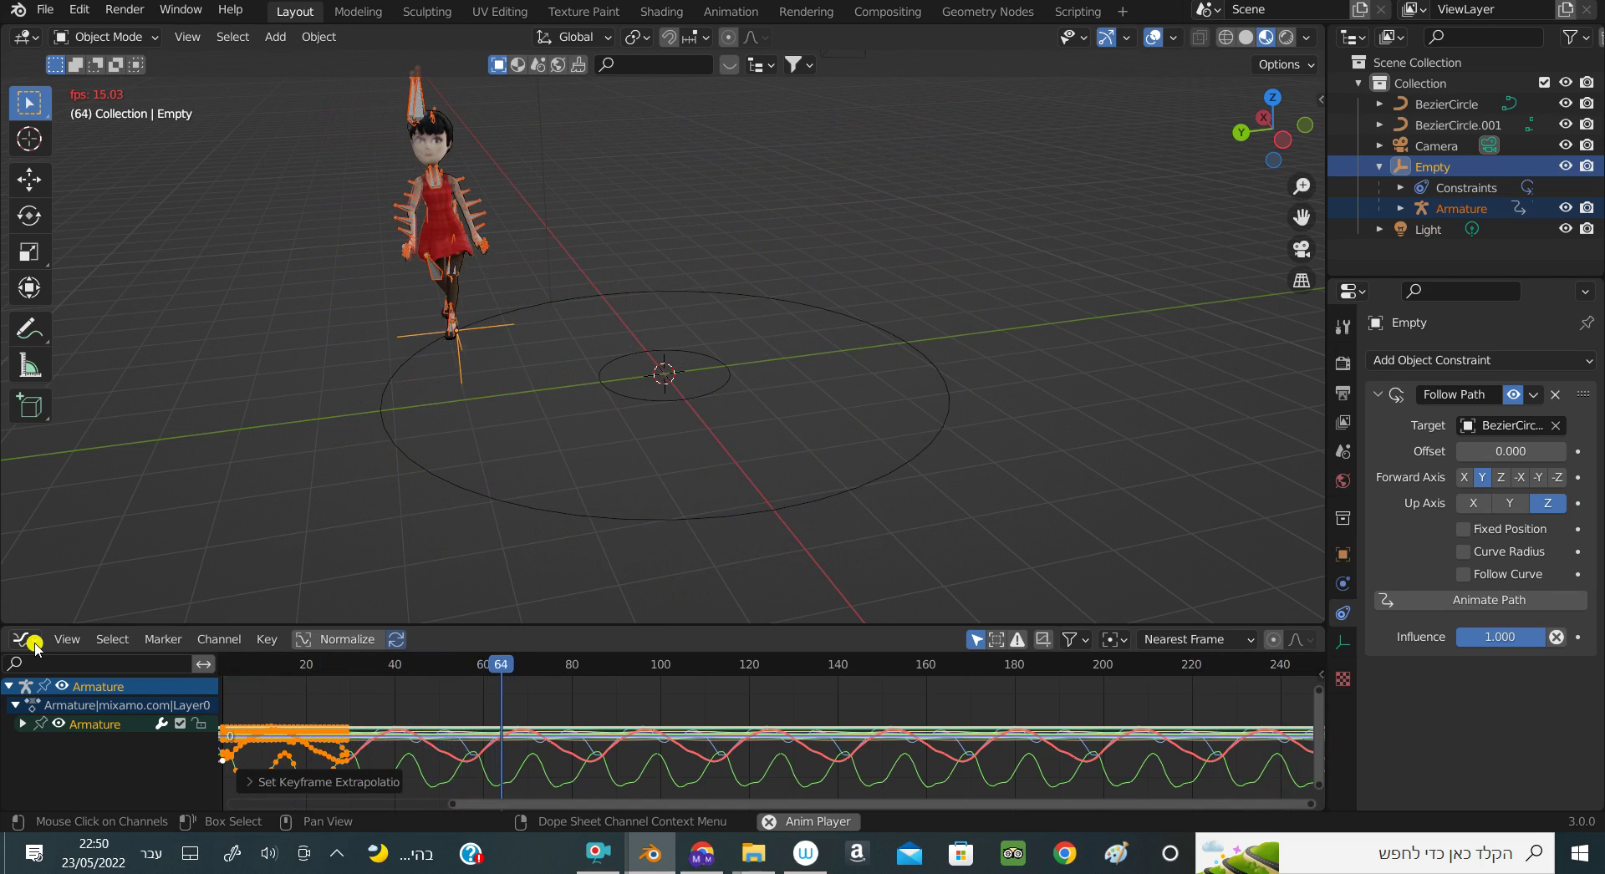
pyautogui.press('space')
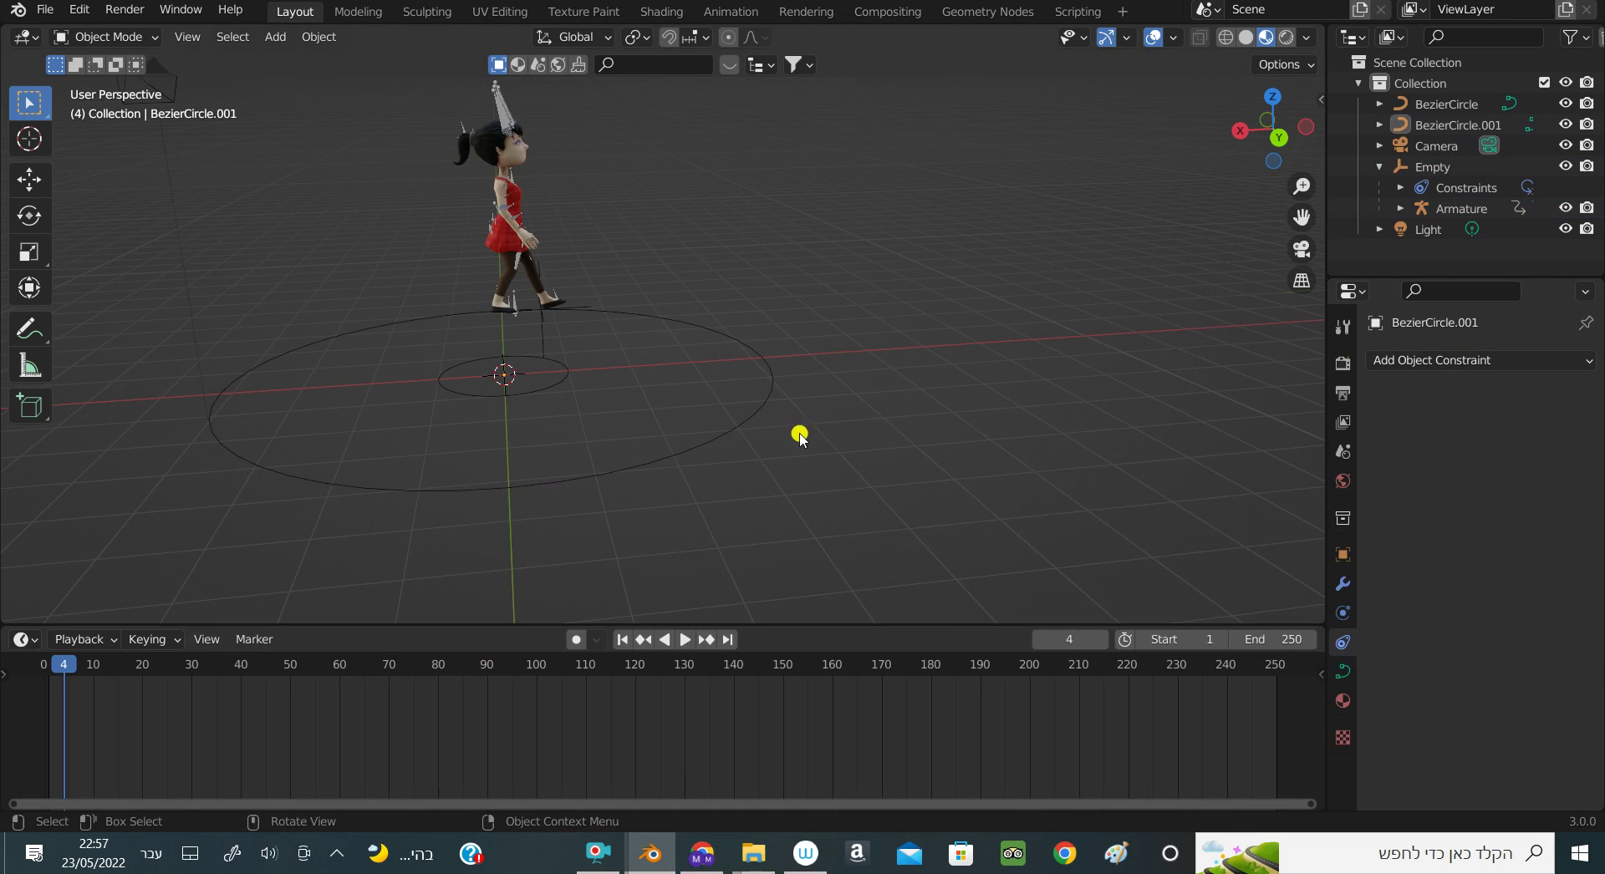
# Display BezierCircle.001's Path Animation settings: 100 frames, Evaluation Time 3.000
pyautogui.click(754, 416)
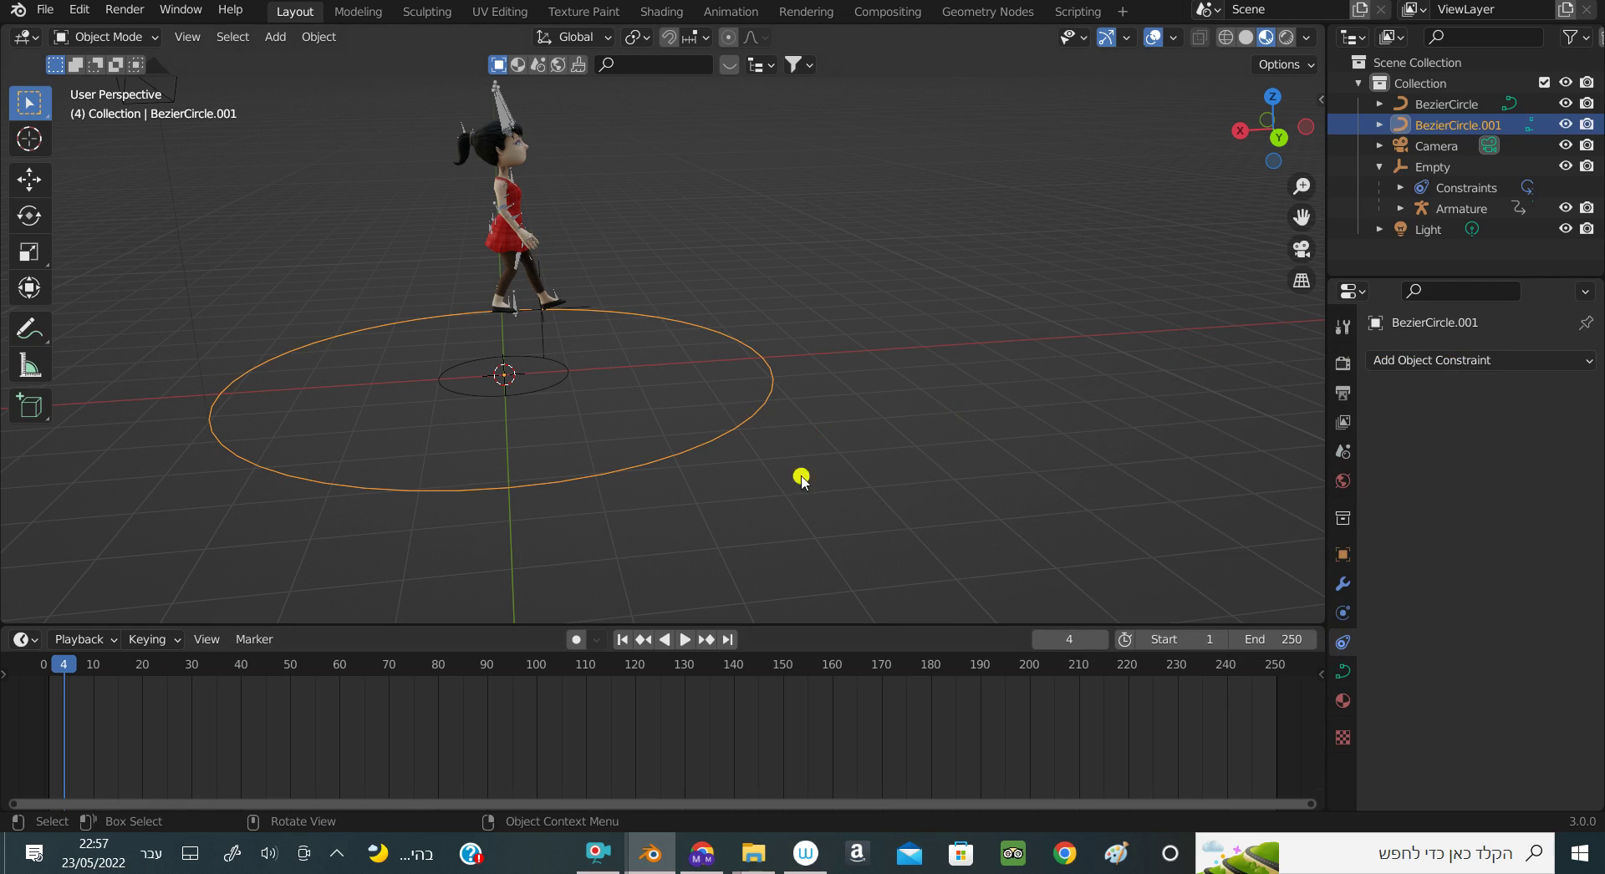
pyautogui.click(1343, 674)
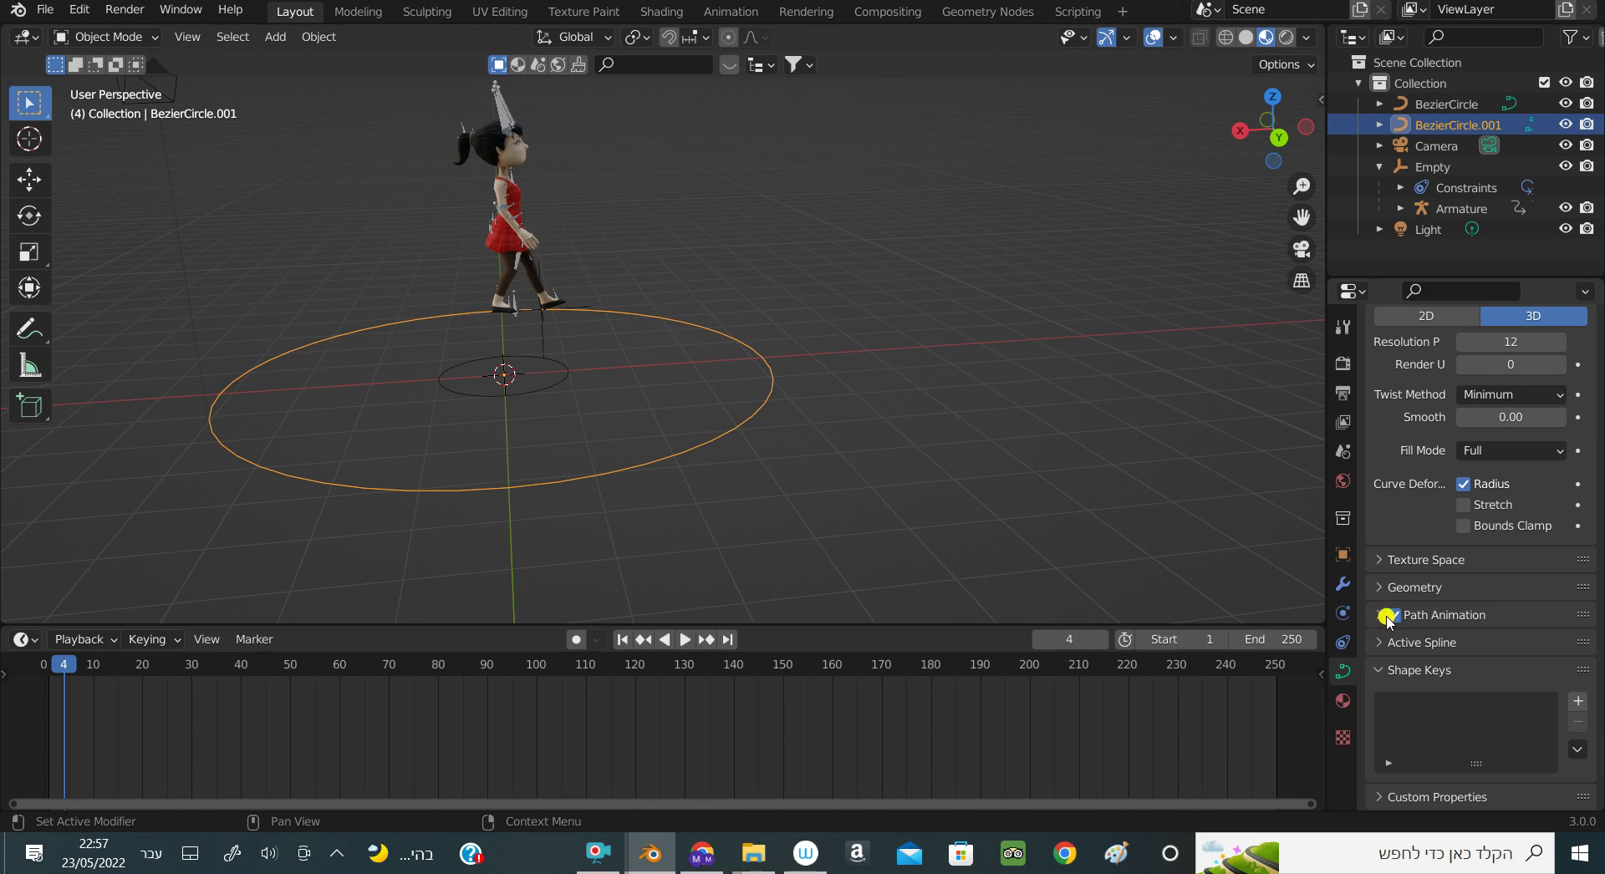
pyautogui.click(1380, 616)
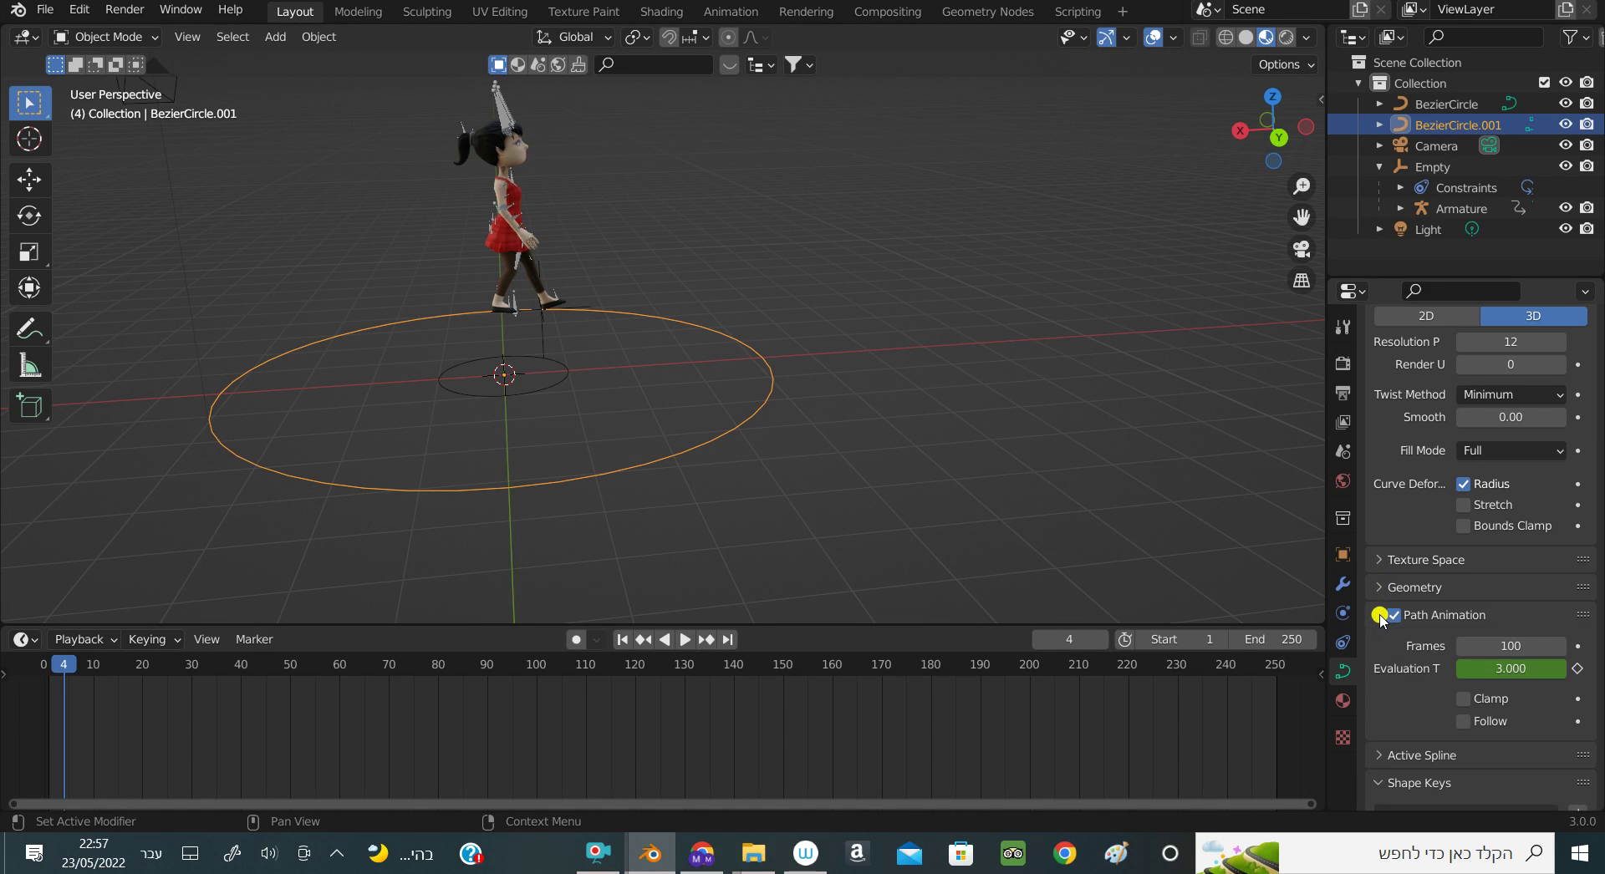
pyautogui.scroll(-2, 1435, 664)
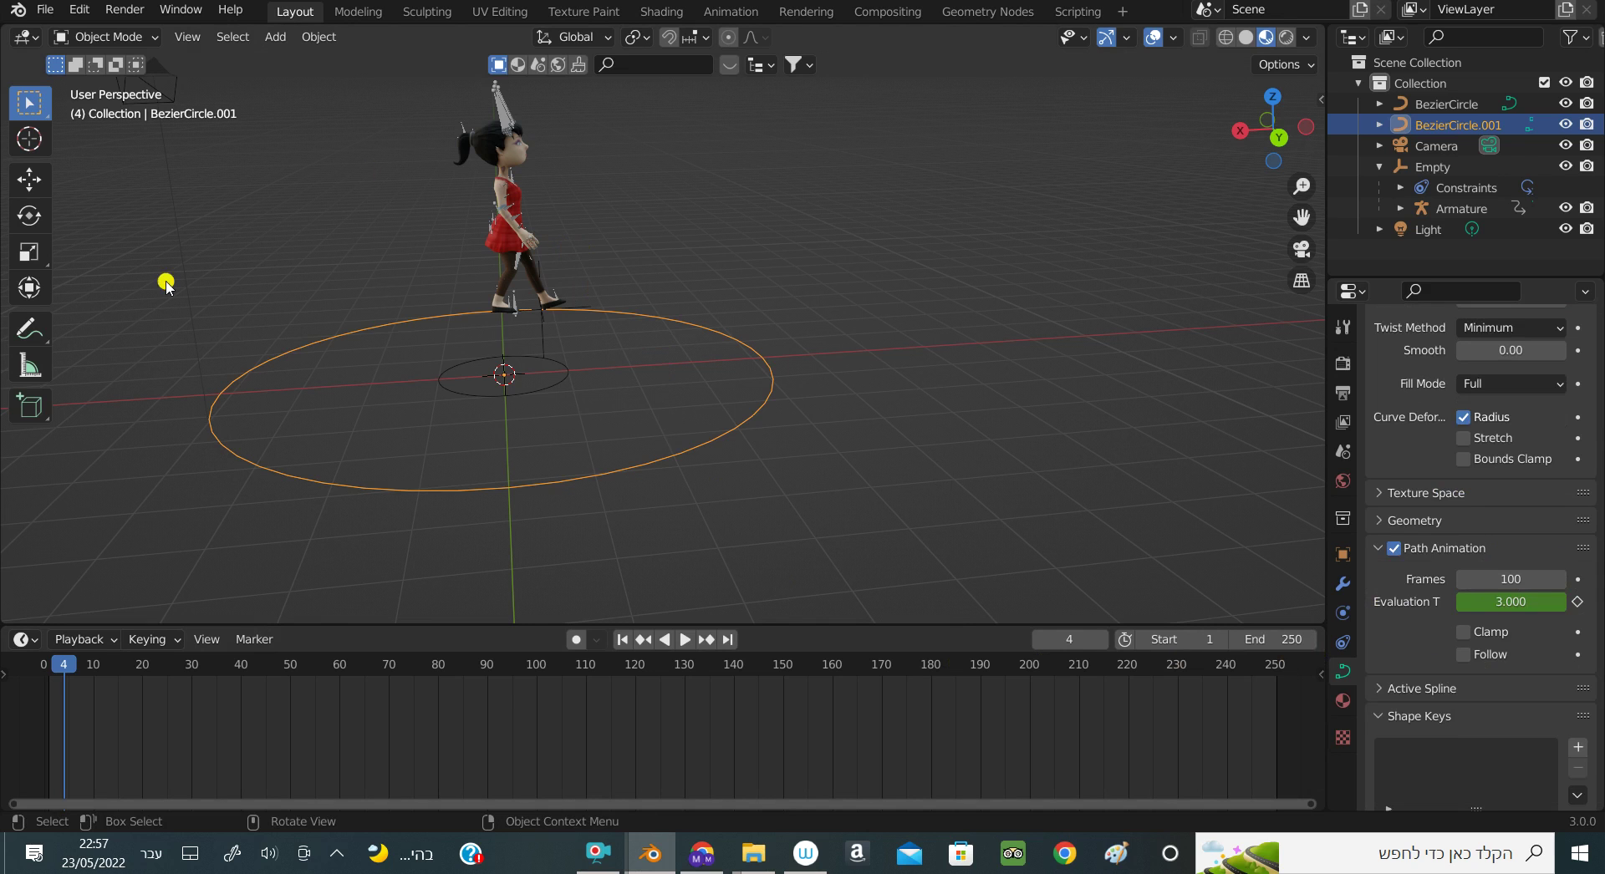
# View the walk keyframes spanning frames 0–30 in the Dope Sheet and scrub the playhead forward
pyautogui.click(30, 640)
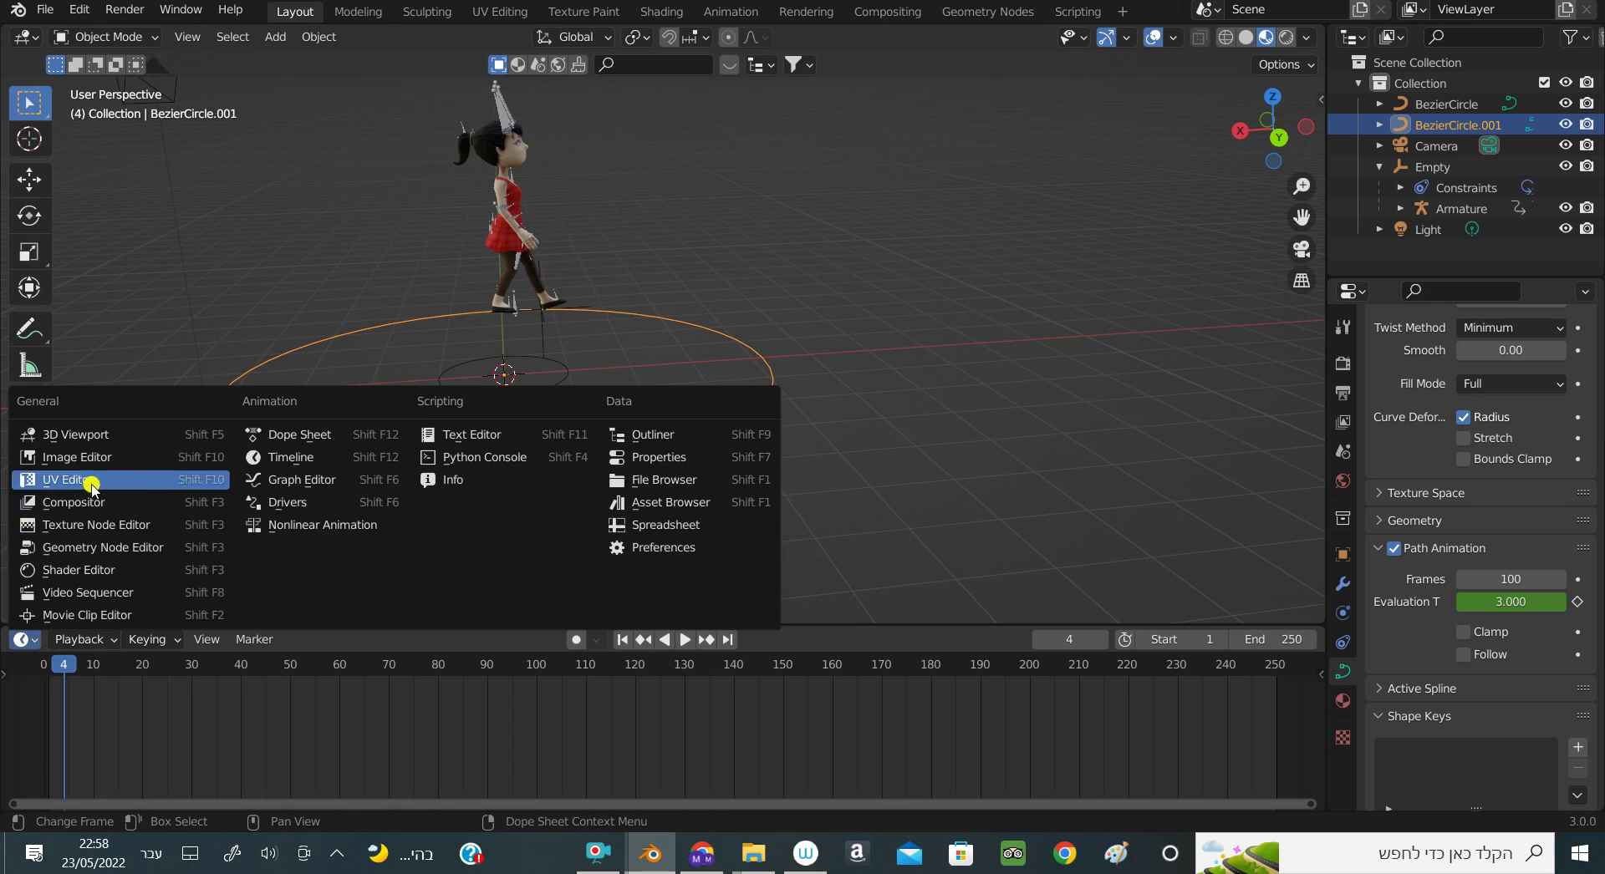
pyautogui.click(274, 434)
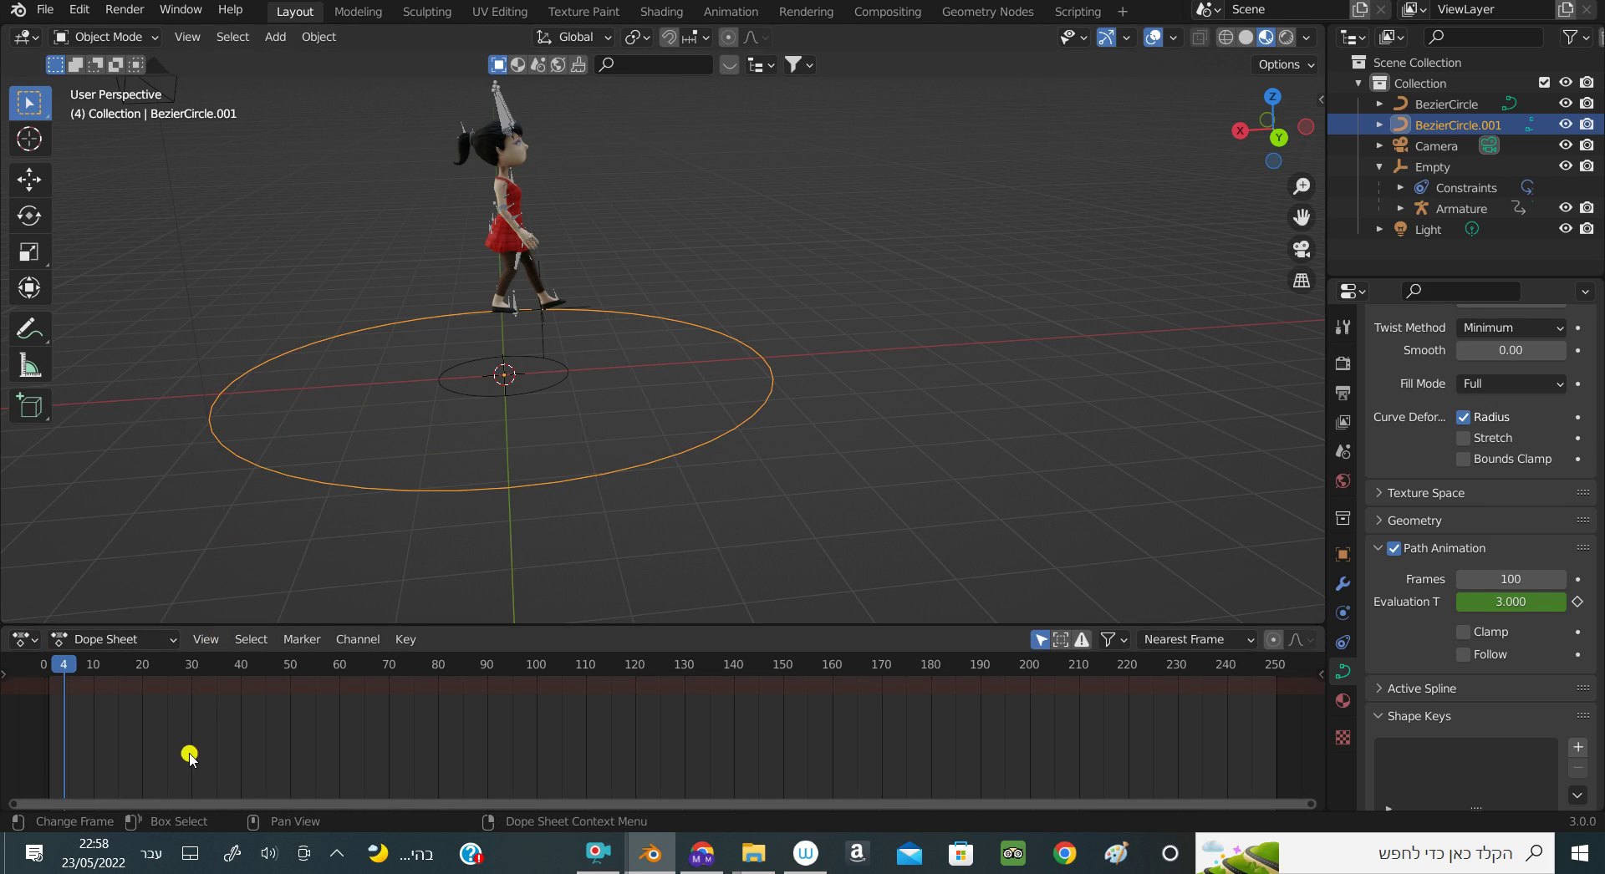
pyautogui.click(1040, 639)
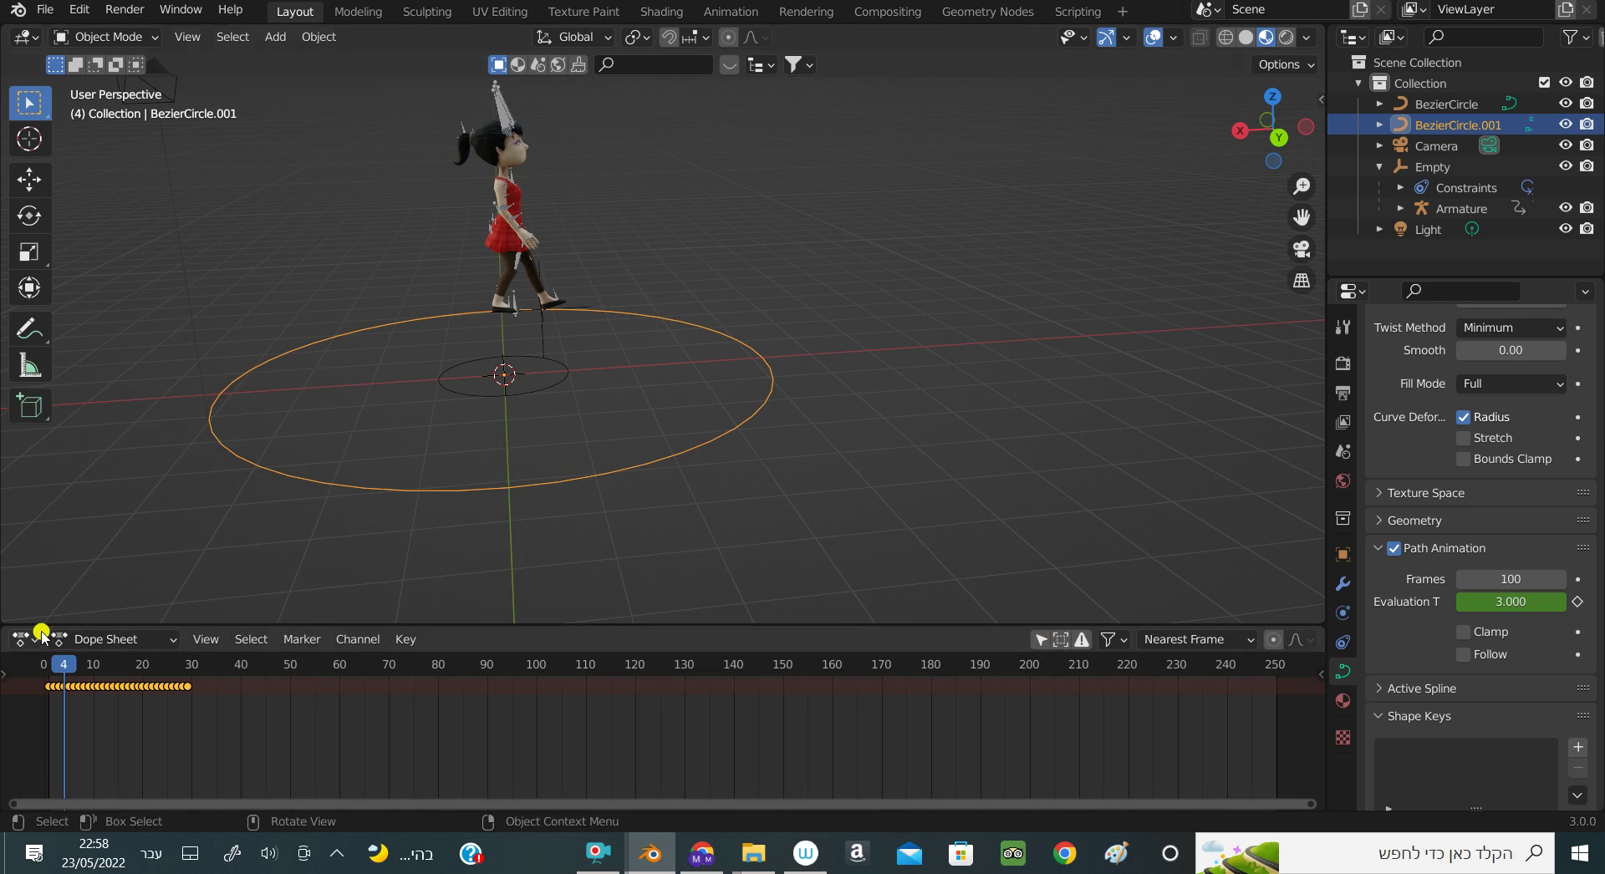
pyautogui.moveTo(65, 668); pyautogui.dragTo(189, 679)
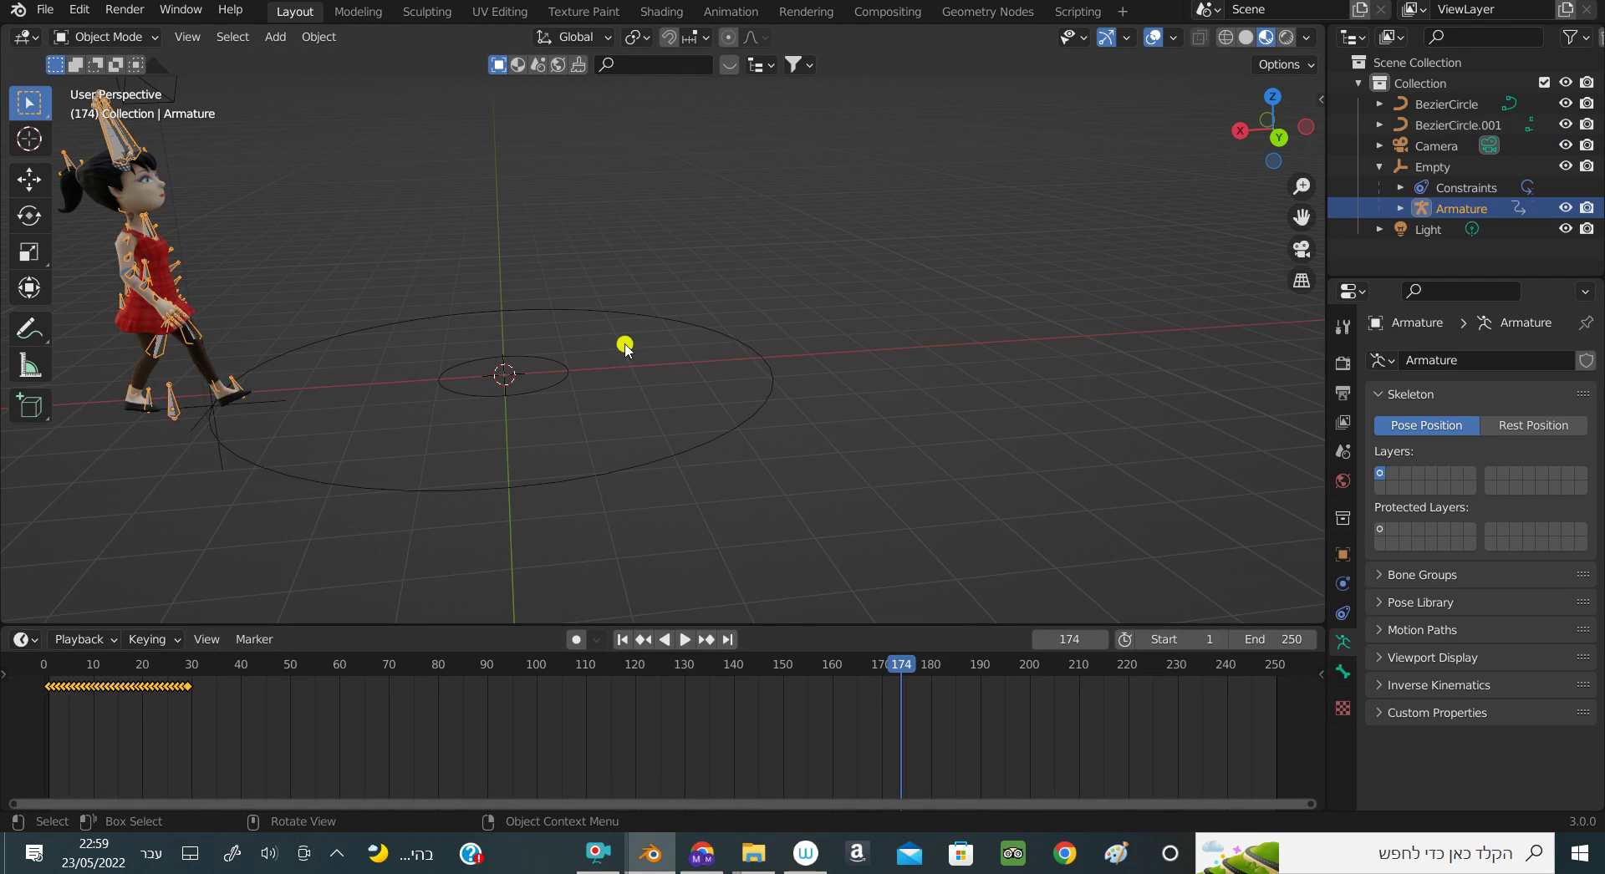
# Set BezierCircle.001's Path Animation Frames to 200 and the scene End frame to 200
pyautogui.click(663, 465)
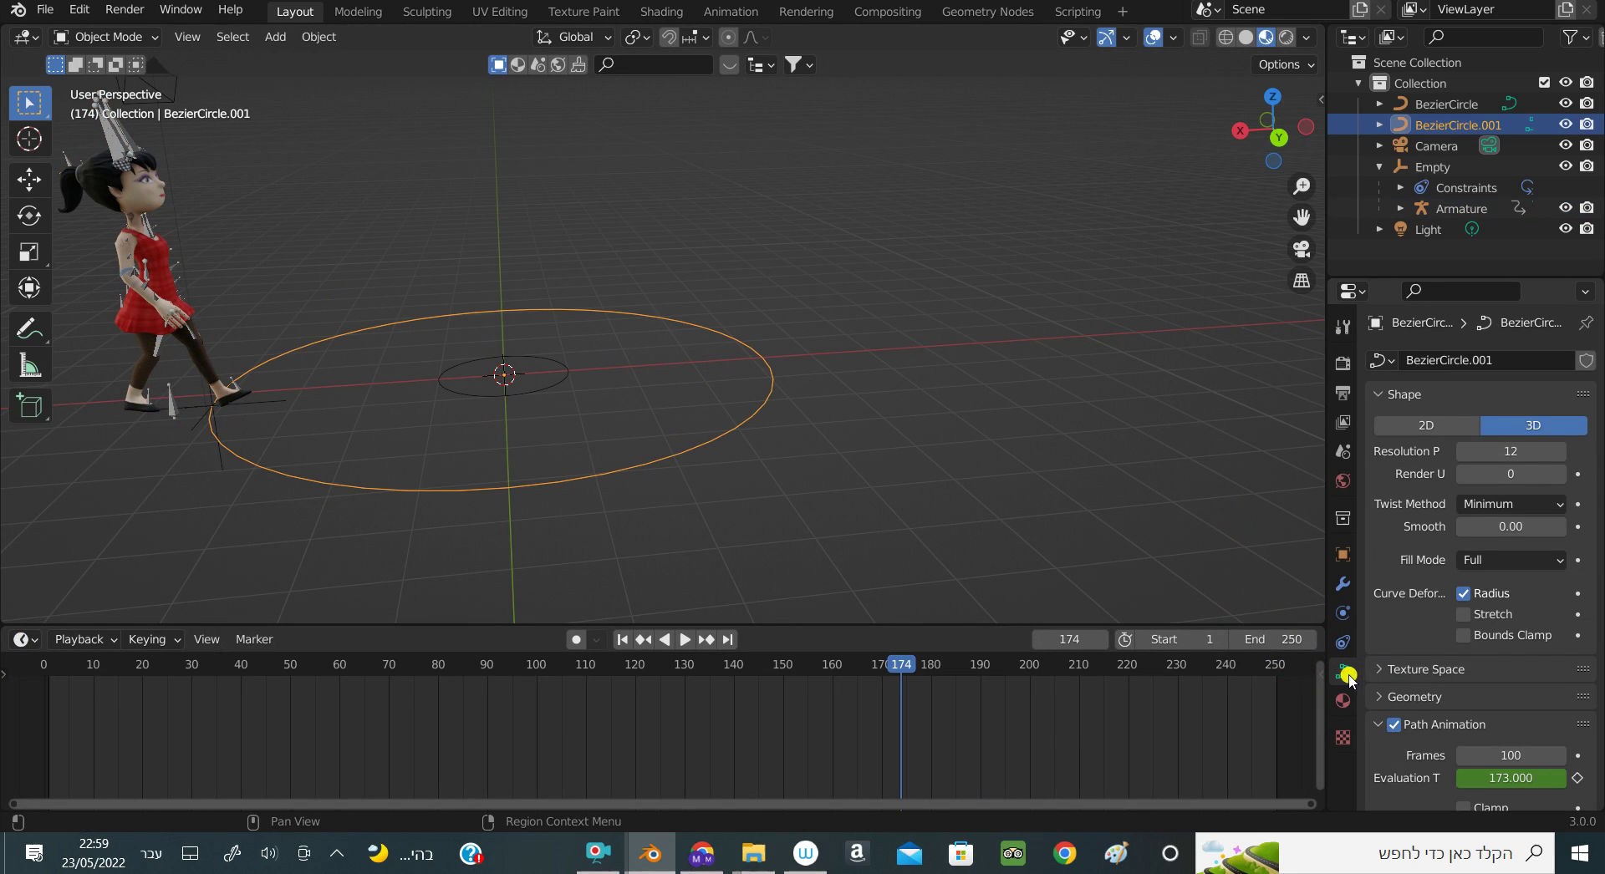
pyautogui.scroll(-5, 1430, 635)
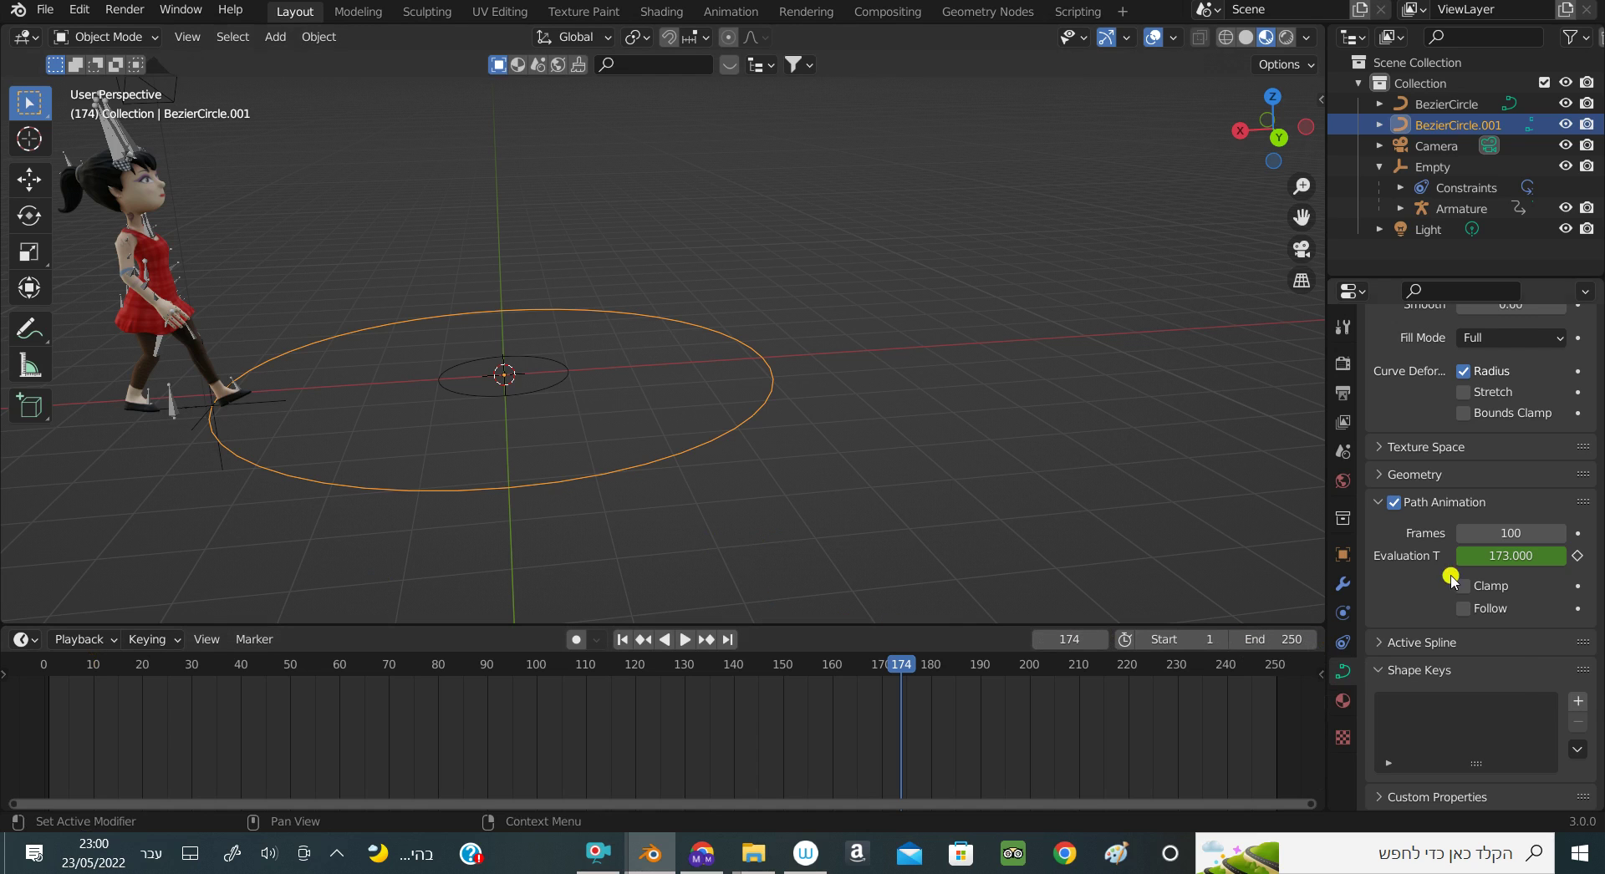
pyautogui.click(1508, 530)
pyautogui.write('200')
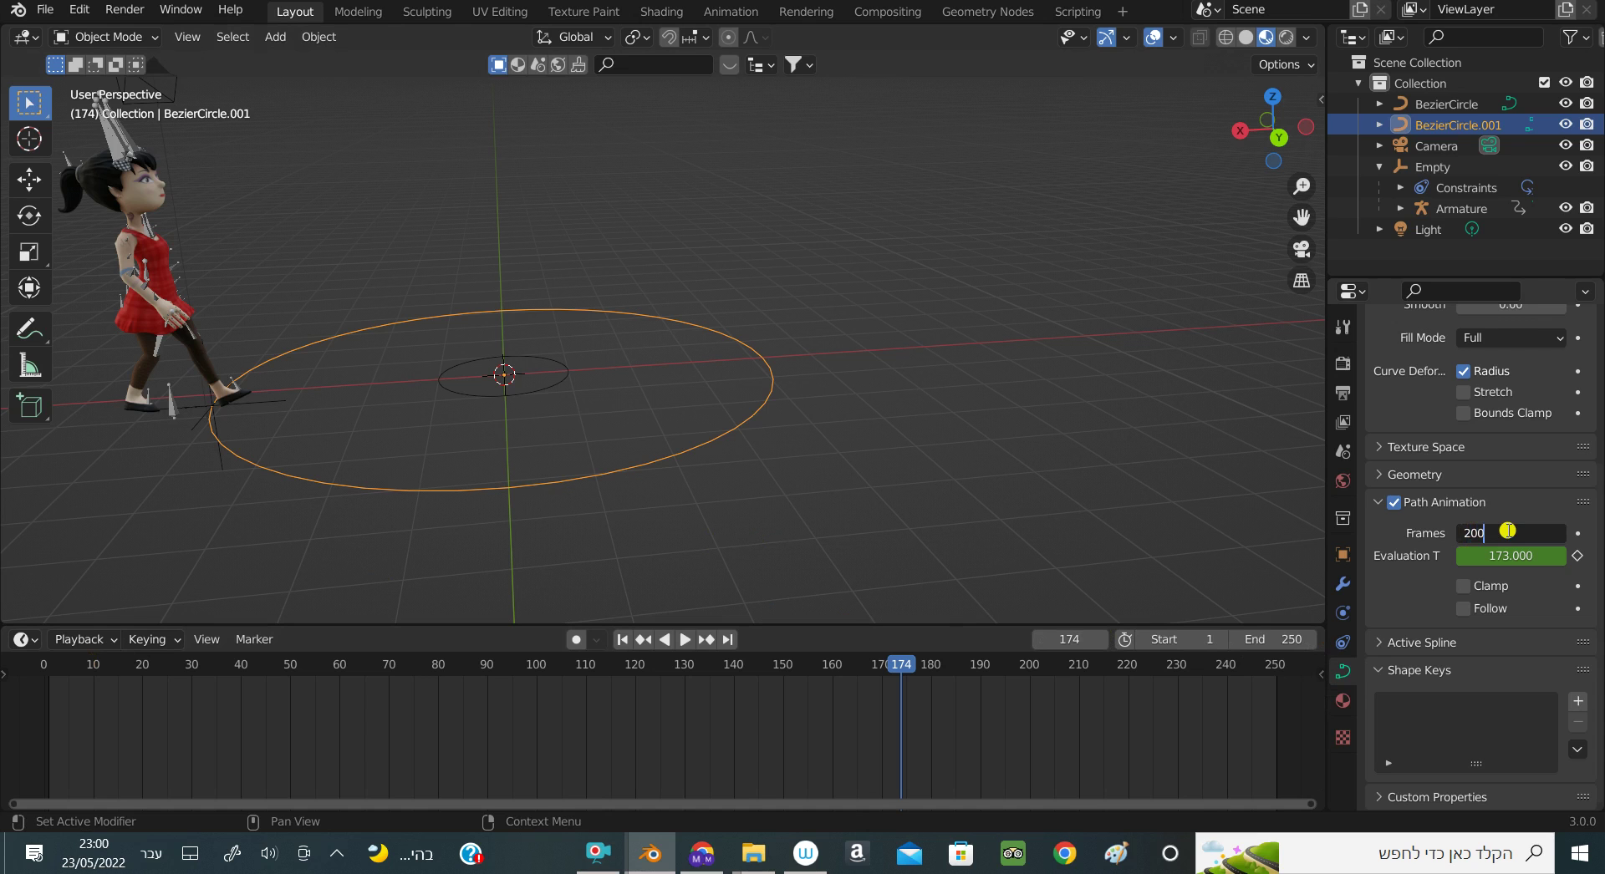
pyautogui.press('Return')
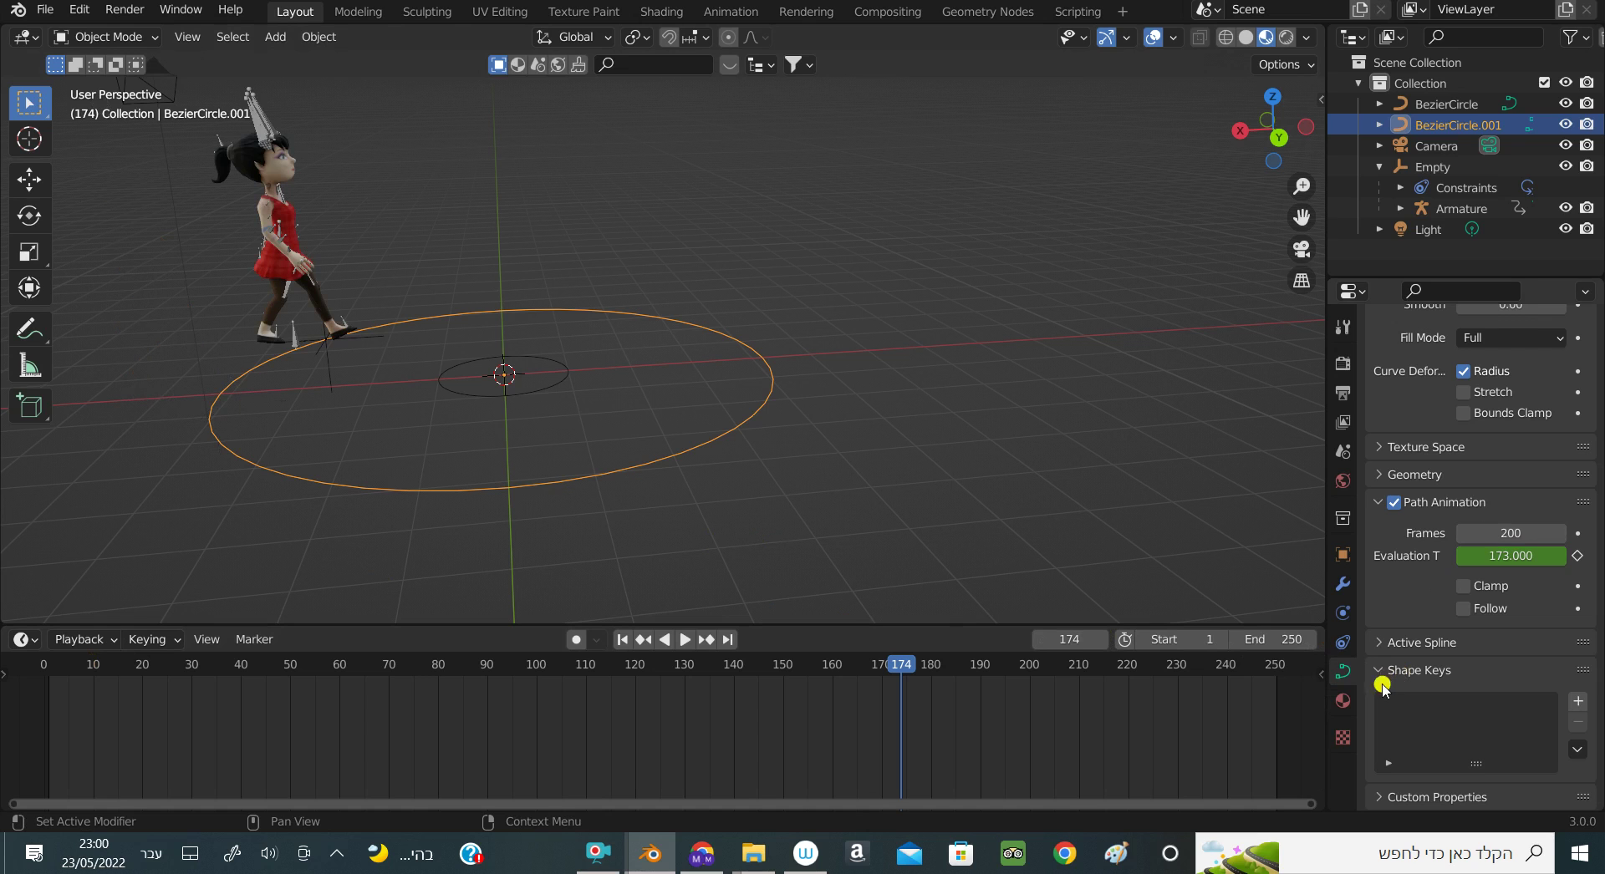
pyautogui.click(1291, 641)
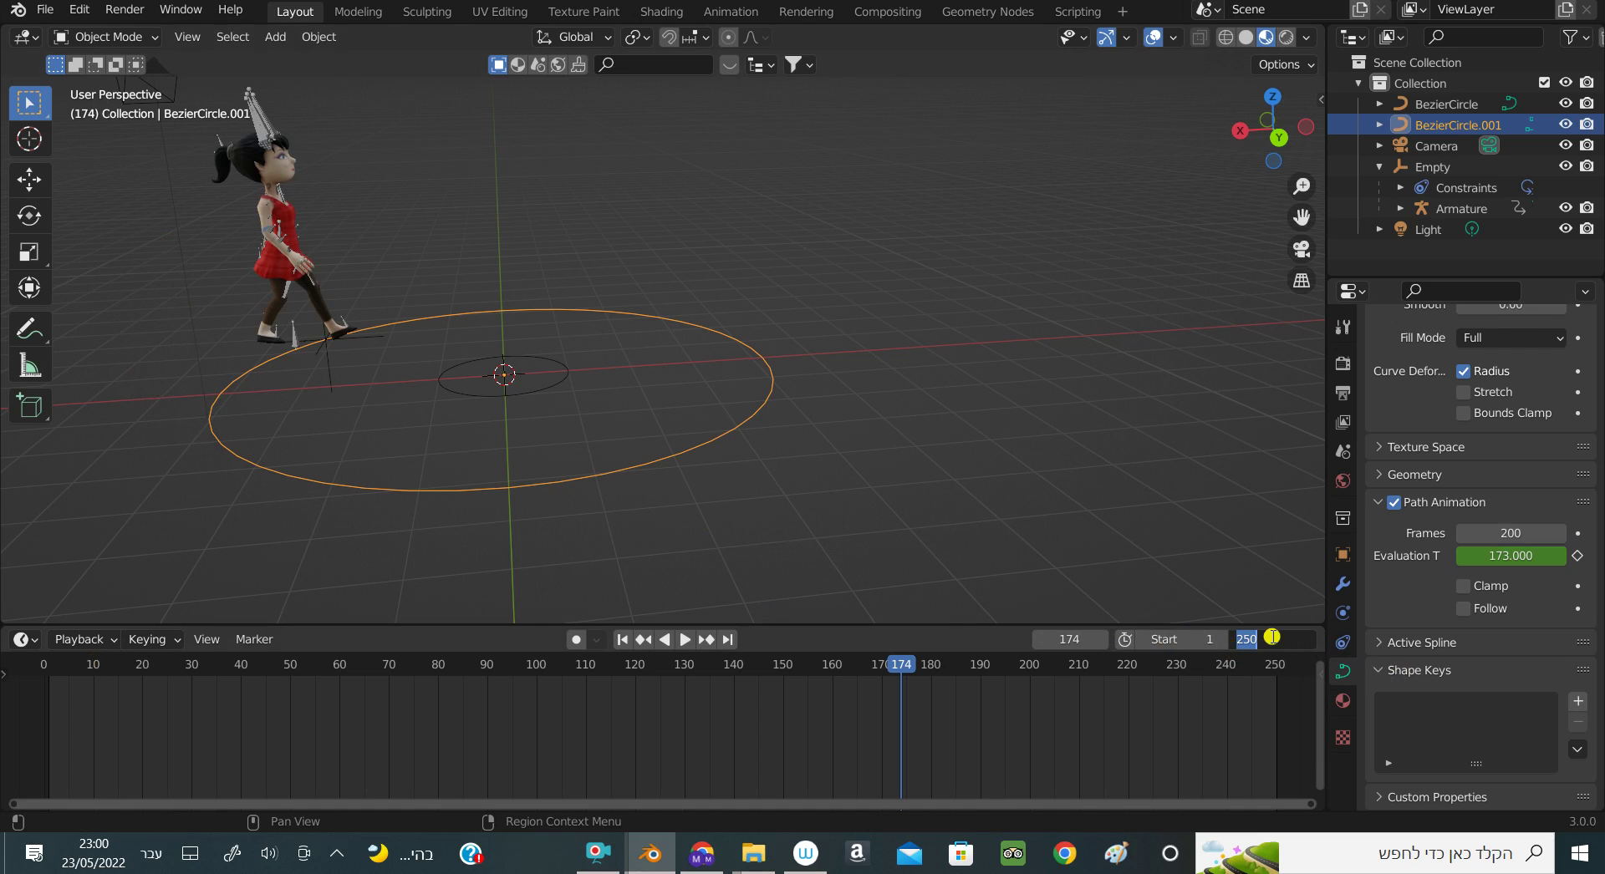
pyautogui.write('200')
pyautogui.press('Return')
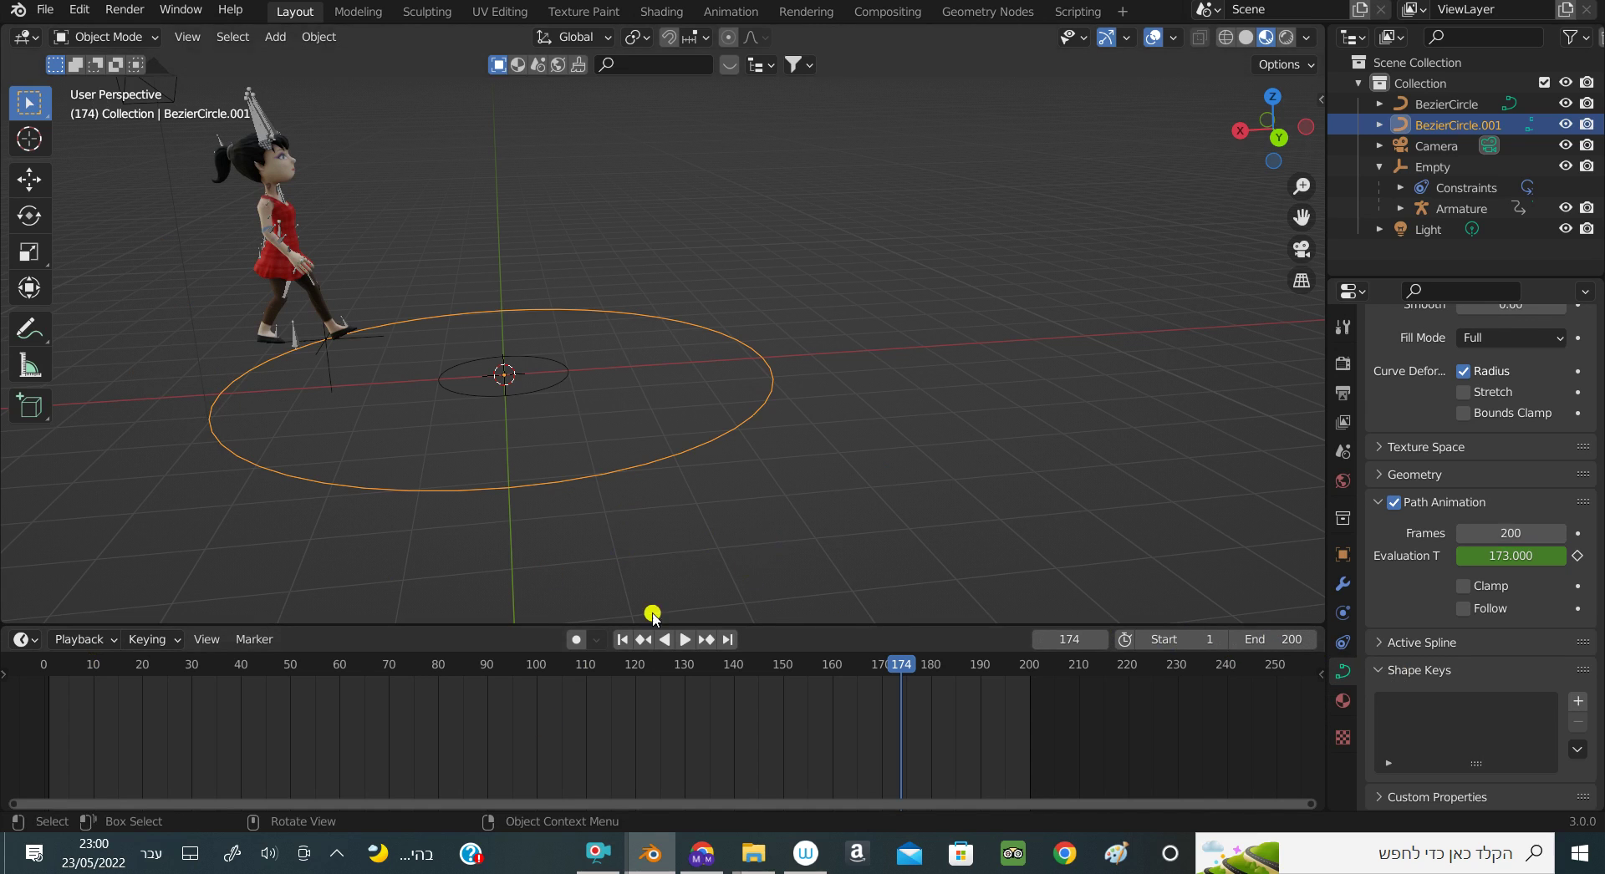
# Play the walk along the circle, rewind to frame 1, and enable Auto Keying
pyautogui.click(685, 641)
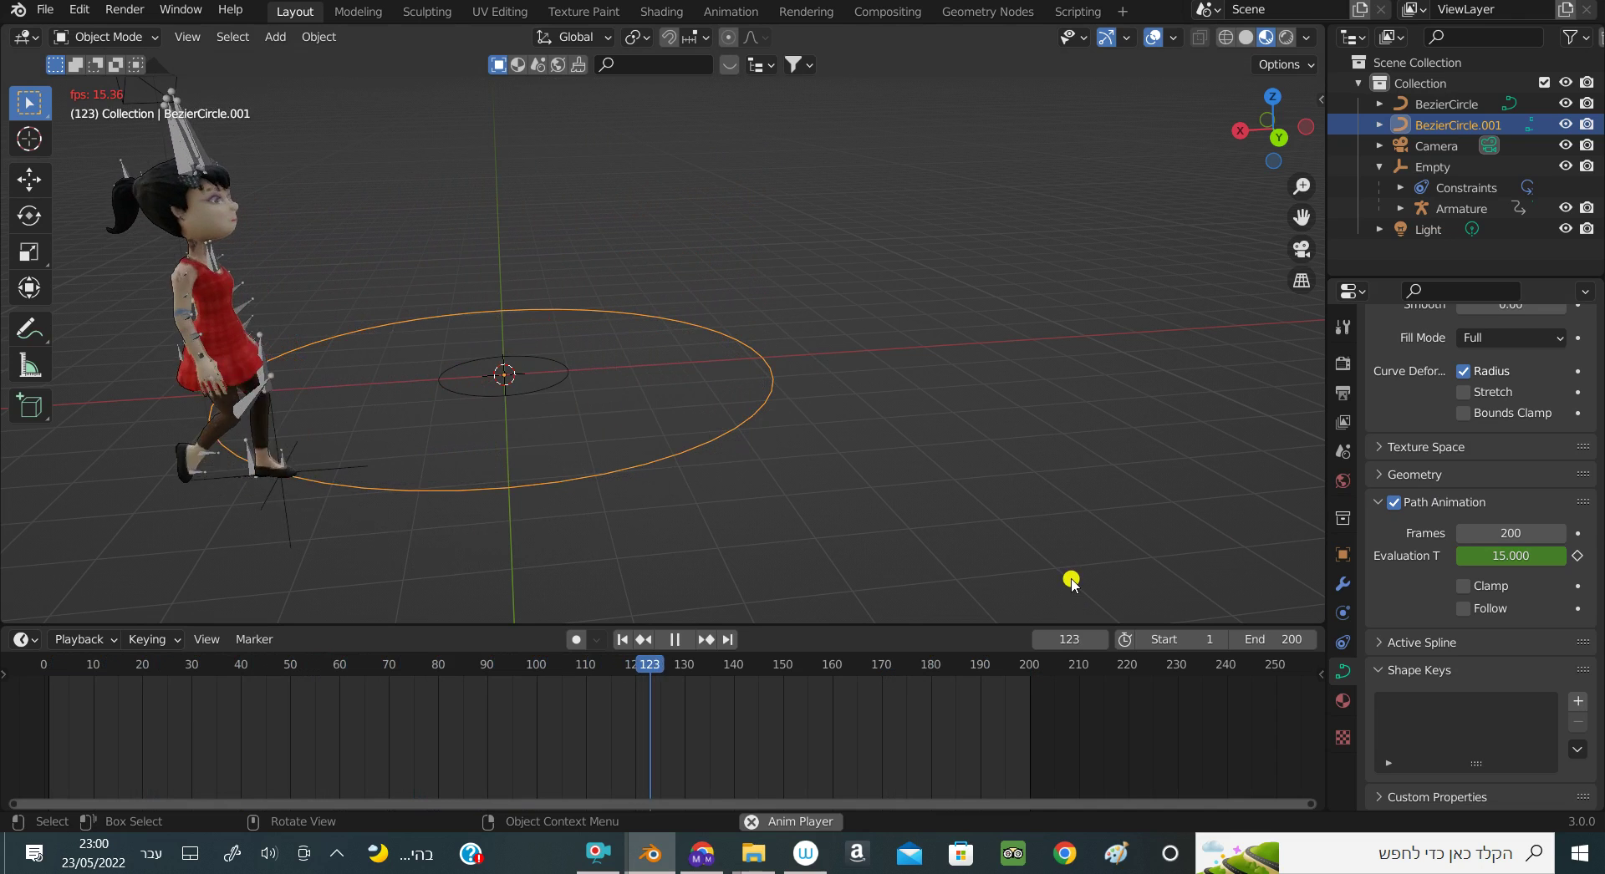
pyautogui.click(675, 640)
pyautogui.click(622, 640)
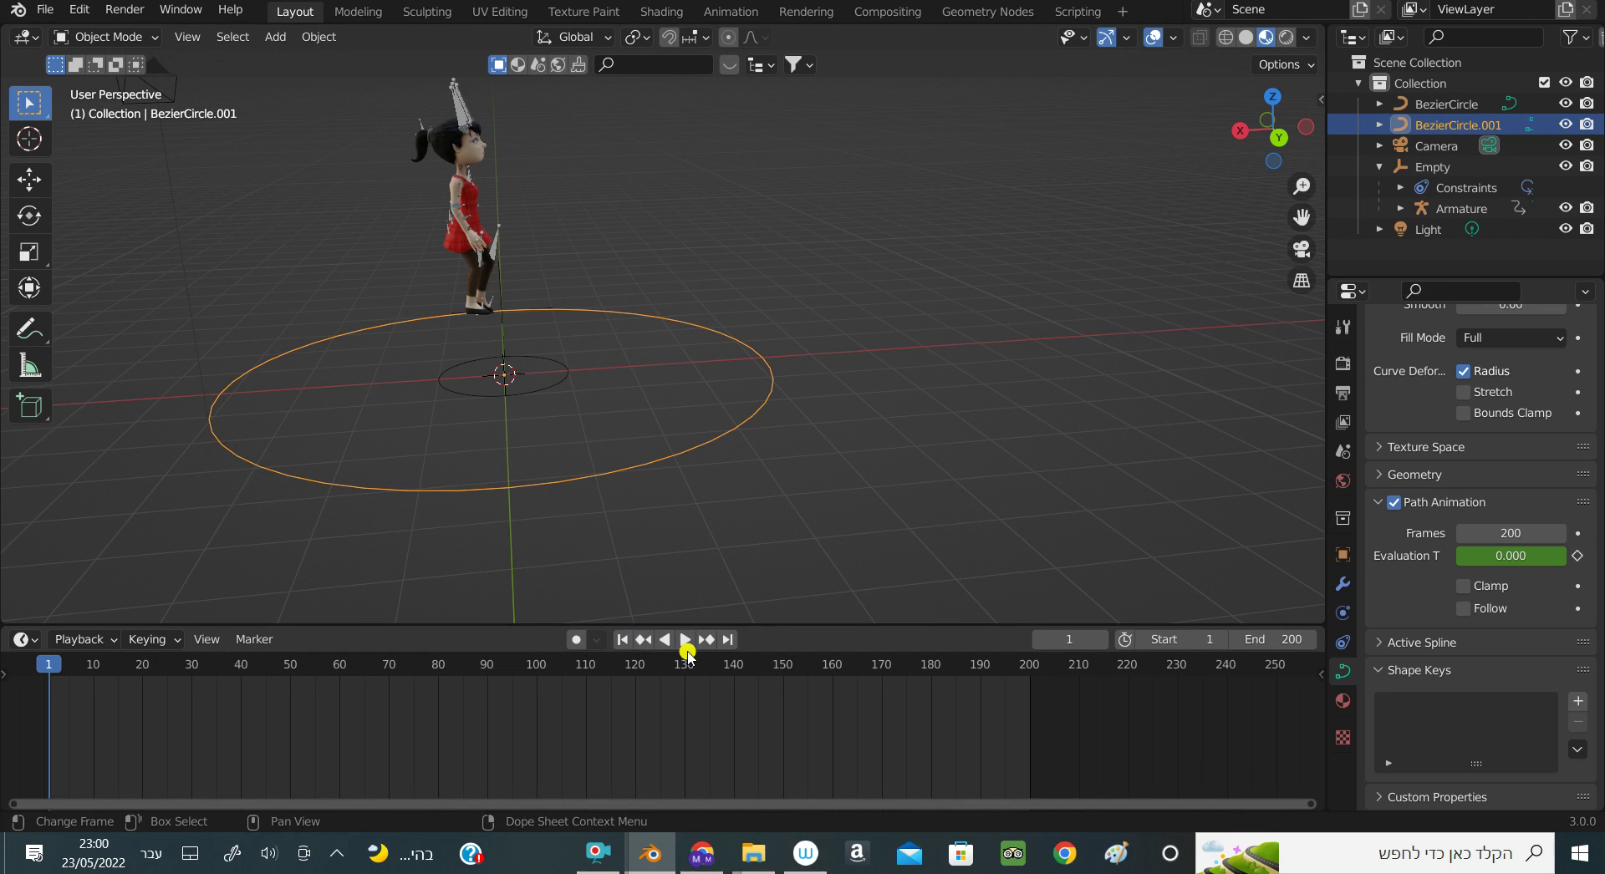
pyautogui.click(571, 640)
pyautogui.moveTo(1261, 132)
pyautogui.mouseDown()
pyautogui.moveTo(1287, 134)
pyautogui.moveTo(1121, 190)
pyautogui.mouseUp()
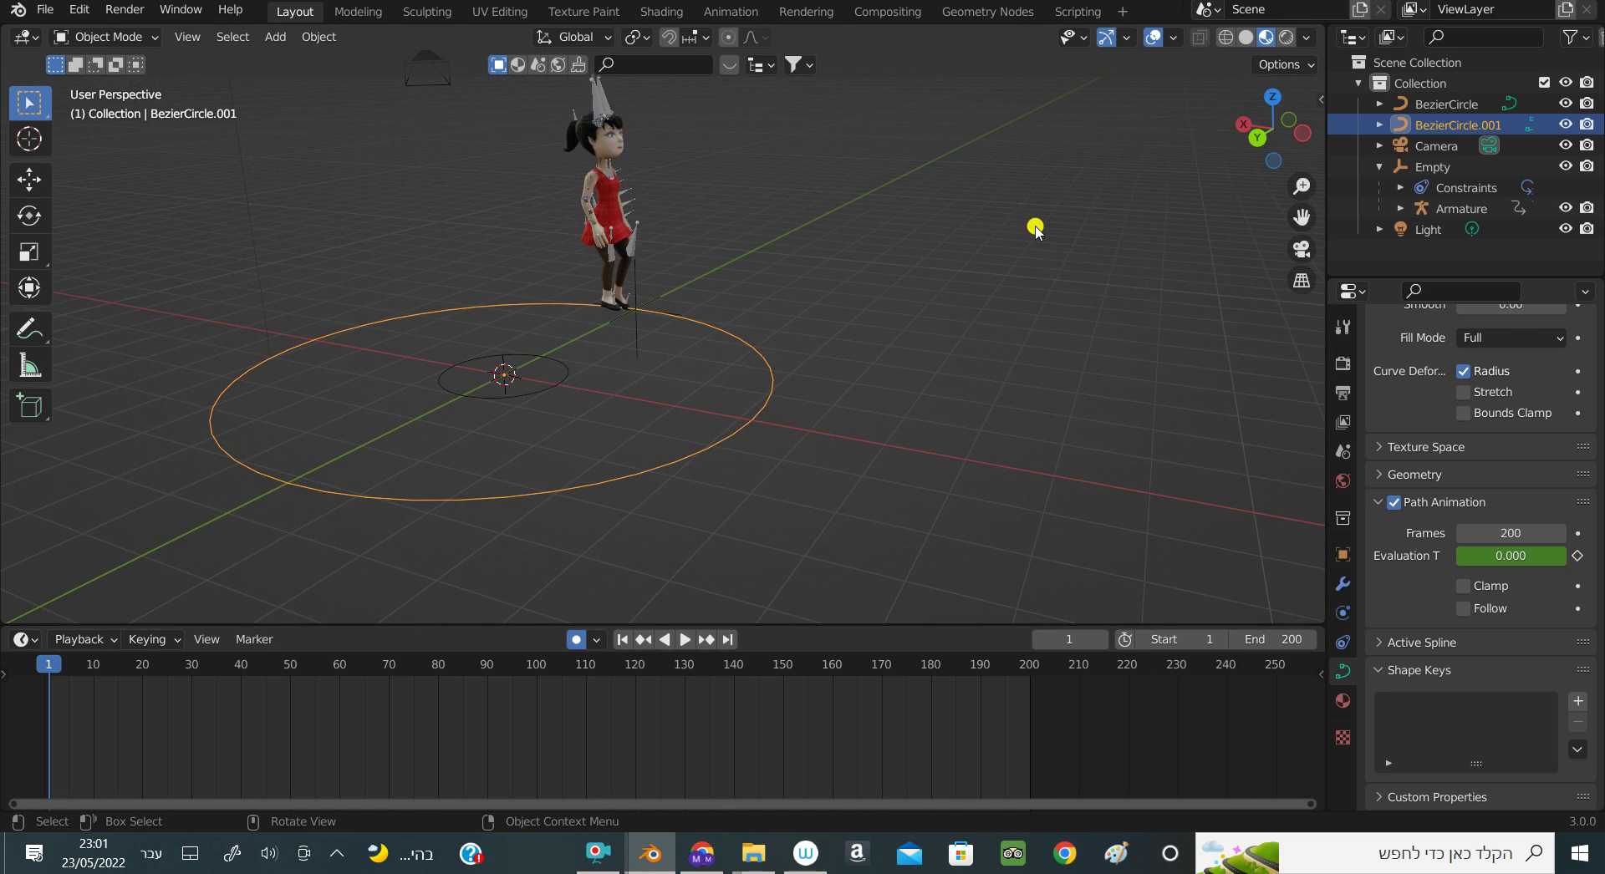
# Replay the walk from frame 1 to about frame 23, then select the girl's armature
pyautogui.press('space')
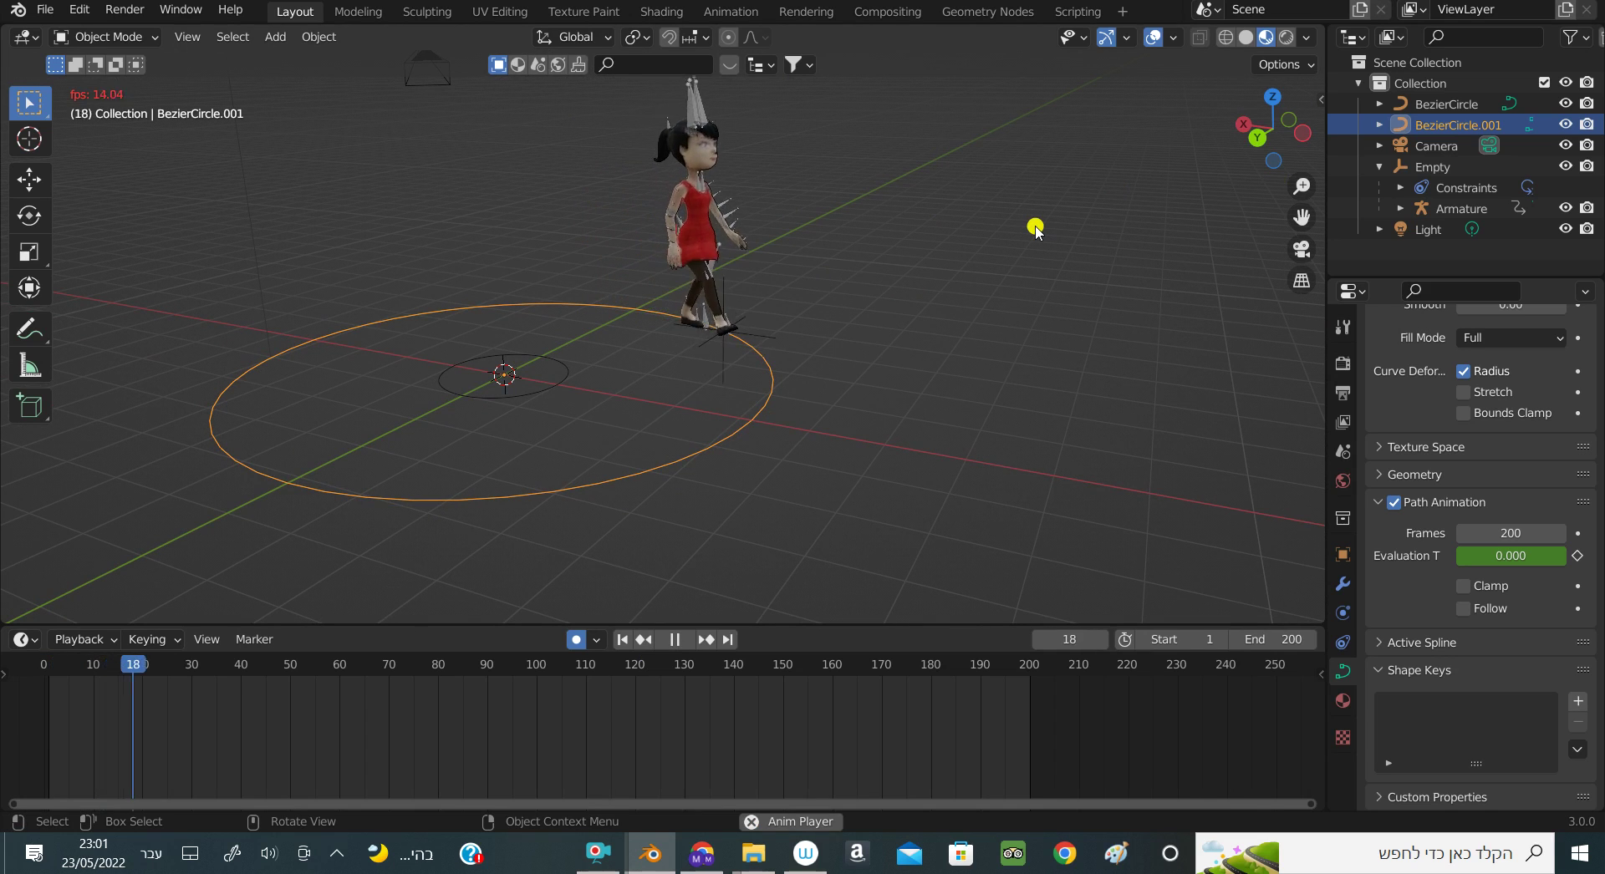
pyautogui.press('space')
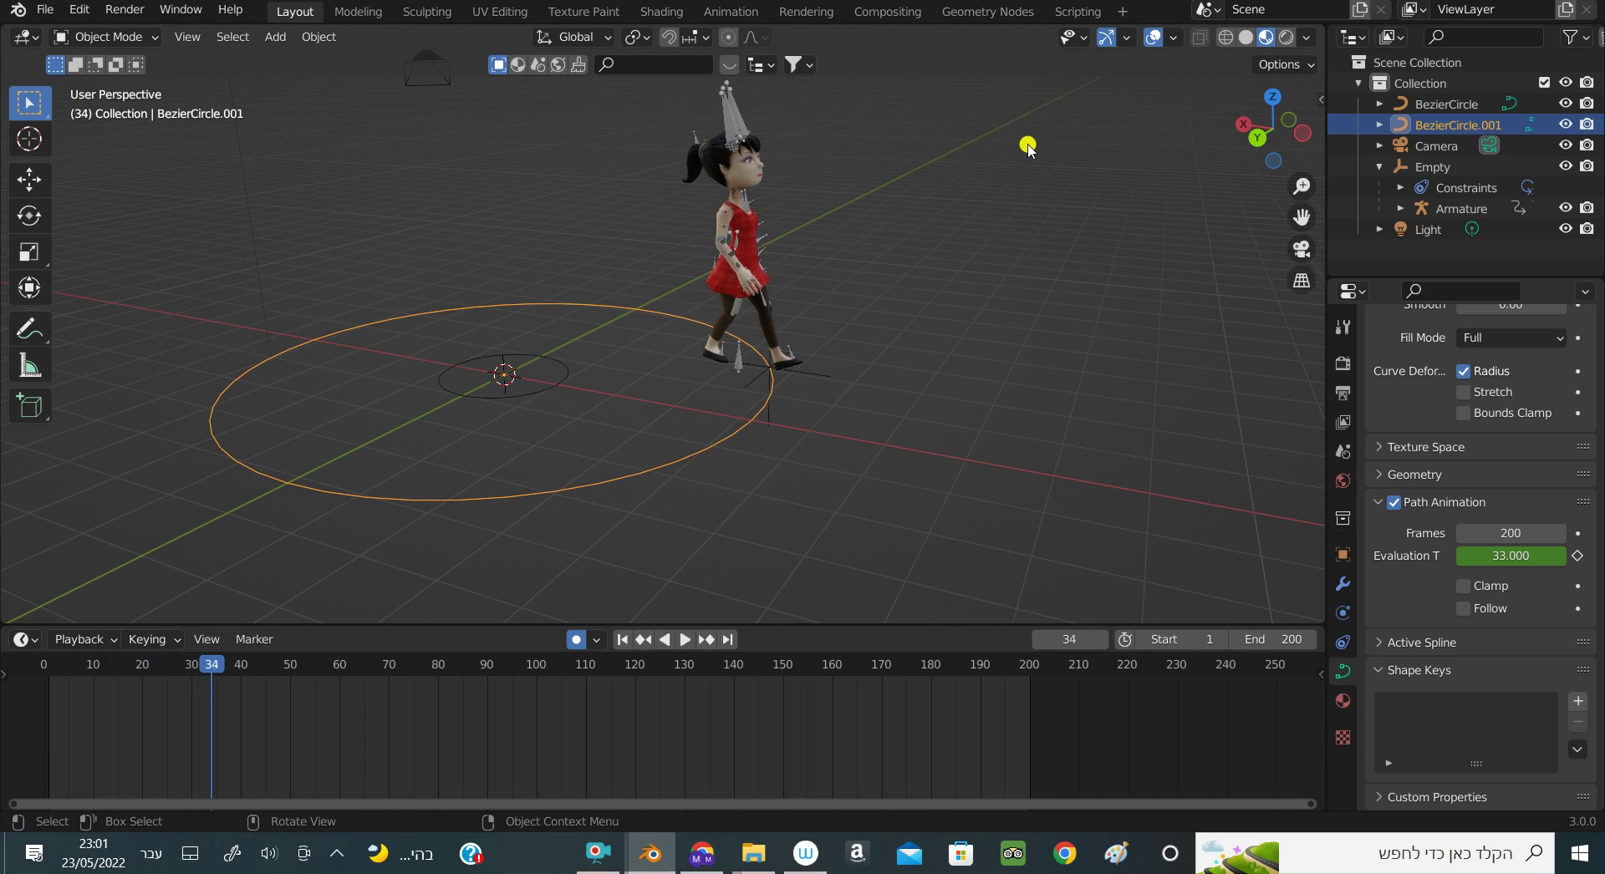
pyautogui.hotkey('shift', 'Left')
pyautogui.press('space')
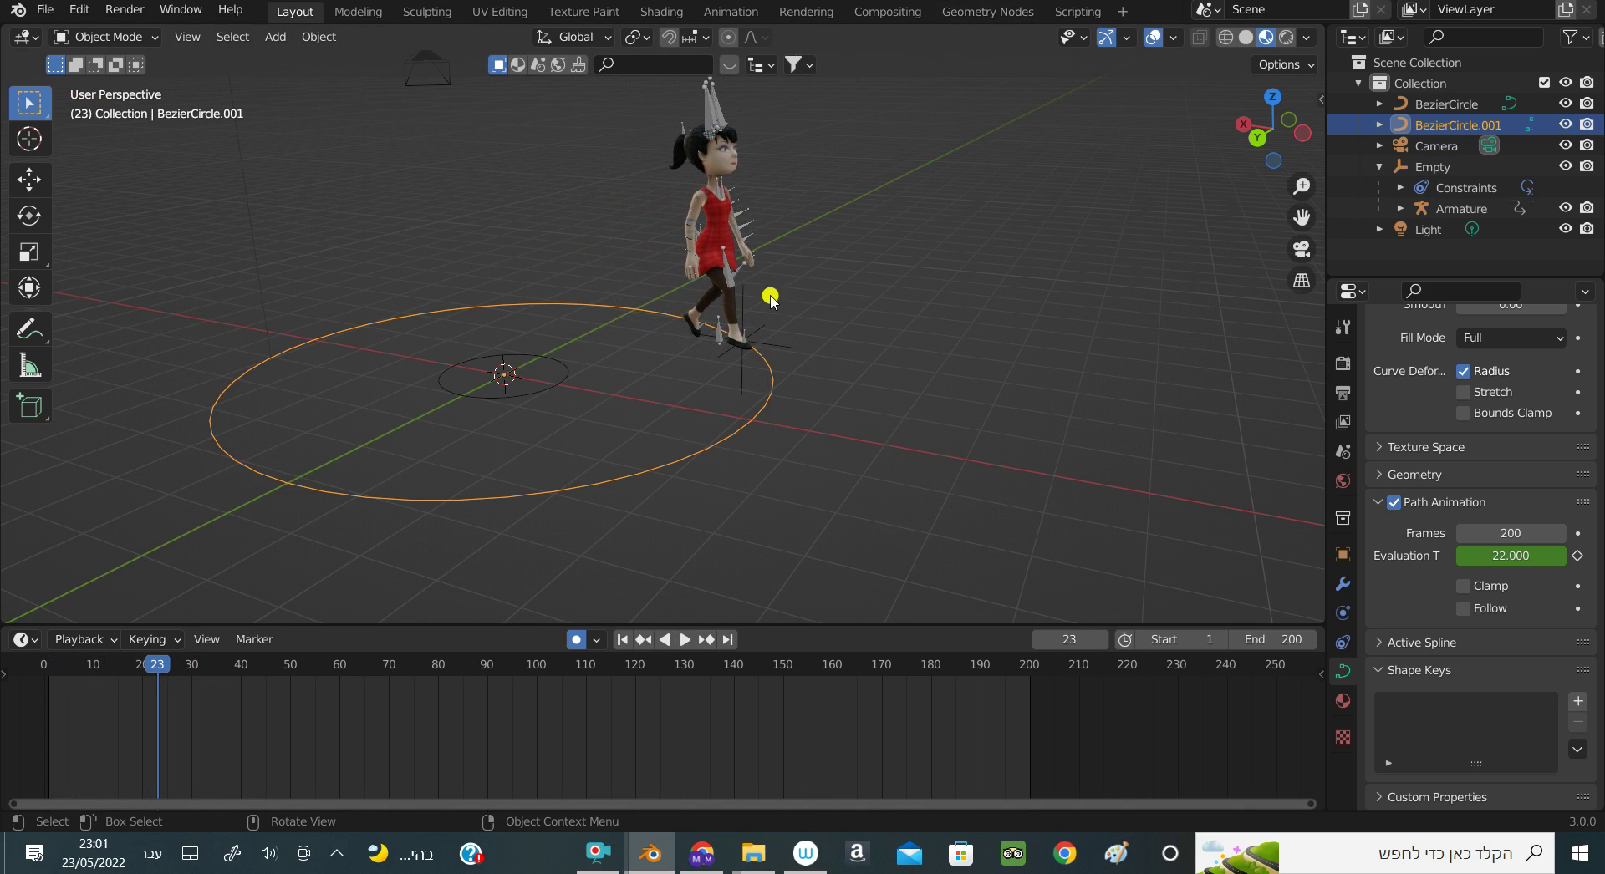
pyautogui.moveTo(1236, 160); pyautogui.dragTo(1225, 171)
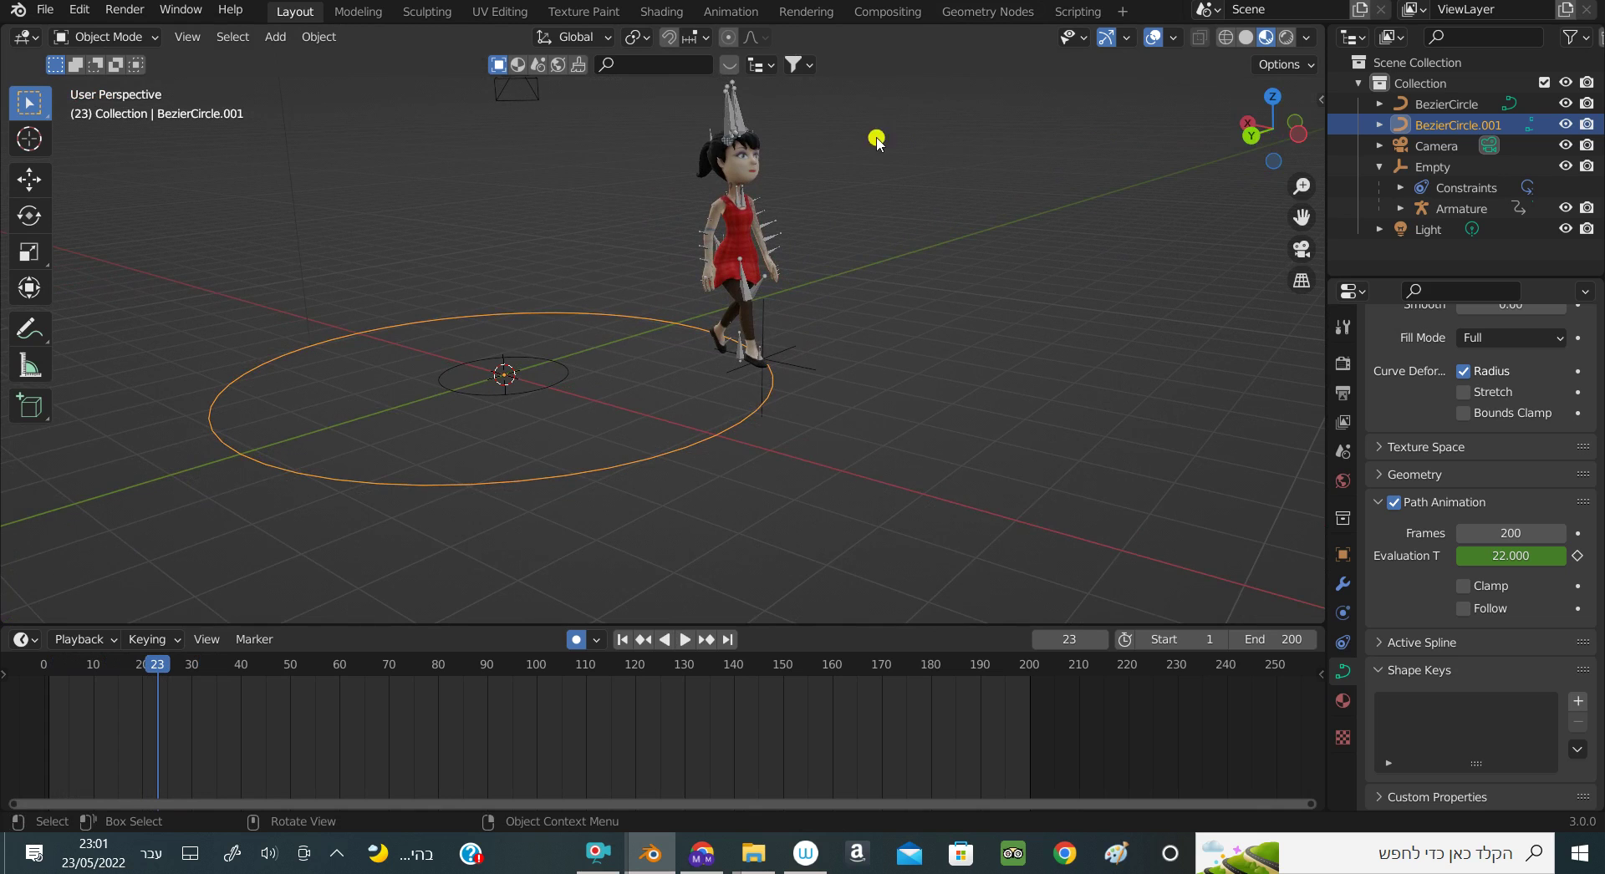
pyautogui.click(736, 151)
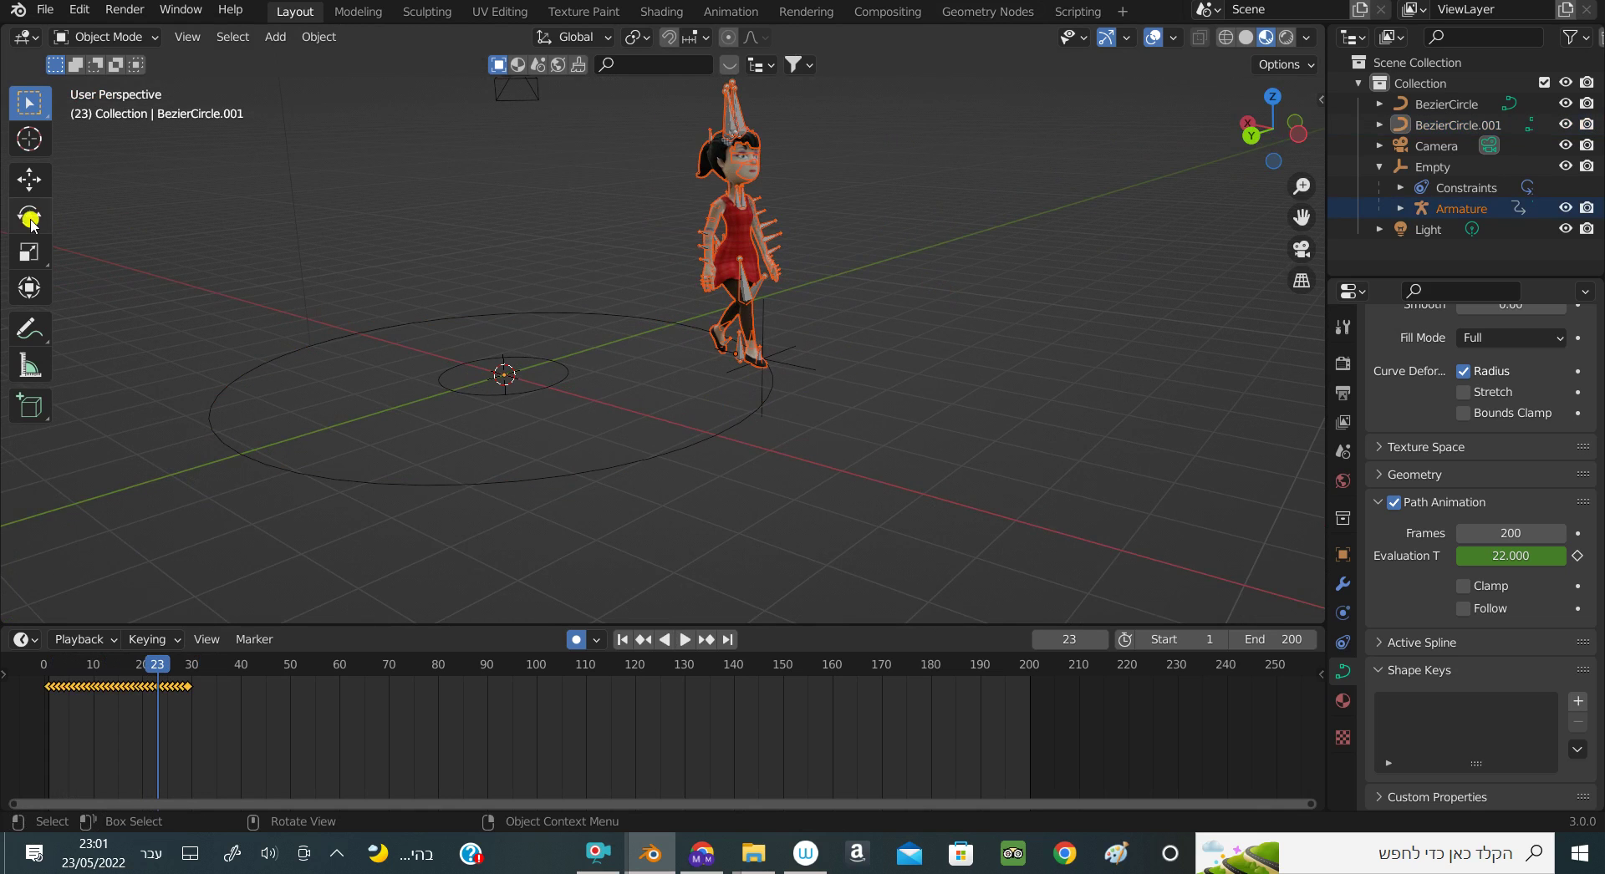
# Switch to the Rotate tool and turn the girl about her vertical axis at frame 35
pyautogui.click(30, 216)
pyautogui.moveTo(809, 366); pyautogui.dragTo(746, 374)
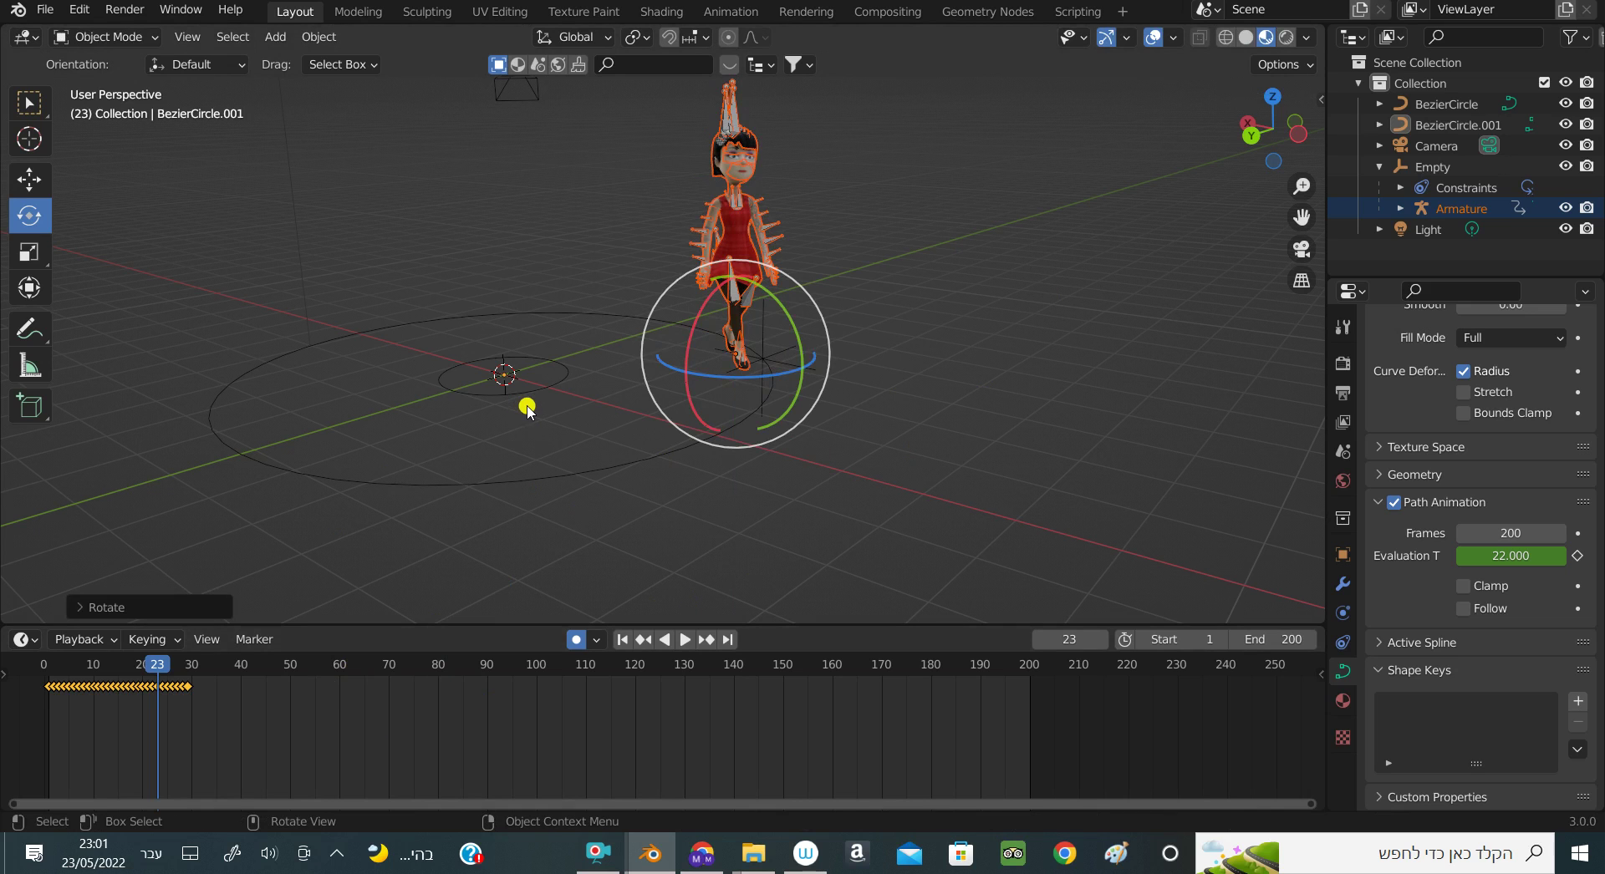
pyautogui.press('space')
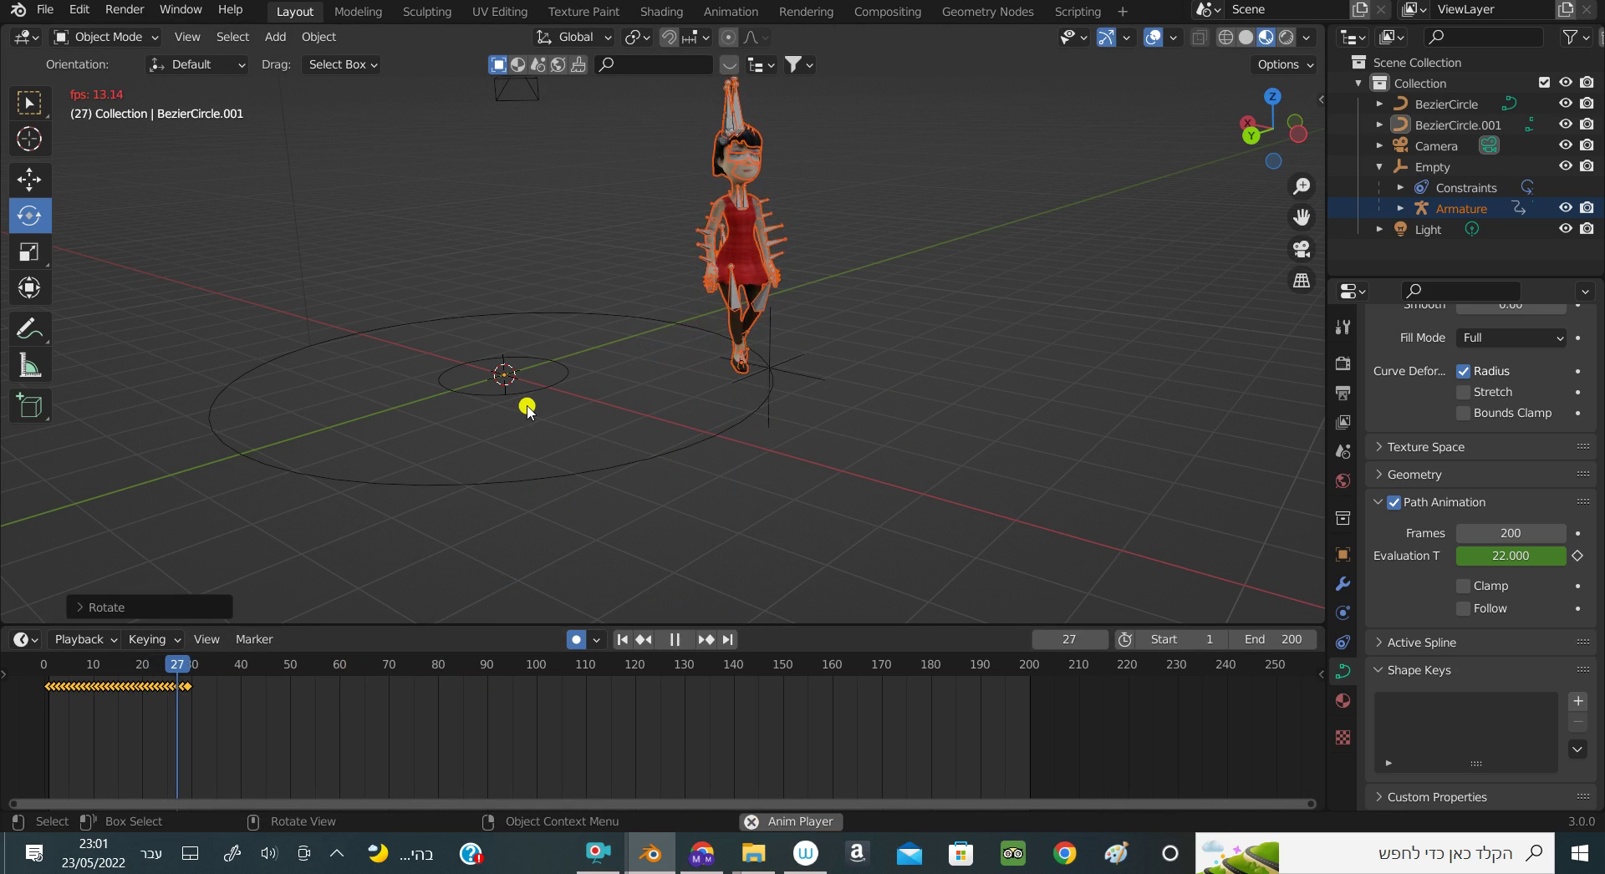
pyautogui.press('space')
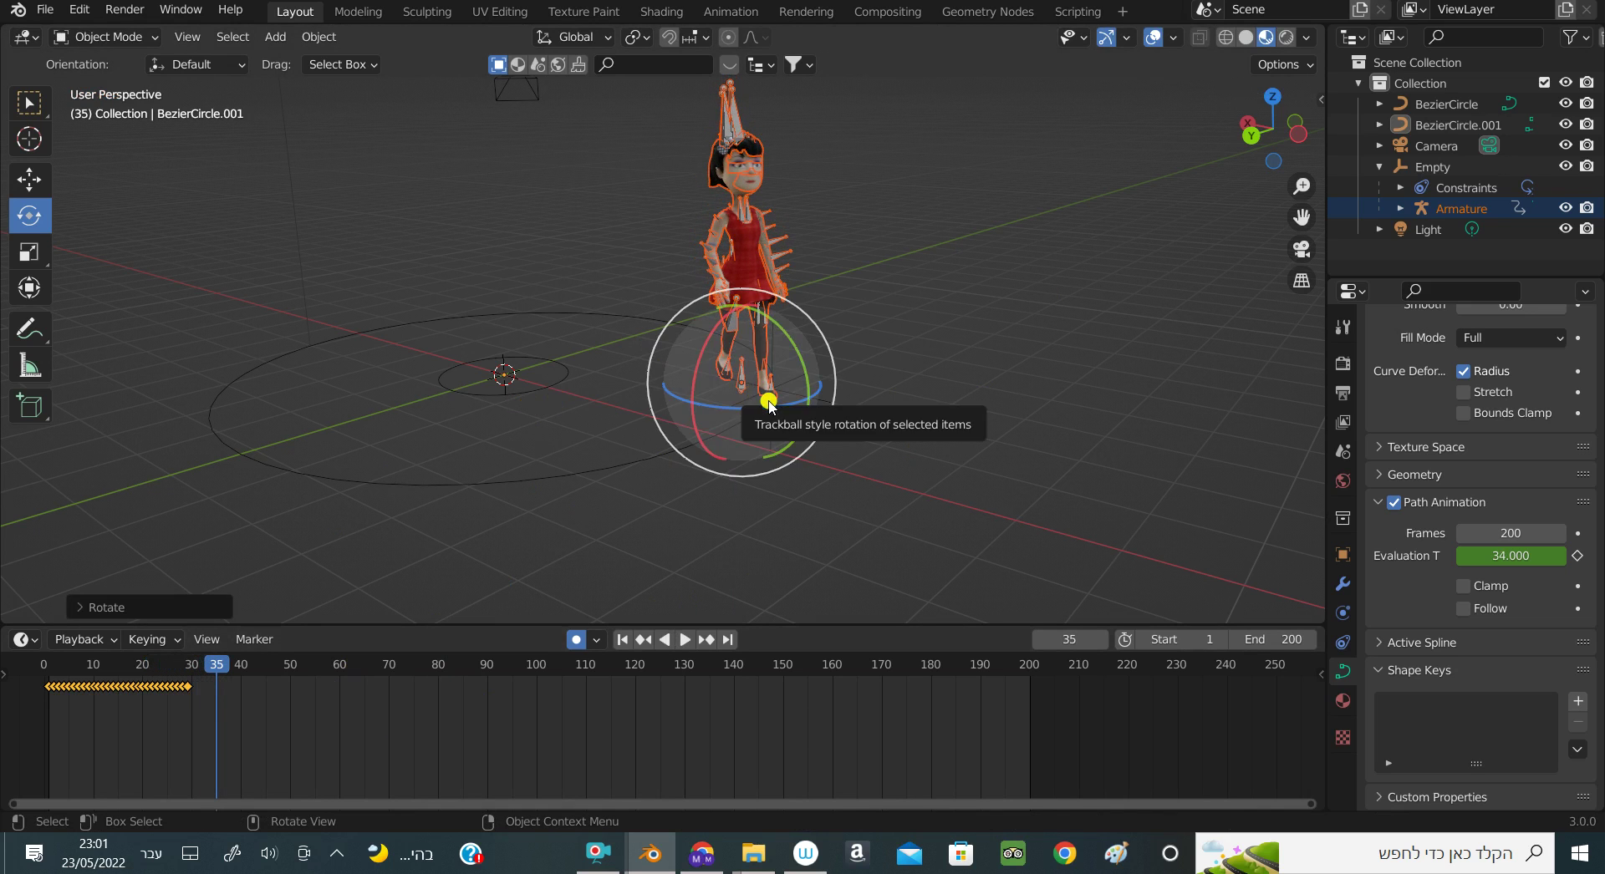
pyautogui.moveTo(740, 385); pyautogui.dragTo(745, 402)
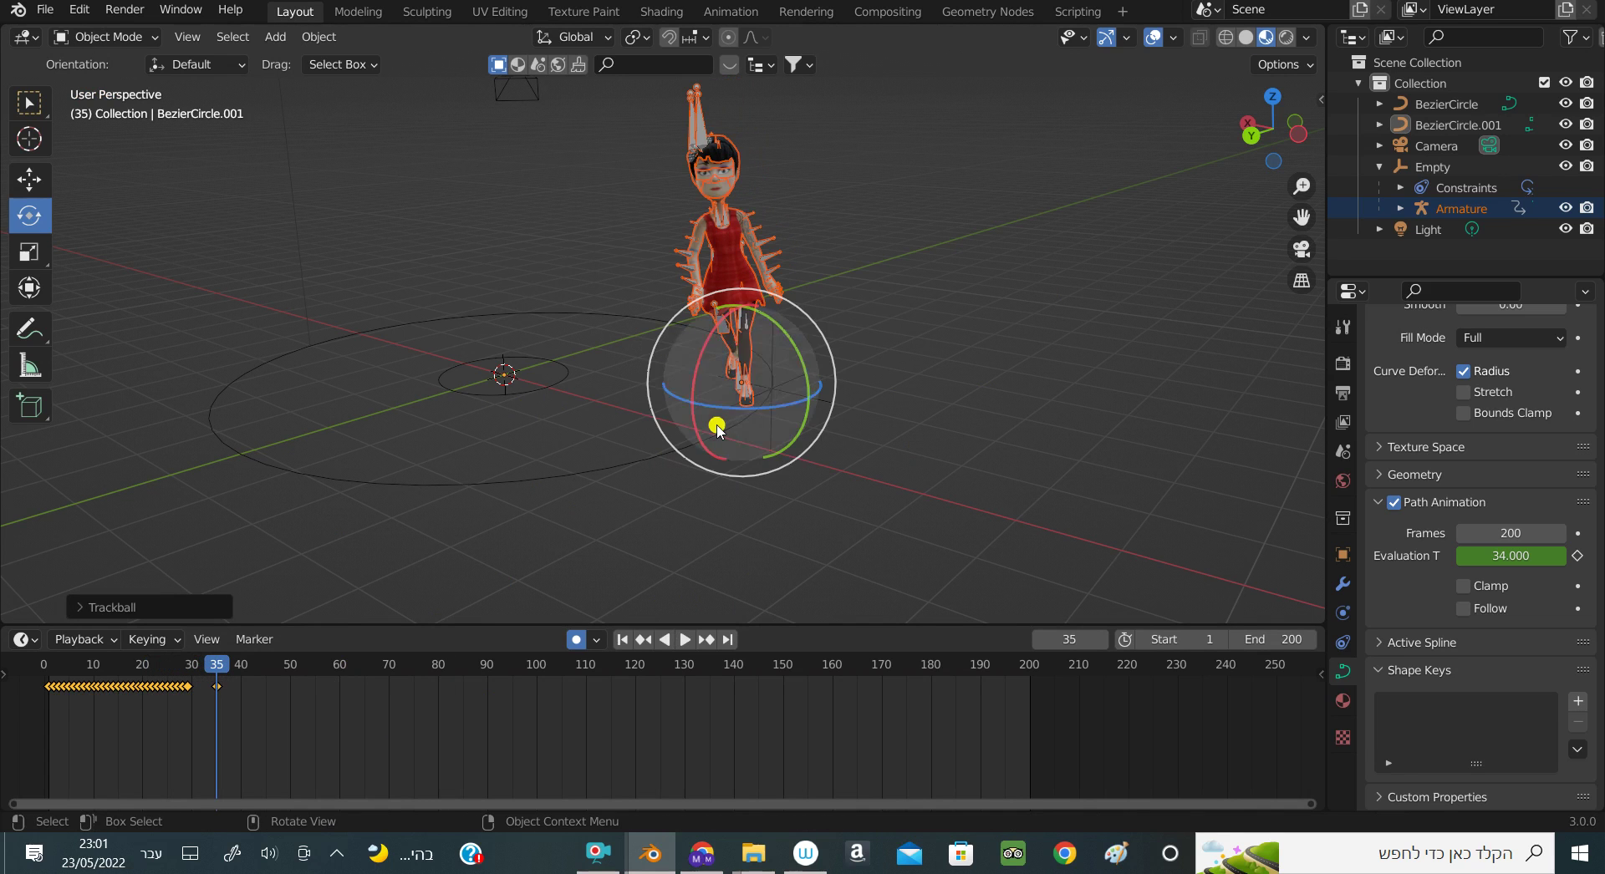
pyautogui.hotkey('ctrl', 'z')
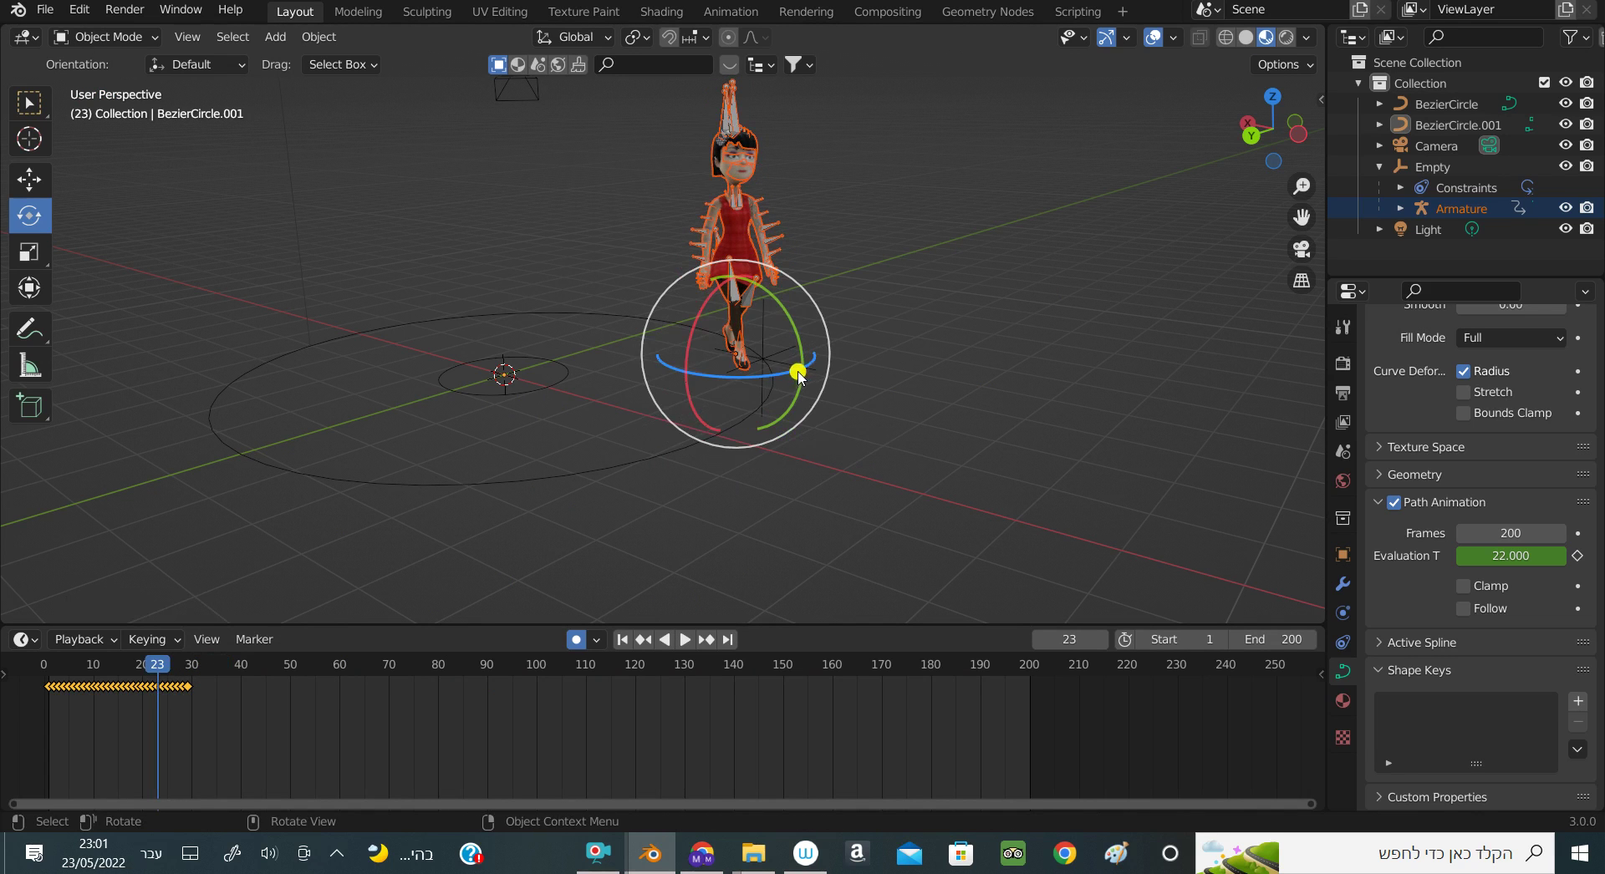
pyautogui.moveTo(790, 366); pyautogui.dragTo(765, 381)
# At frame 46, turn the girl to face along the circular path
pyautogui.press('space')
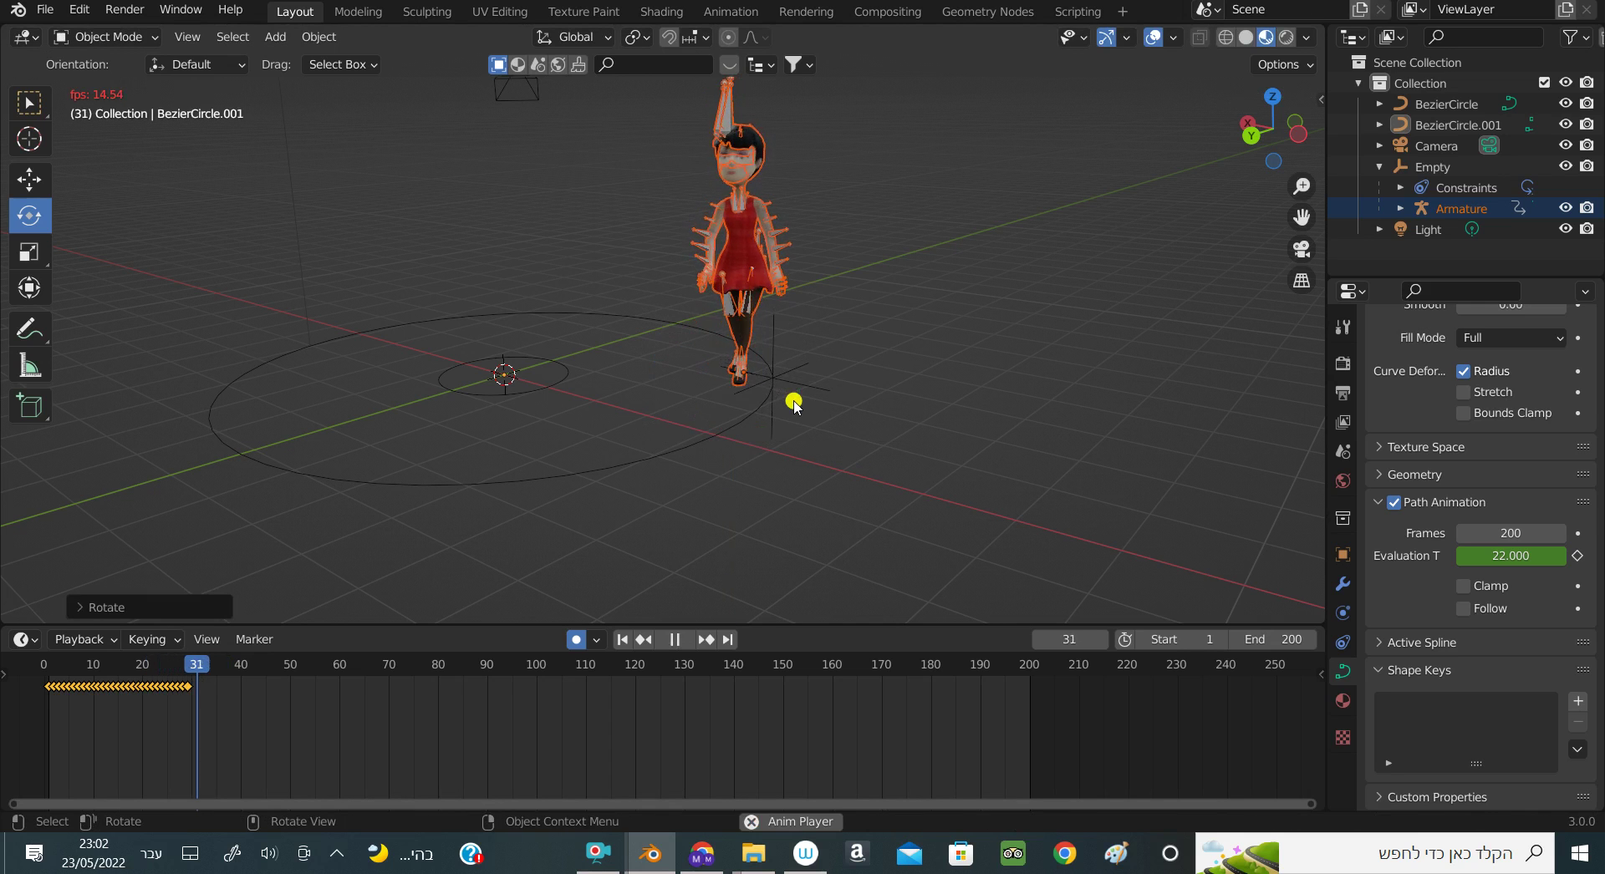
pyautogui.press('space')
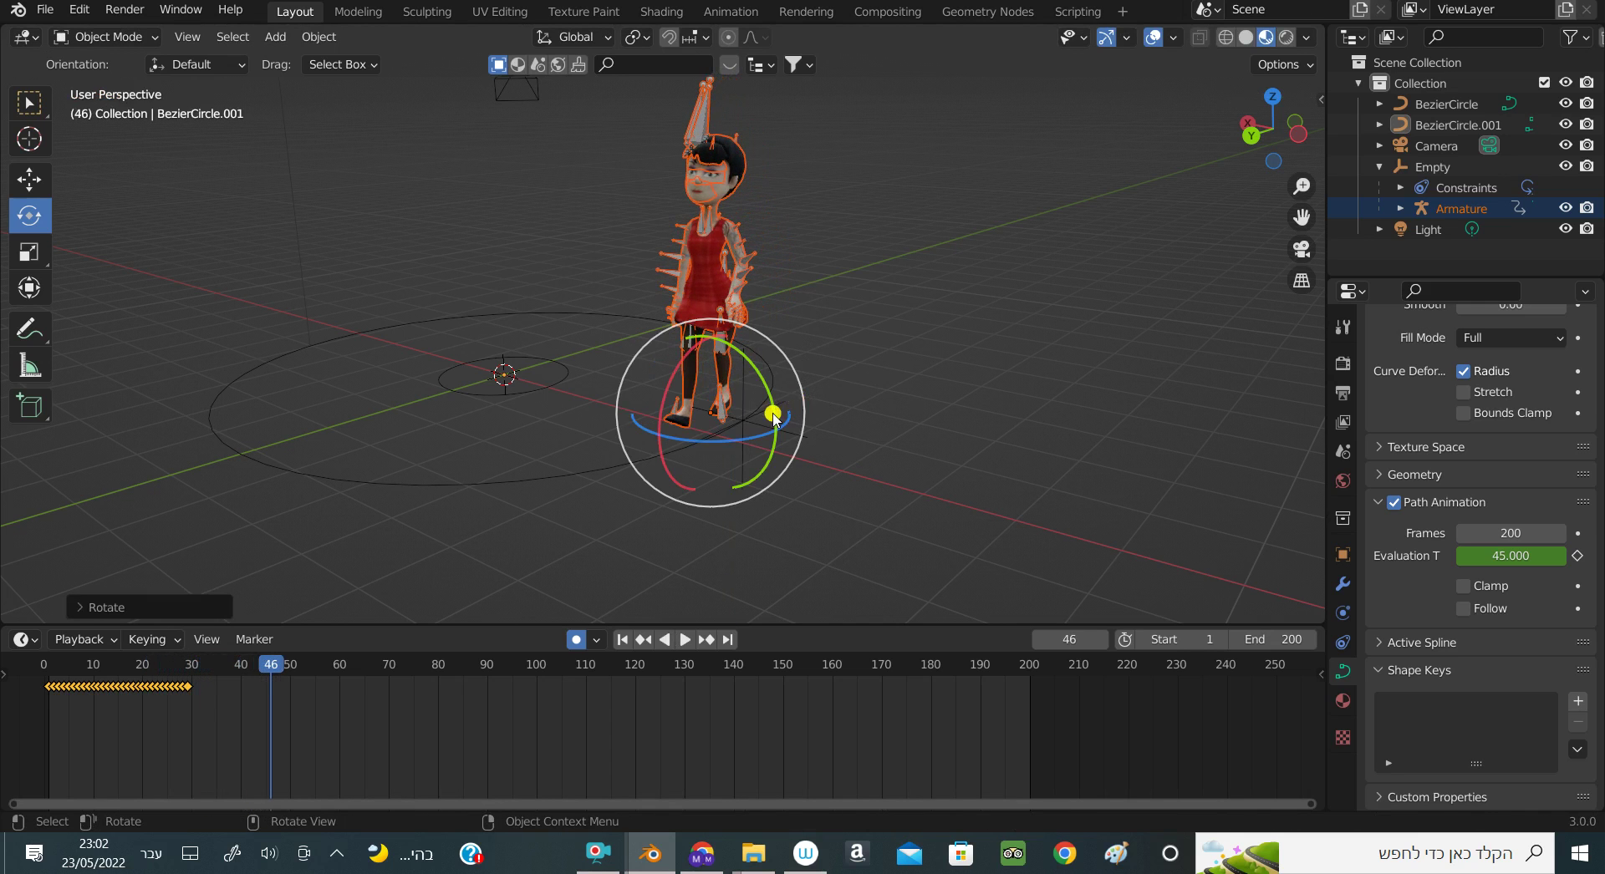
pyautogui.moveTo(752, 437); pyautogui.dragTo(731, 437)
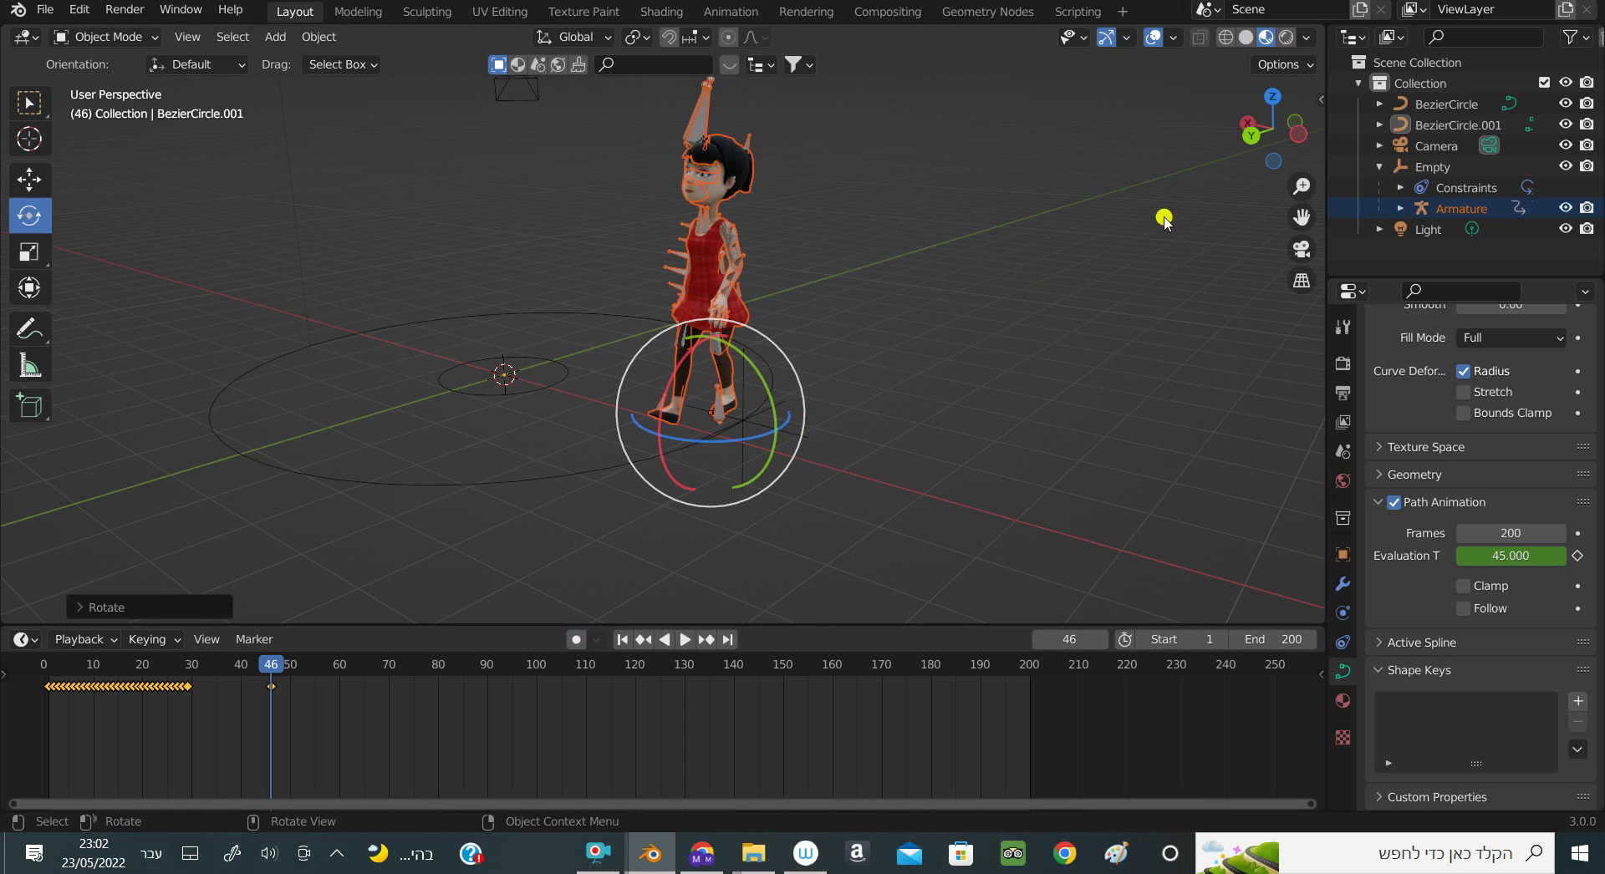
pyautogui.moveTo(1258, 125); pyautogui.dragTo(1220, 134)
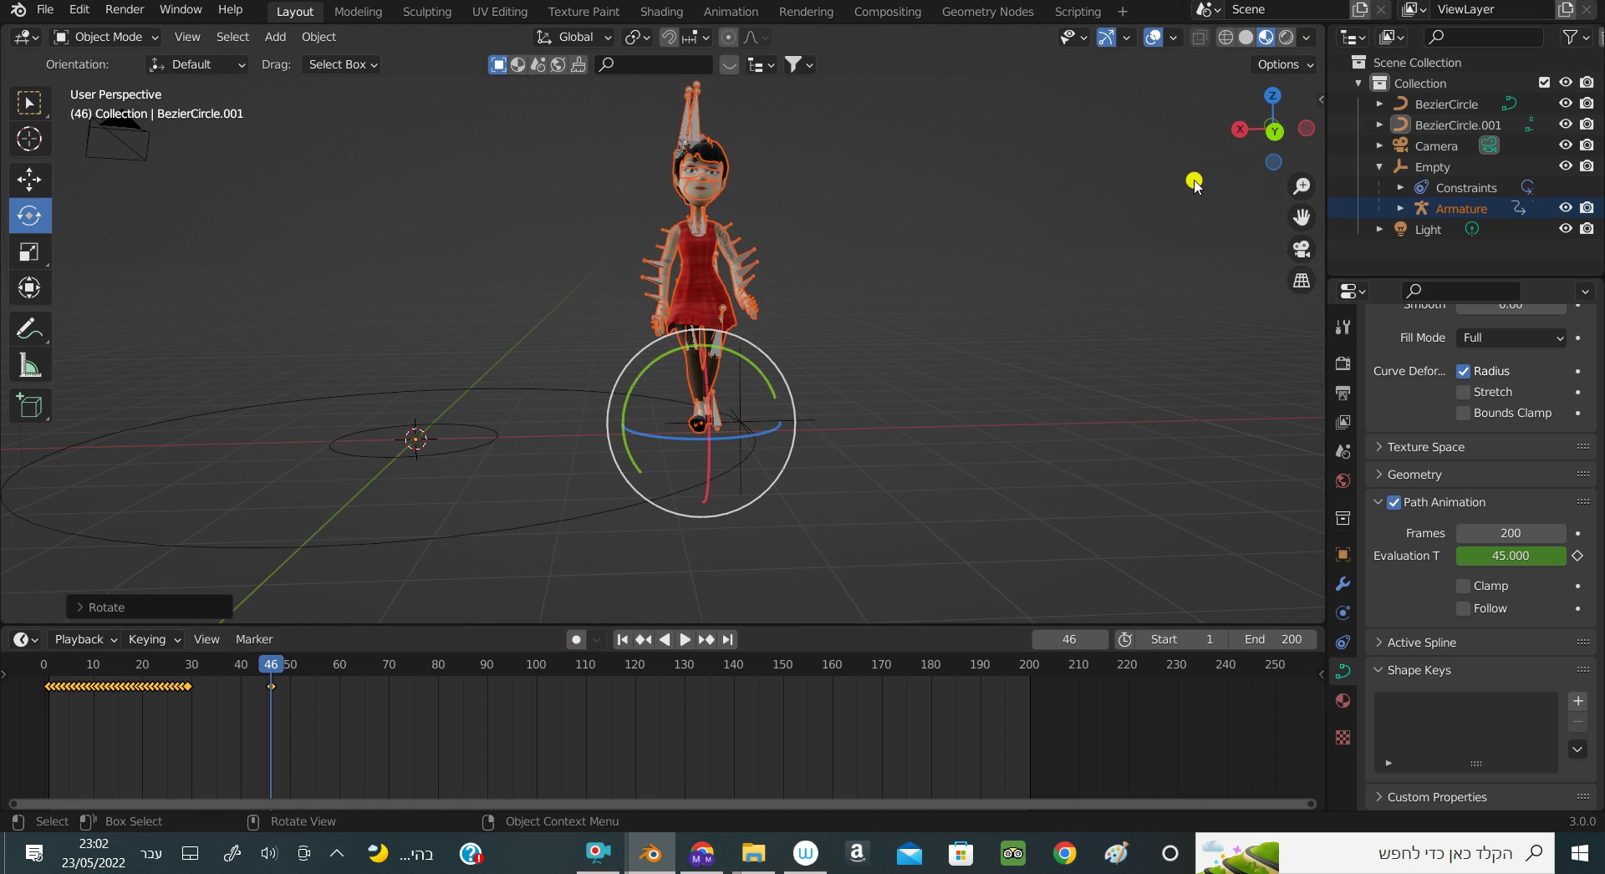
pyautogui.moveTo(1258, 146)
pyautogui.mouseDown()
pyautogui.moveTo(1228, 152)
pyautogui.moveTo(1258, 146)
pyautogui.mouseUp()
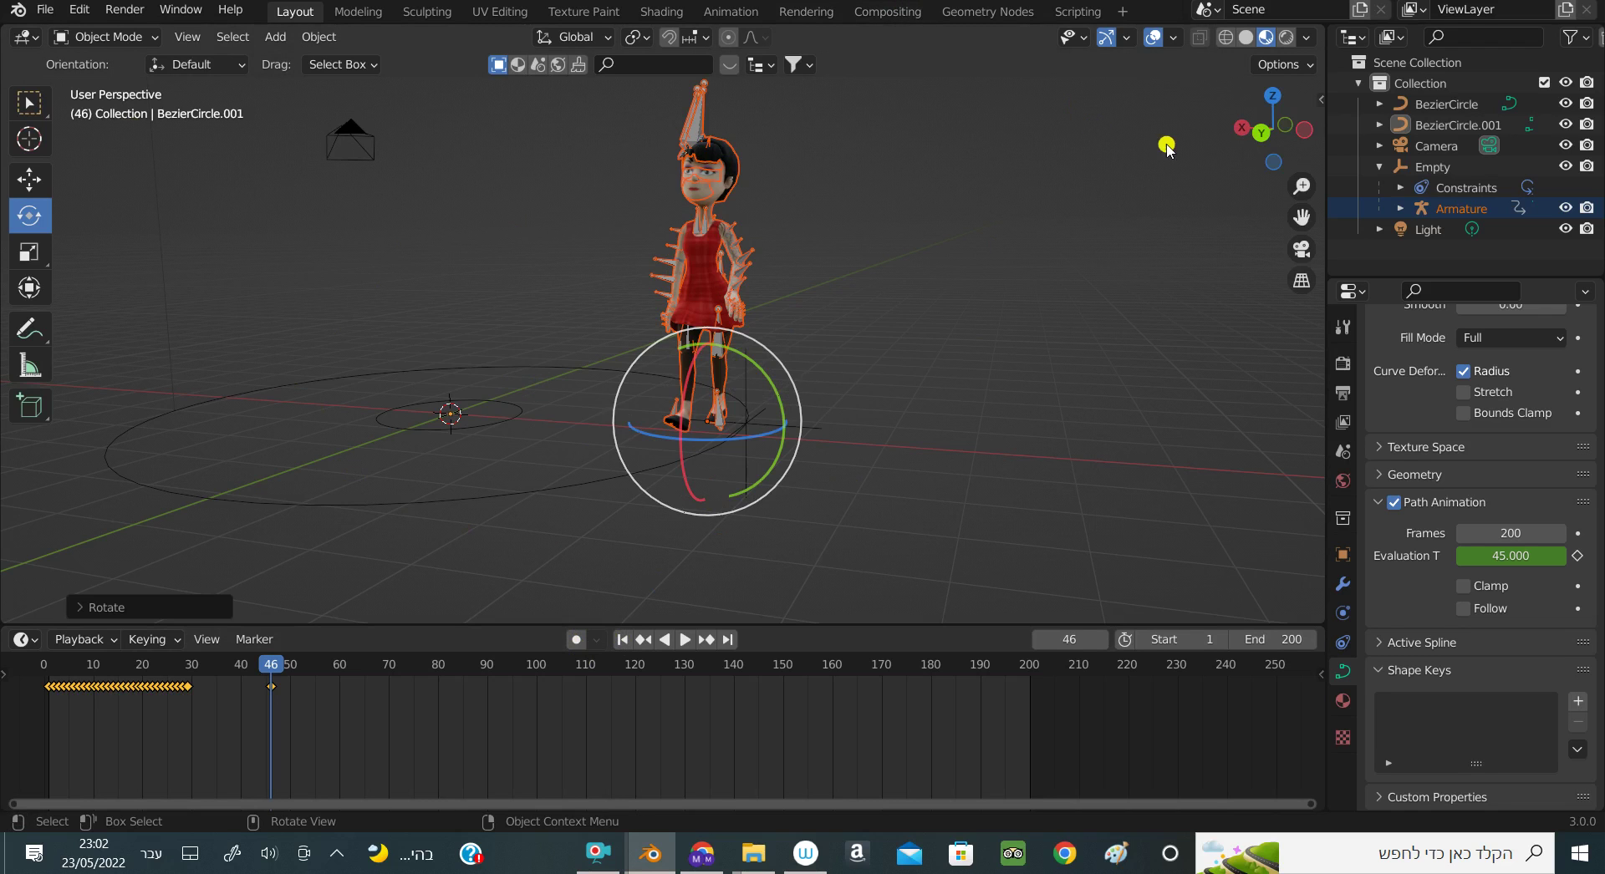
pyautogui.moveTo(1250, 133); pyautogui.dragTo(1258, 136)
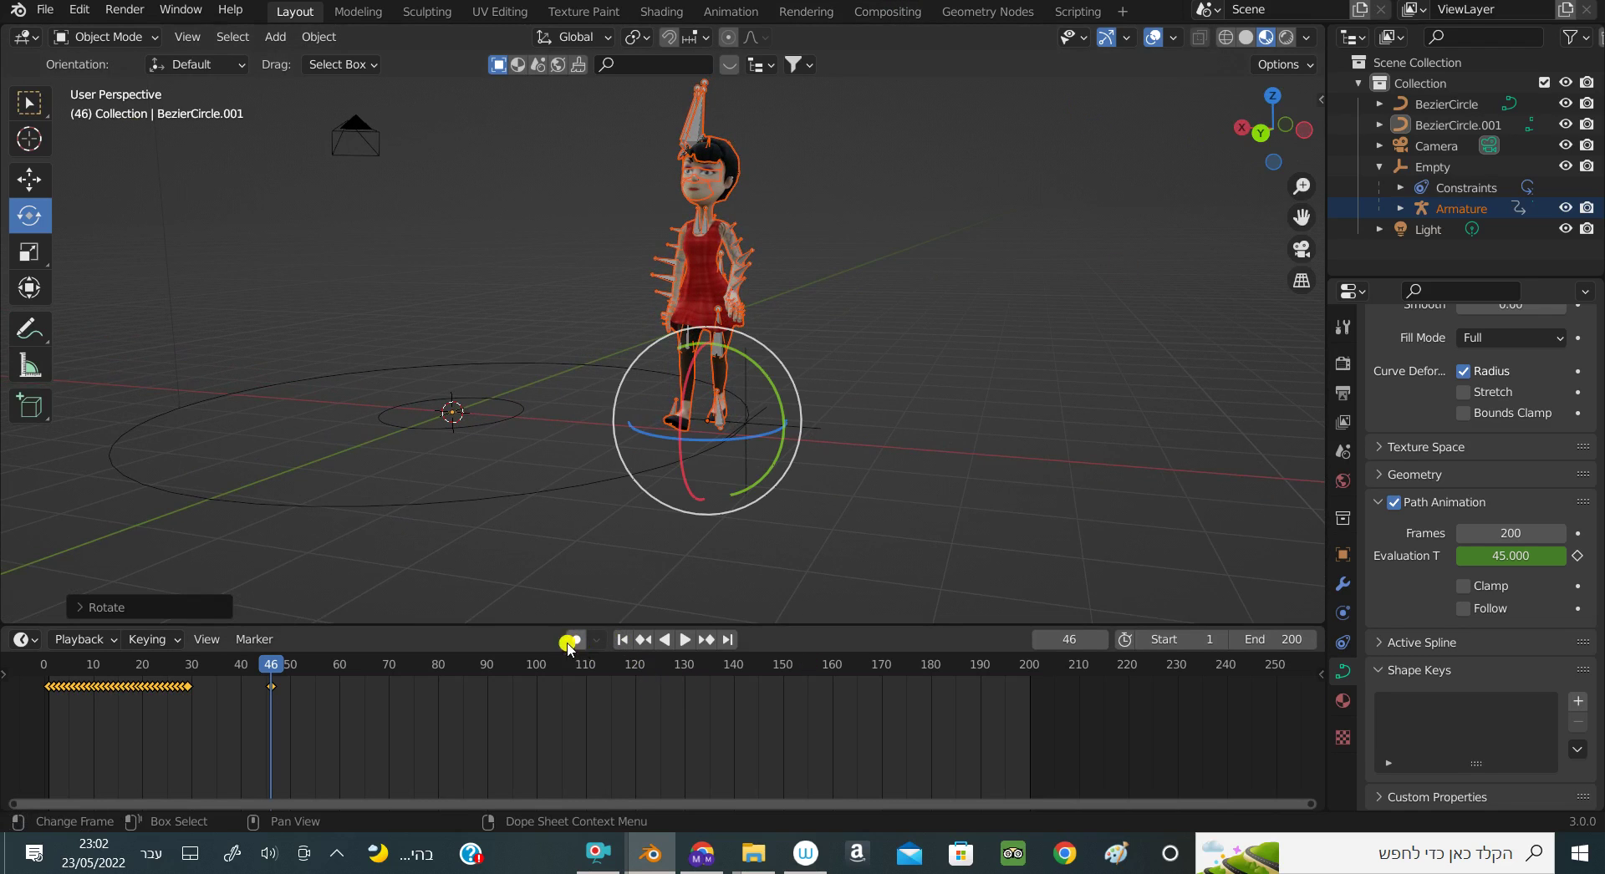
pyautogui.moveTo(727, 469)
pyautogui.mouseDown()
pyautogui.moveTo(724, 442)
pyautogui.moveTo(677, 469)
pyautogui.mouseUp()
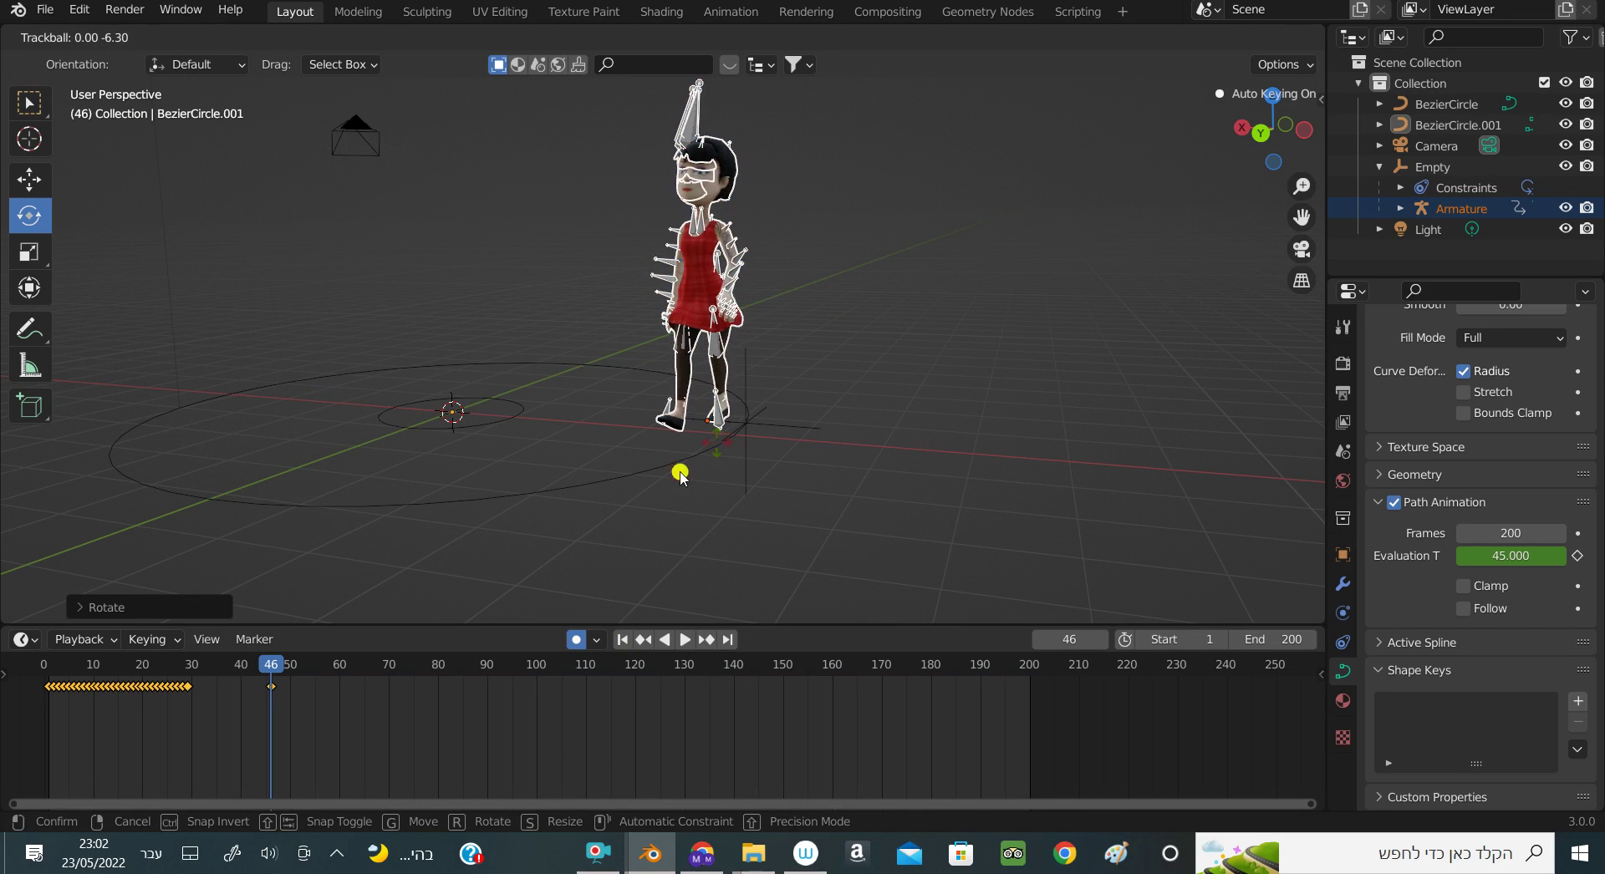
# At frame 70, rotate the girl about Z by roughly −25° and auto-key it
pyautogui.press('space')
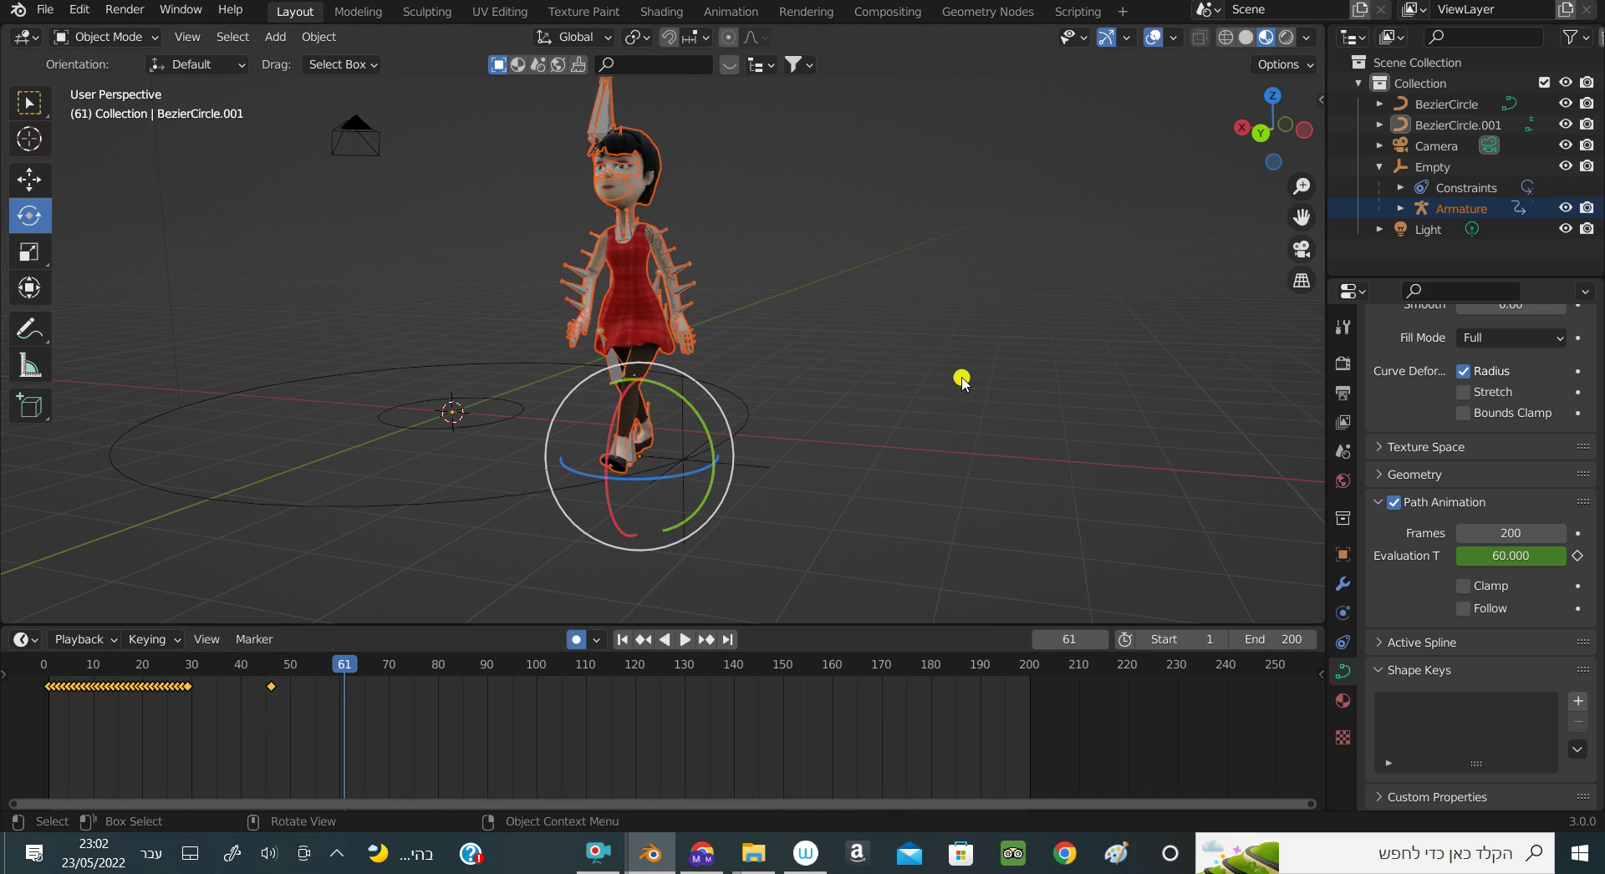
pyautogui.click(684, 640)
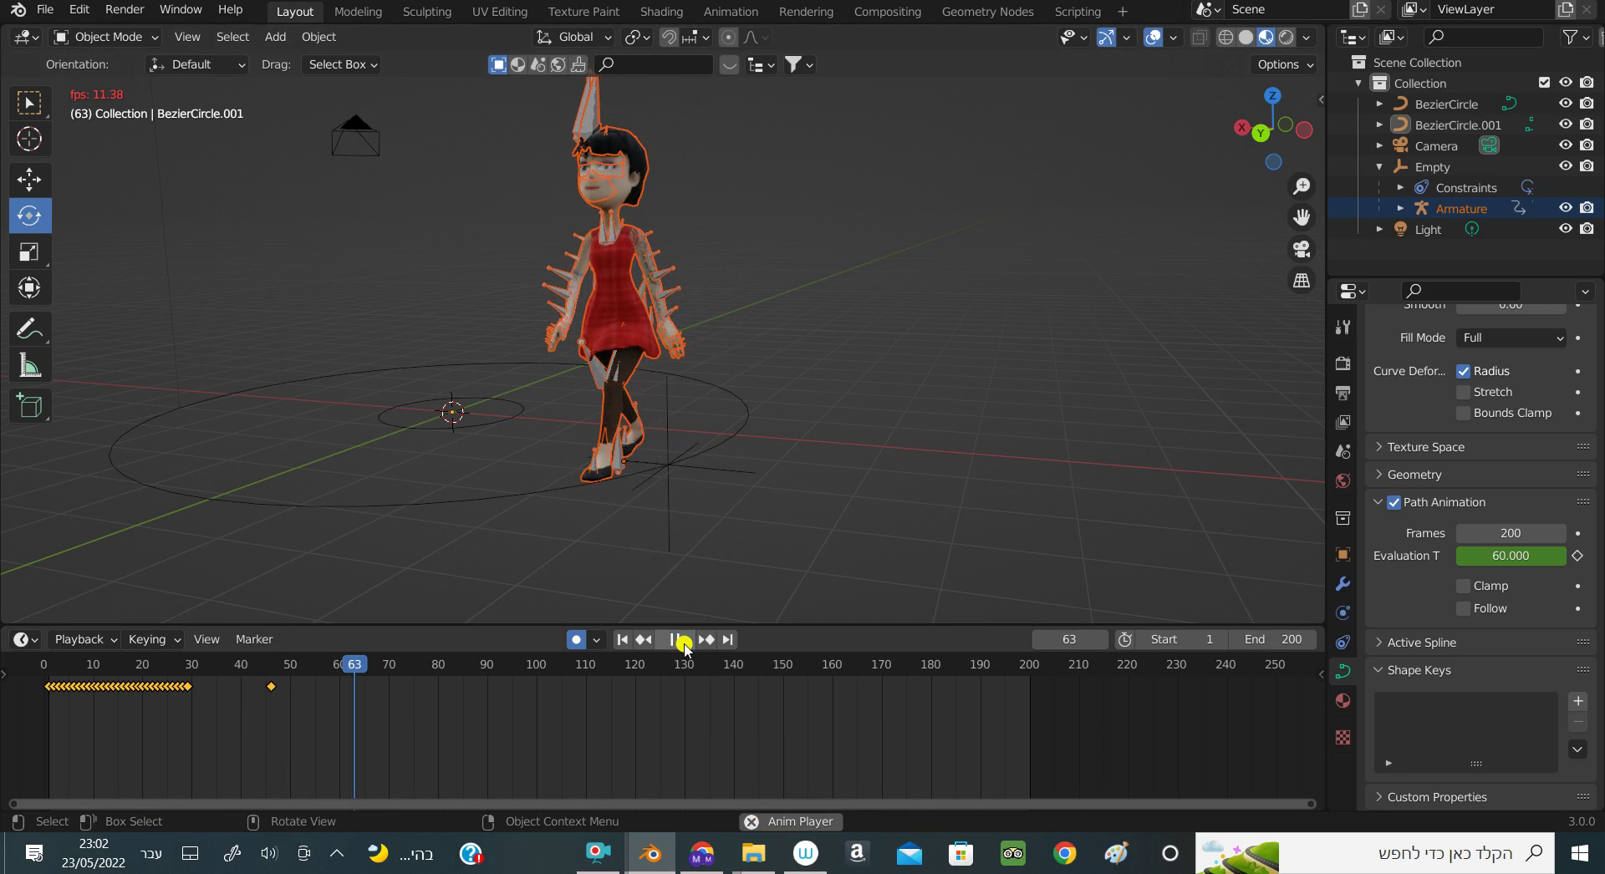
pyautogui.click(684, 640)
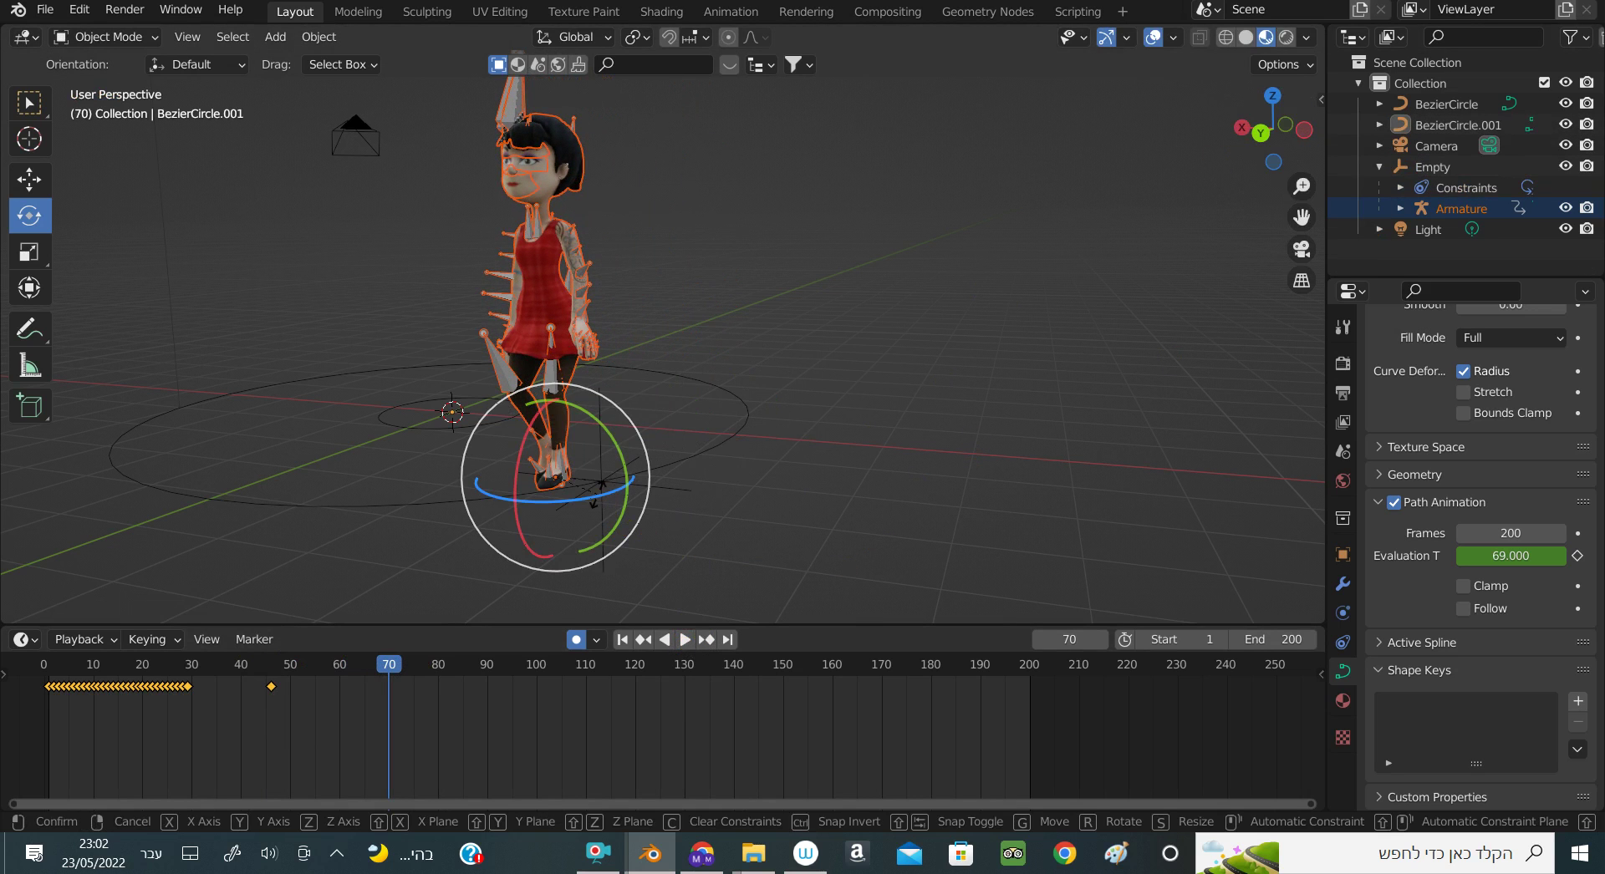
pyautogui.press('r')
pyautogui.press('z')
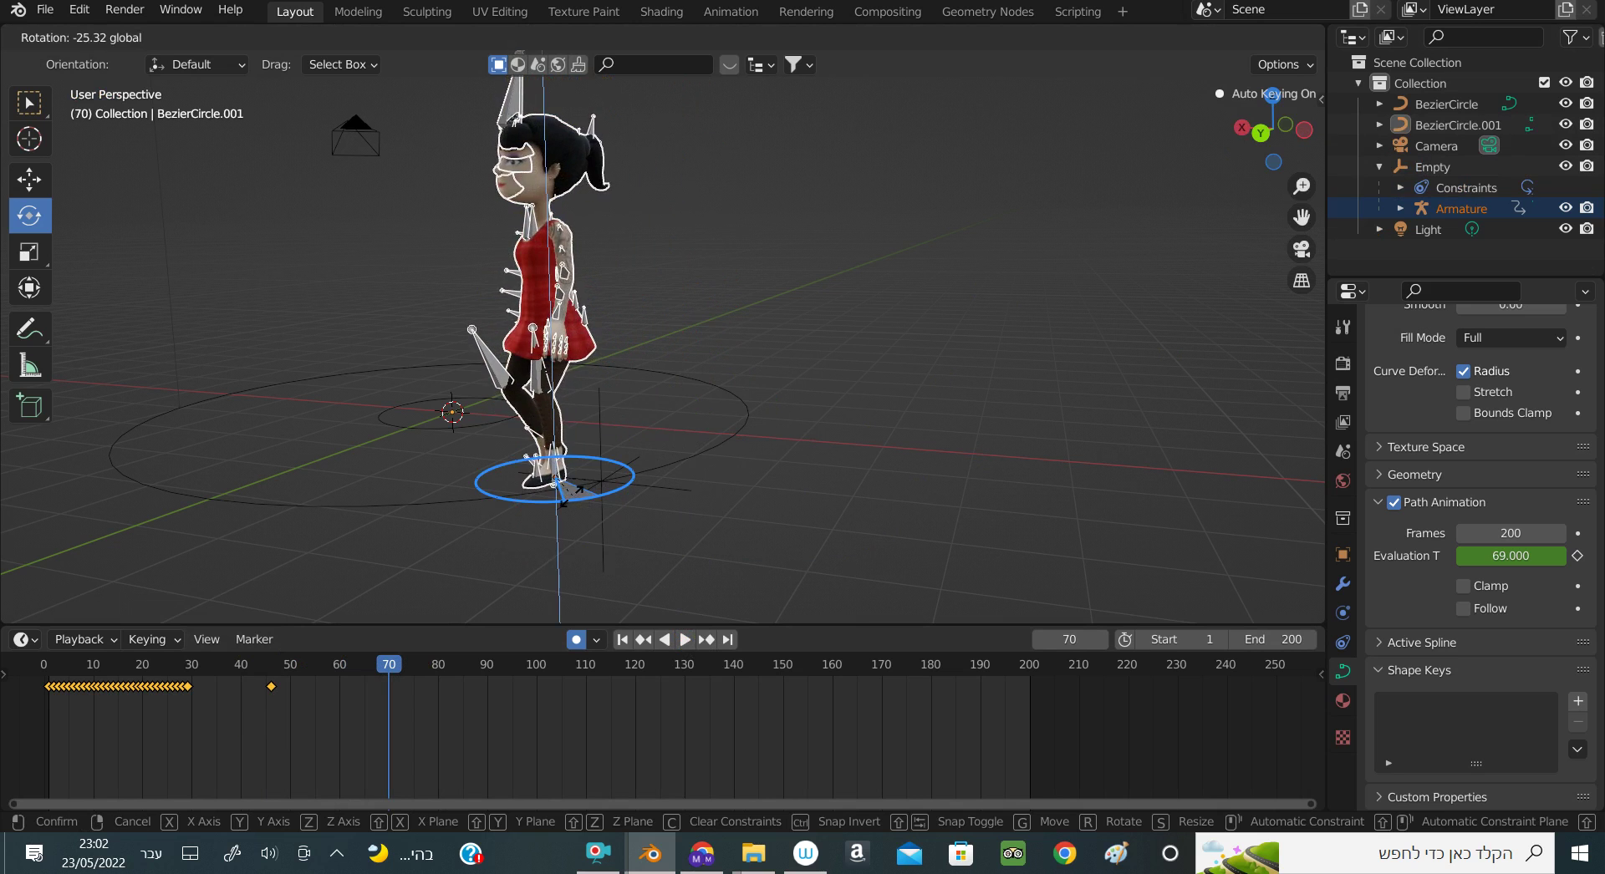
pyautogui.click(566, 597)
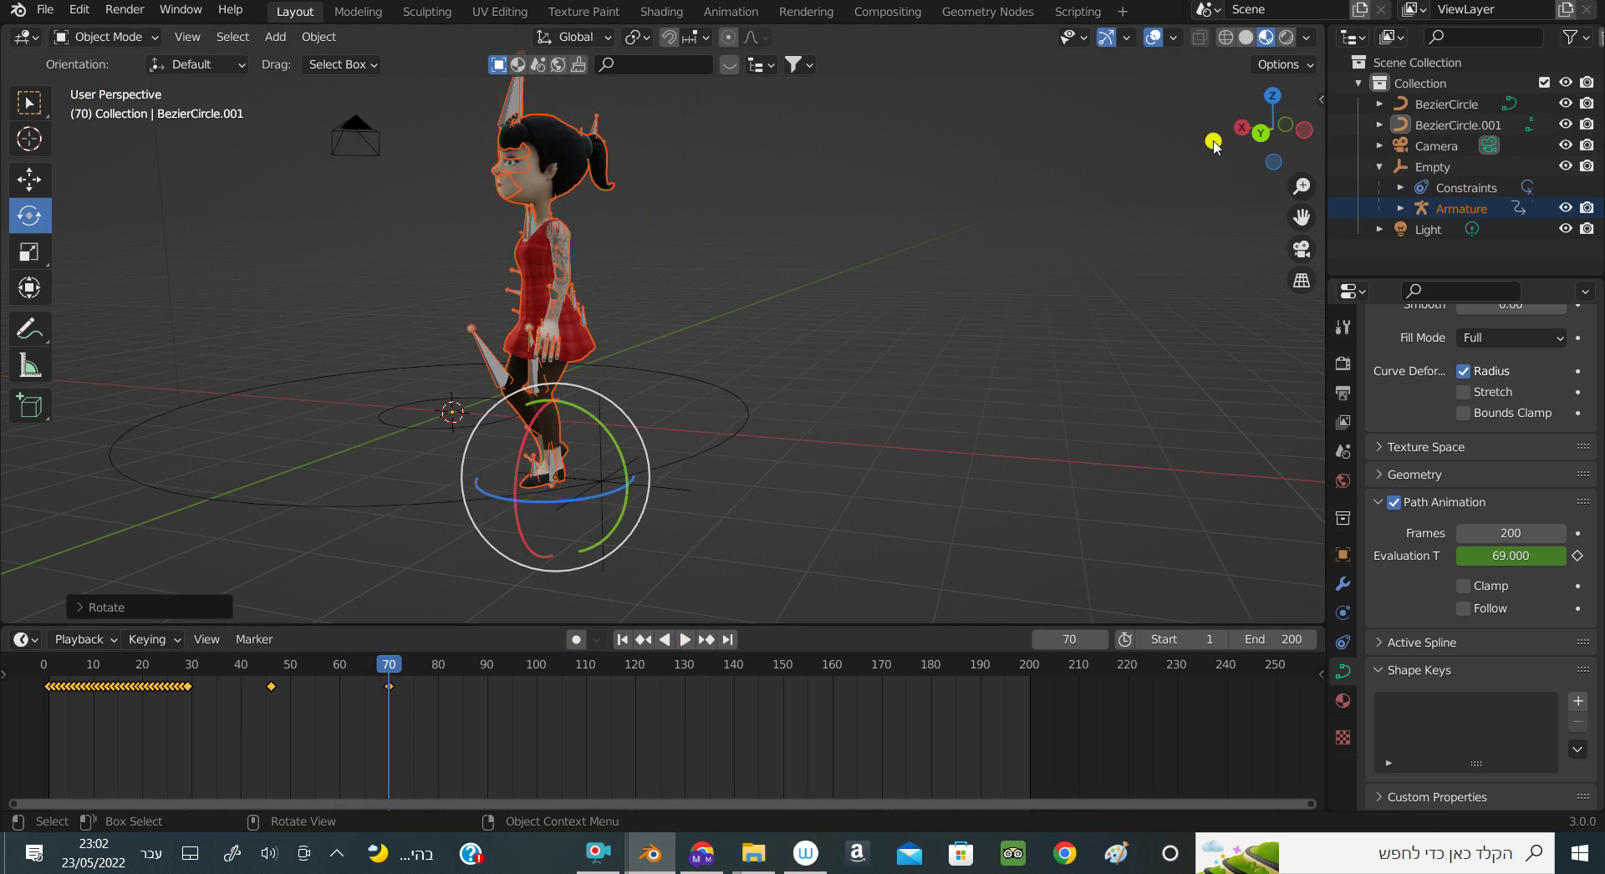
pyautogui.moveTo(1267, 134); pyautogui.dragTo(1212, 146)
pyautogui.scroll(-3, 1034, 320)
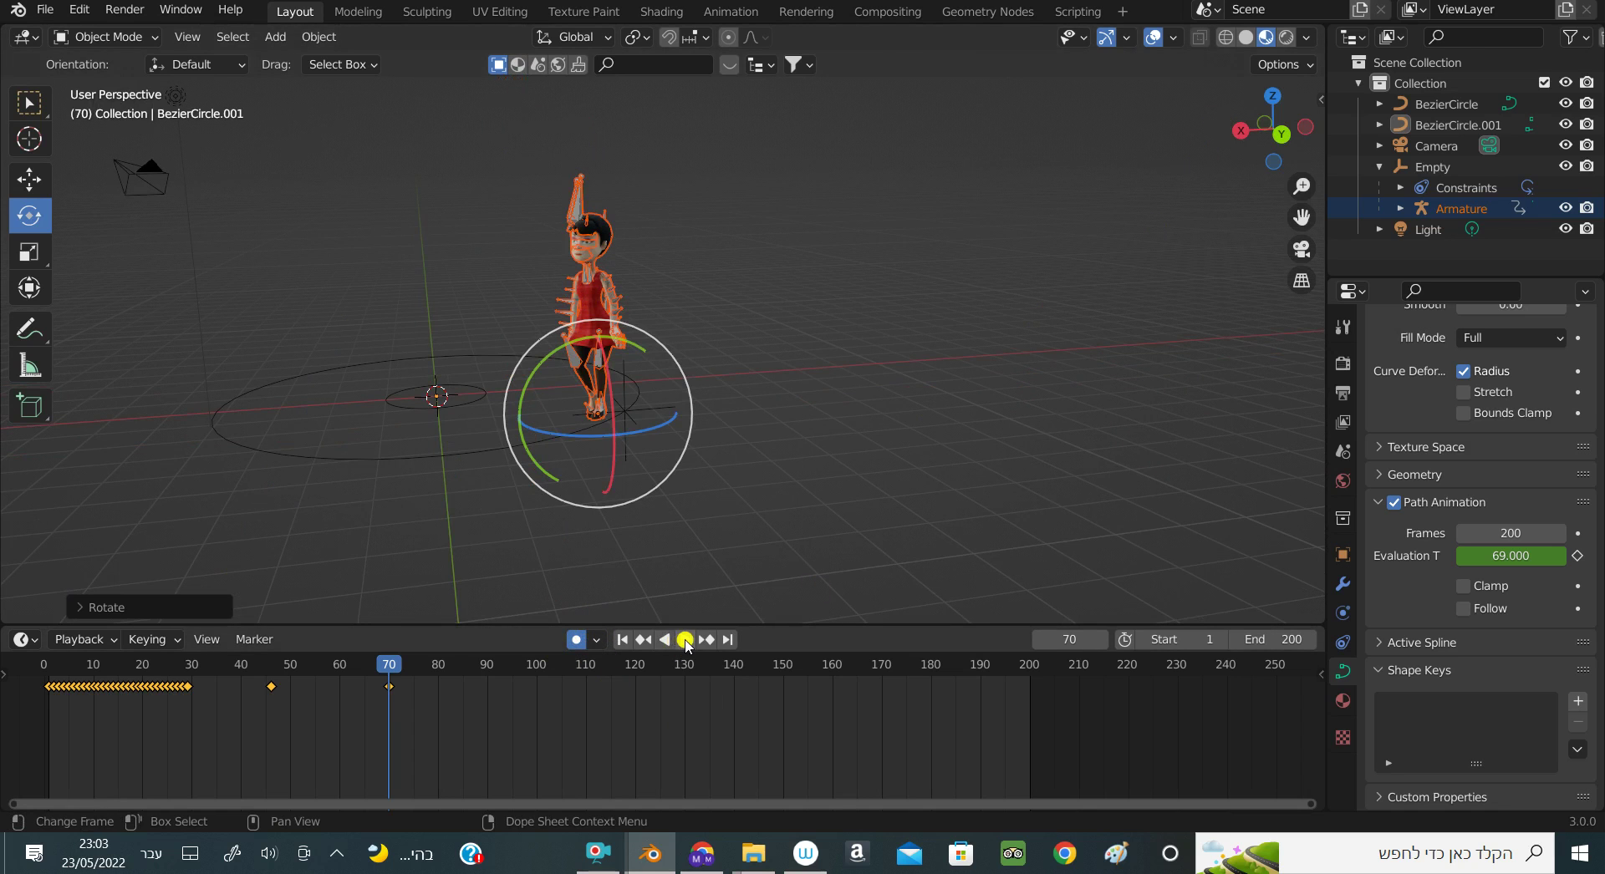
# Turn the girl toward her new heading at frame 86 and key the rotation
pyautogui.click(685, 639)
pyautogui.click(685, 639)
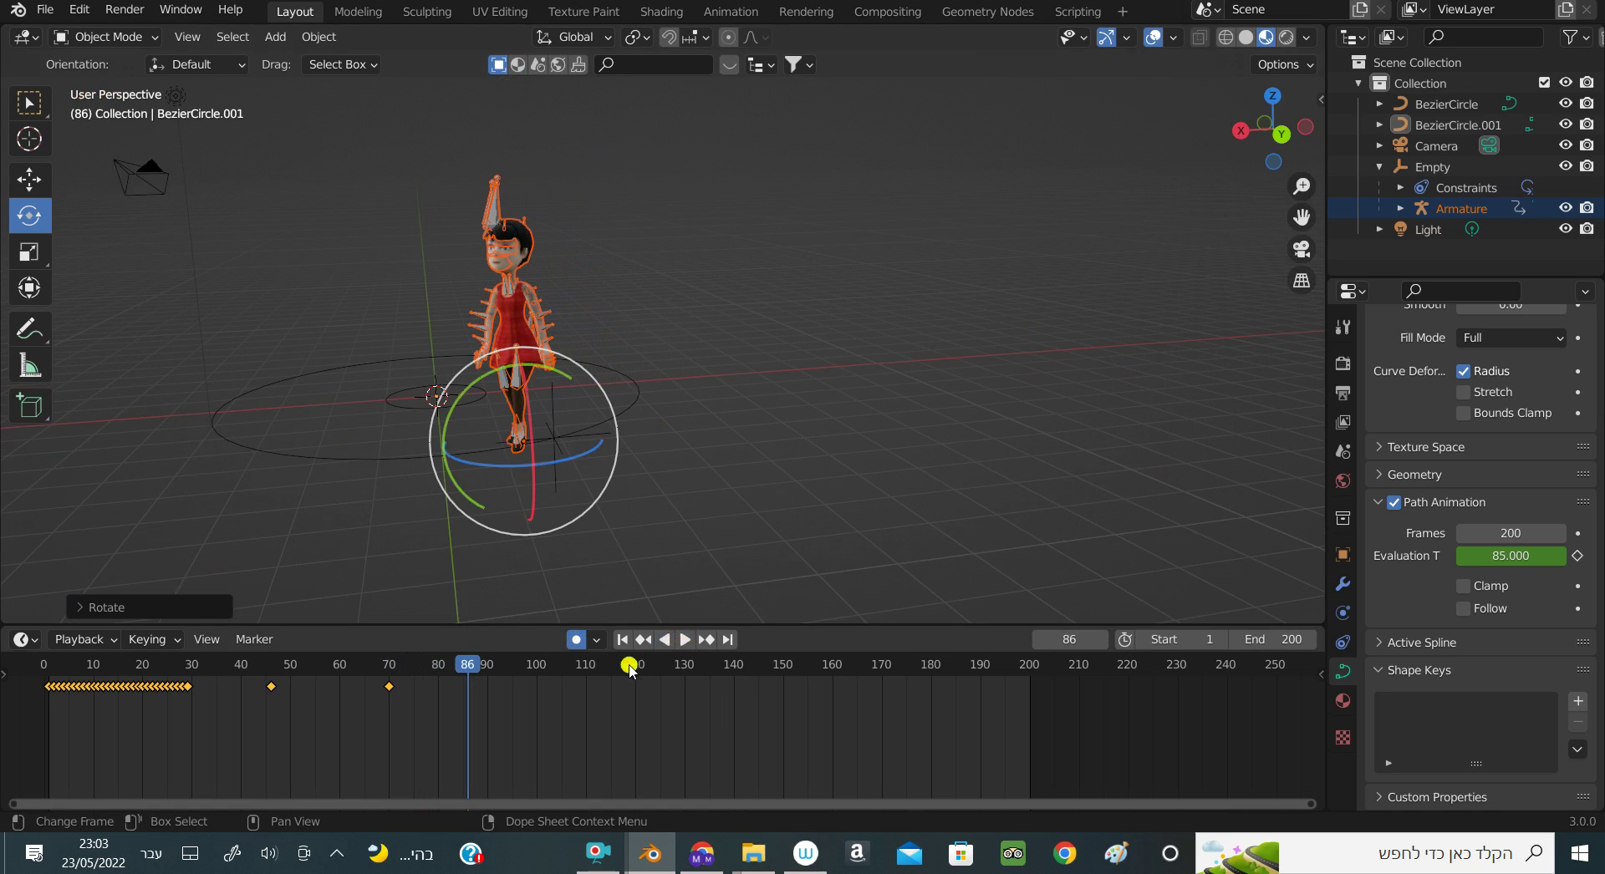
pyautogui.moveTo(551, 465); pyautogui.dragTo(502, 479)
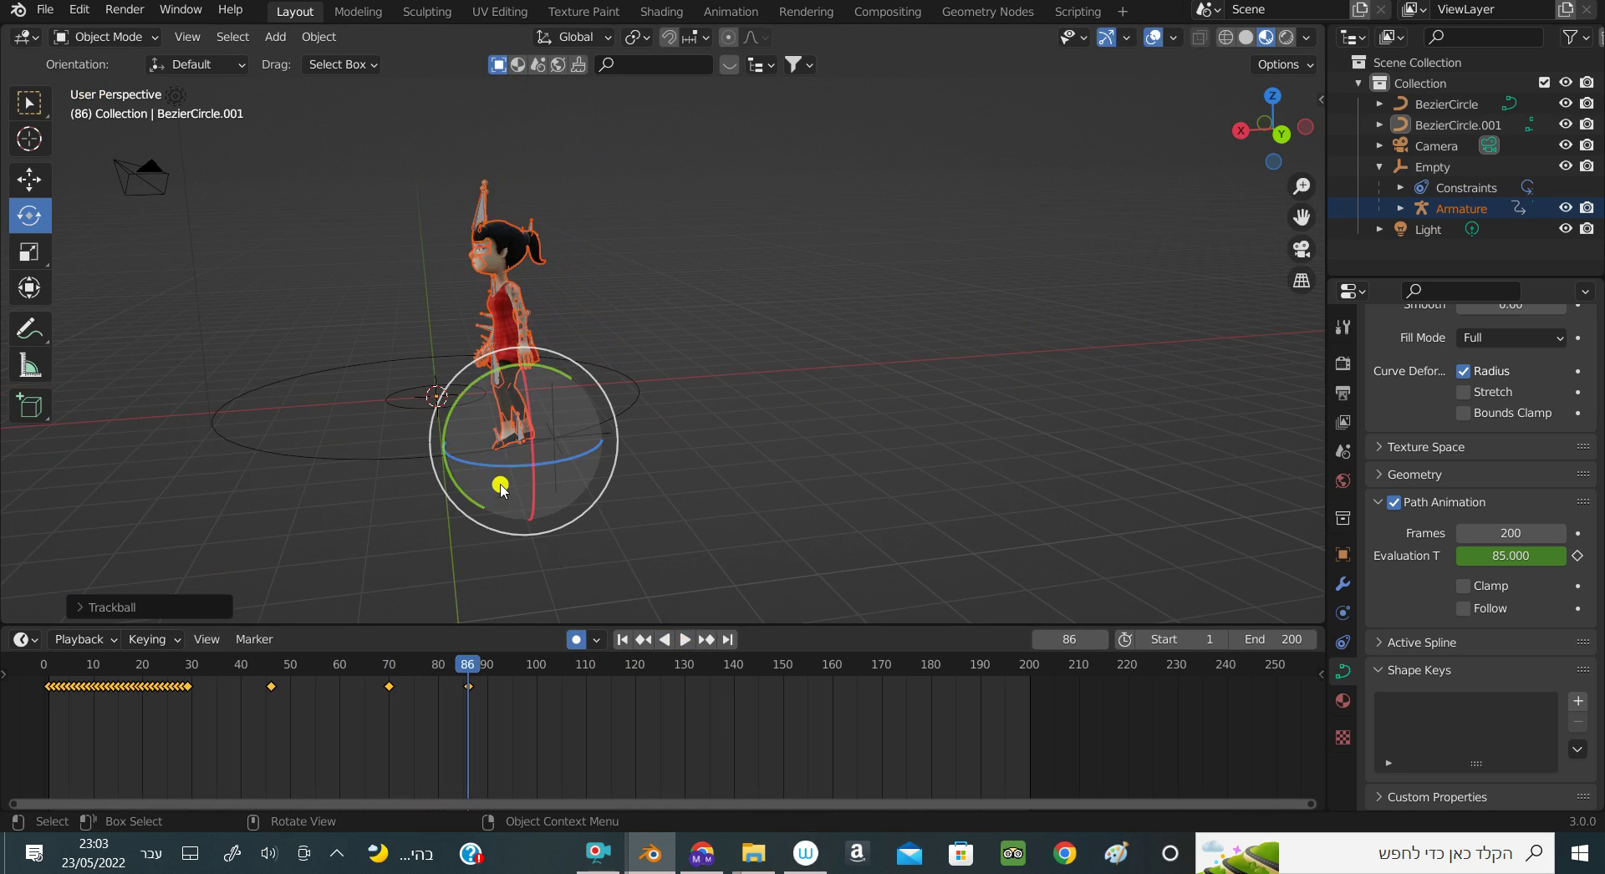
pyautogui.press('Down')
pyautogui.press('space')
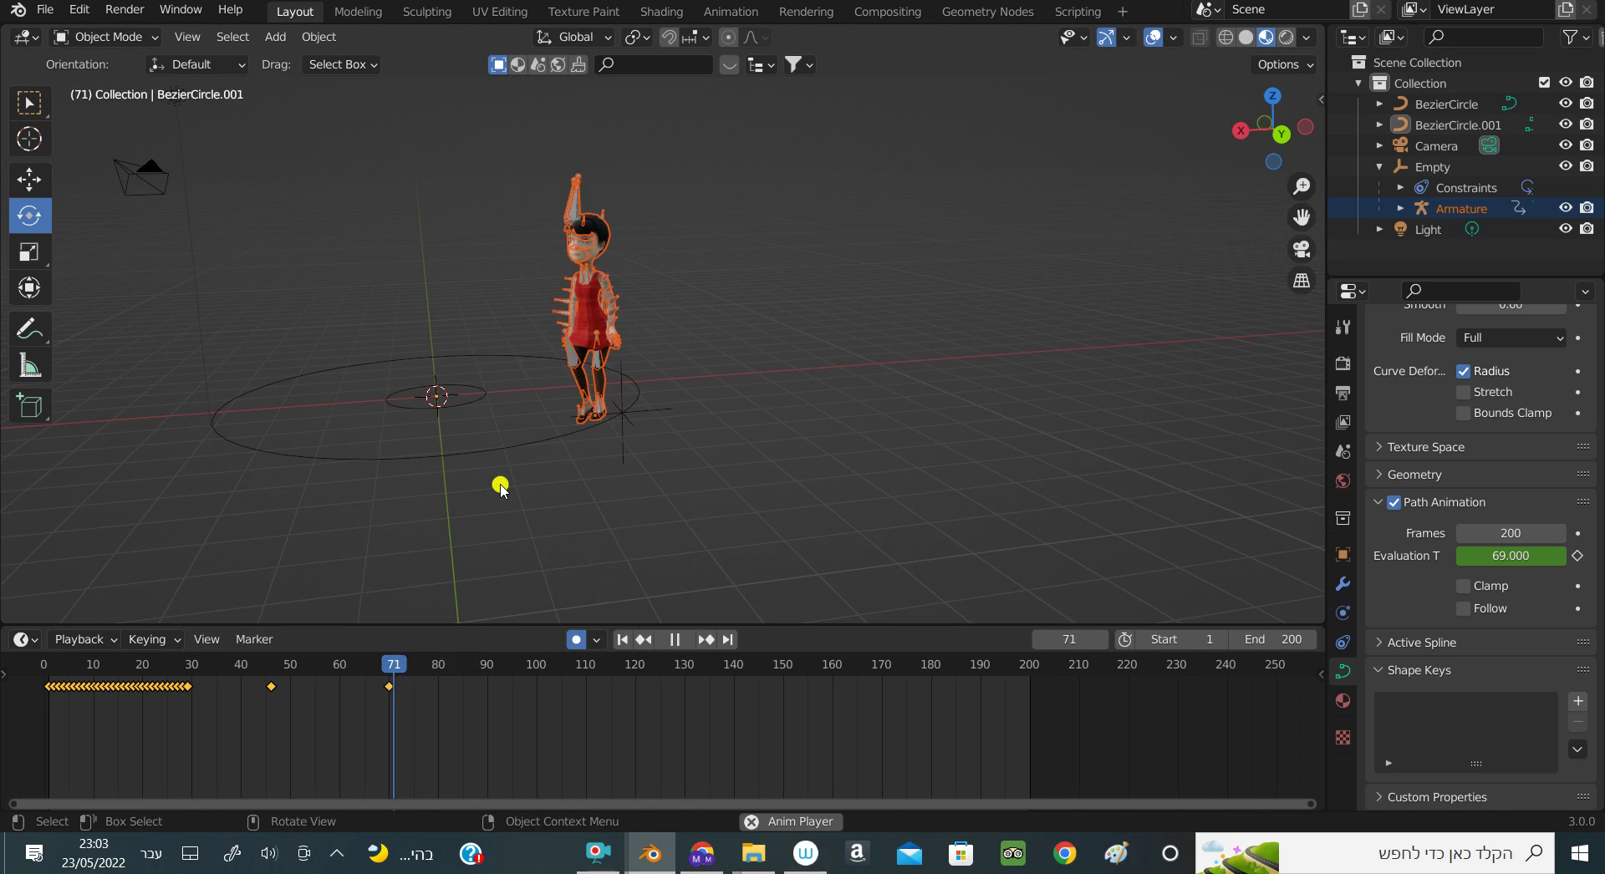
pyautogui.press('space')
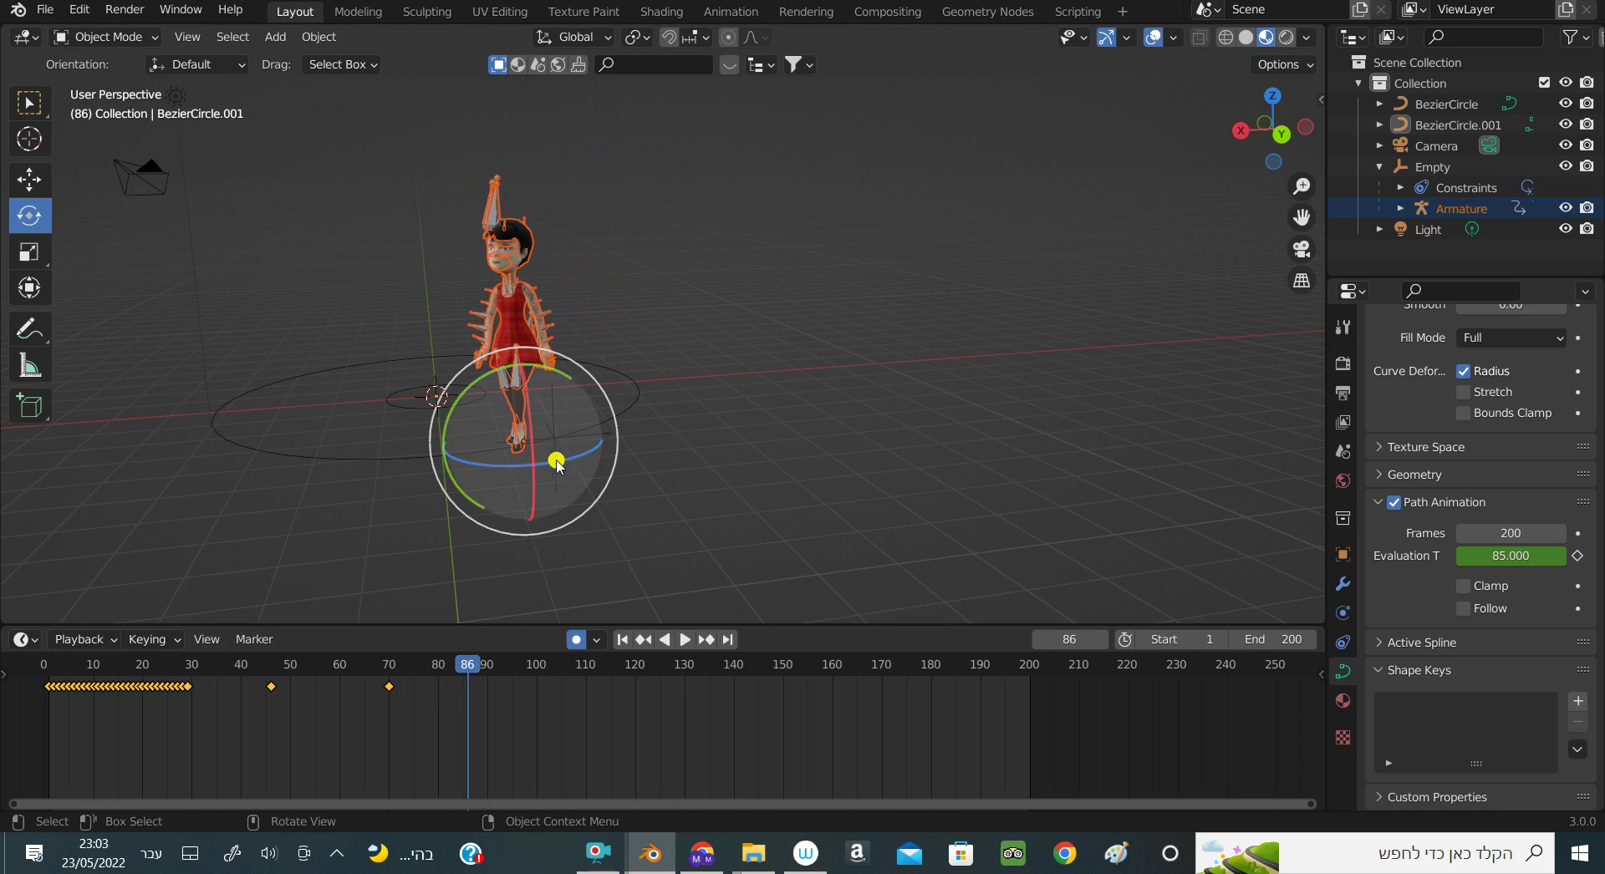
pyautogui.moveTo(547, 465); pyautogui.dragTo(548, 502)
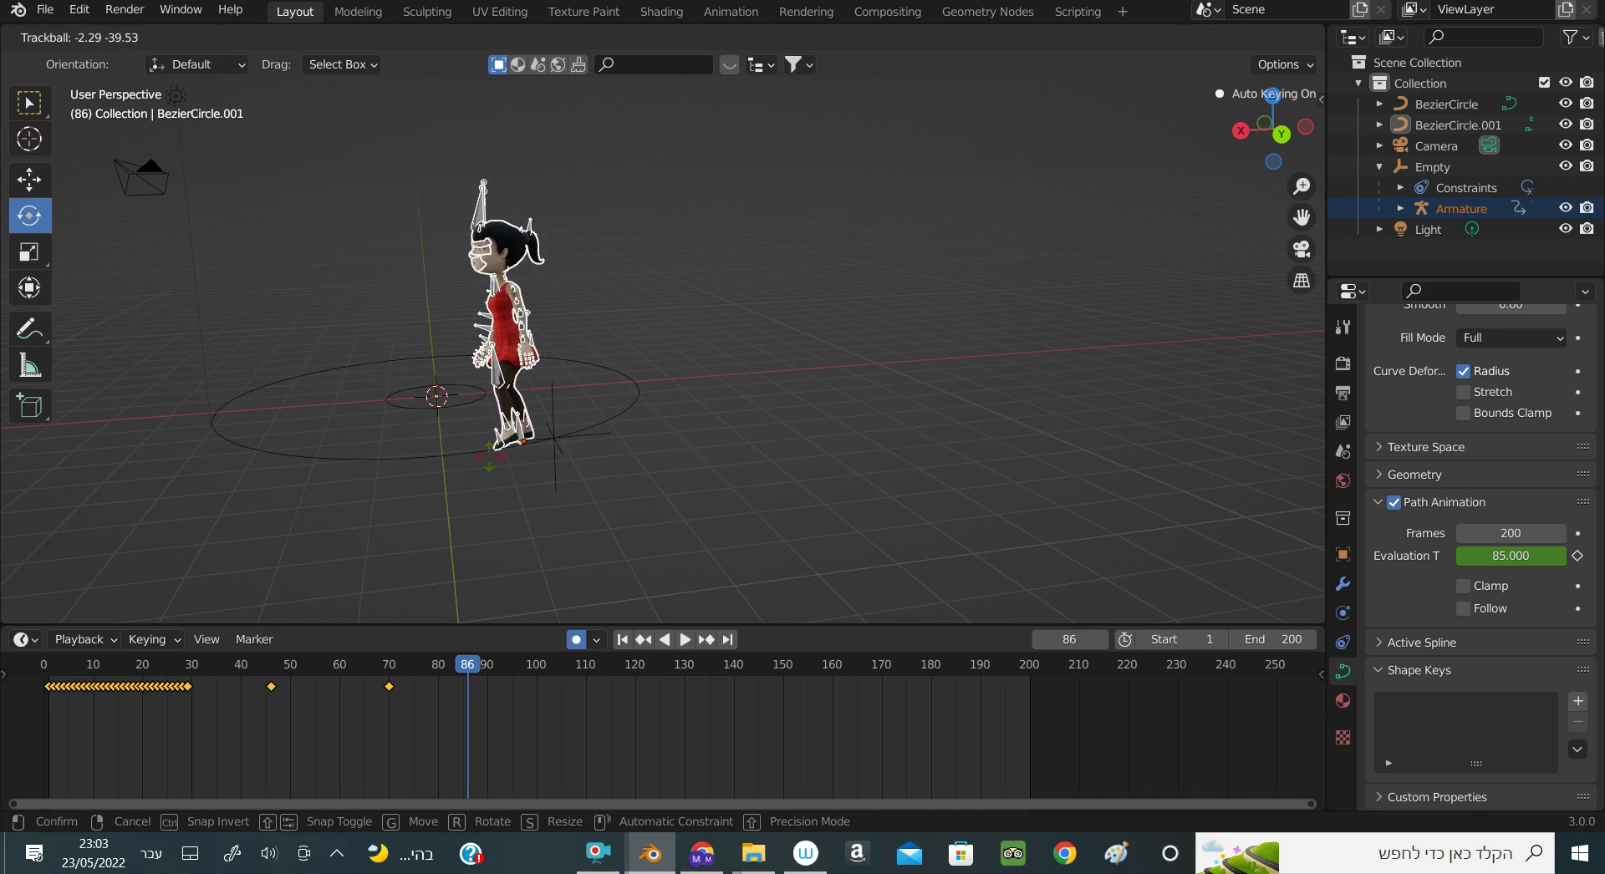
pyautogui.click(505, 452)
# Replay the walk and orbit the view to check her heading from frame 70
pyautogui.press('space')
pyautogui.press('space')
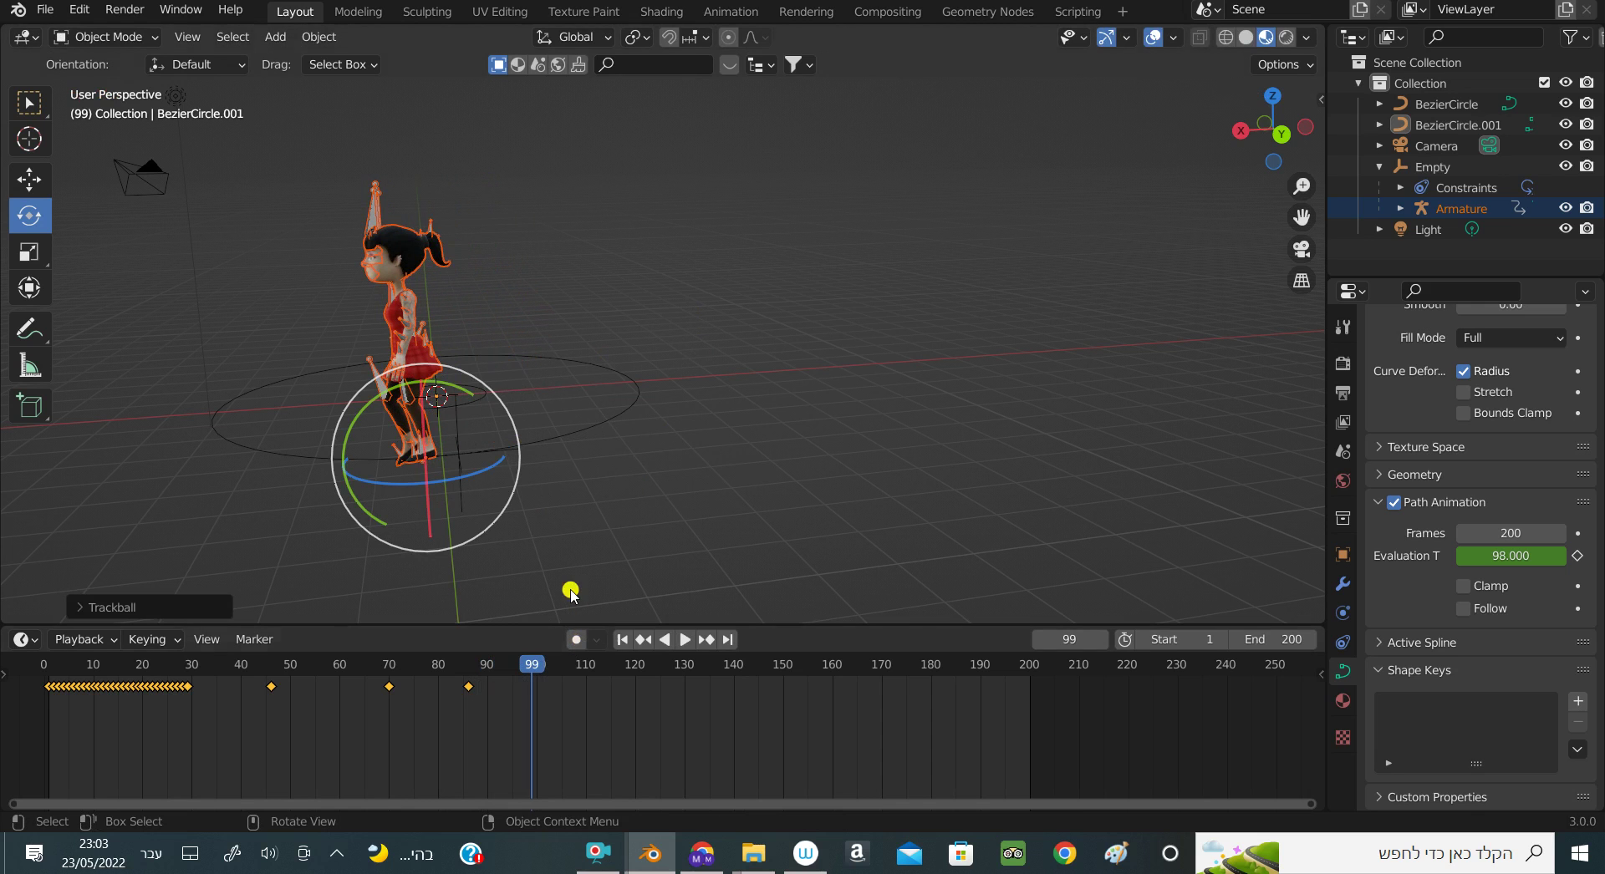
pyautogui.moveTo(1273, 128); pyautogui.dragTo(1217, 133)
pyautogui.press('Down')
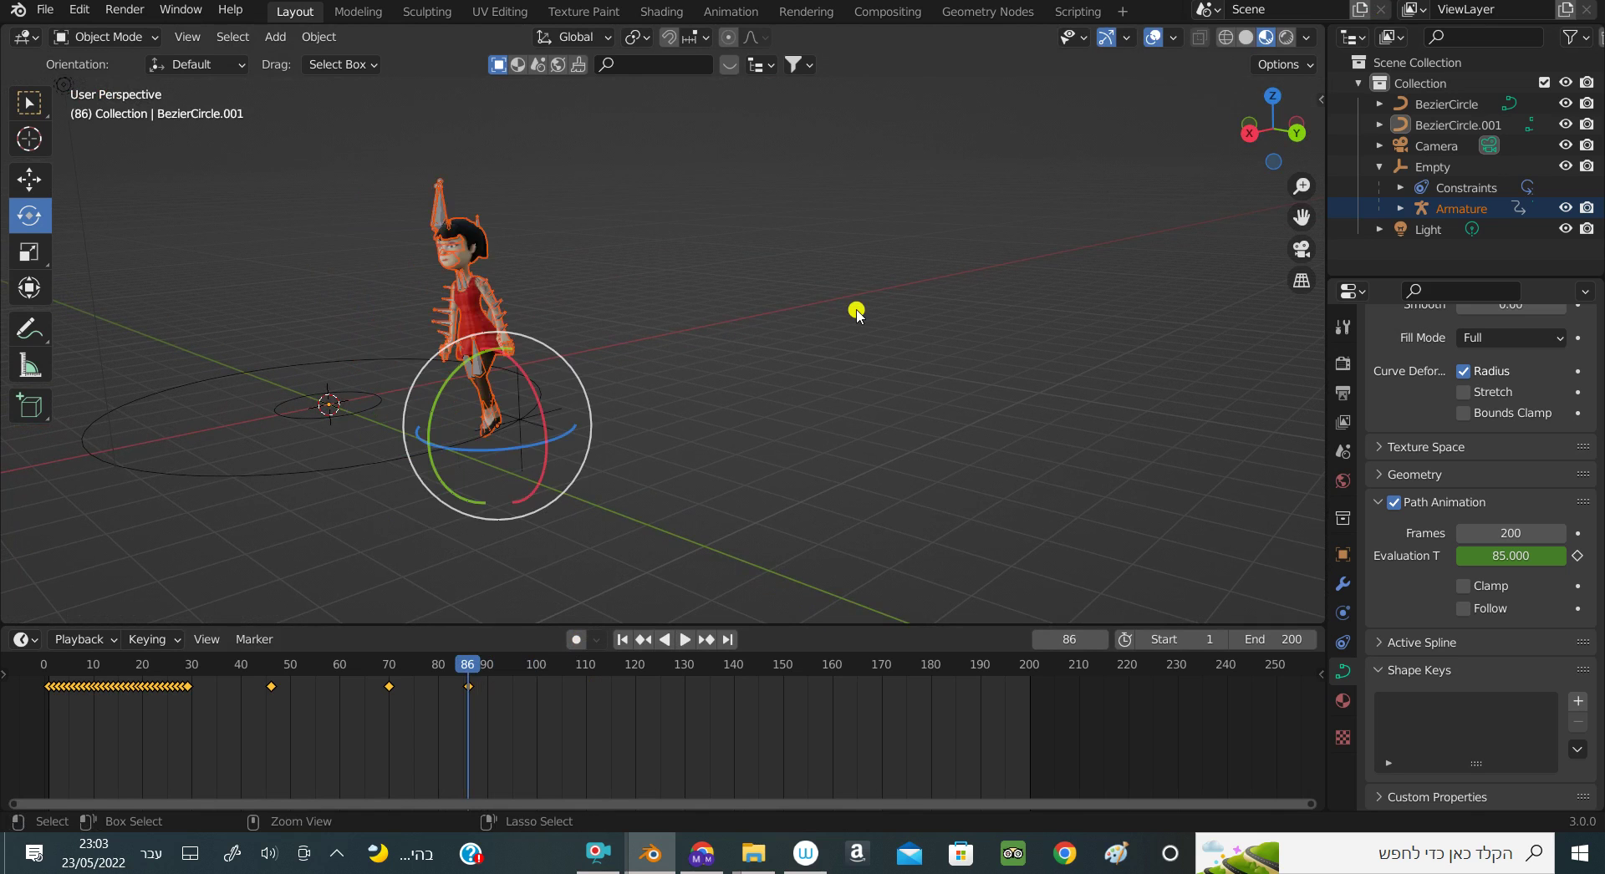
pyautogui.press('Down')
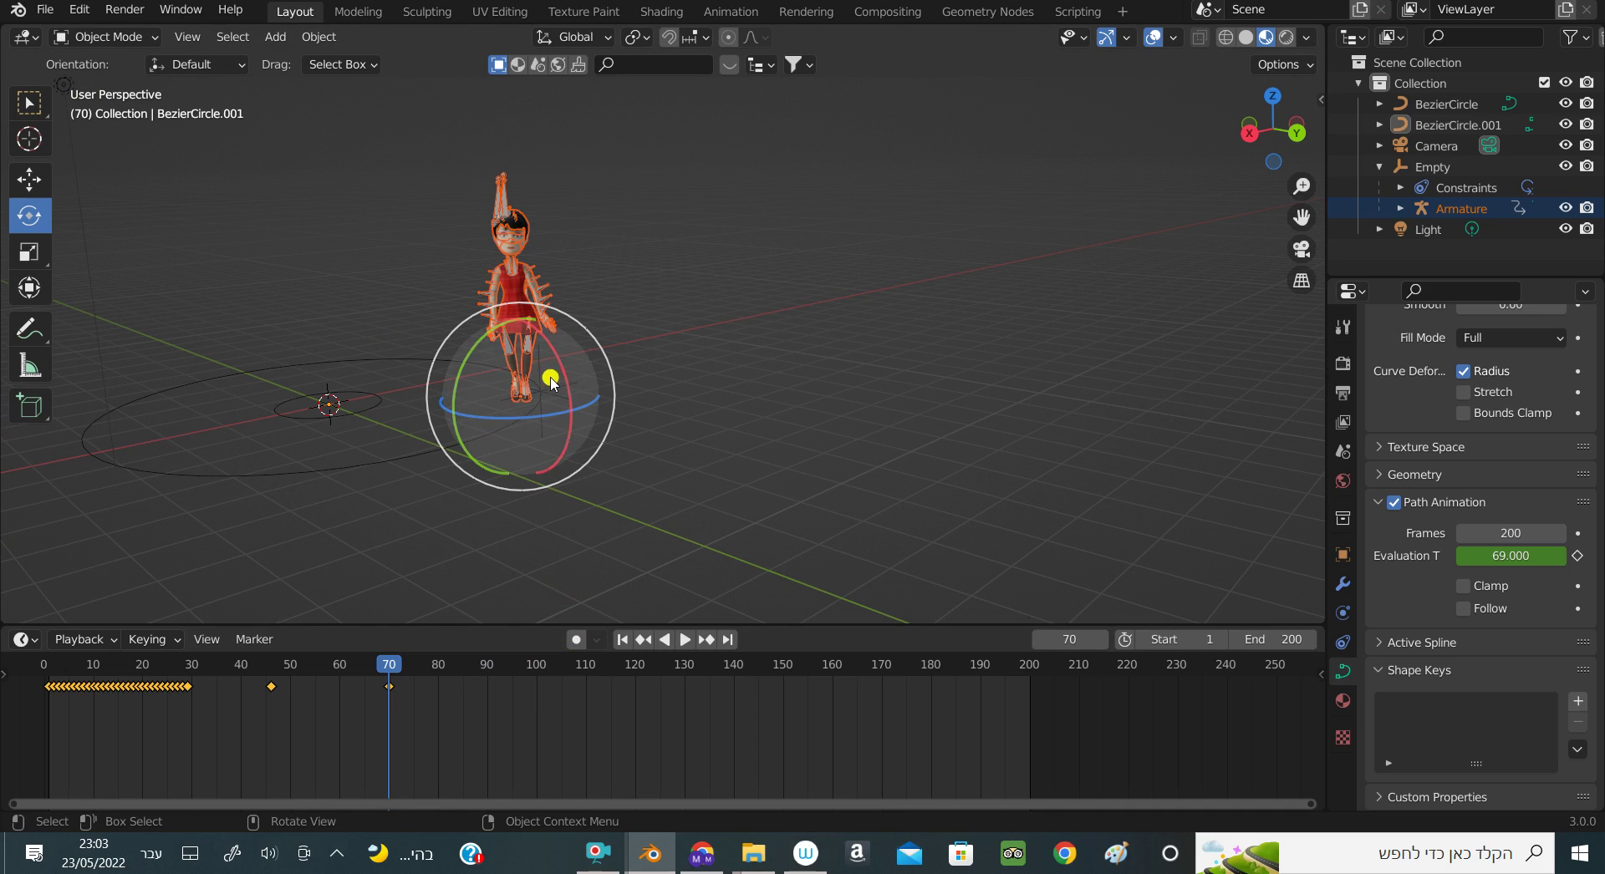
pyautogui.moveTo(552, 382); pyautogui.dragTo(730, 385, button='middle')
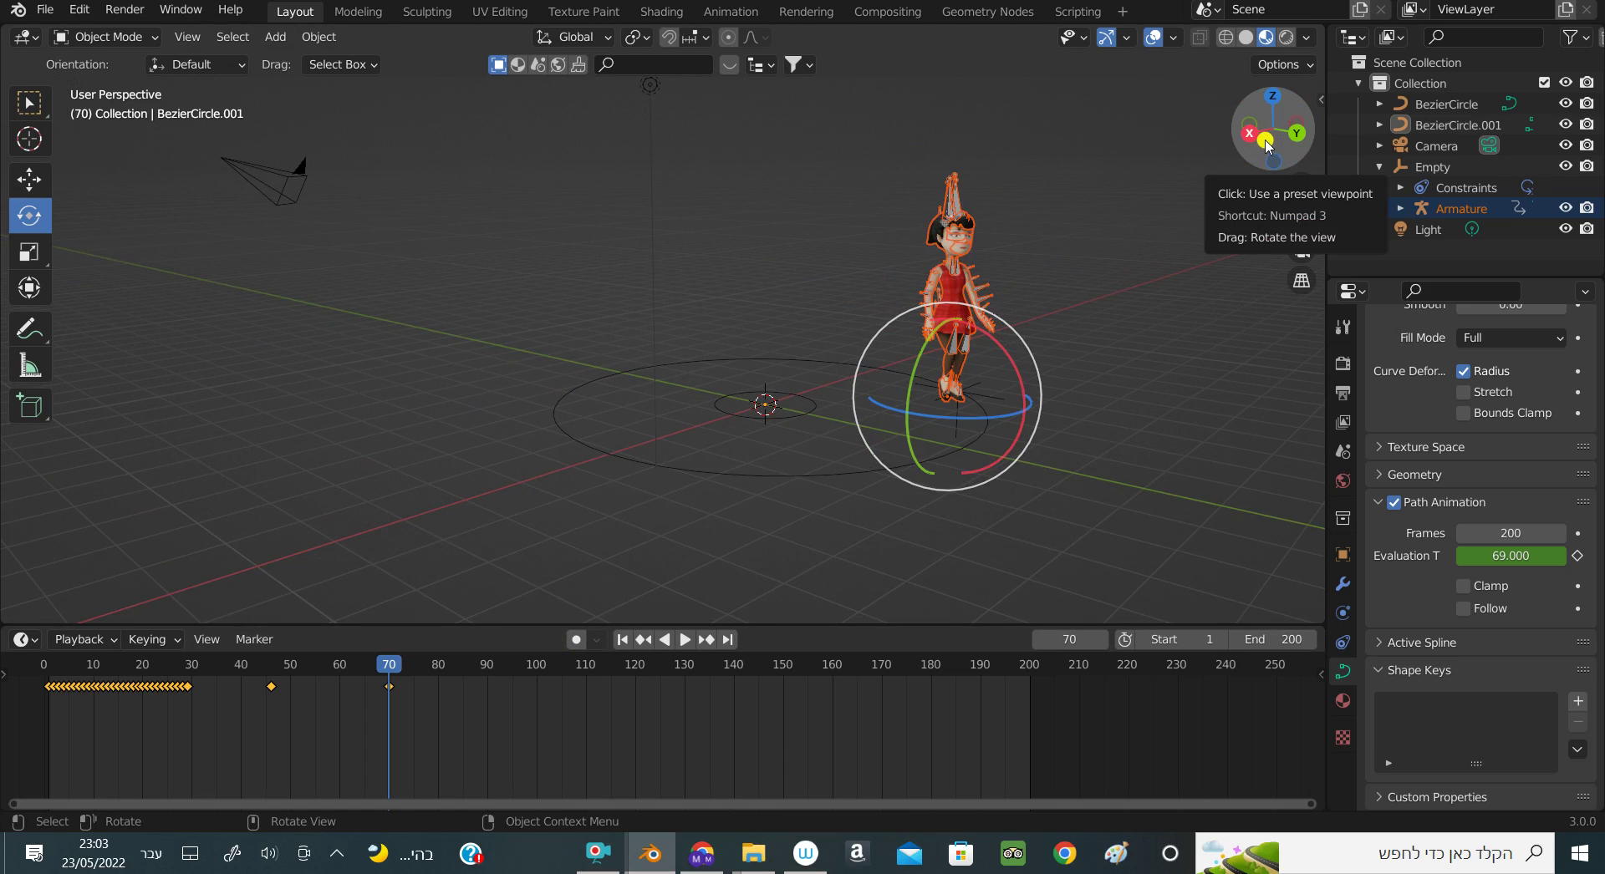
# Fine-tune the girl's Z turn and key her facing along the path at frame 93
pyautogui.moveTo(1266, 144); pyautogui.dragTo(1202, 207)
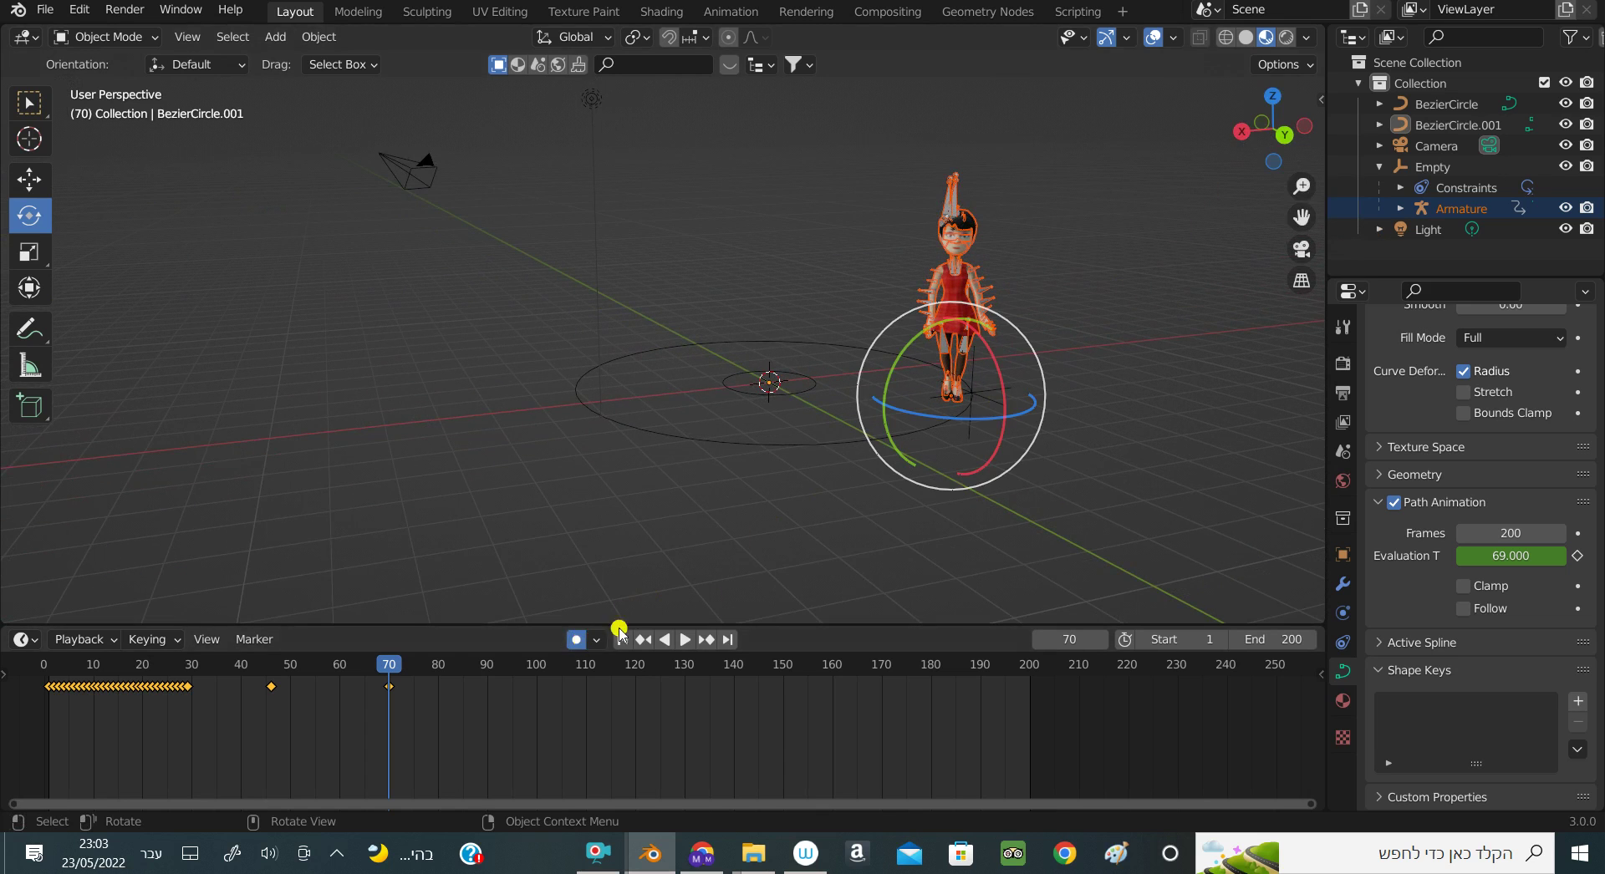
pyautogui.moveTo(1017, 416); pyautogui.dragTo(952, 421)
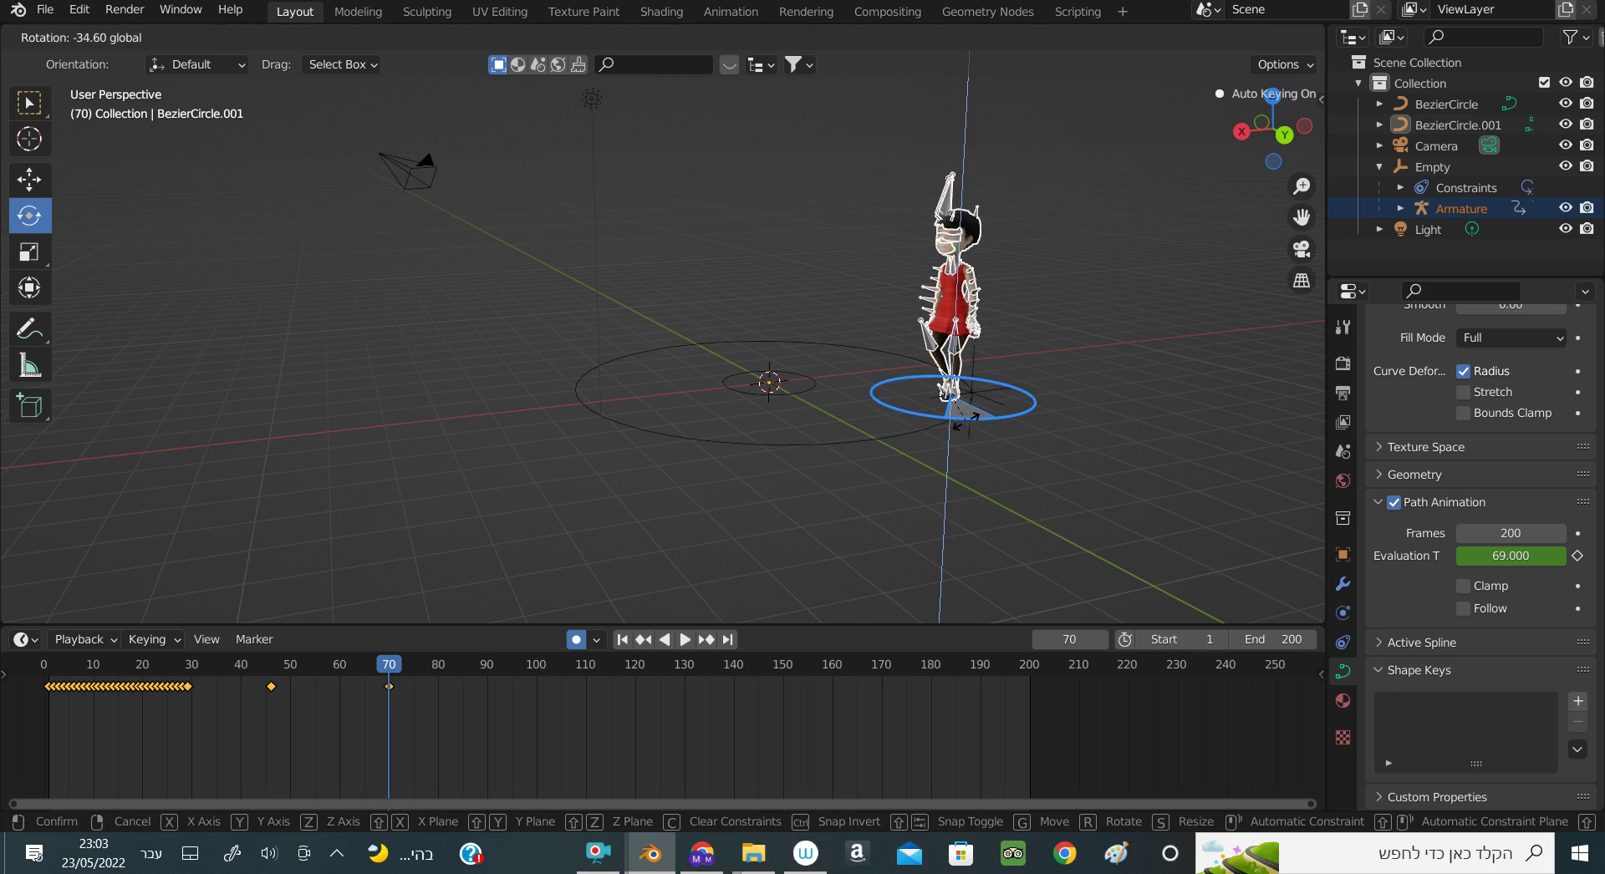
pyautogui.moveTo(925, 433)
pyautogui.mouseDown()
pyautogui.moveTo(931, 415)
pyautogui.moveTo(903, 418)
pyautogui.mouseUp()
pyautogui.click(682, 640)
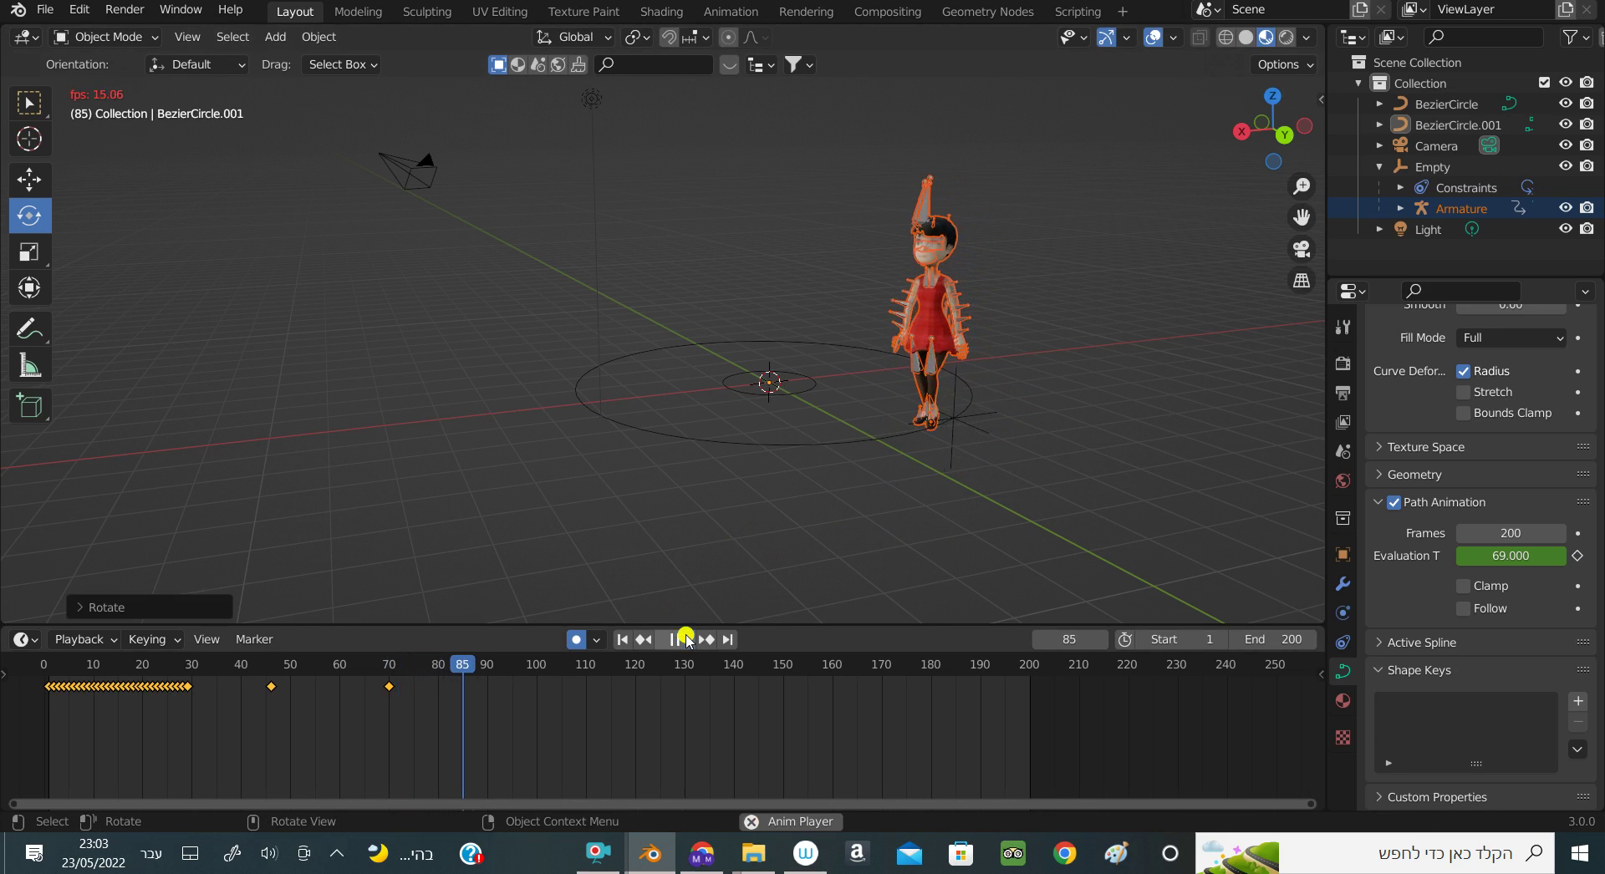
pyautogui.click(685, 641)
pyautogui.moveTo(901, 462); pyautogui.dragTo(886, 456)
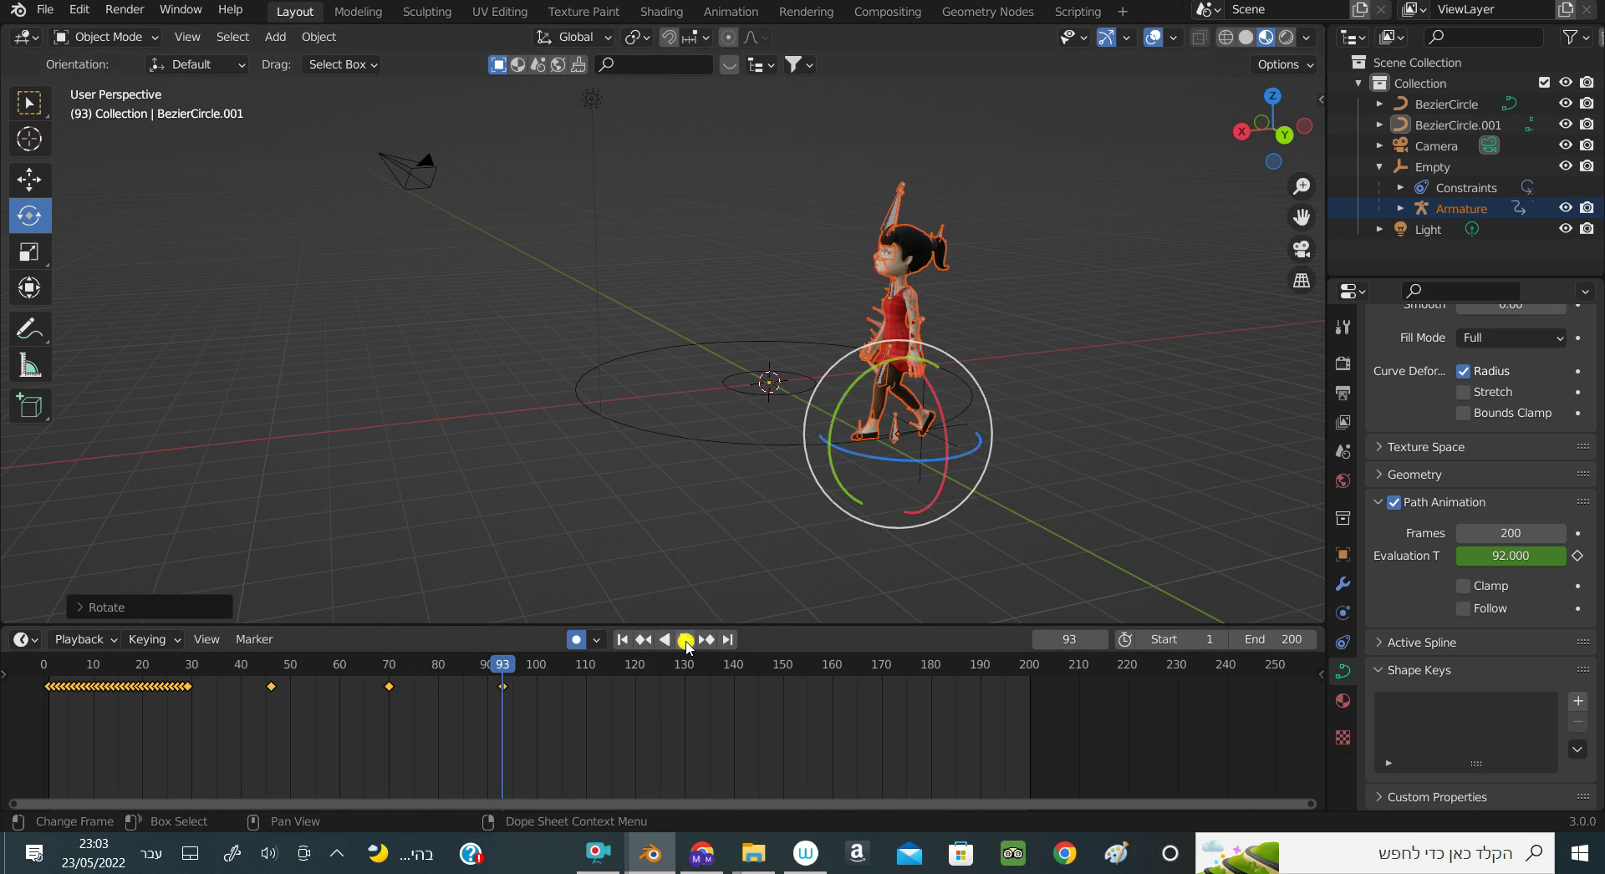
# Key her facing along the path at frame 115, then play on to frame 135
pyautogui.click(686, 642)
pyautogui.press('space')
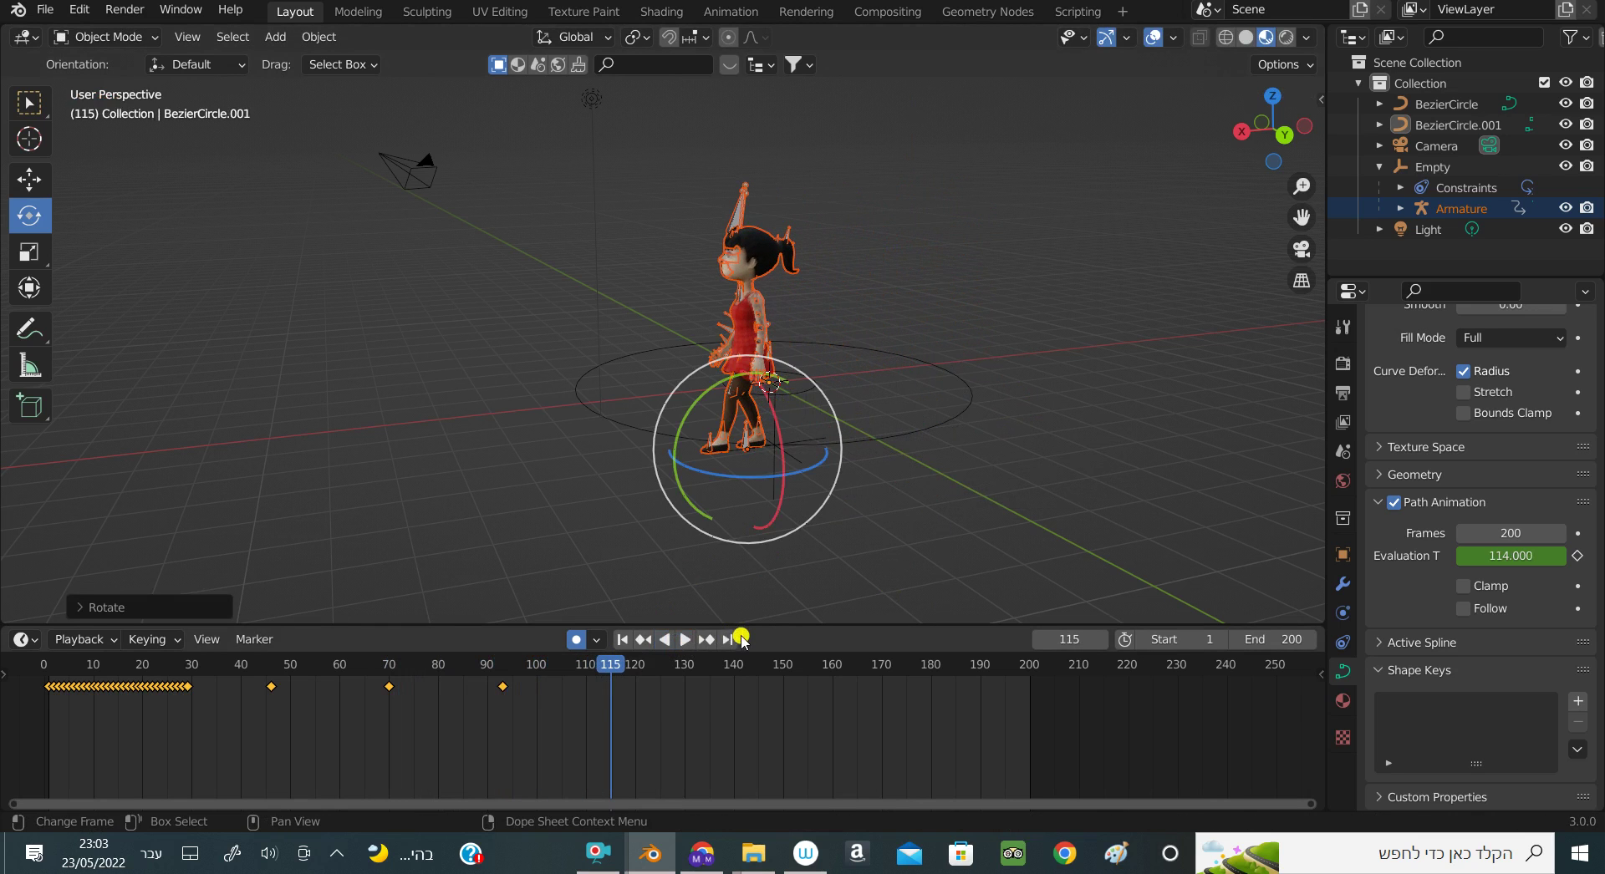
pyautogui.moveTo(1287, 134); pyautogui.dragTo(705, 591)
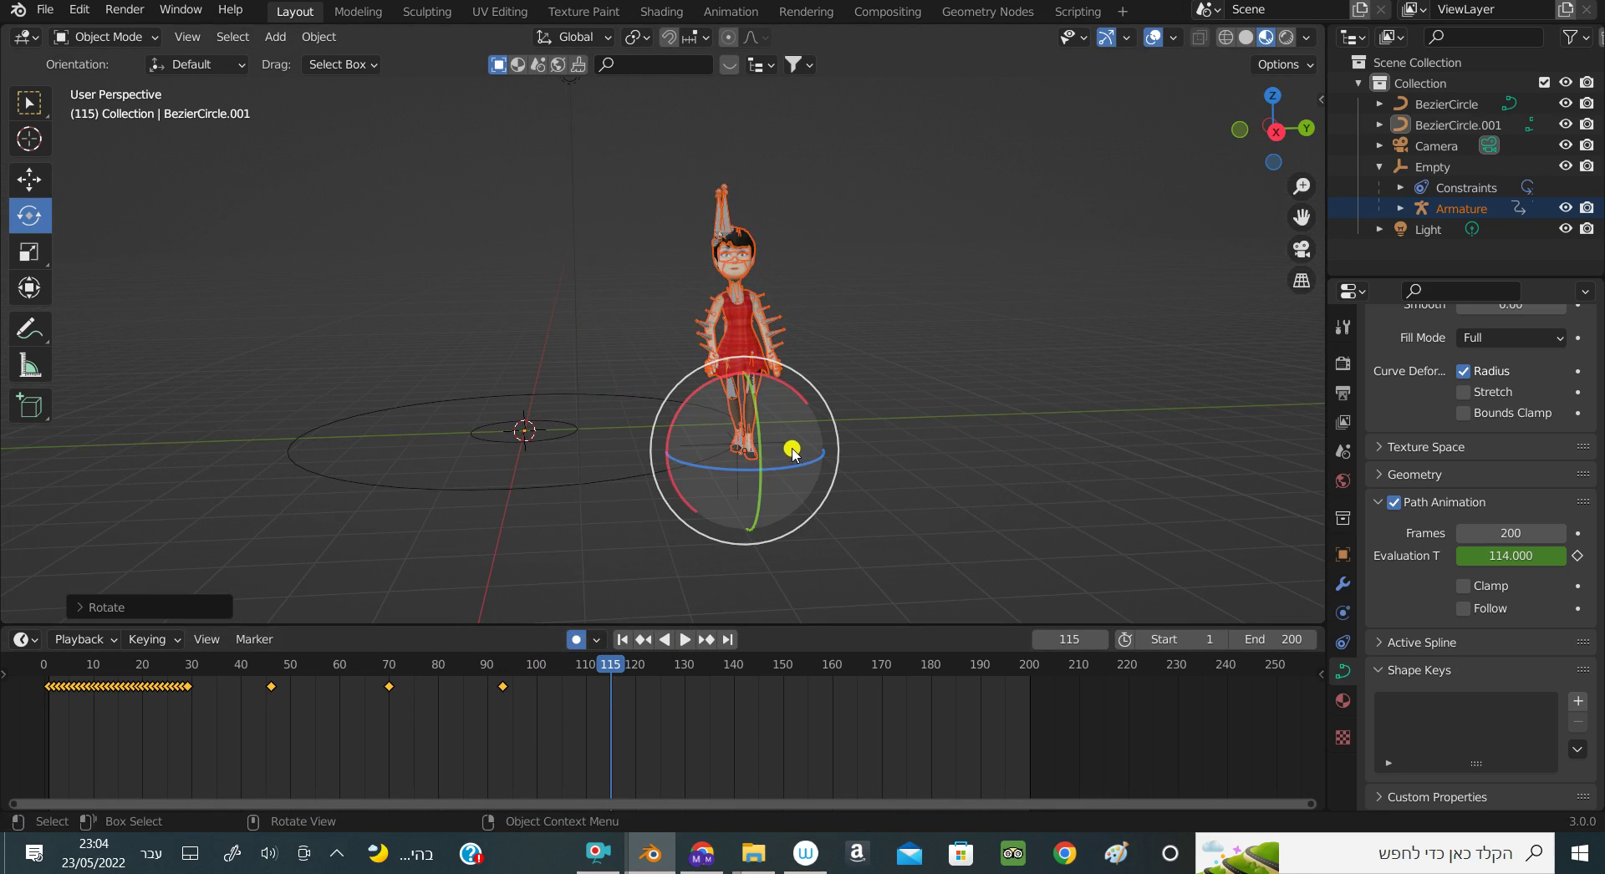
pyautogui.moveTo(794, 464); pyautogui.dragTo(750, 465)
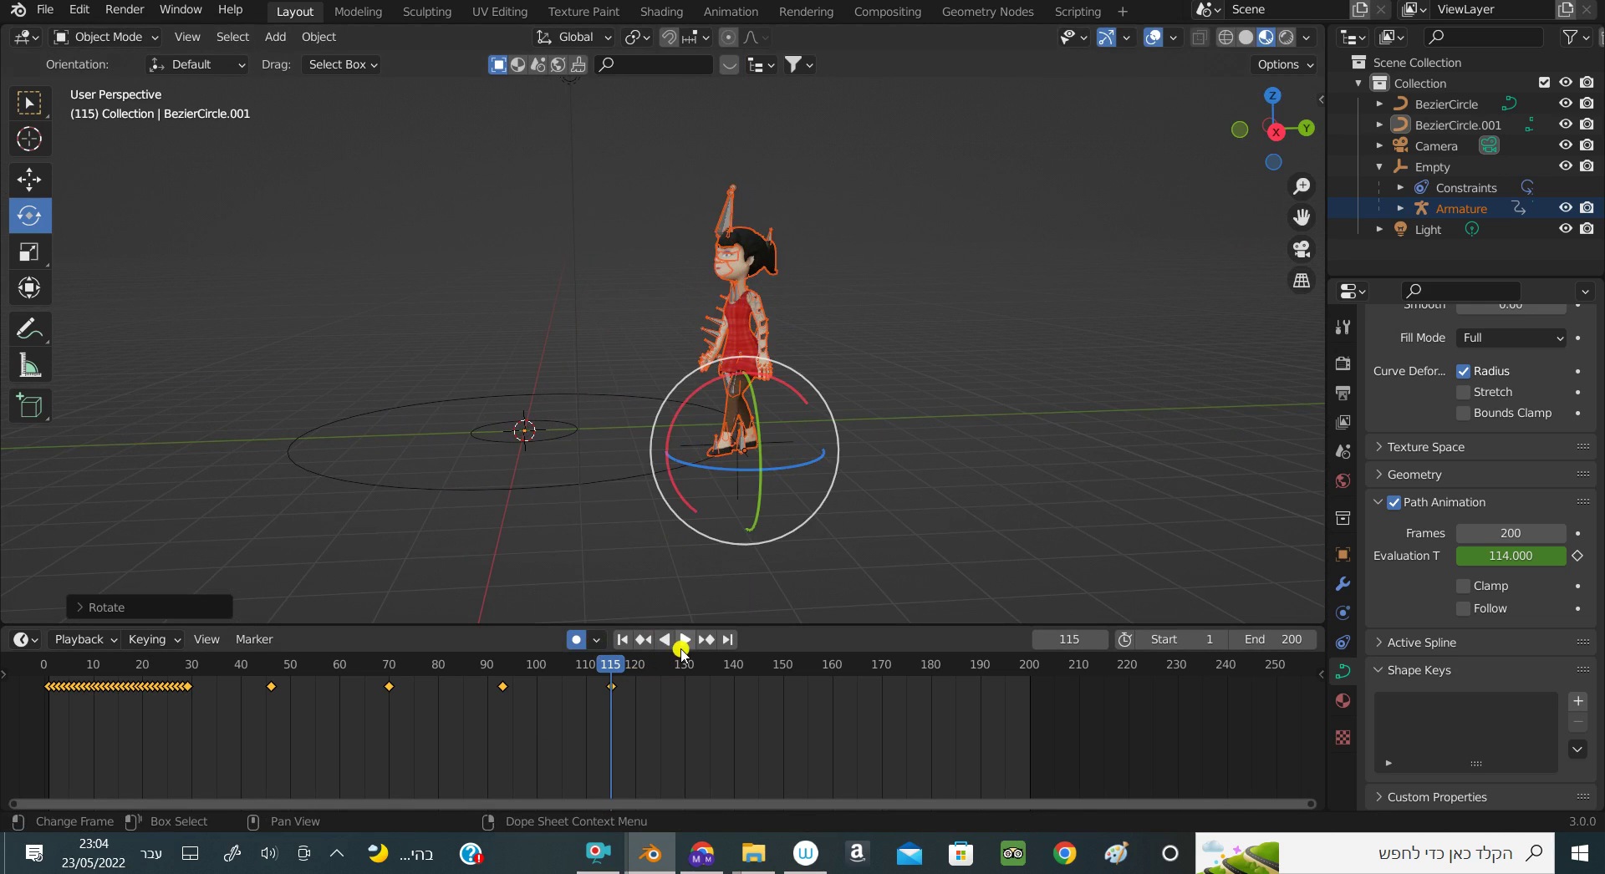
pyautogui.click(684, 640)
pyautogui.click(682, 640)
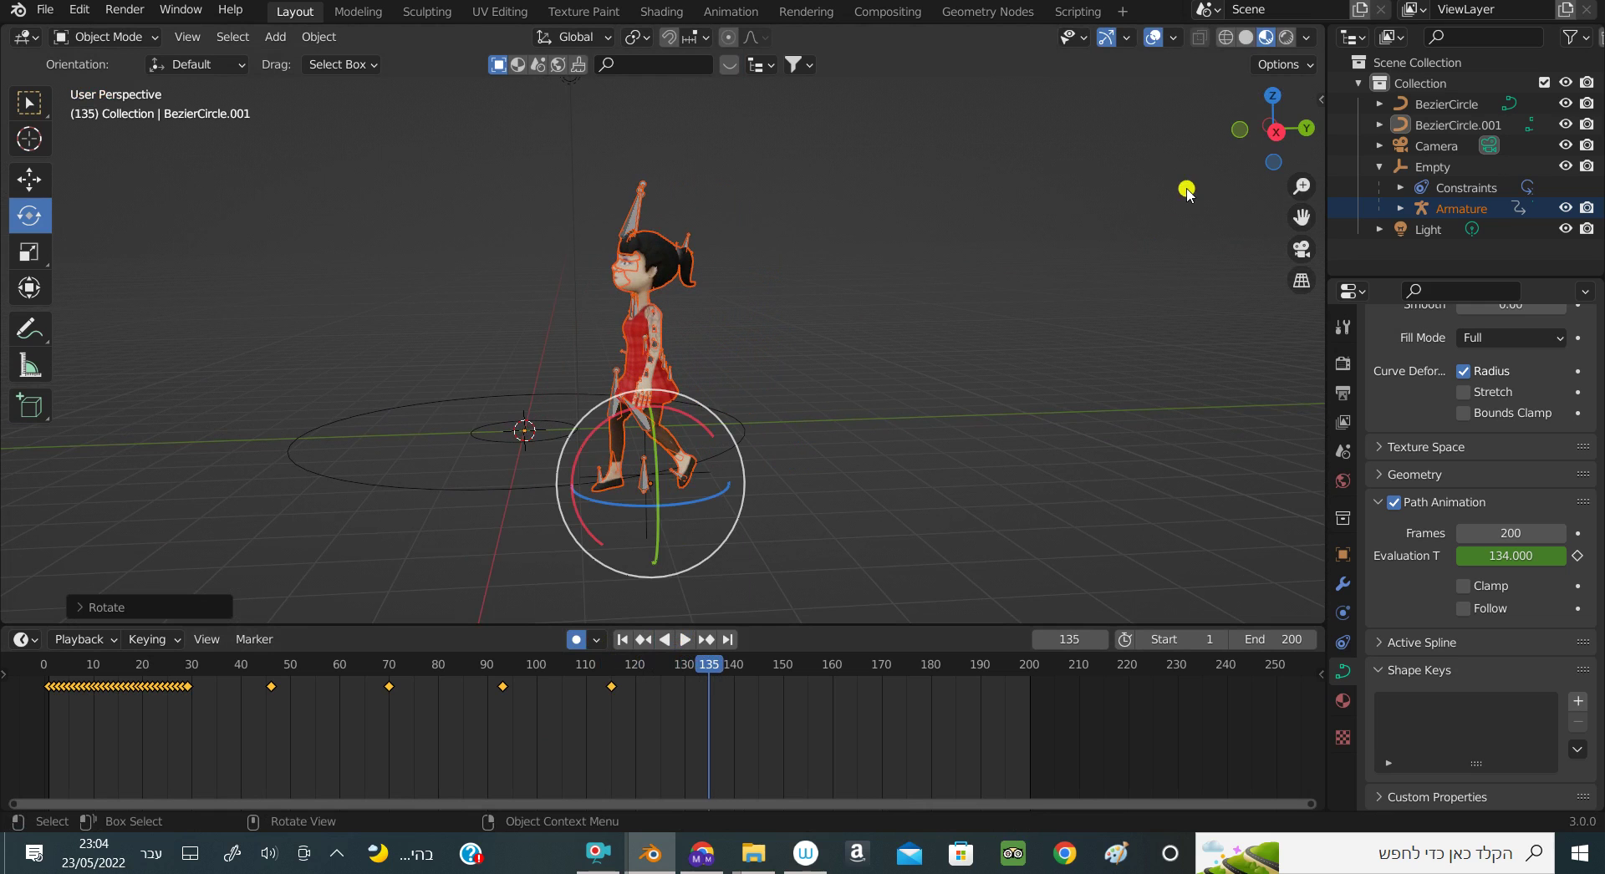
pyautogui.moveTo(1242, 133)
pyautogui.mouseDown()
pyautogui.moveTo(1157, 138)
pyautogui.moveTo(1179, 138)
pyautogui.mouseUp()
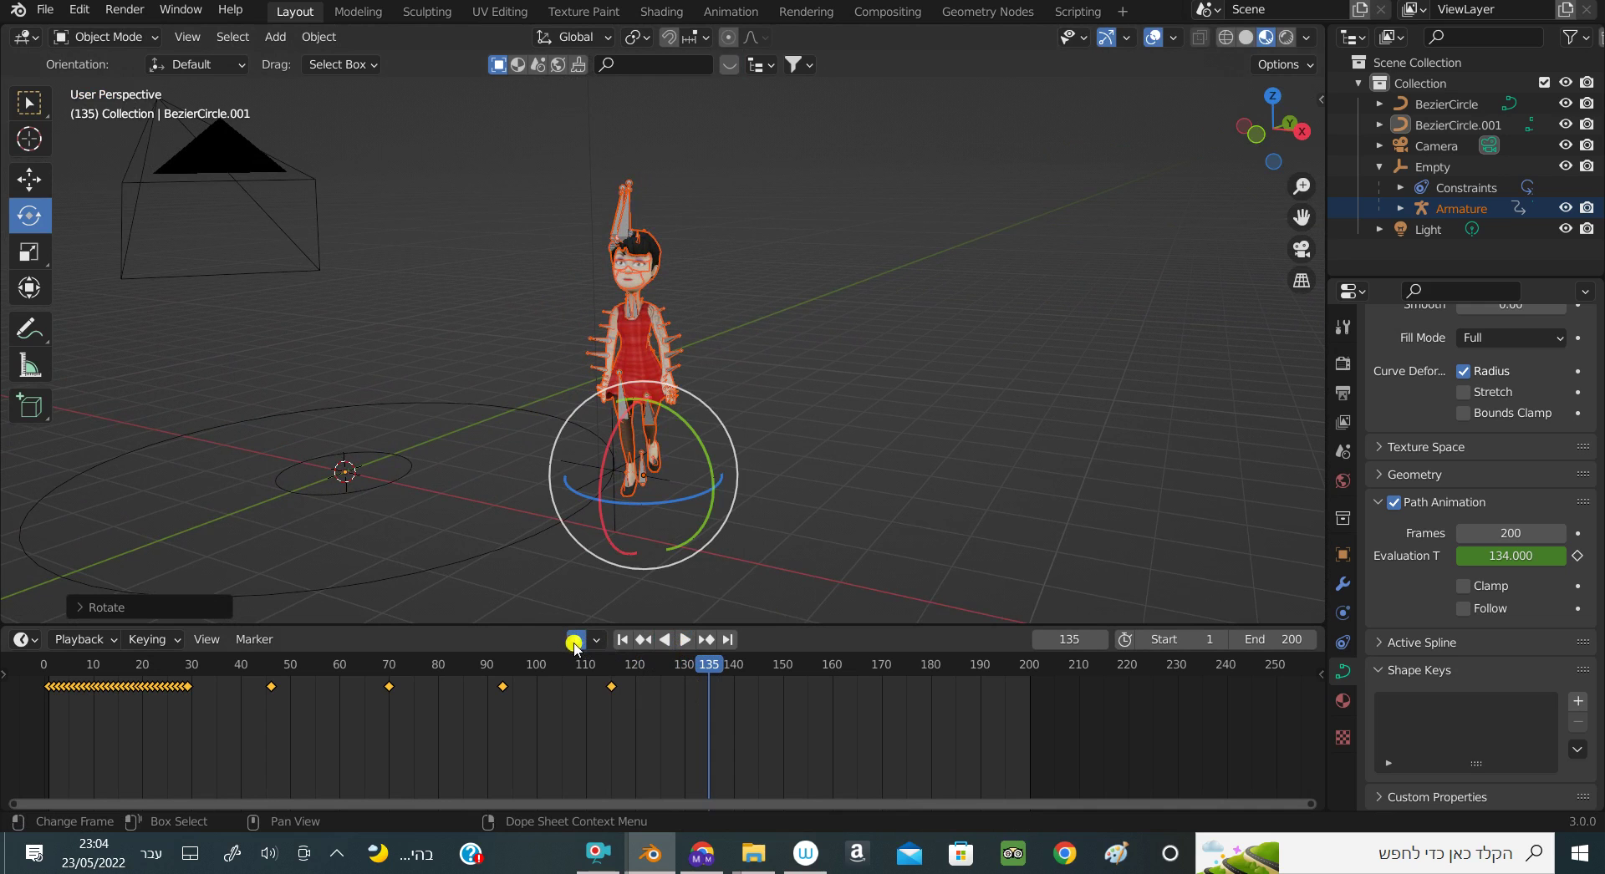
# At frame 151, rotate the girl to face her travel direction, then preview the walk
pyautogui.click(685, 640)
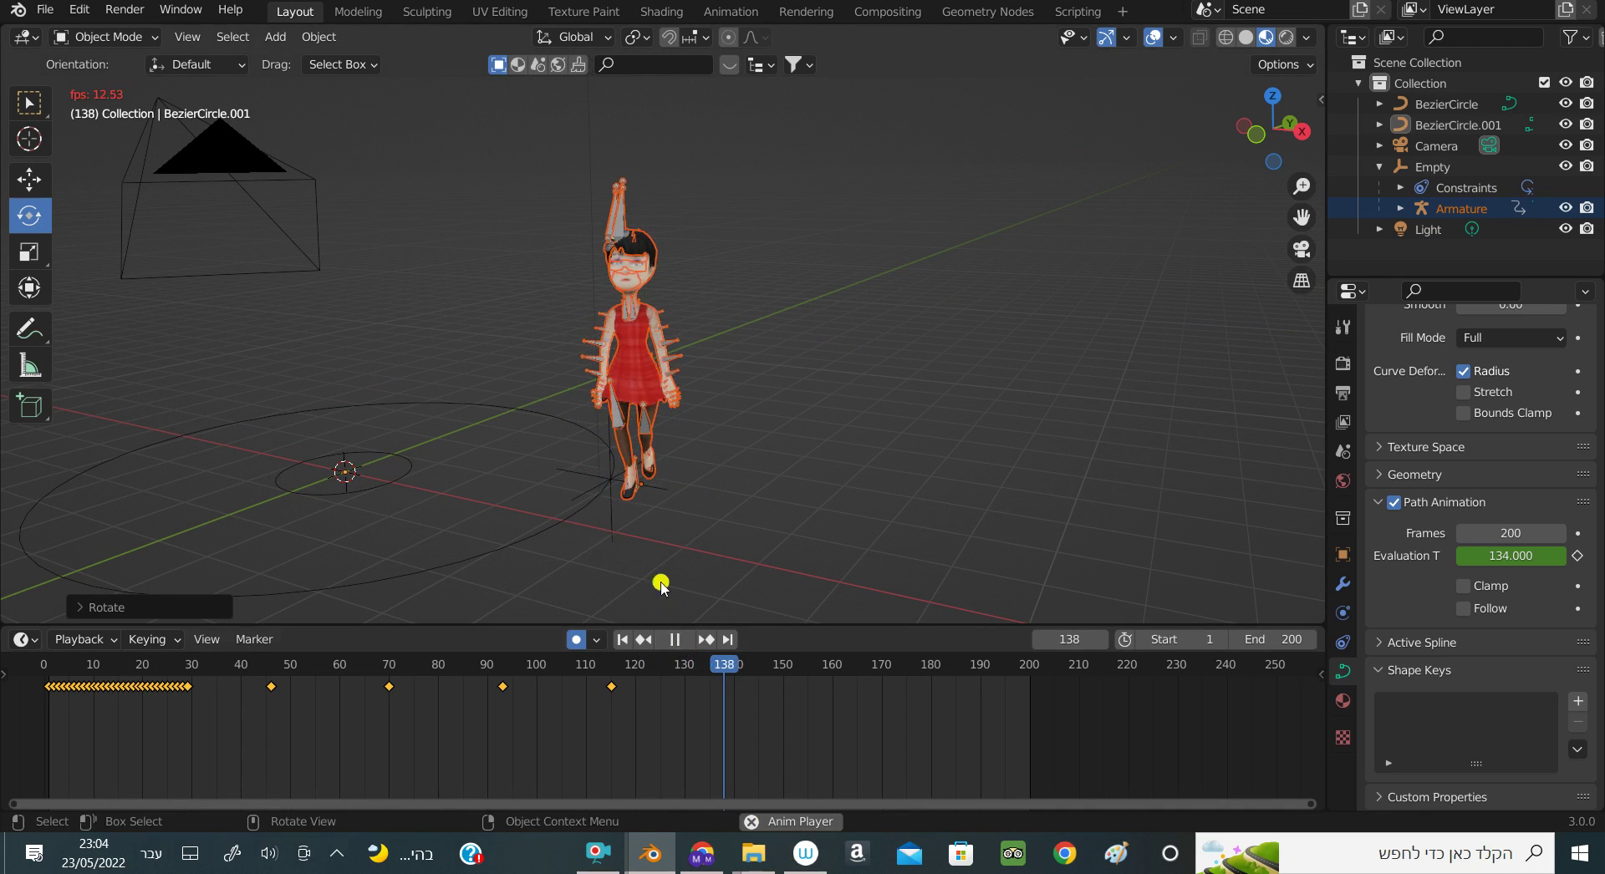
pyautogui.click(682, 641)
pyautogui.moveTo(608, 543); pyautogui.dragTo(639, 632)
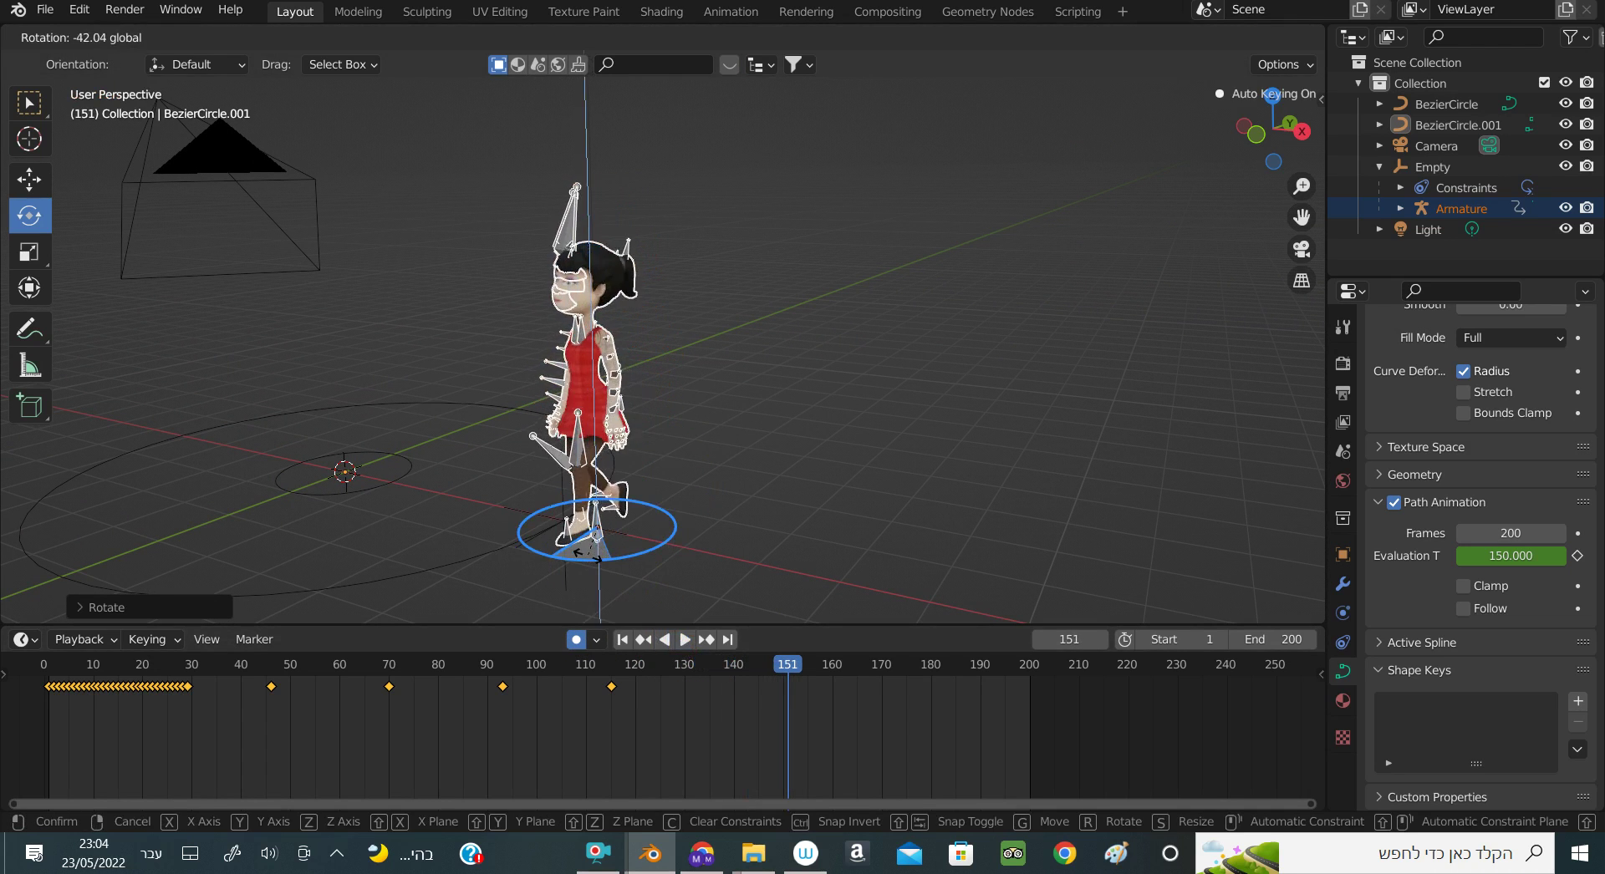
pyautogui.click(681, 639)
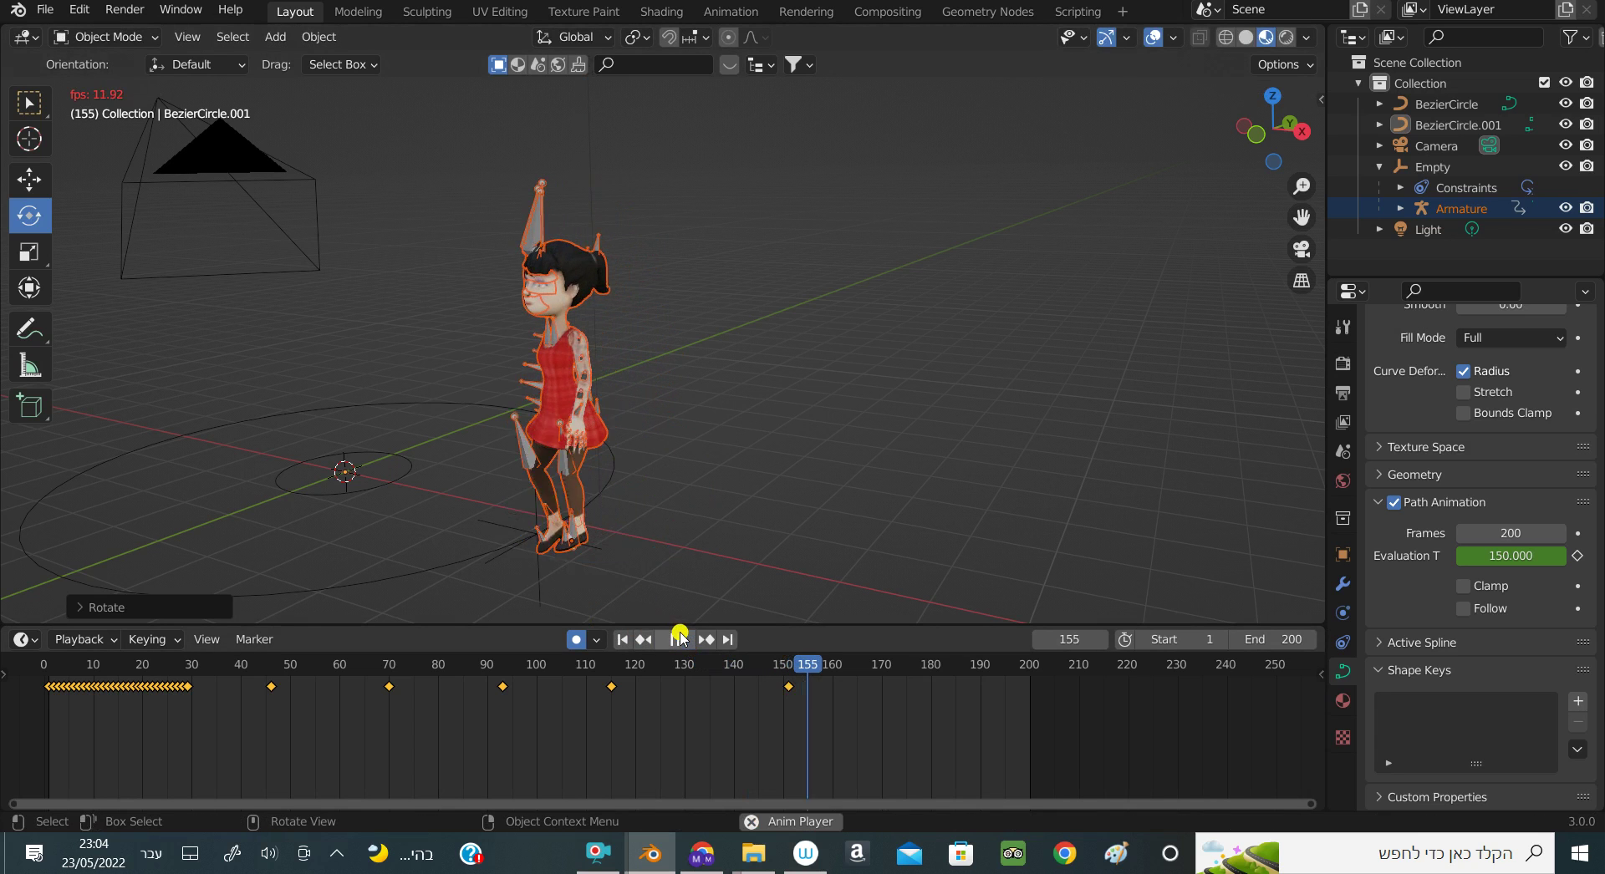
pyautogui.click(678, 640)
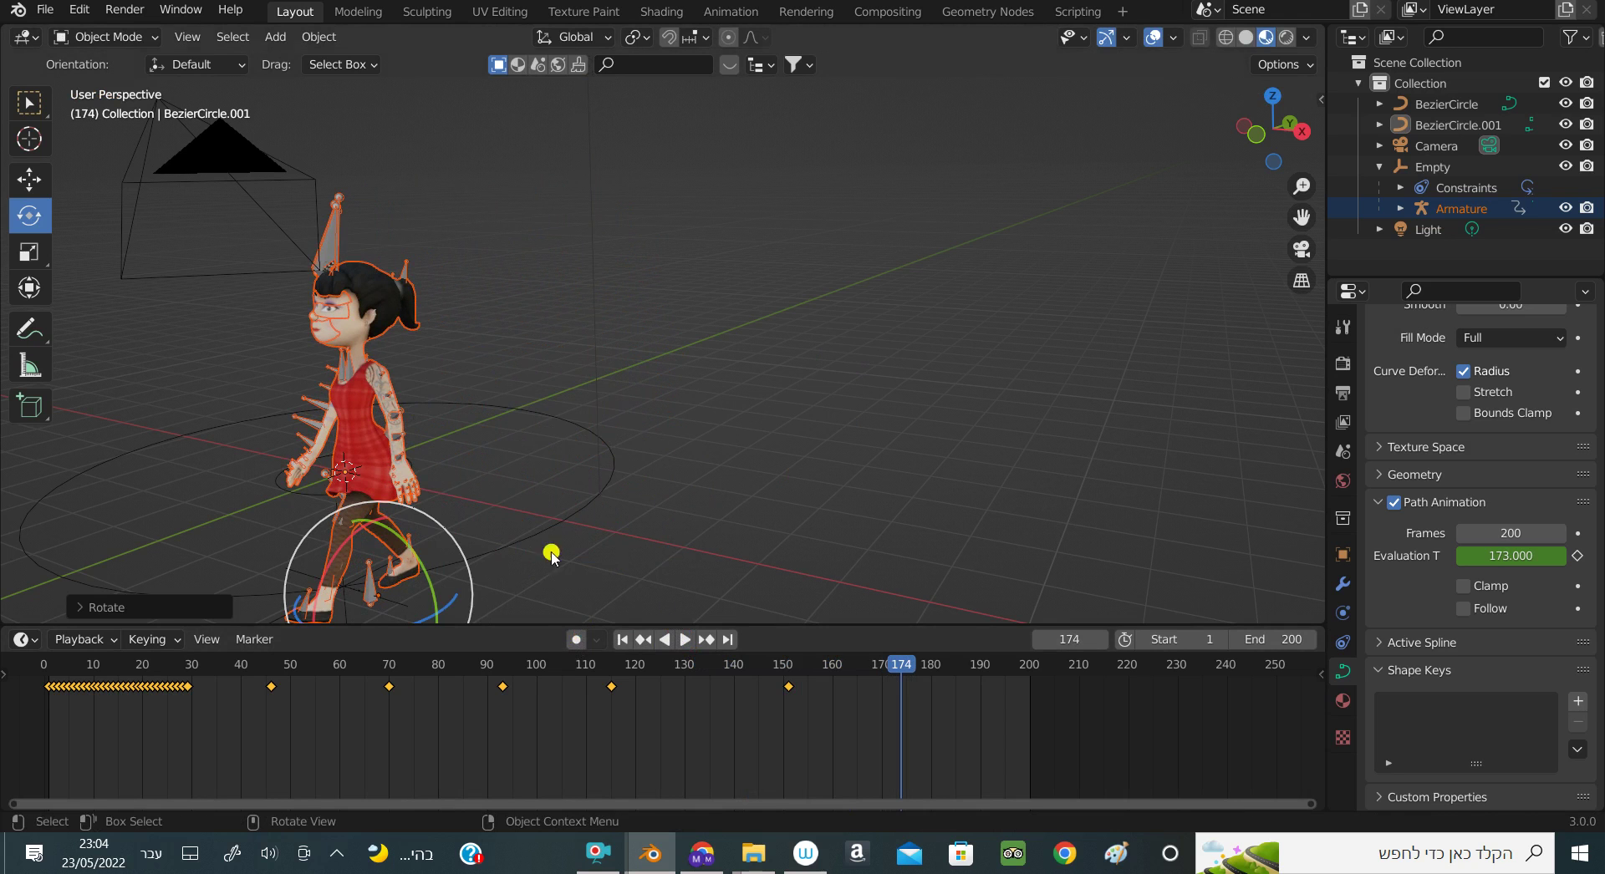
pyautogui.moveTo(469, 462); pyautogui.dragTo(557, 454, button='middle')
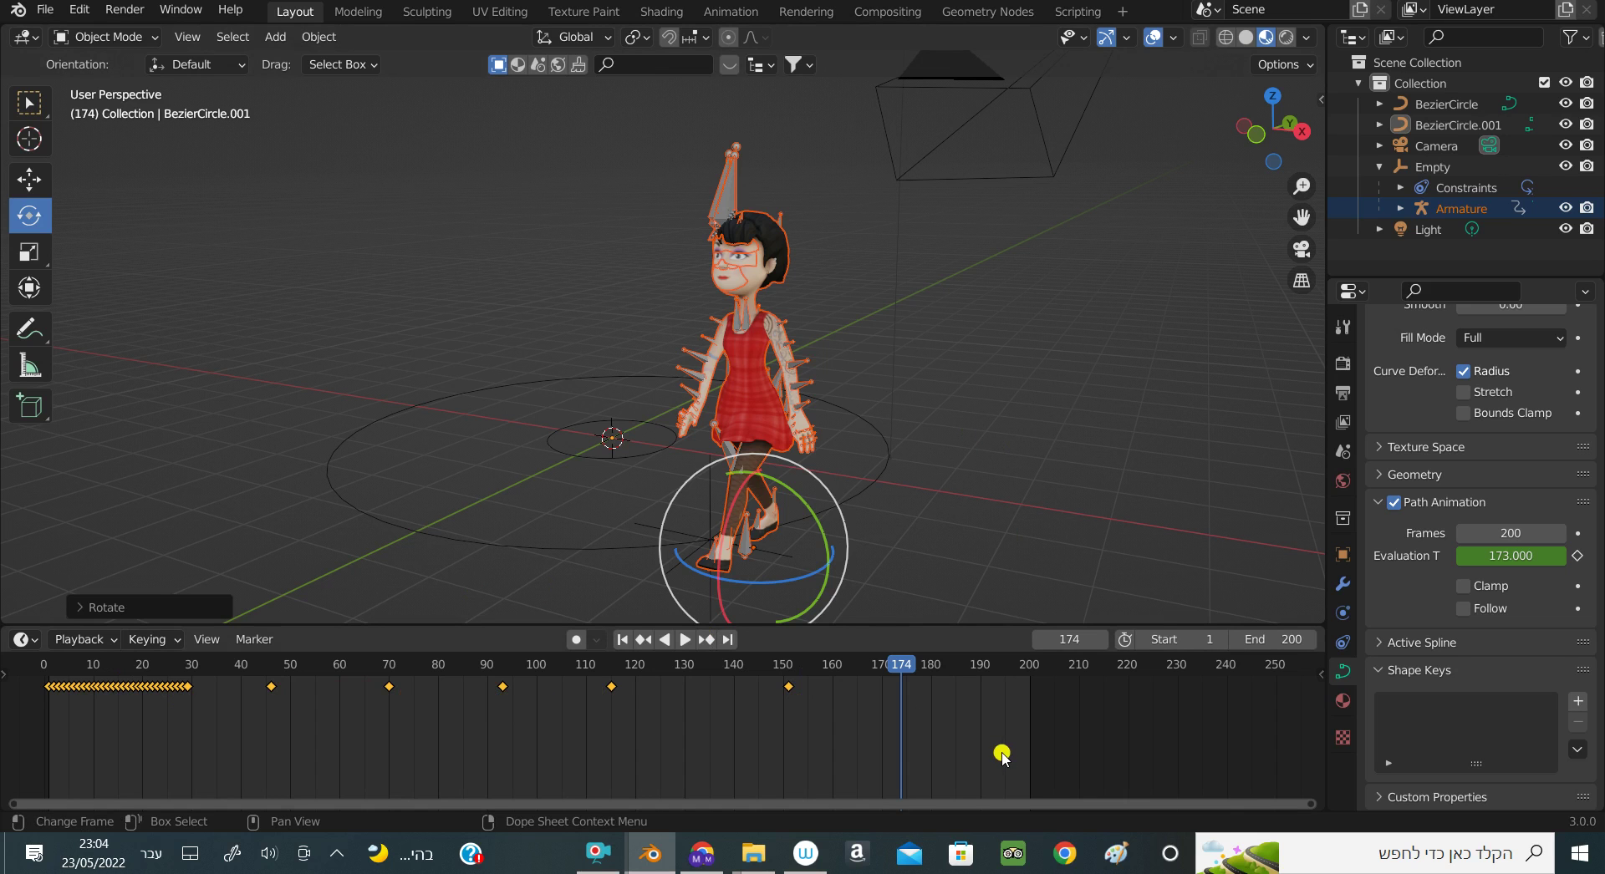
pyautogui.press('space')
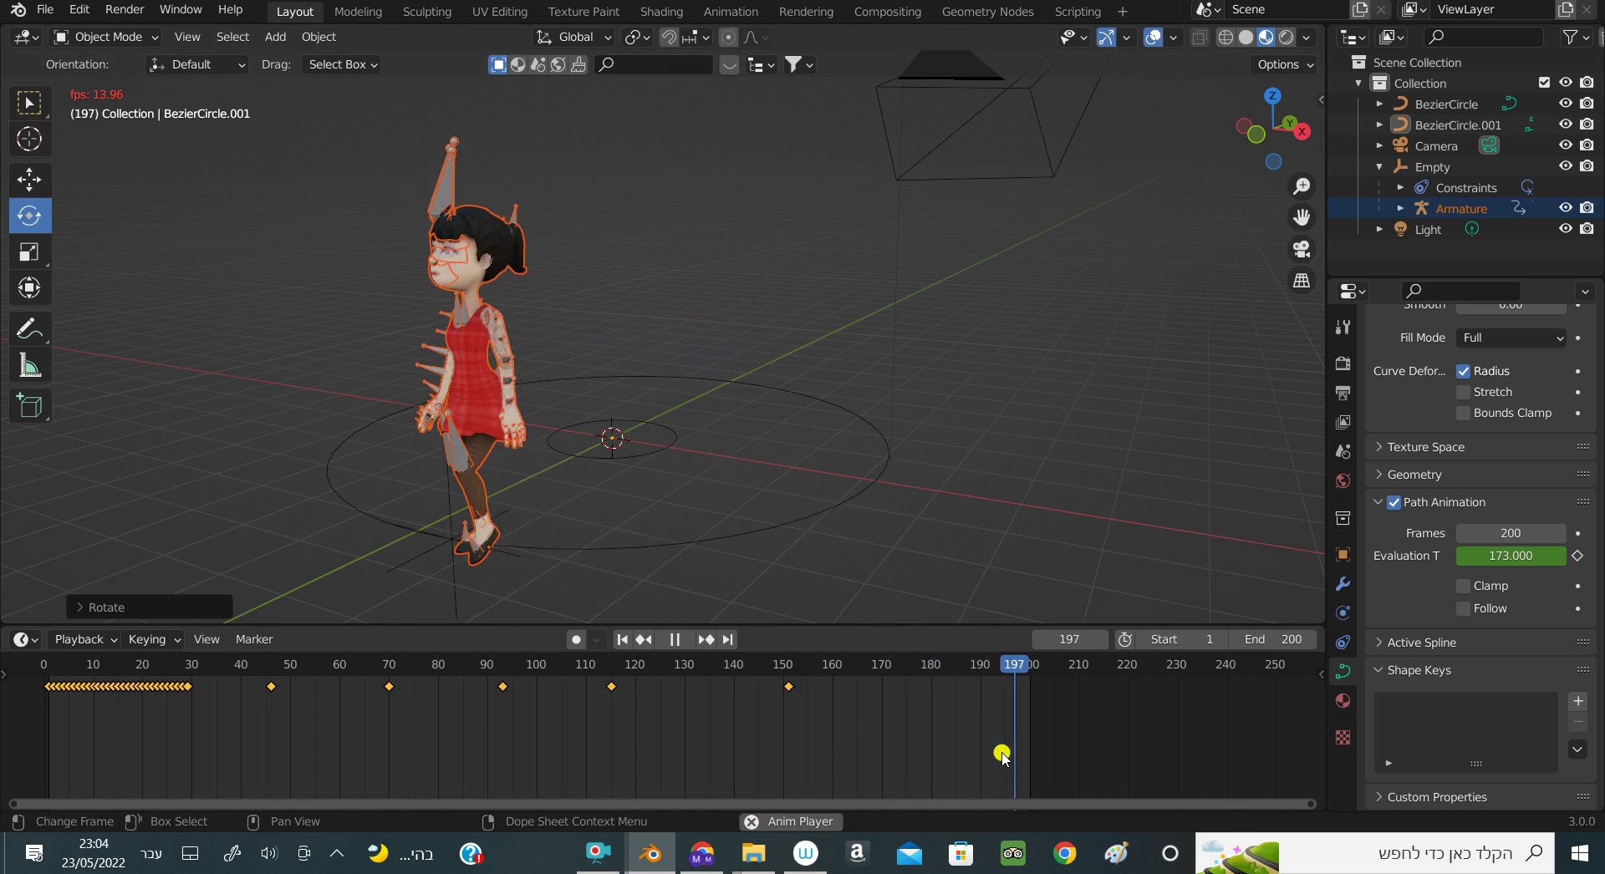
pyautogui.press('space')
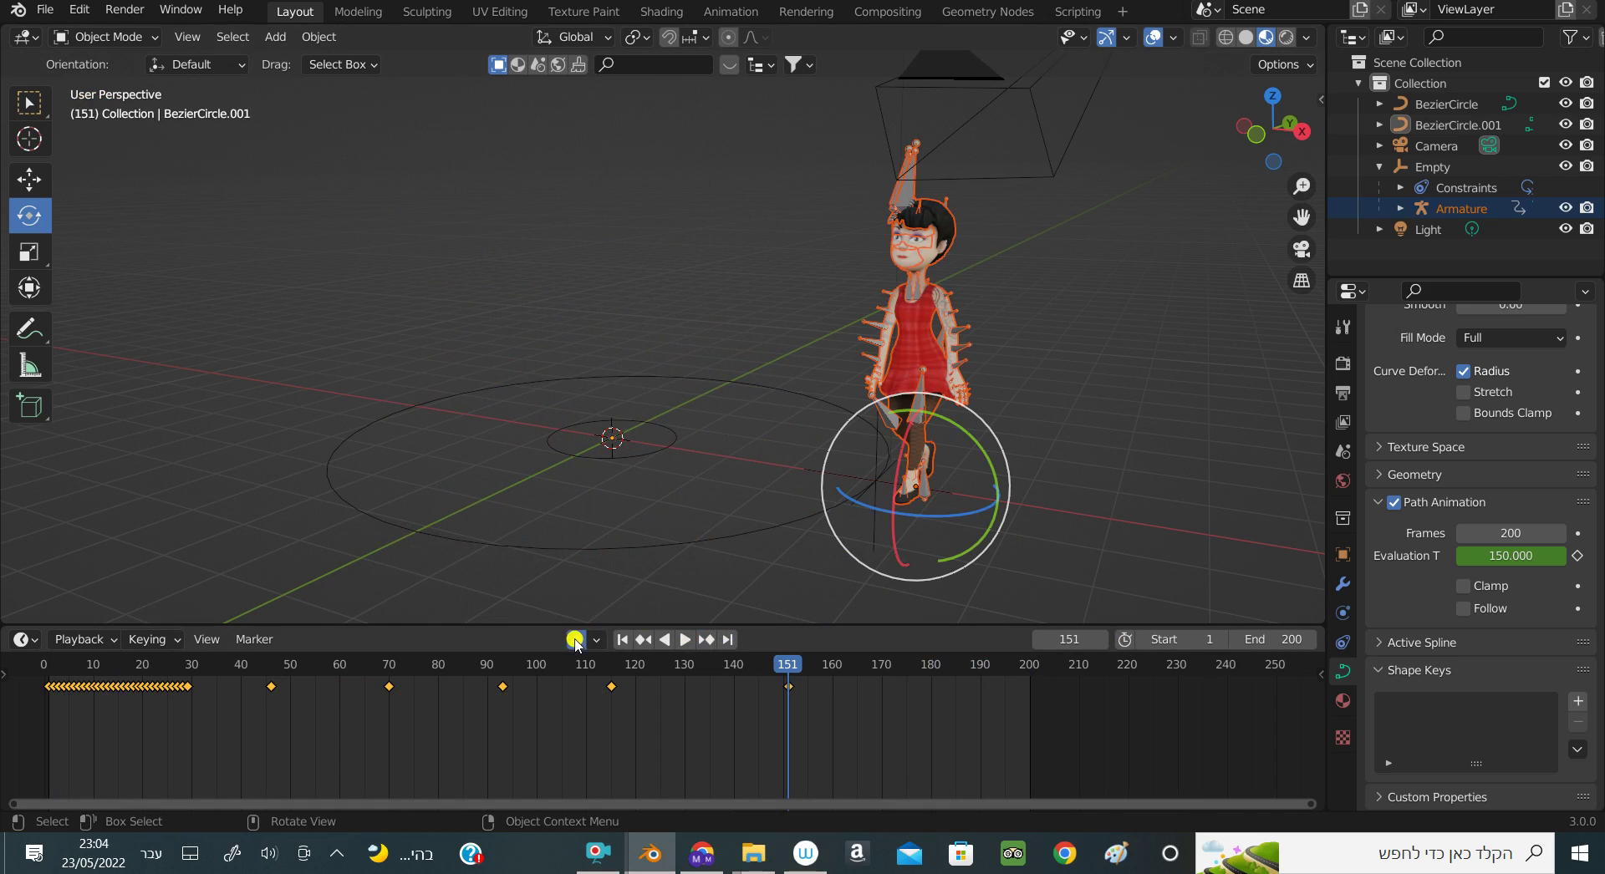
# Turn the girl about Z to follow the path at frame 164
pyautogui.moveTo(925, 517); pyautogui.dragTo(694, 623)
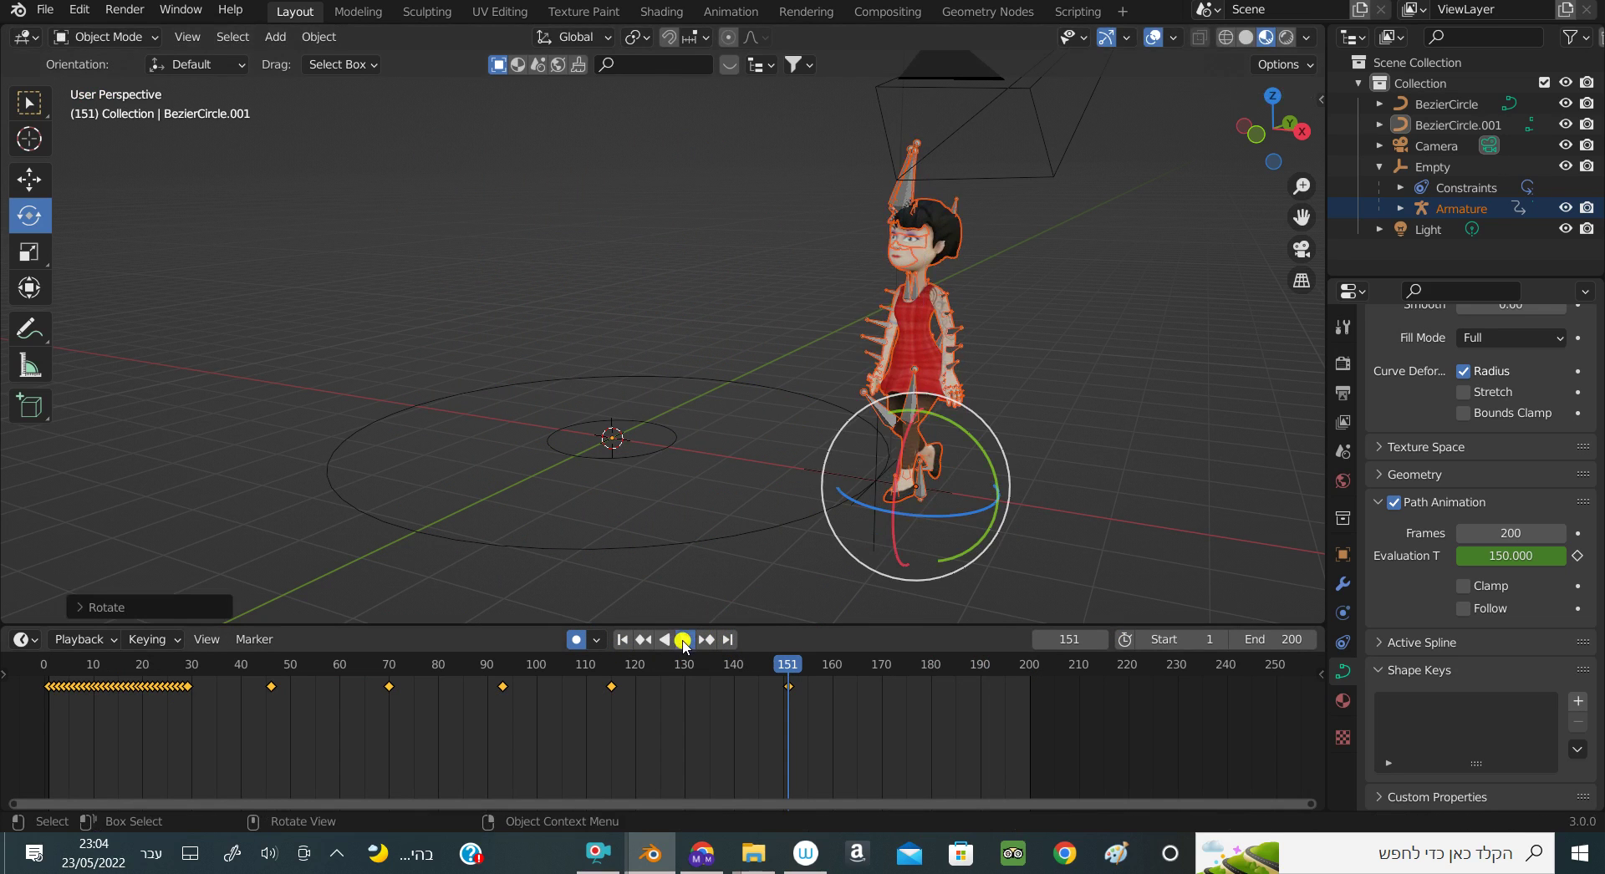
pyautogui.click(683, 642)
pyautogui.click(683, 641)
pyautogui.moveTo(843, 559); pyautogui.dragTo(748, 608)
# Key her heading at frame 179, play to frame 193, and turn auto-keying off
pyautogui.click(681, 641)
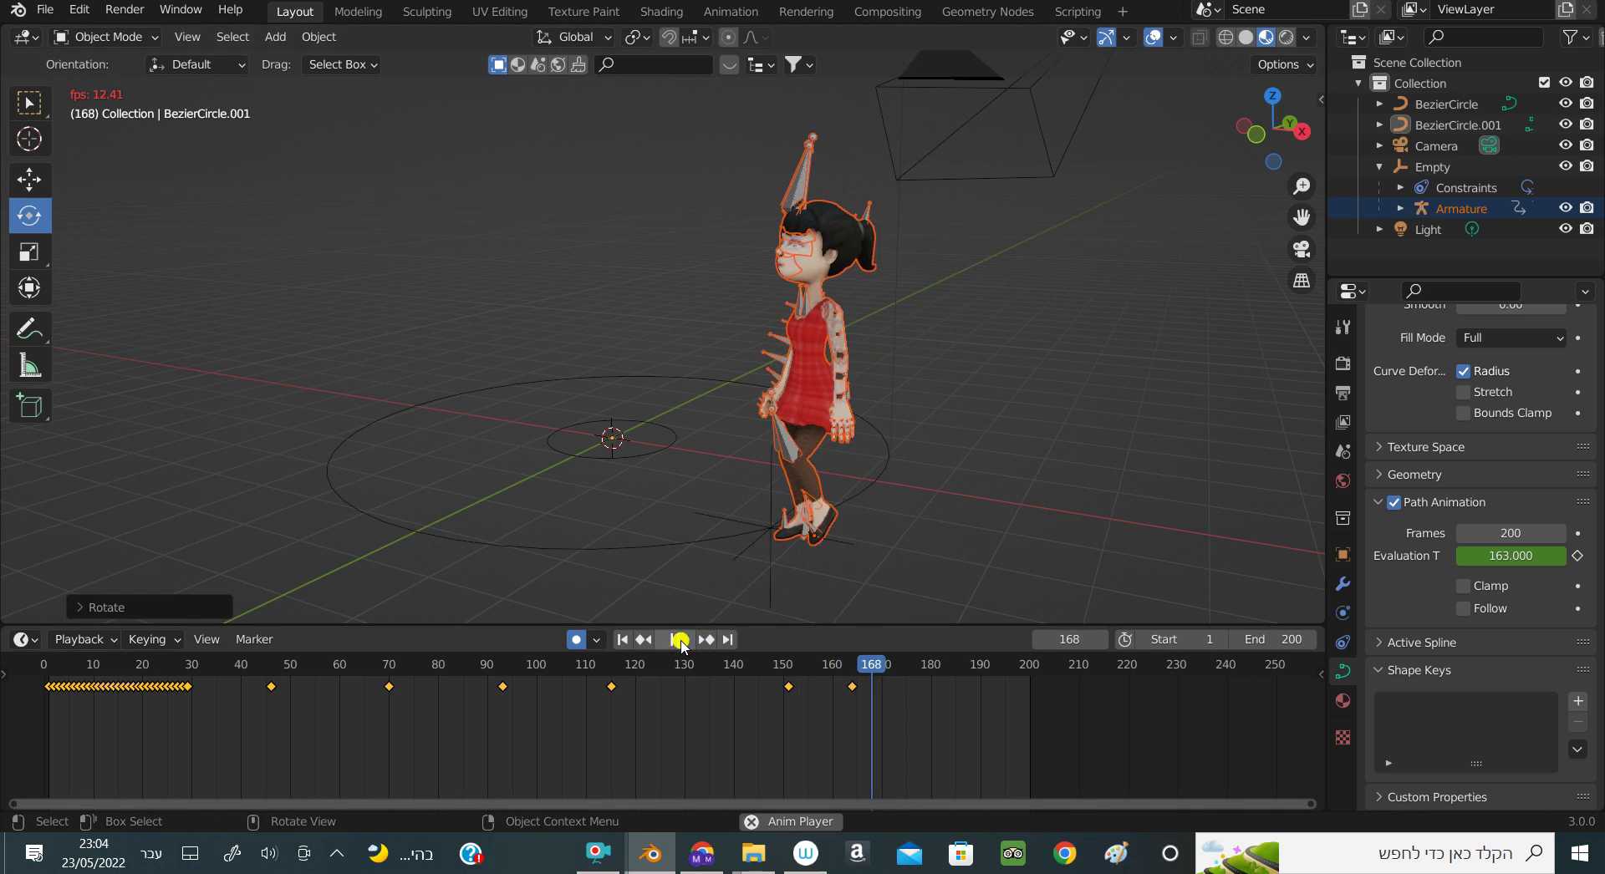
pyautogui.click(681, 642)
pyautogui.moveTo(715, 596); pyautogui.dragTo(687, 635)
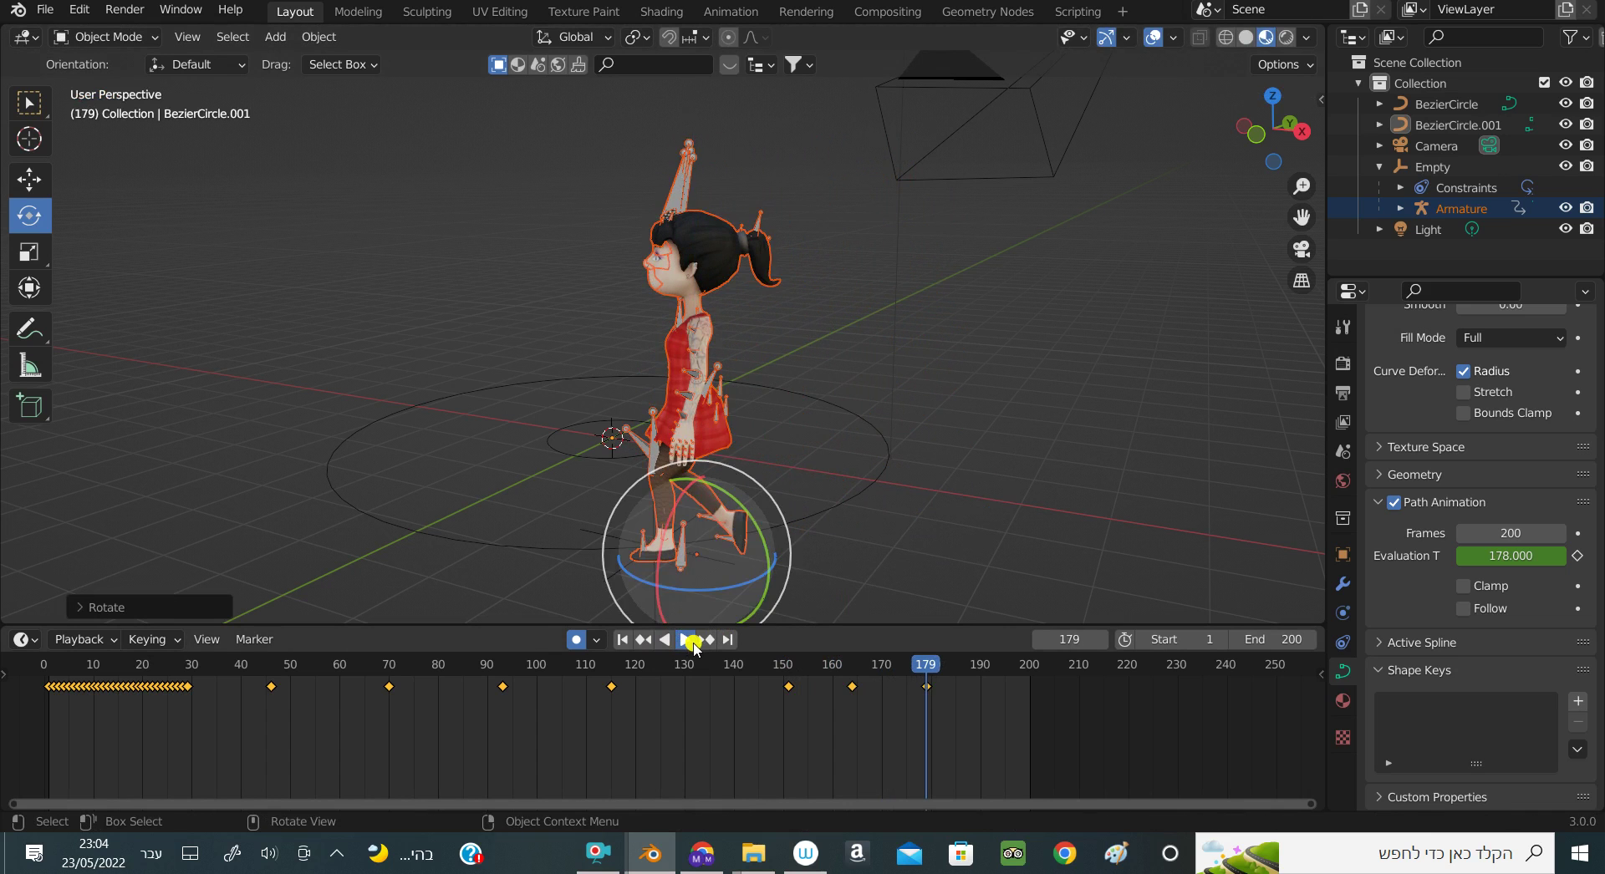
pyautogui.click(693, 644)
pyautogui.click(694, 642)
pyautogui.click(588, 642)
pyautogui.moveTo(1275, 150); pyautogui.dragTo(1153, 138)
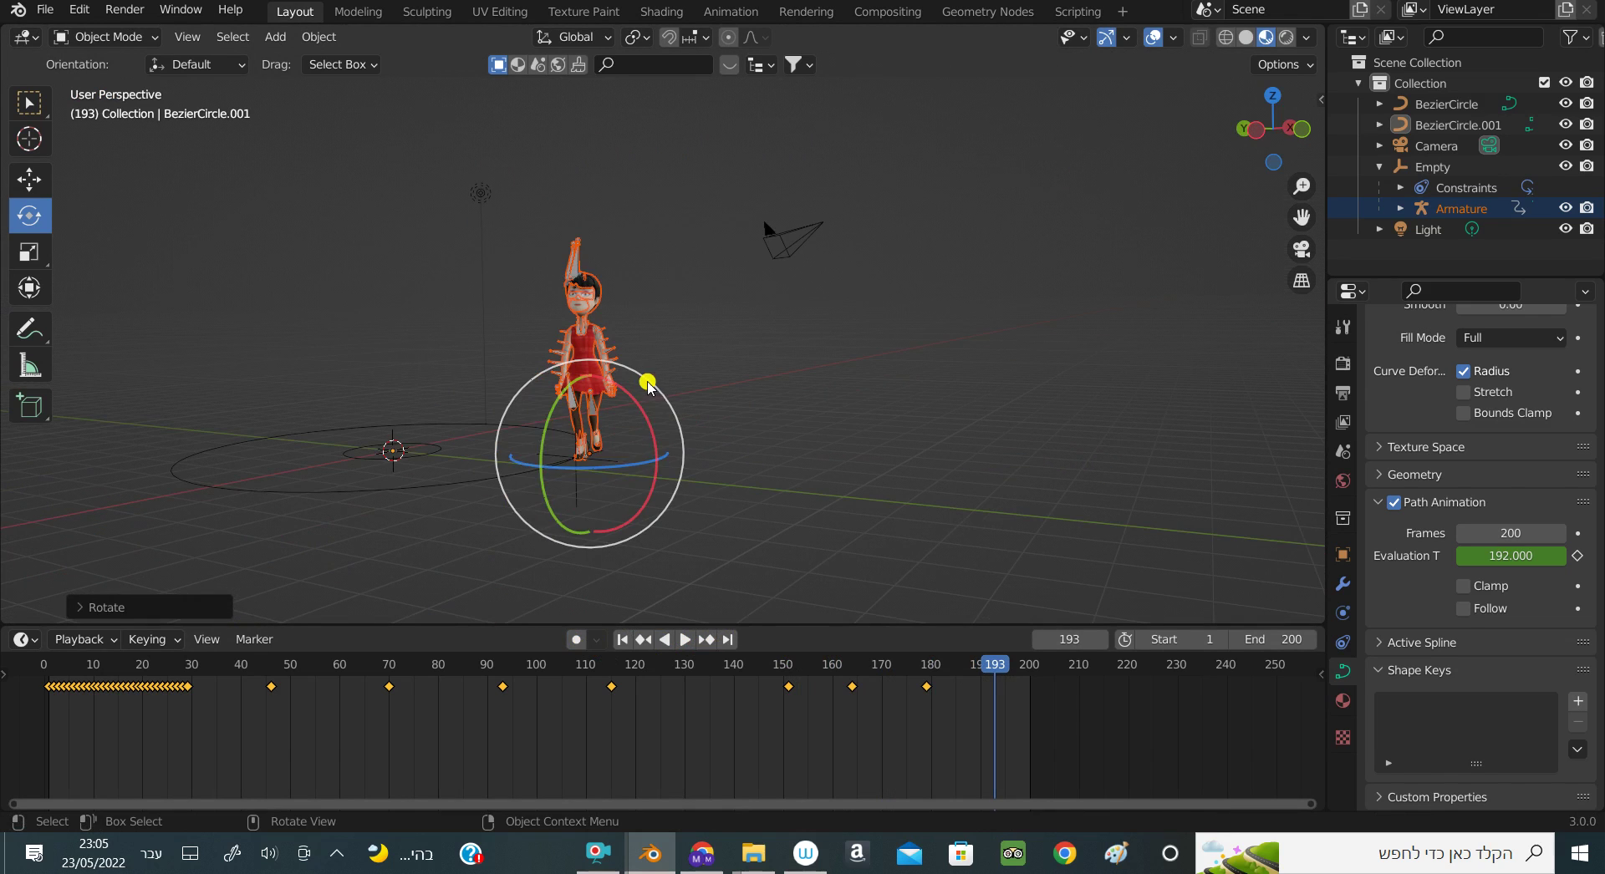
pyautogui.moveTo(1275, 126); pyautogui.dragTo(1258, 134)
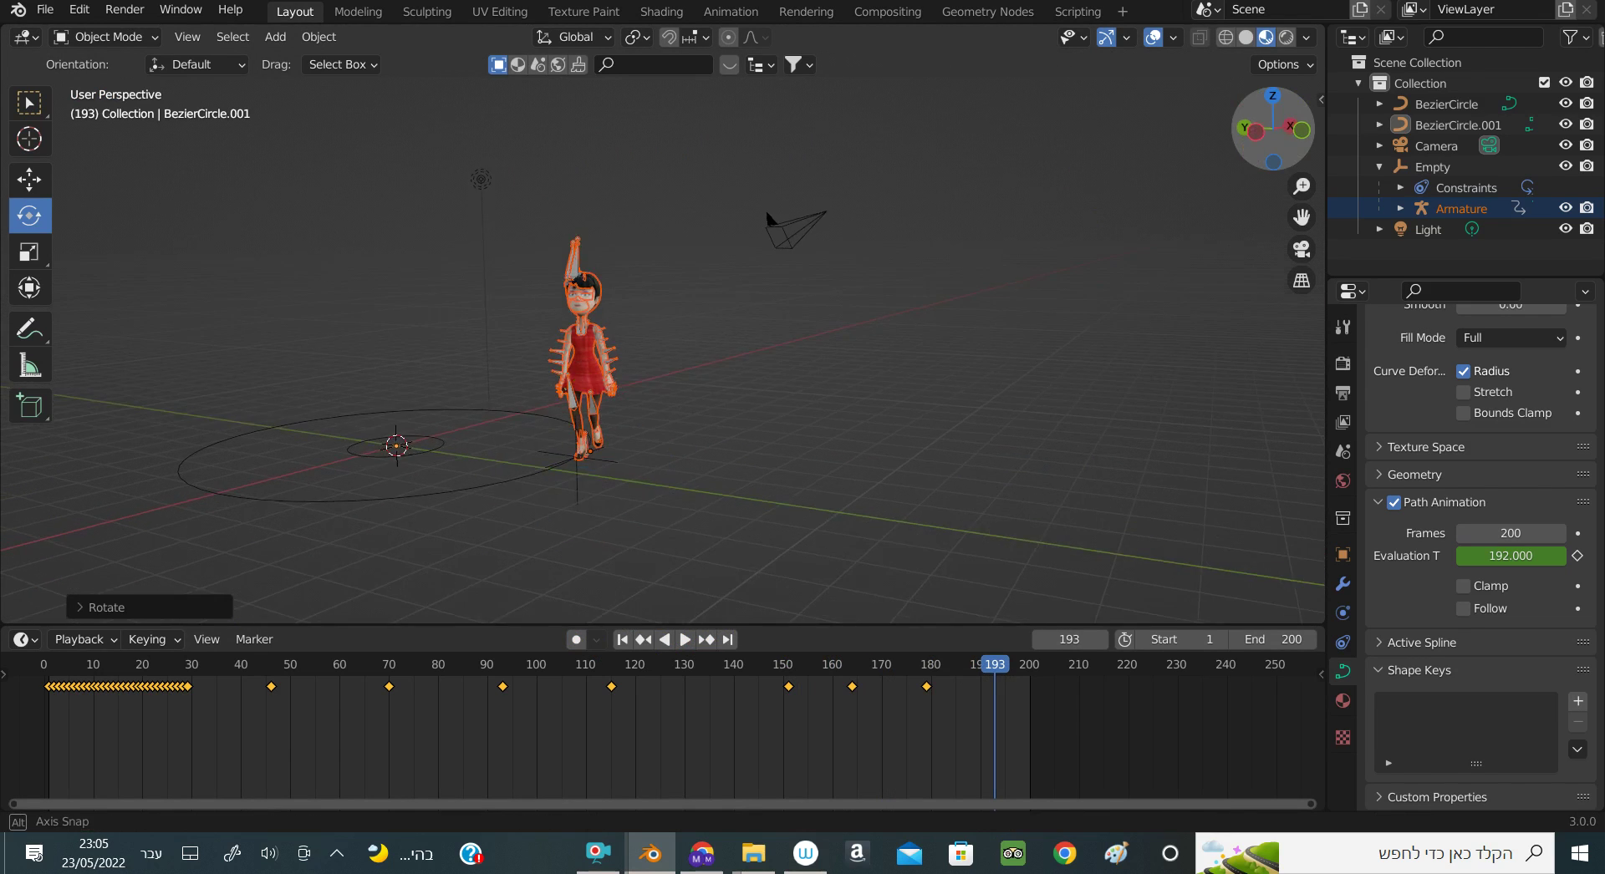
# Re-enable auto-keying and try turning the girl about Z at frame 193
pyautogui.click(575, 640)
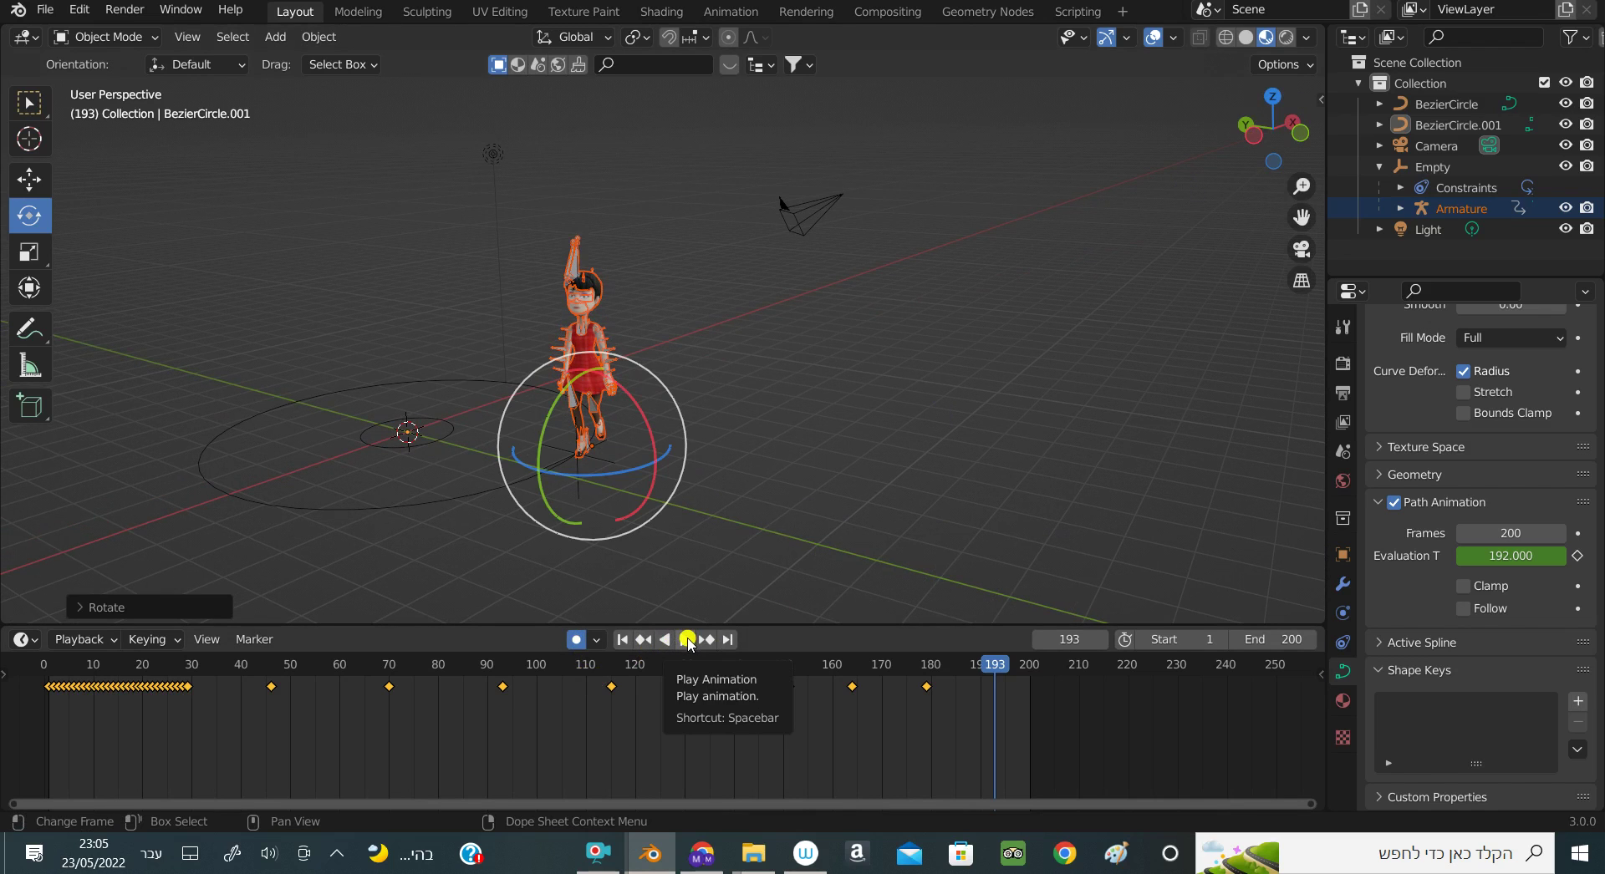
pyautogui.click(687, 640)
pyautogui.press('space')
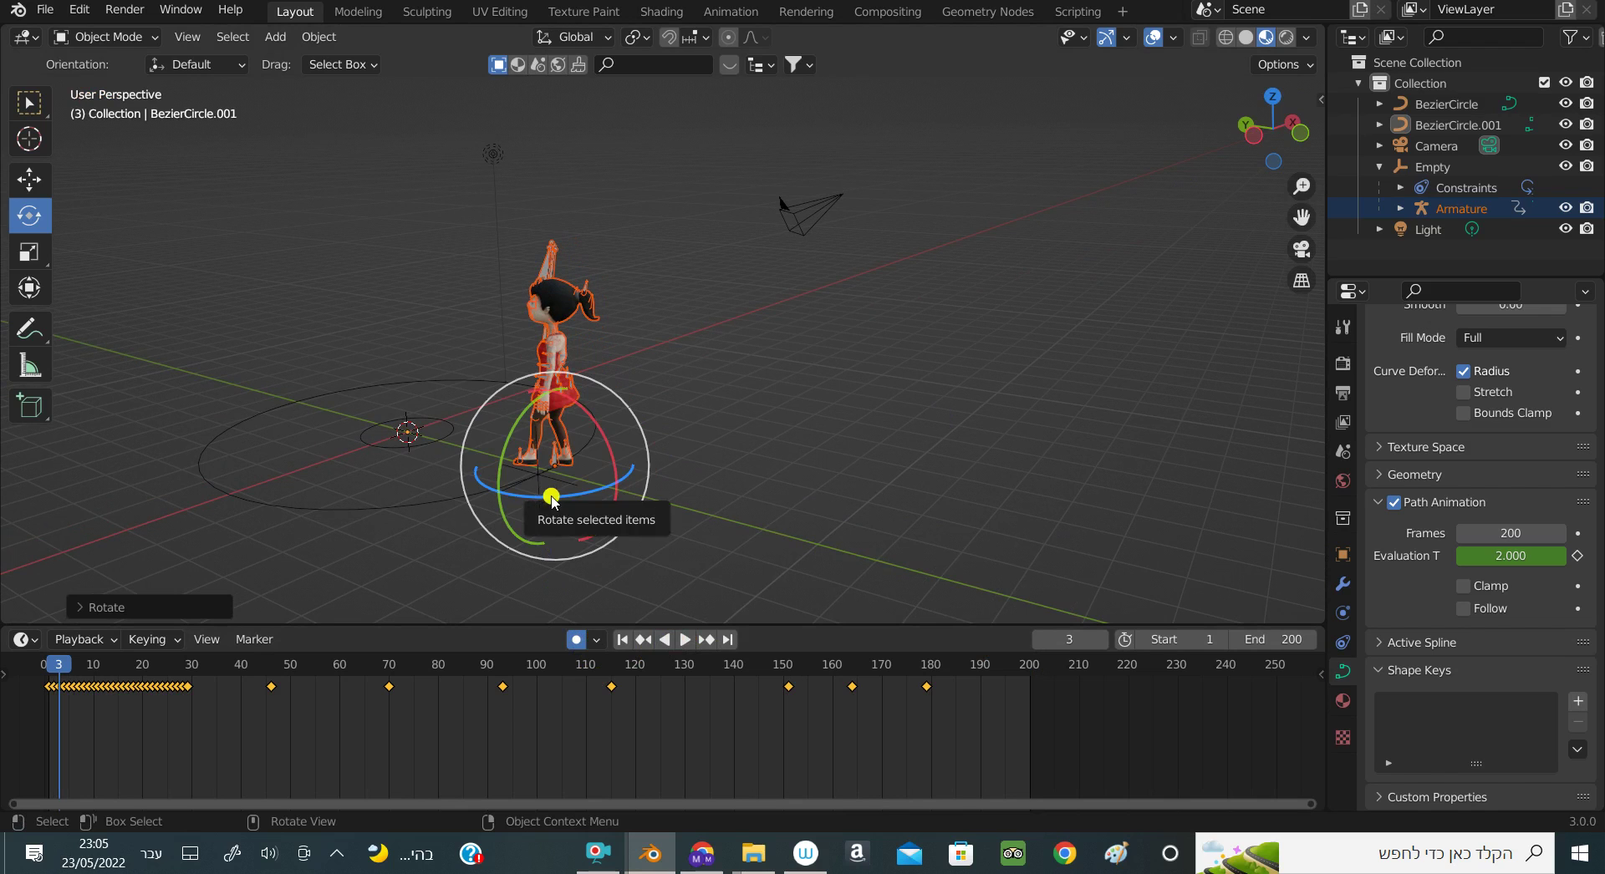
pyautogui.hotkey('ctrl', 'z')
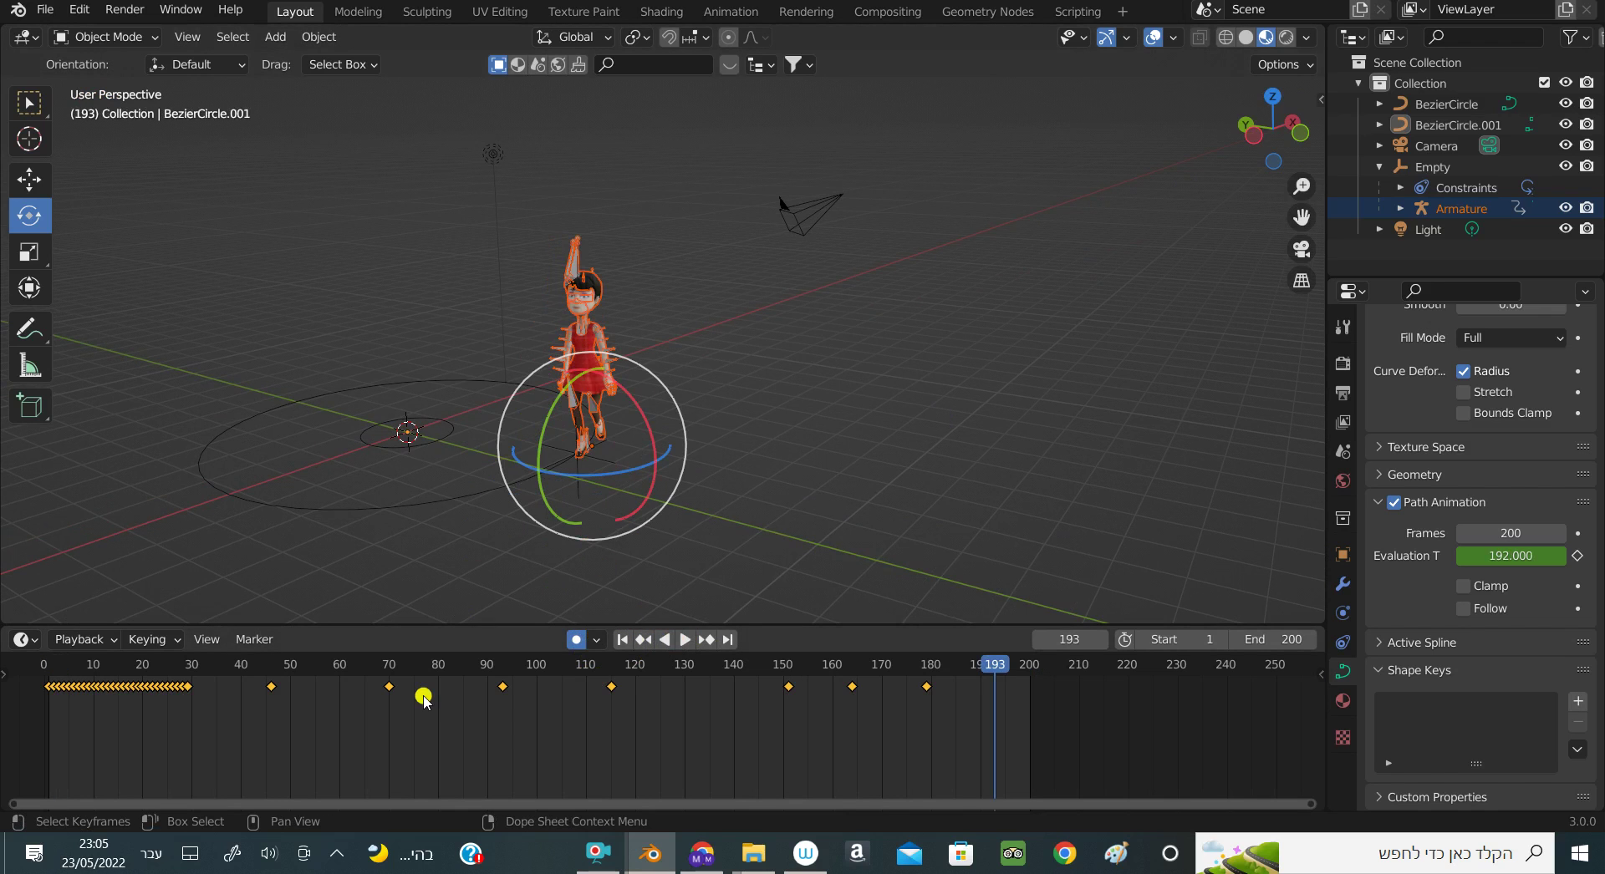
pyautogui.moveTo(585, 527)
pyautogui.mouseDown()
pyautogui.moveTo(572, 472)
pyautogui.moveTo(585, 472)
pyautogui.mouseUp()
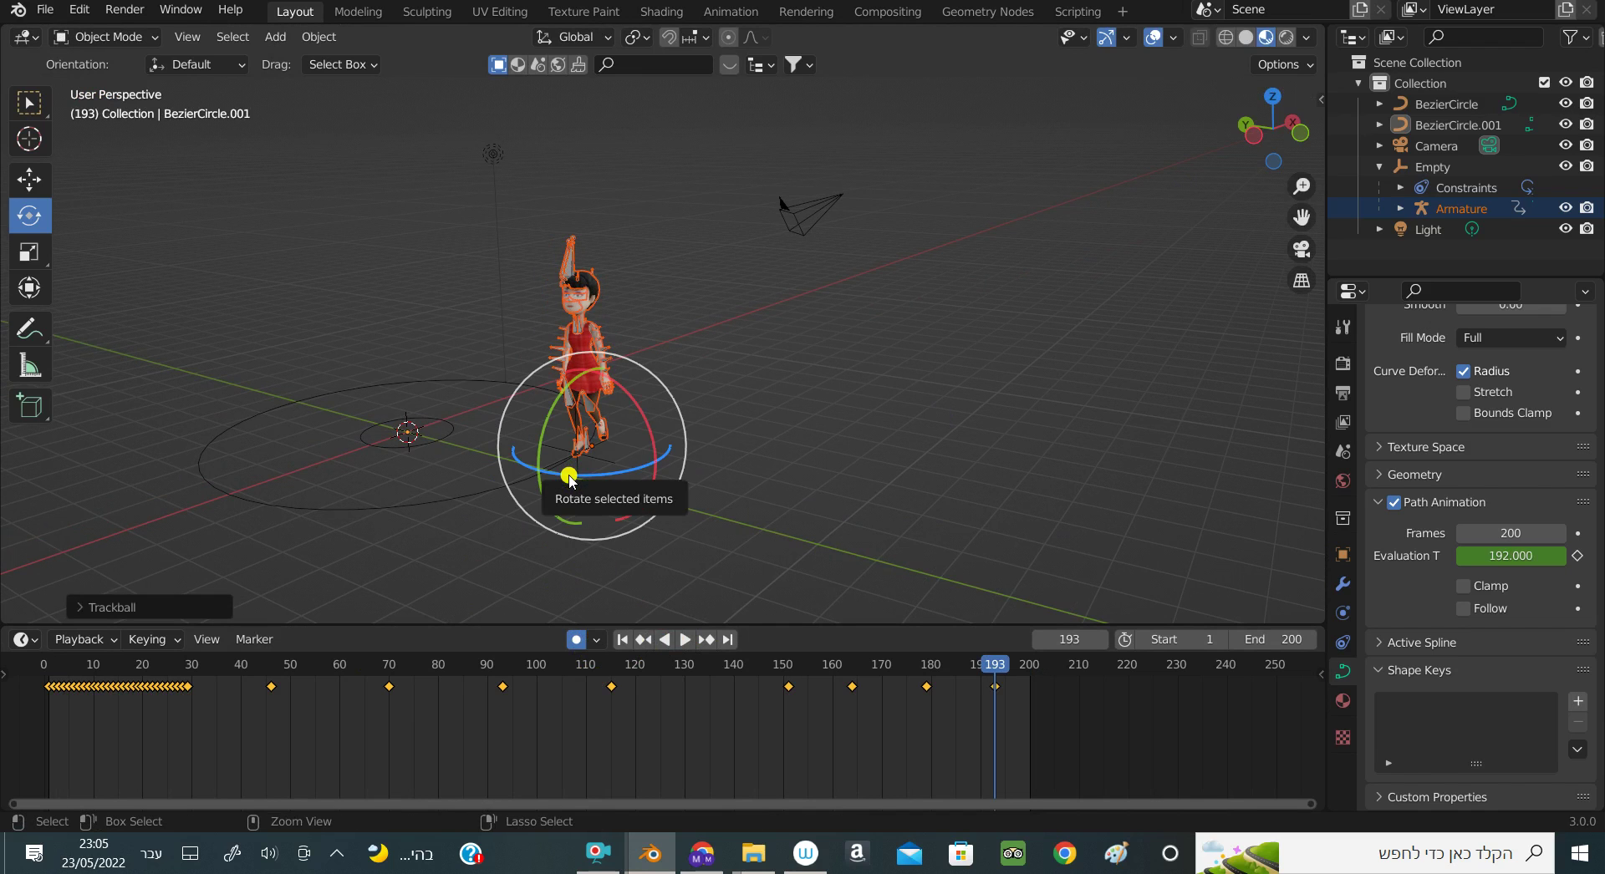
pyautogui.moveTo(609, 475); pyautogui.dragTo(600, 472)
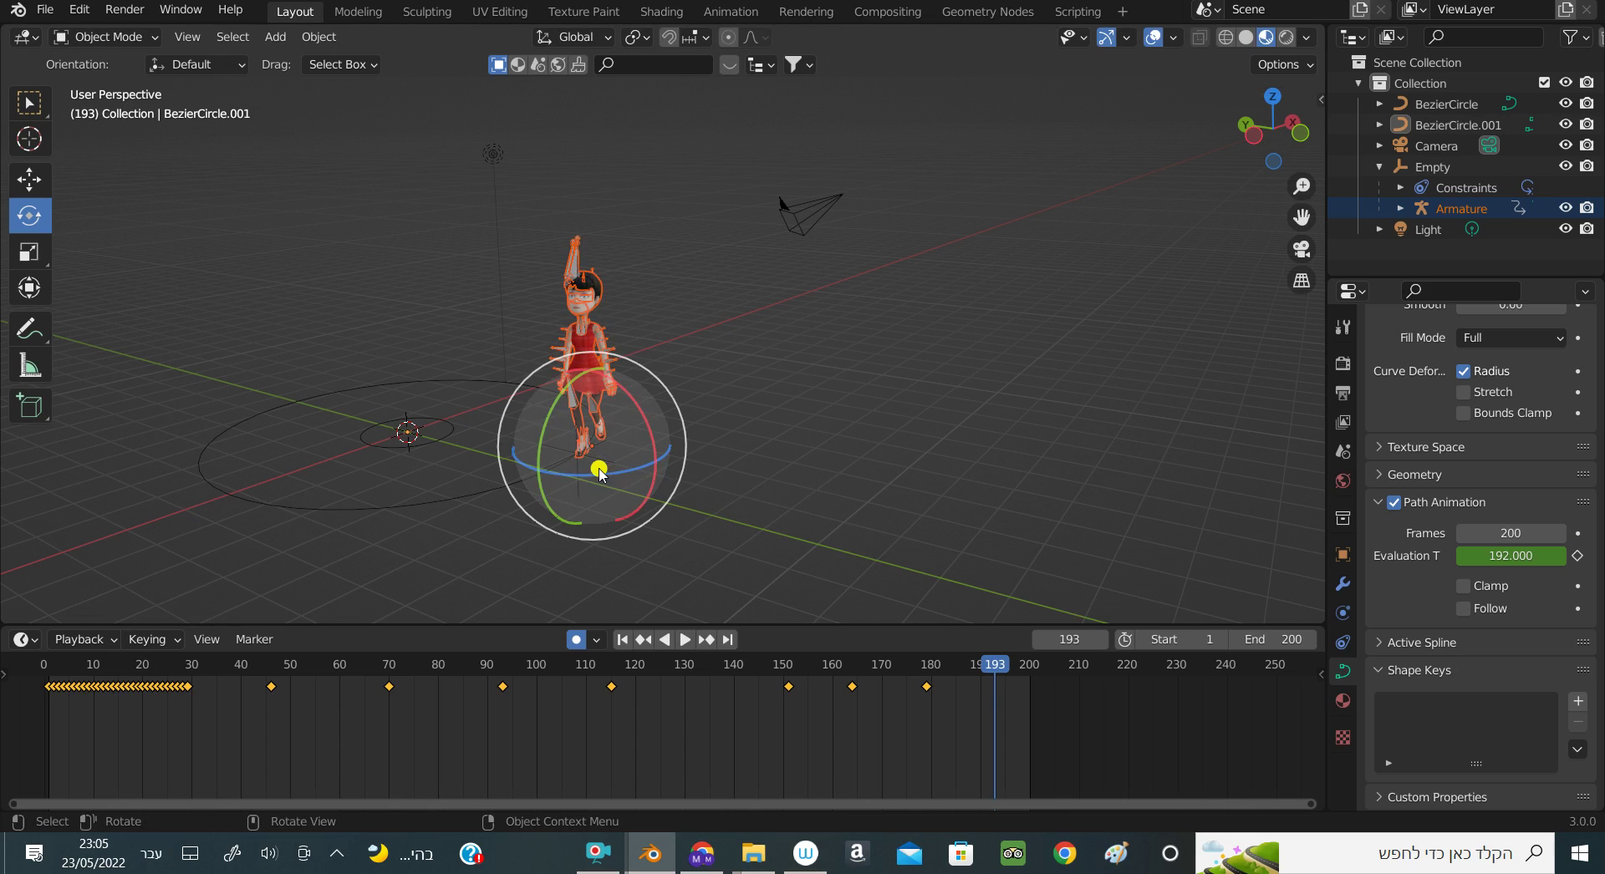
pyautogui.hotkey('ctrl', 'z')
pyautogui.moveTo(601, 477); pyautogui.dragTo(687, 548)
pyautogui.click(681, 640)
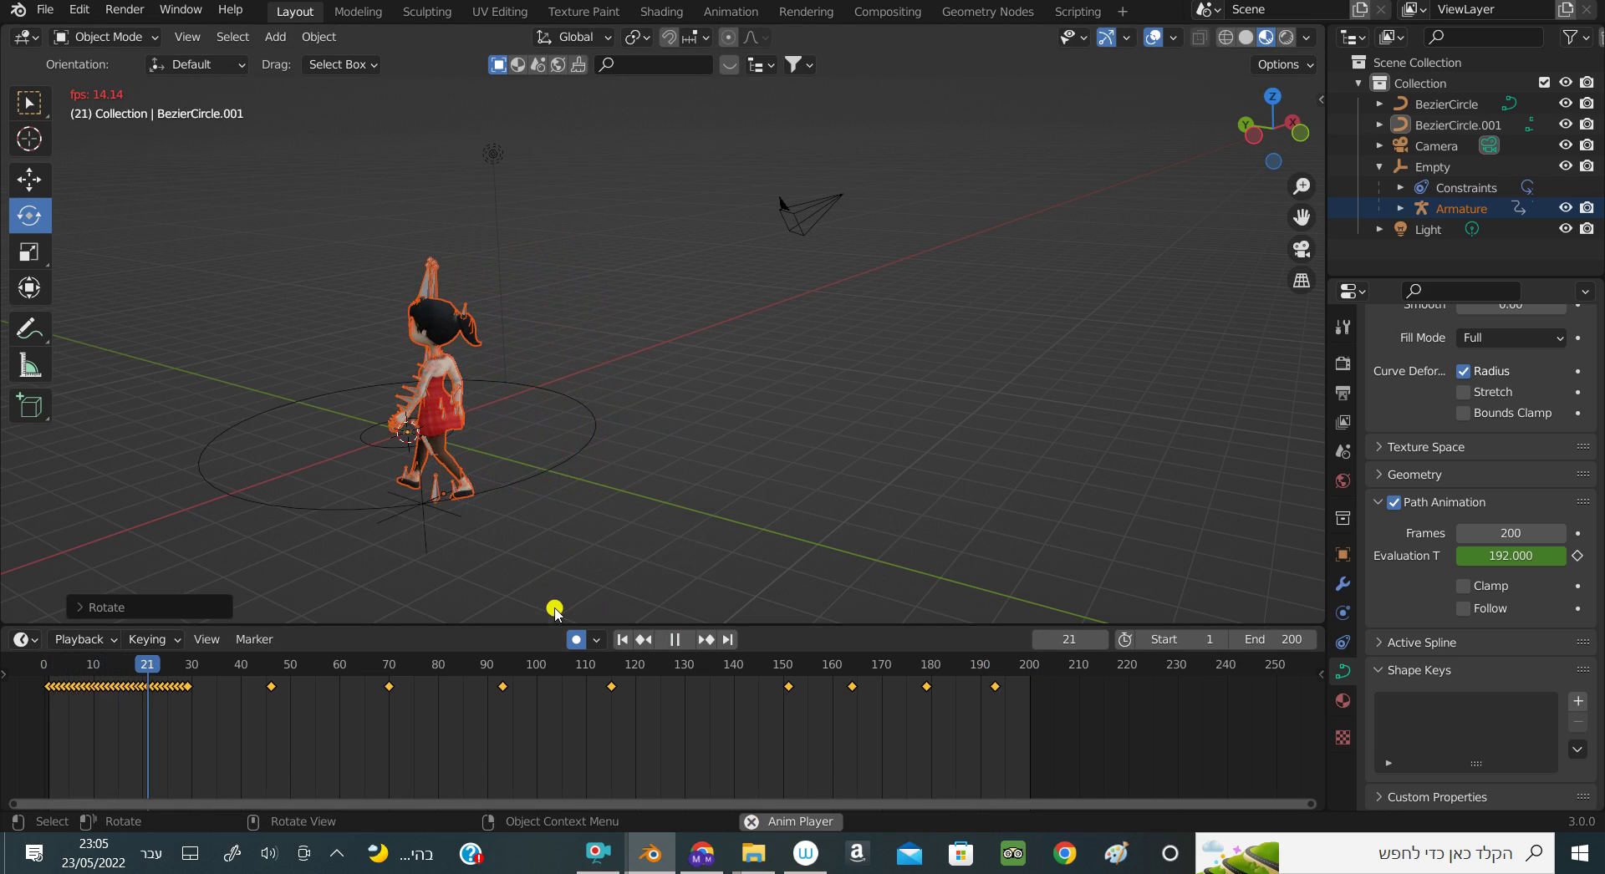
pyautogui.press('space')
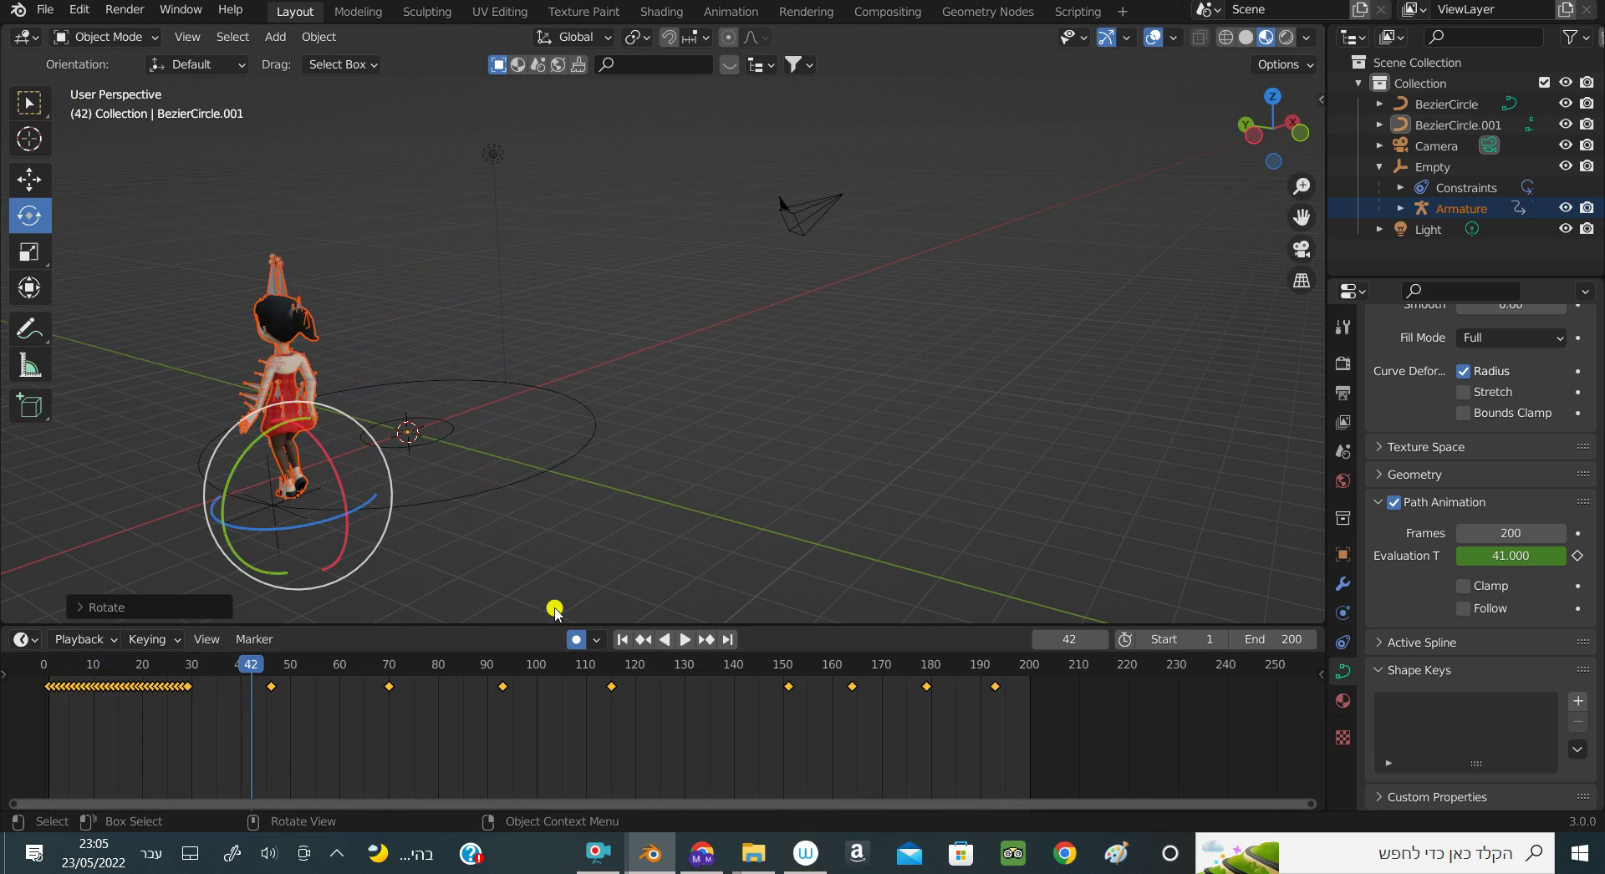
pyautogui.hotkey('ctrl', 'z')
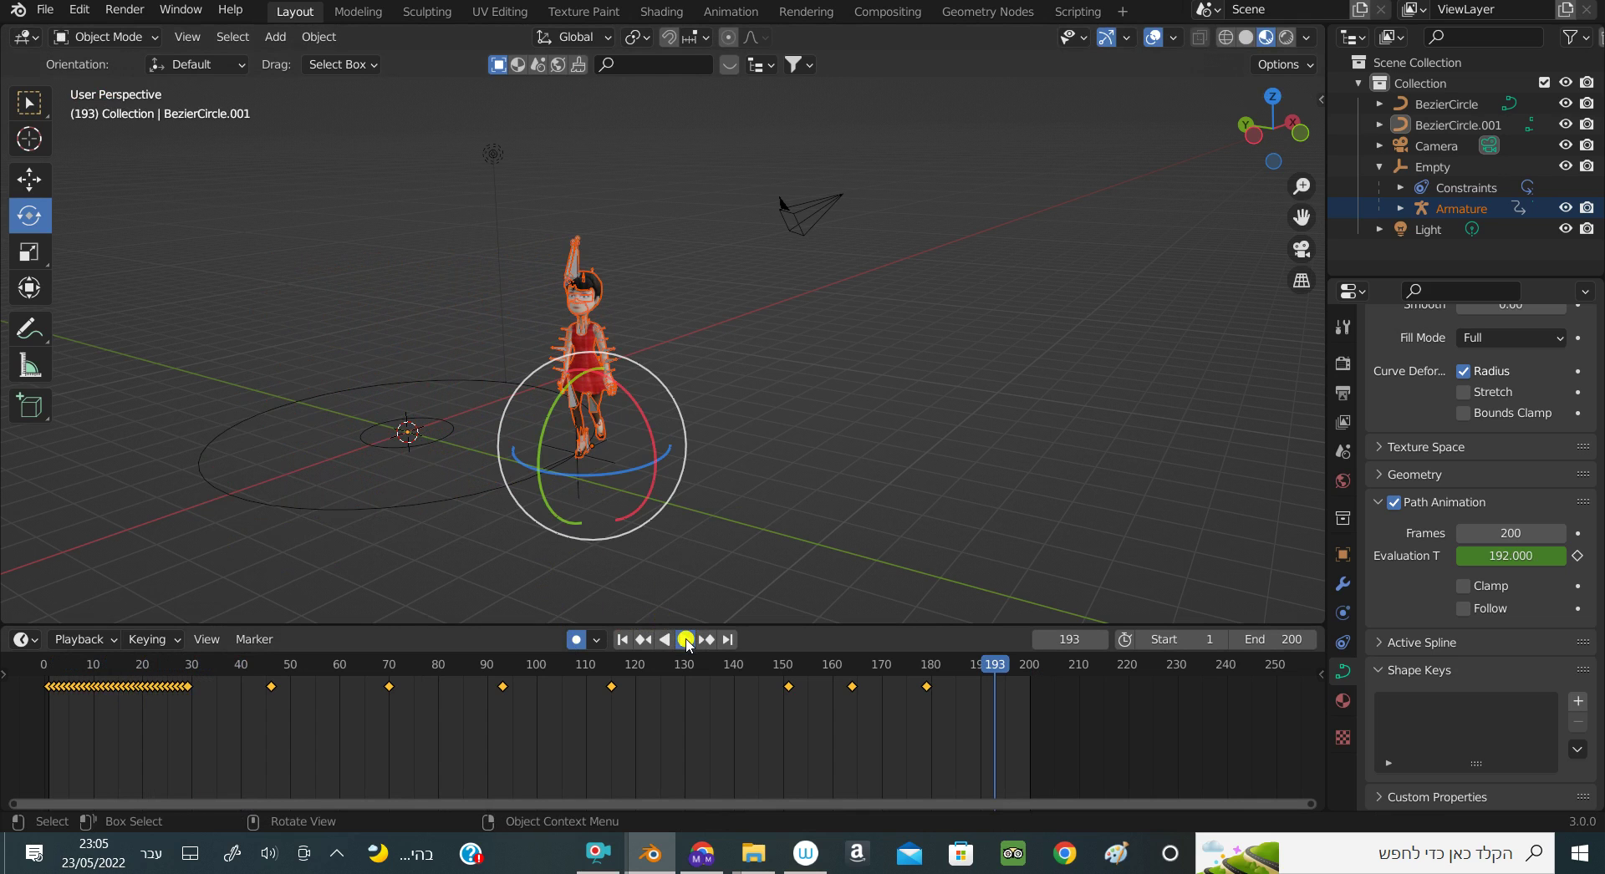
# Cancel a stray trackball rotation and undo back to the frame 164 state
pyautogui.click(685, 639)
pyautogui.press('space')
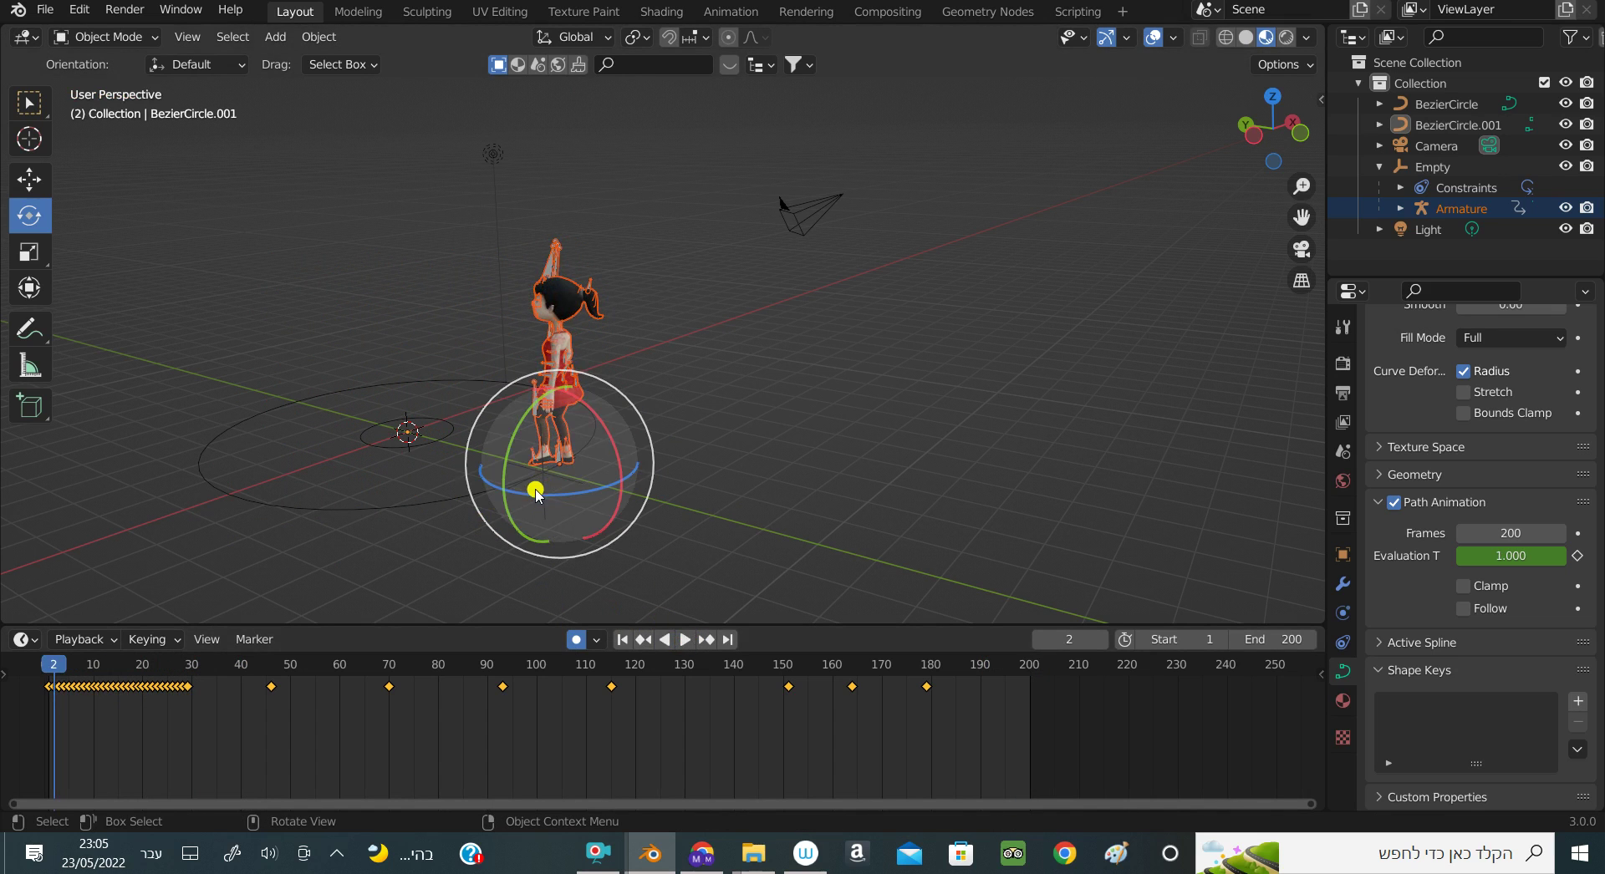
pyautogui.moveTo(536, 494); pyautogui.dragTo(540, 493)
pyautogui.rightClick(569, 491)
pyautogui.hotkey('ctrl', 'z')
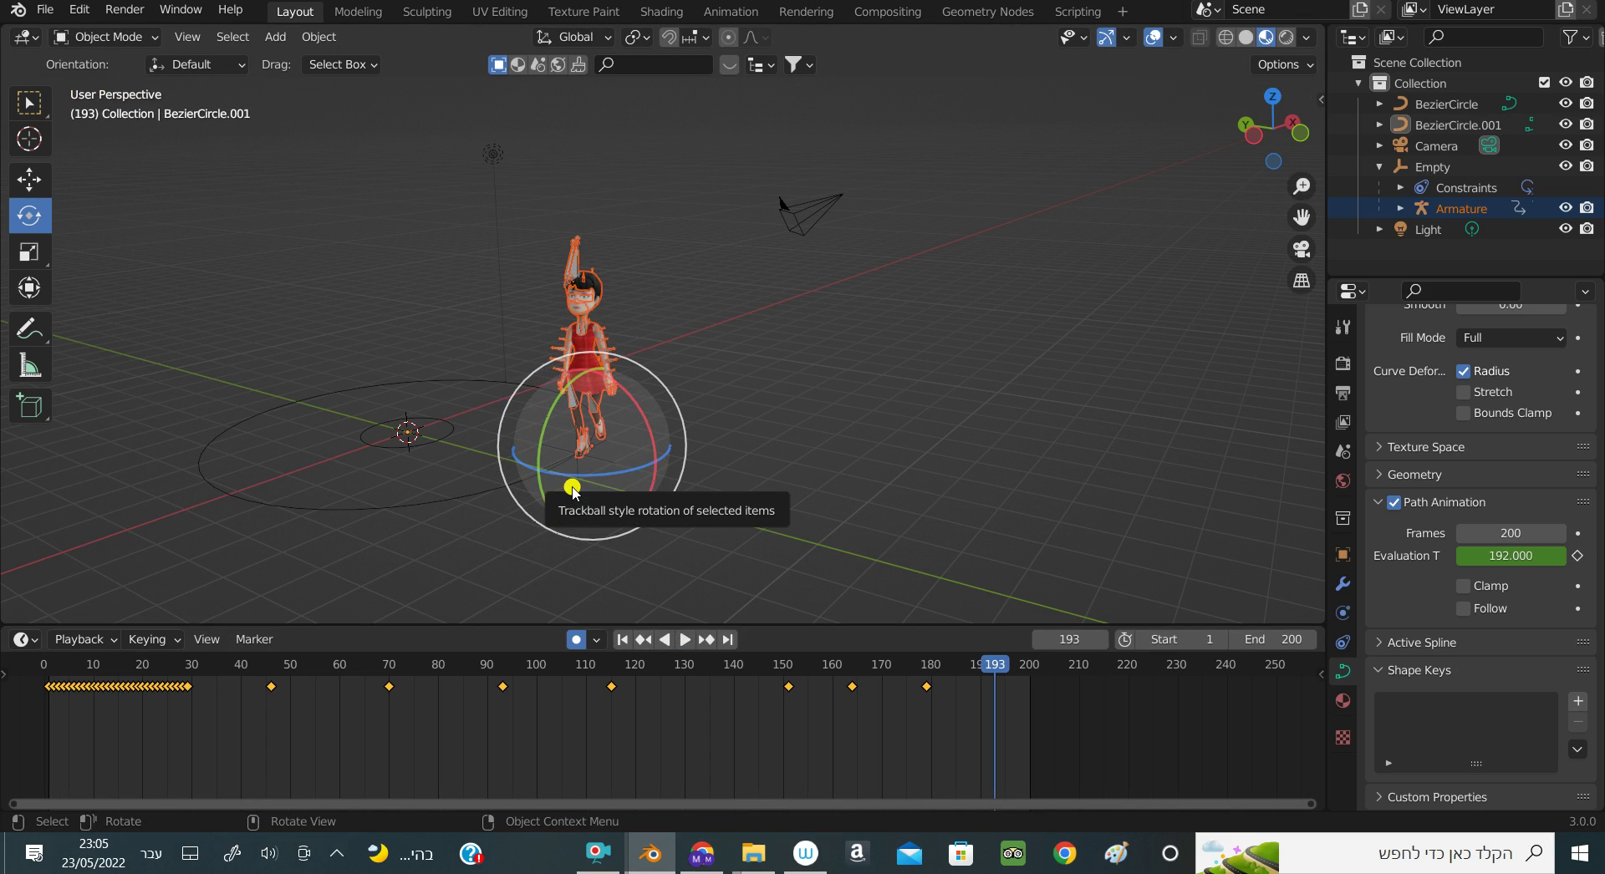
pyautogui.hotkey('ctrl', 'z')
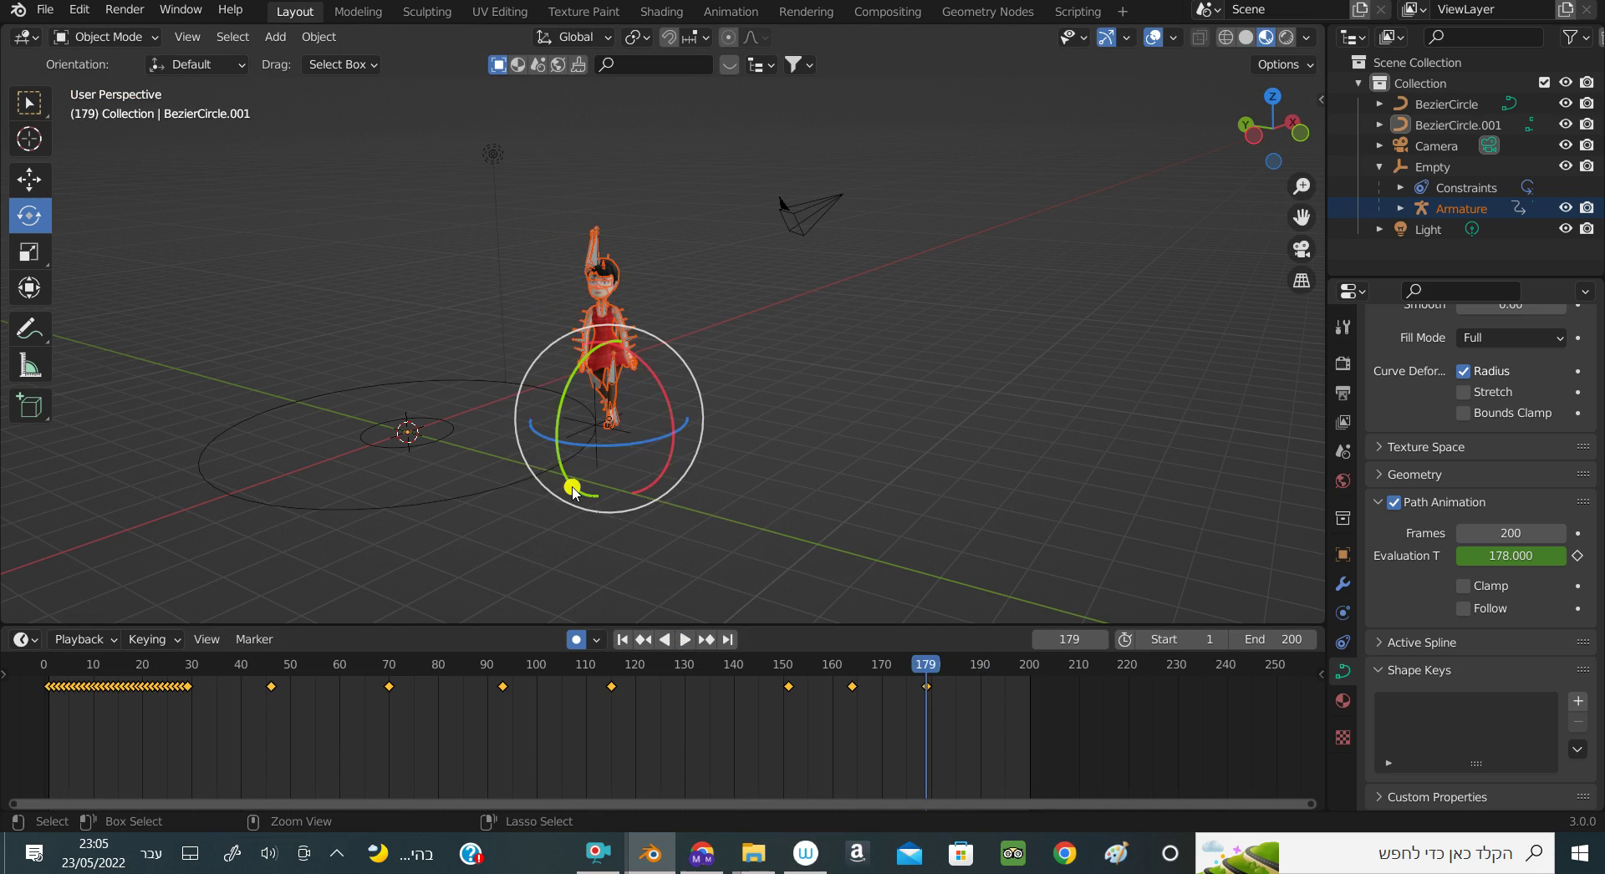
pyautogui.hotkey('ctrl', 'z')
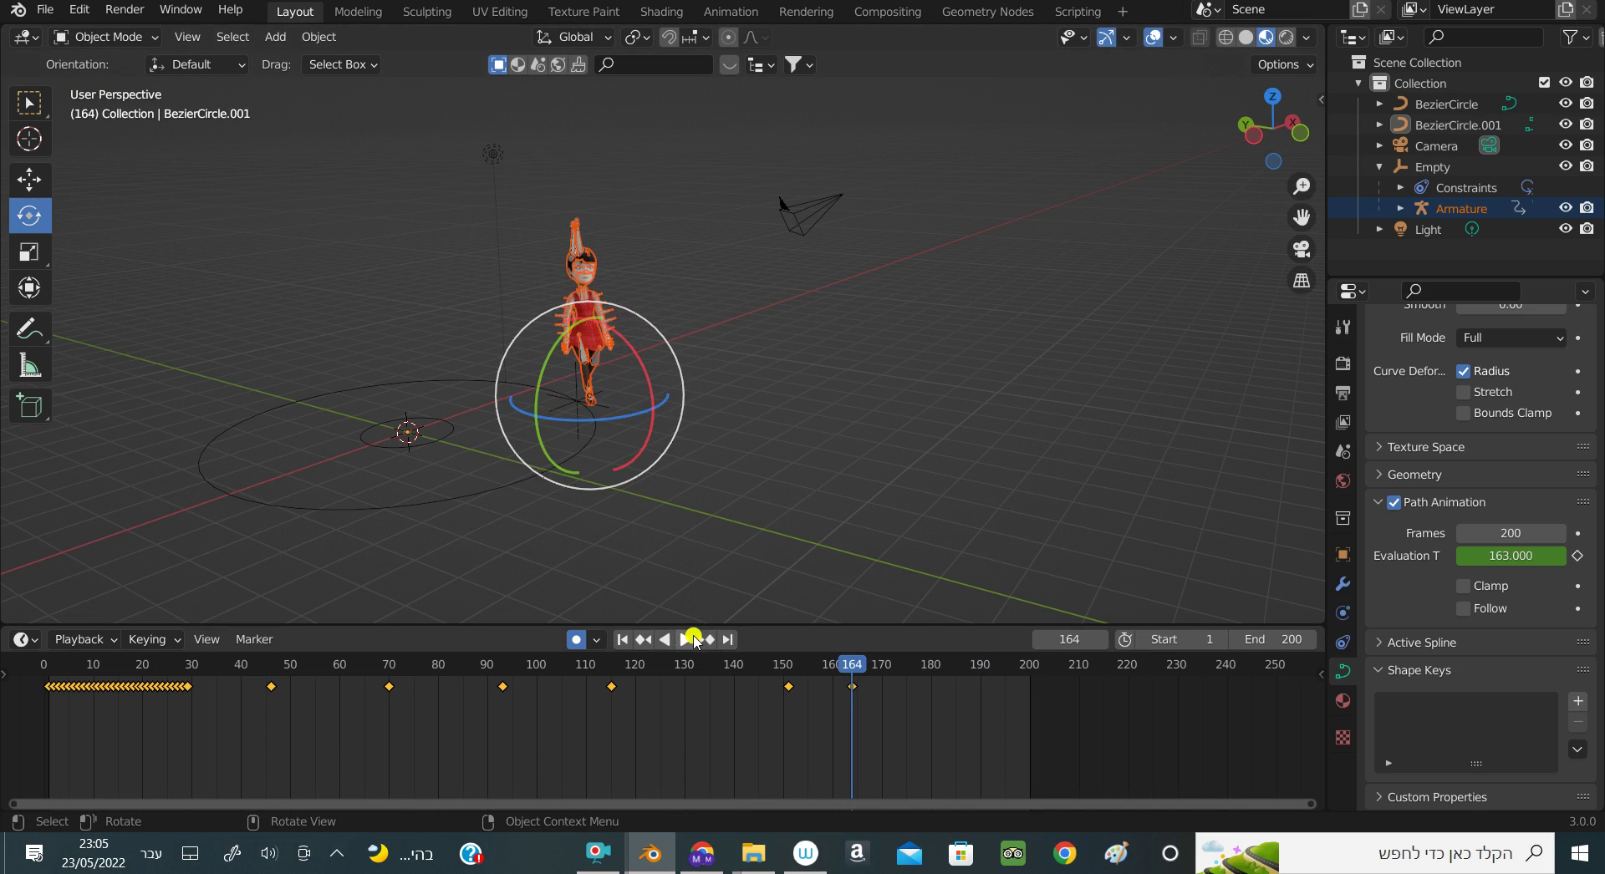
# Key the girl's facing along the path at frames 176 and 194, then replay
pyautogui.click(693, 640)
pyautogui.click(693, 640)
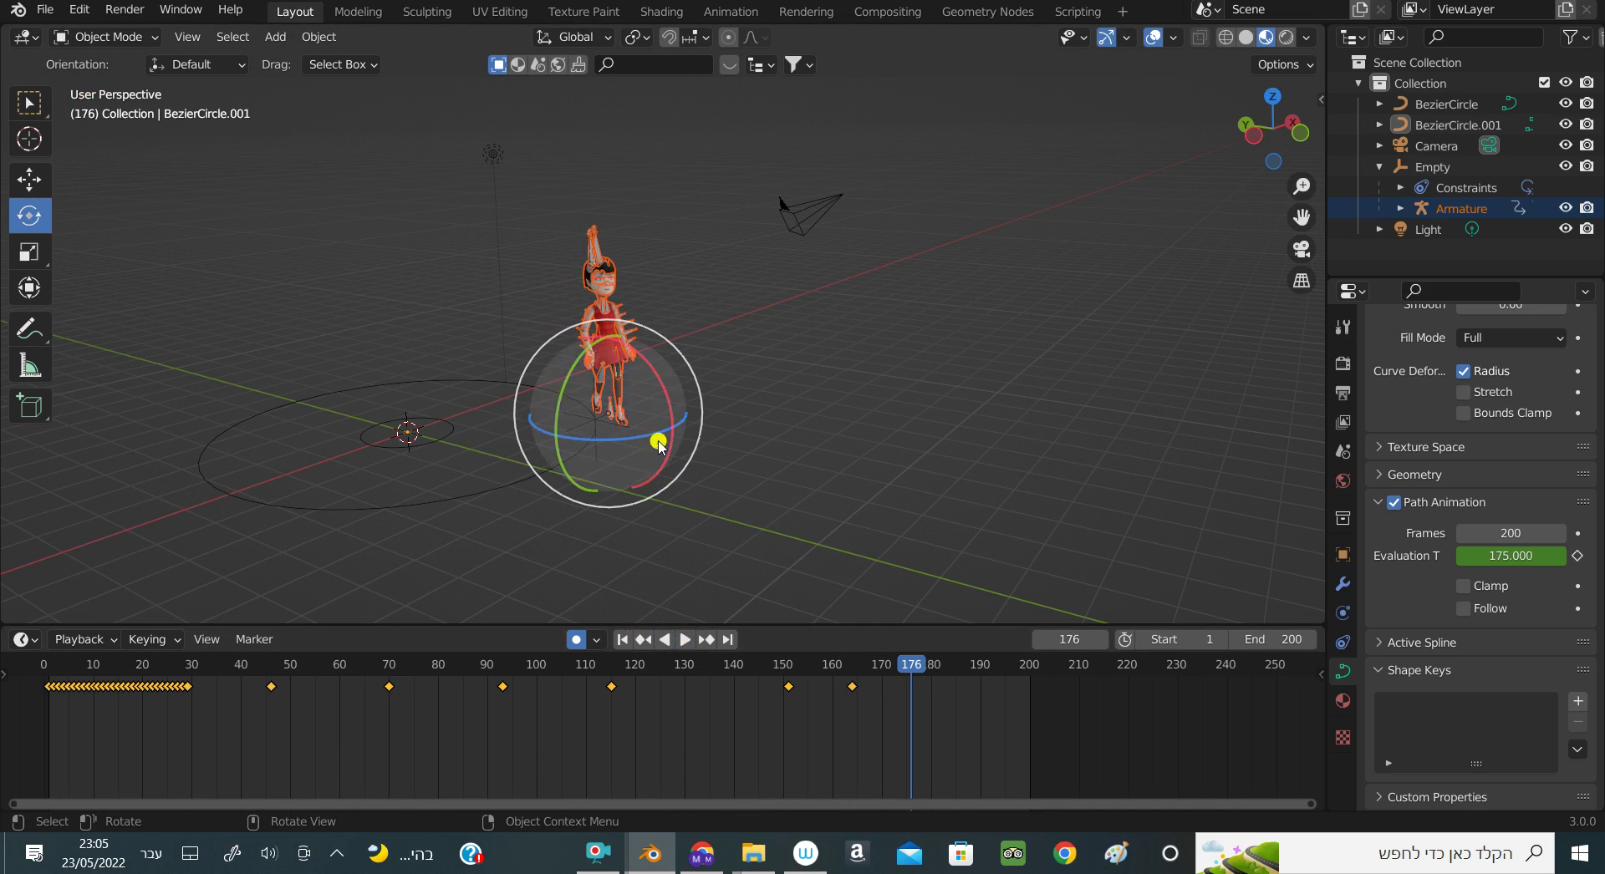
pyautogui.moveTo(648, 438); pyautogui.dragTo(649, 546)
pyautogui.click(685, 640)
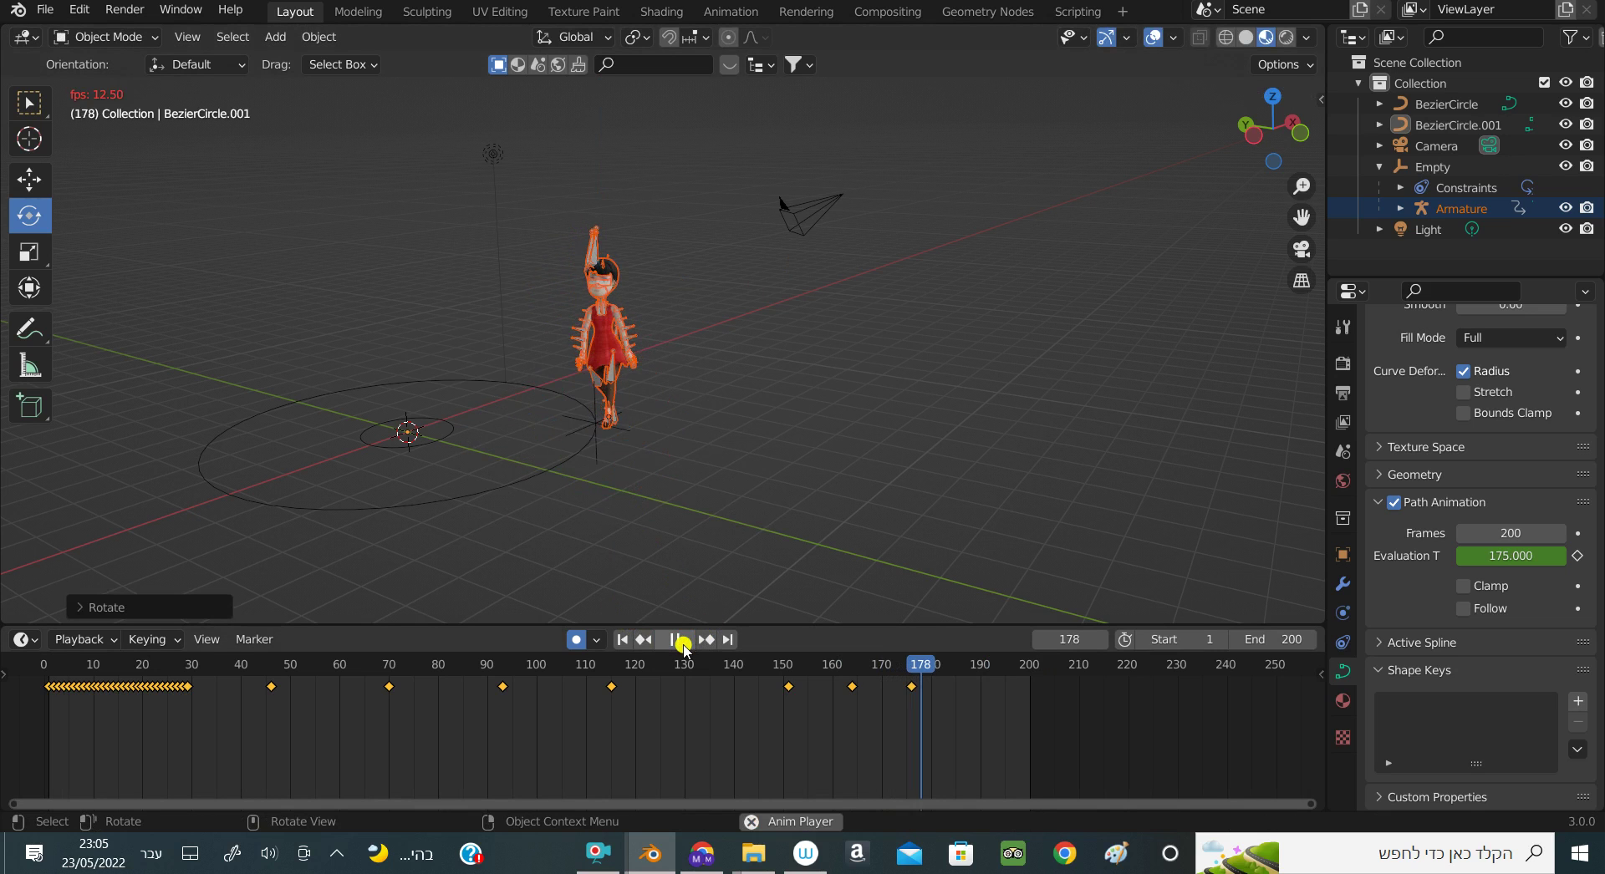
pyautogui.click(683, 642)
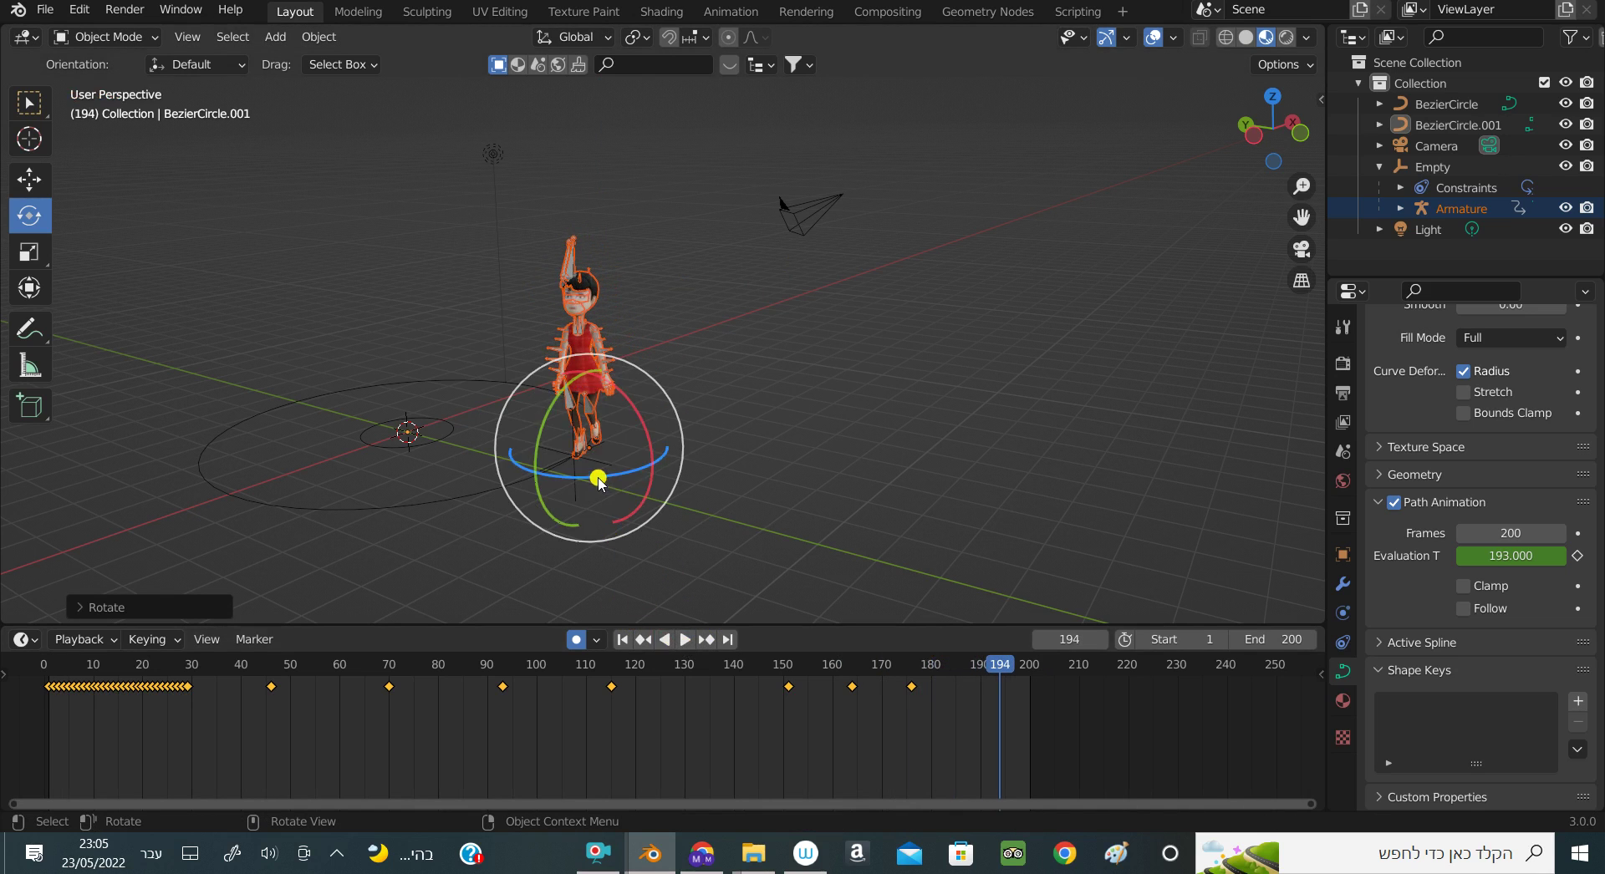
pyautogui.moveTo(595, 483); pyautogui.dragTo(596, 501)
pyautogui.click(686, 639)
pyautogui.click(687, 640)
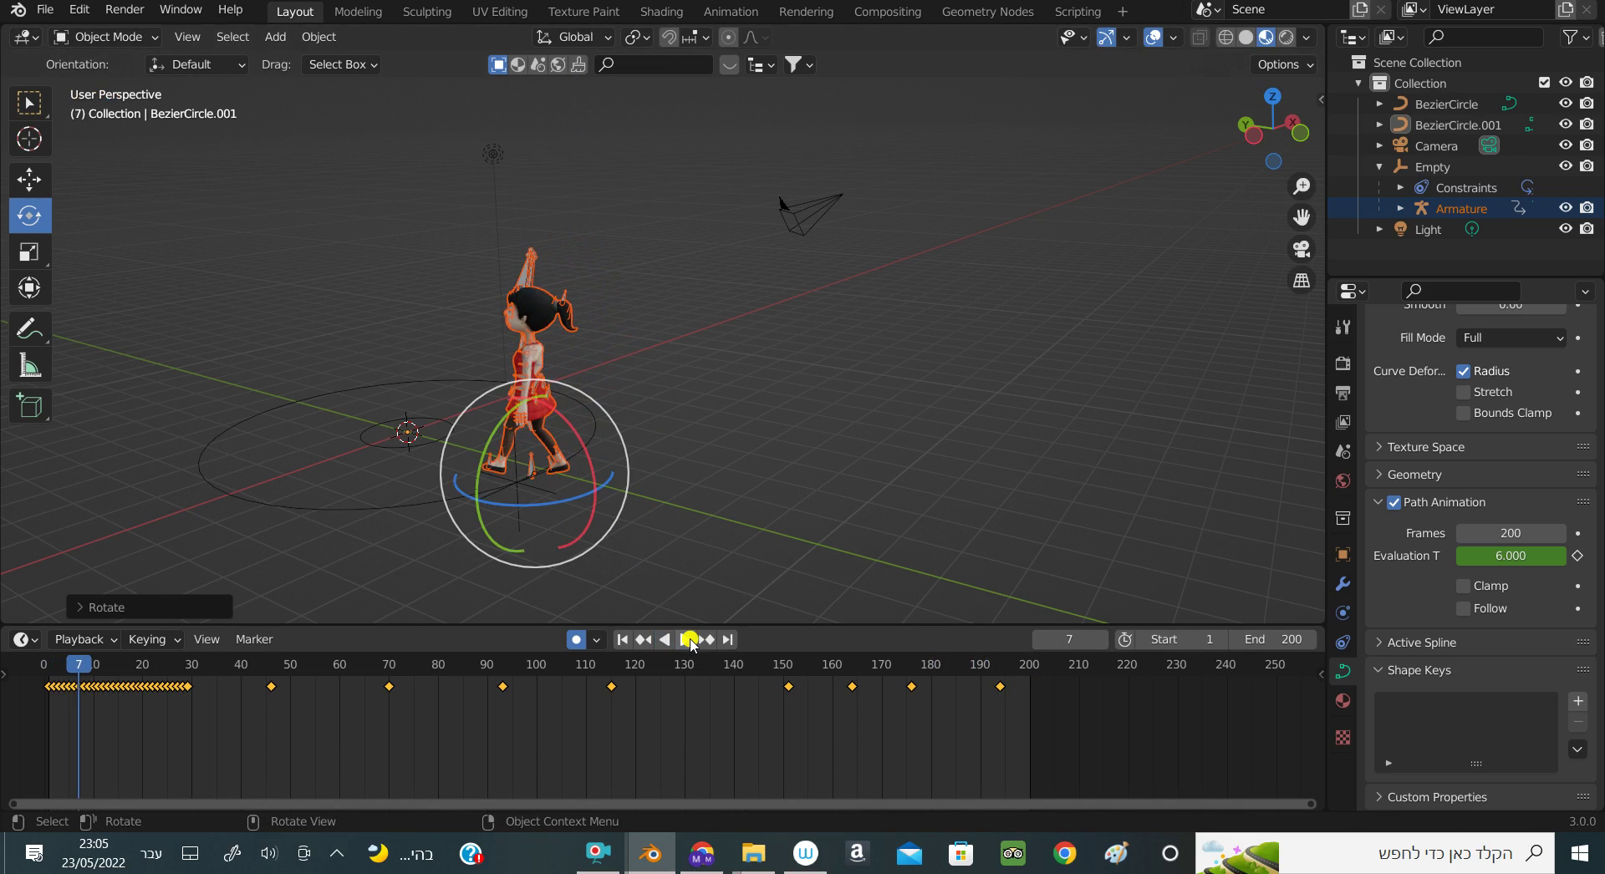
# Rotate the girl on Z at frames 7 and 29 so she faces her travel direction
pyautogui.moveTo(531, 504); pyautogui.dragTo(539, 498)
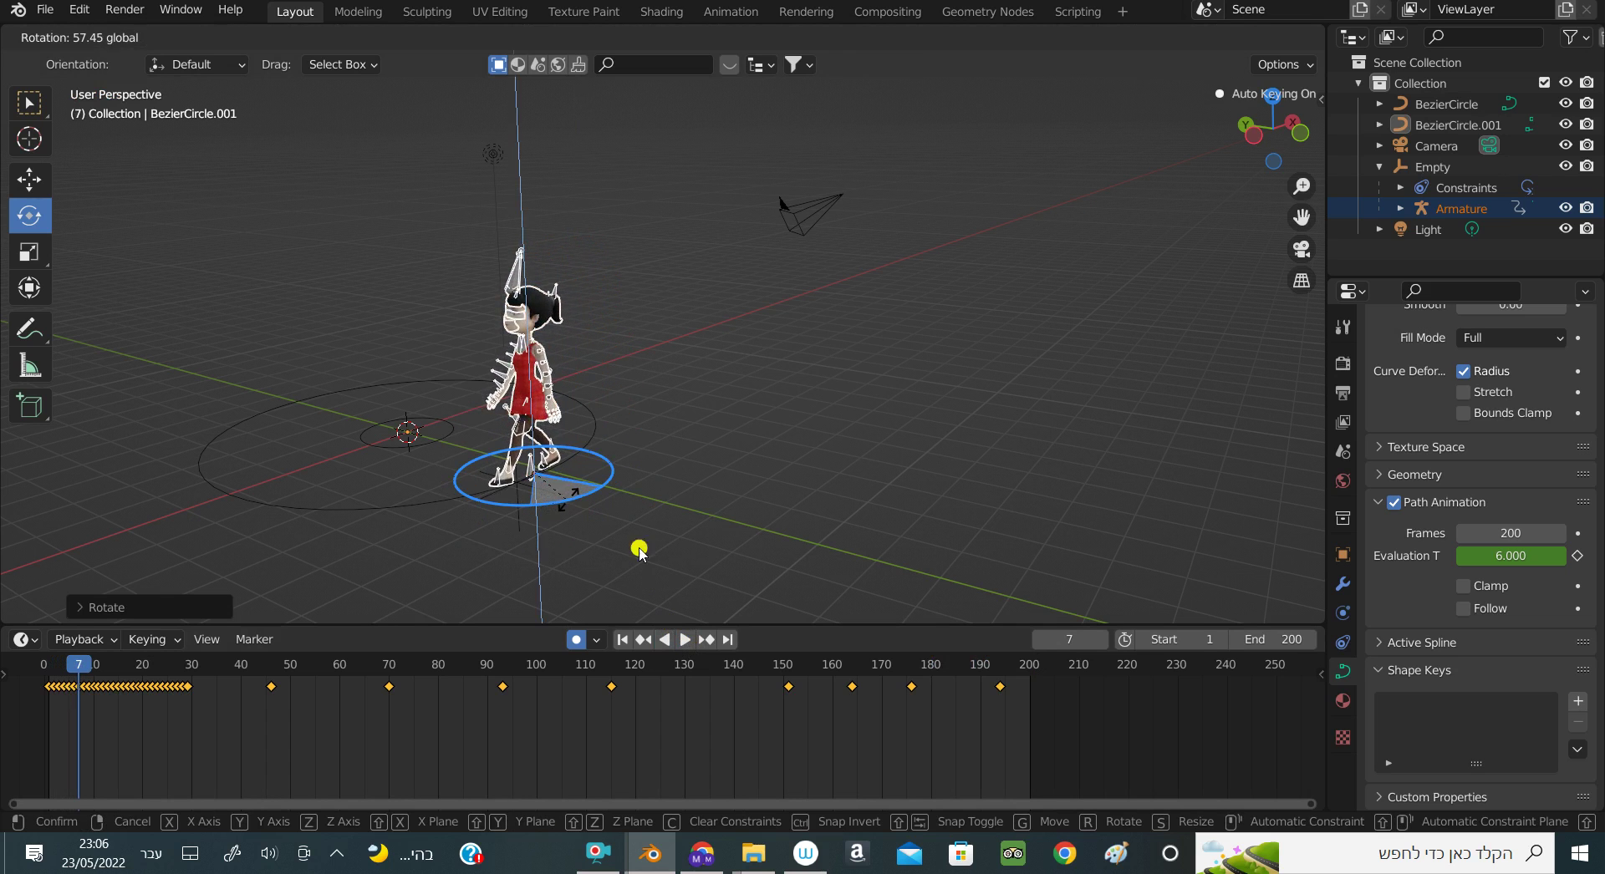
pyautogui.moveTo(640, 552); pyautogui.dragTo(640, 554)
pyautogui.click(684, 639)
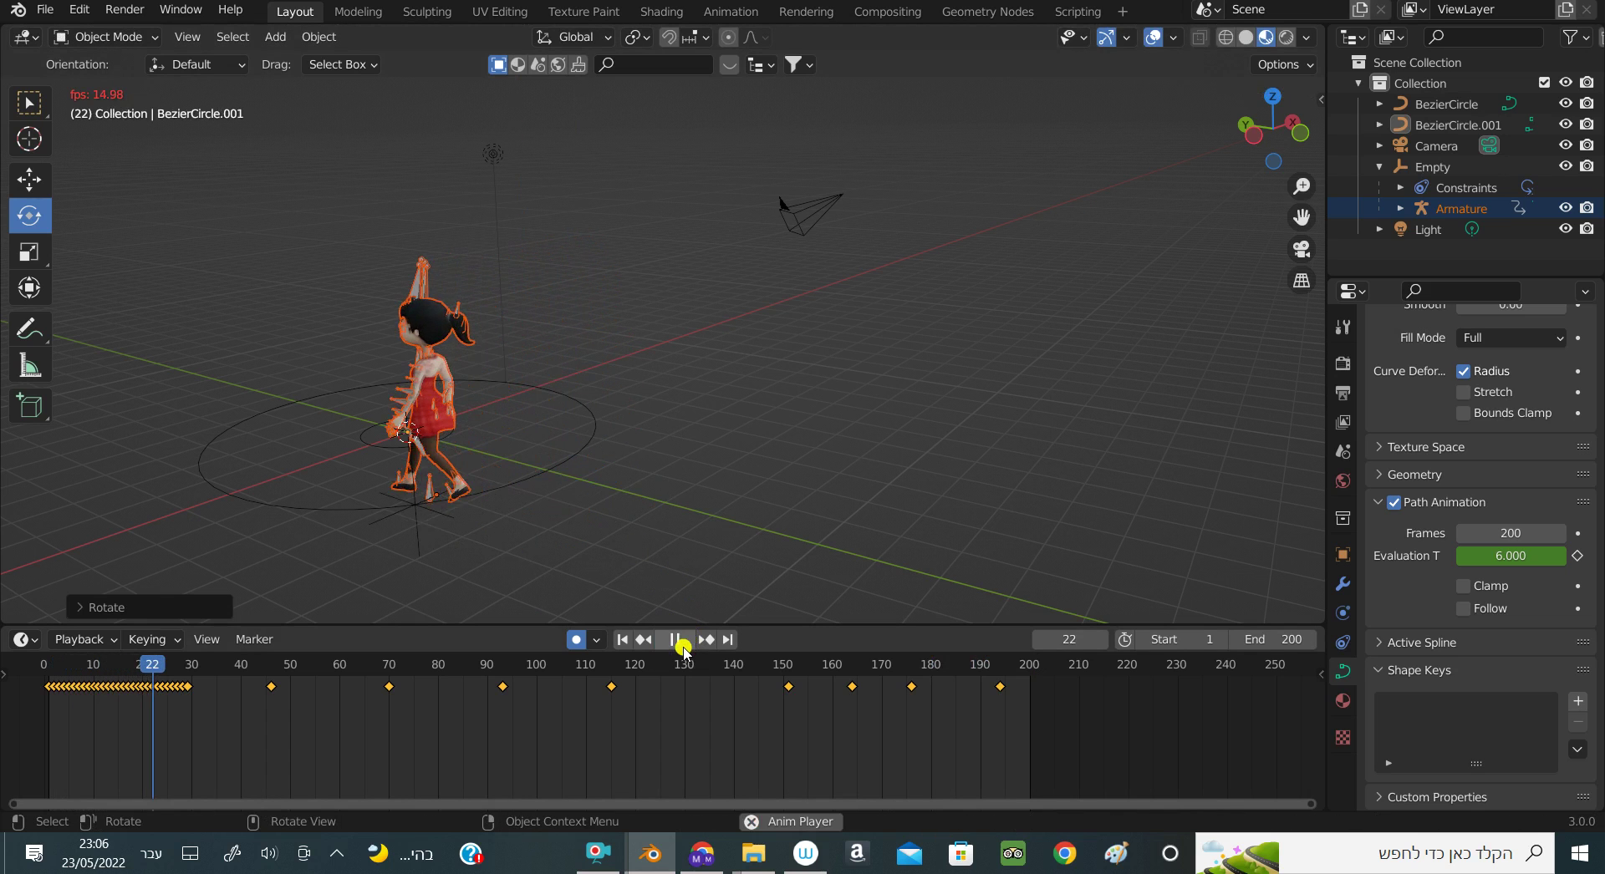
pyautogui.click(682, 643)
pyautogui.moveTo(359, 528); pyautogui.dragTo(391, 530)
pyautogui.click(685, 641)
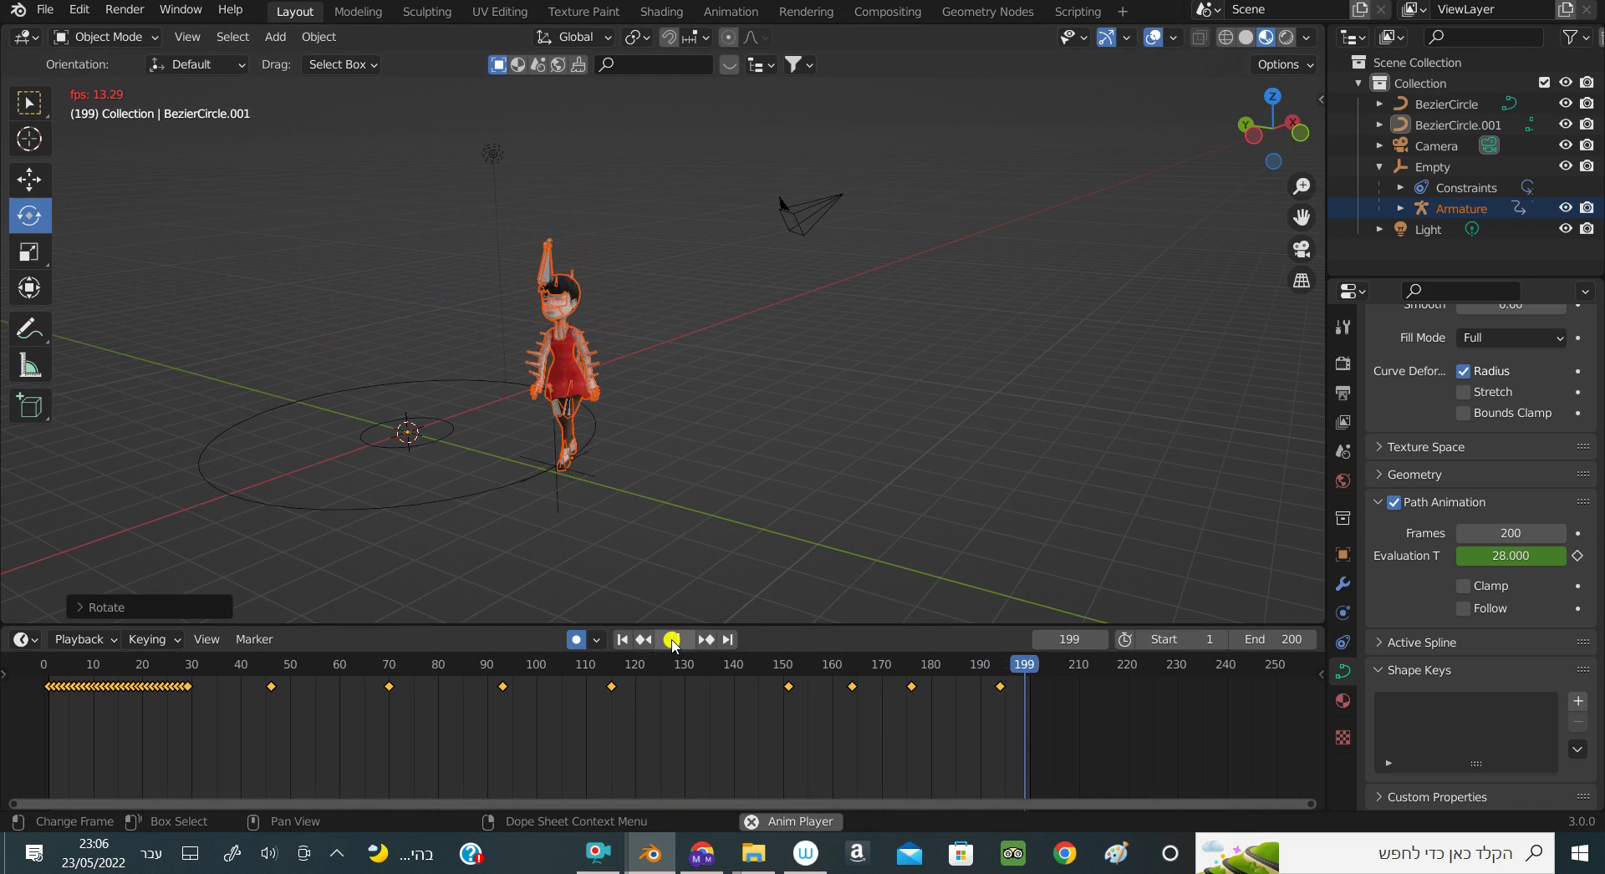
# Replay from the first frame, adjust the girl's Z rotation at frame 21, and review the loop
pyautogui.click(672, 640)
pyautogui.click(672, 640)
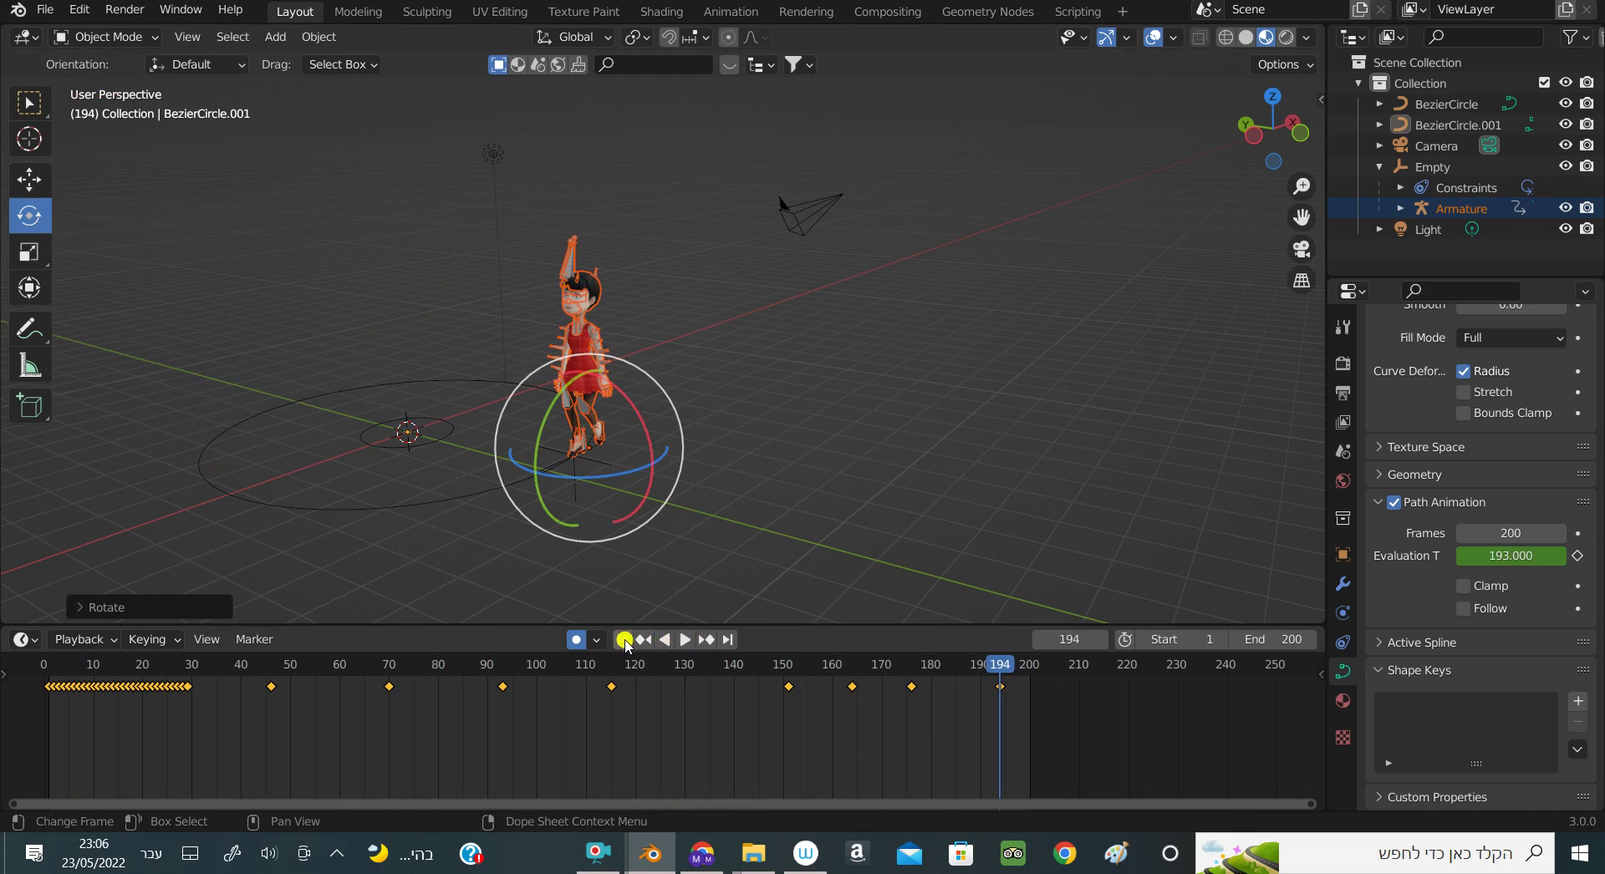
pyautogui.click(632, 641)
pyautogui.click(677, 640)
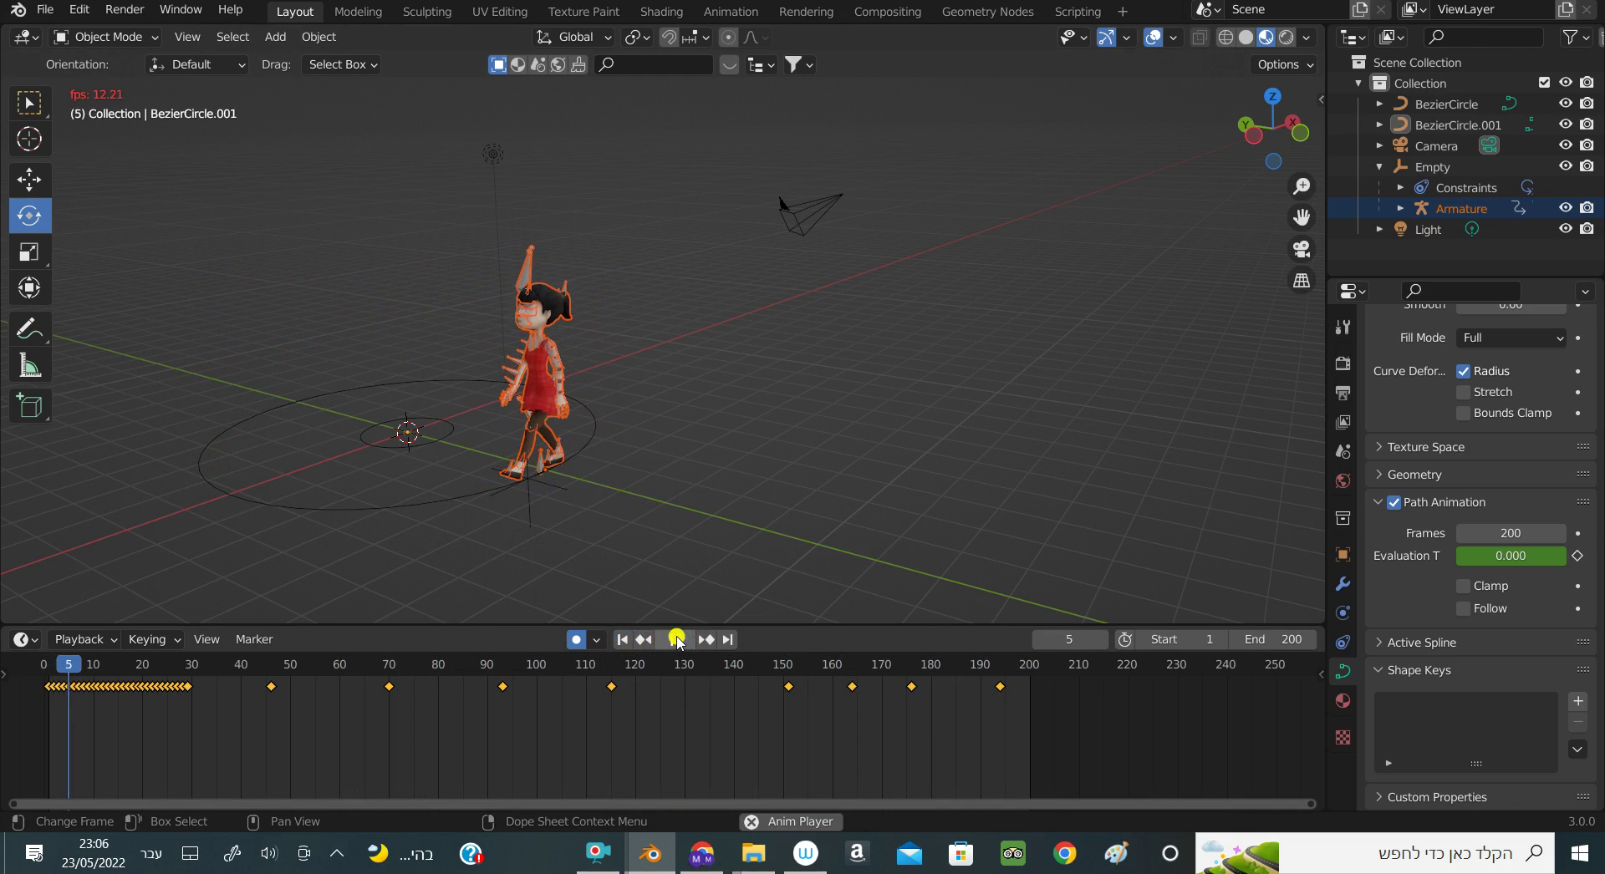
pyautogui.click(677, 641)
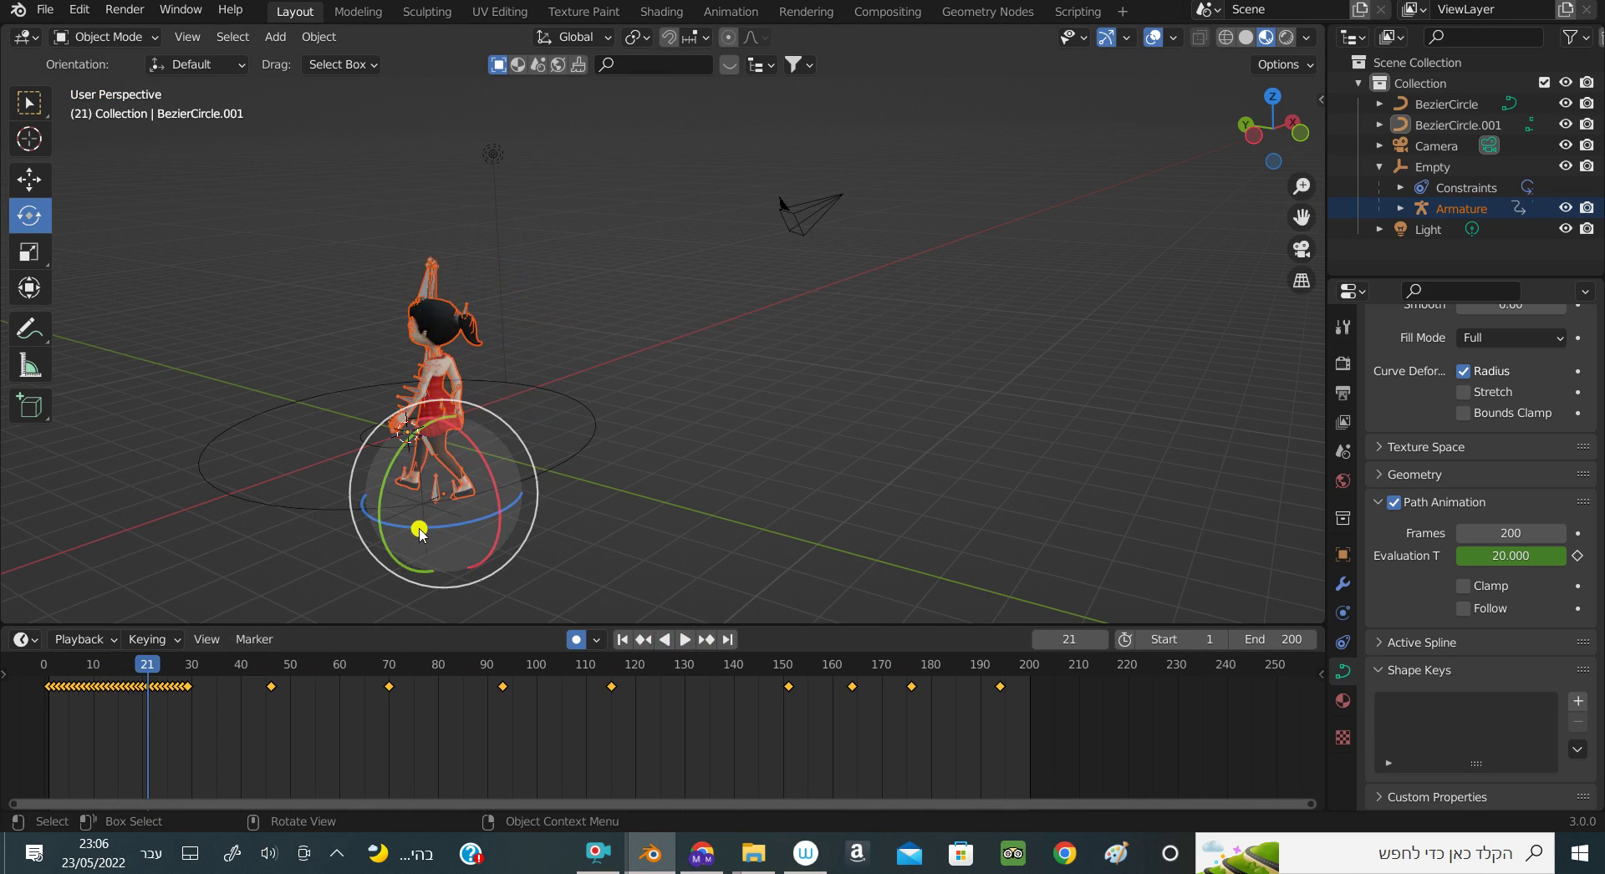
pyautogui.moveTo(424, 535); pyautogui.dragTo(418, 525)
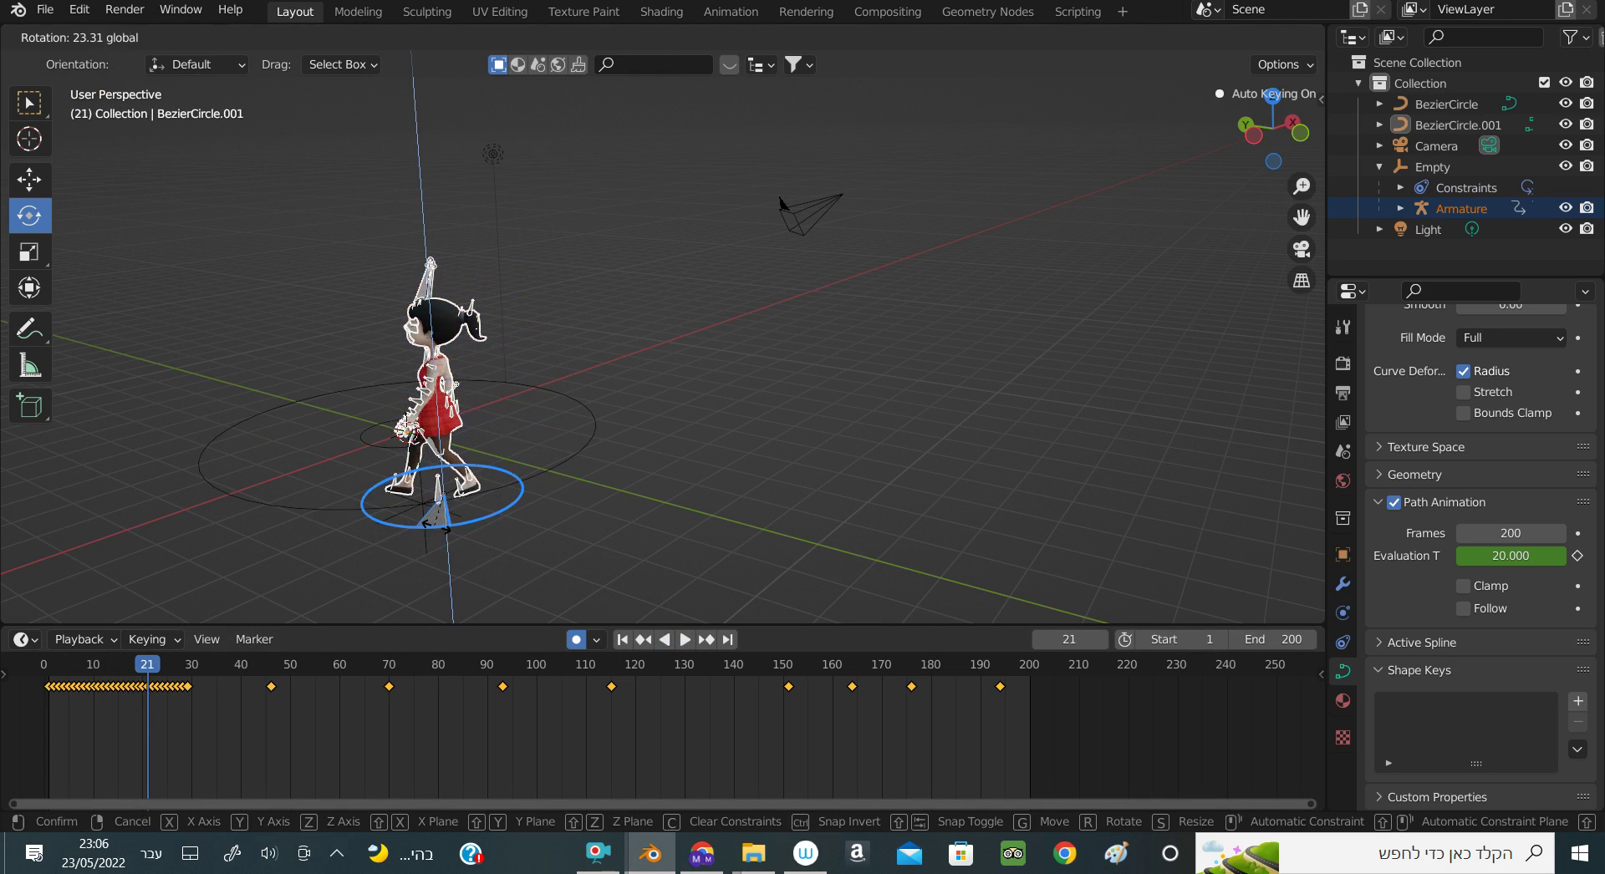
pyautogui.moveTo(513, 565); pyautogui.dragTo(513, 565)
pyautogui.click(682, 640)
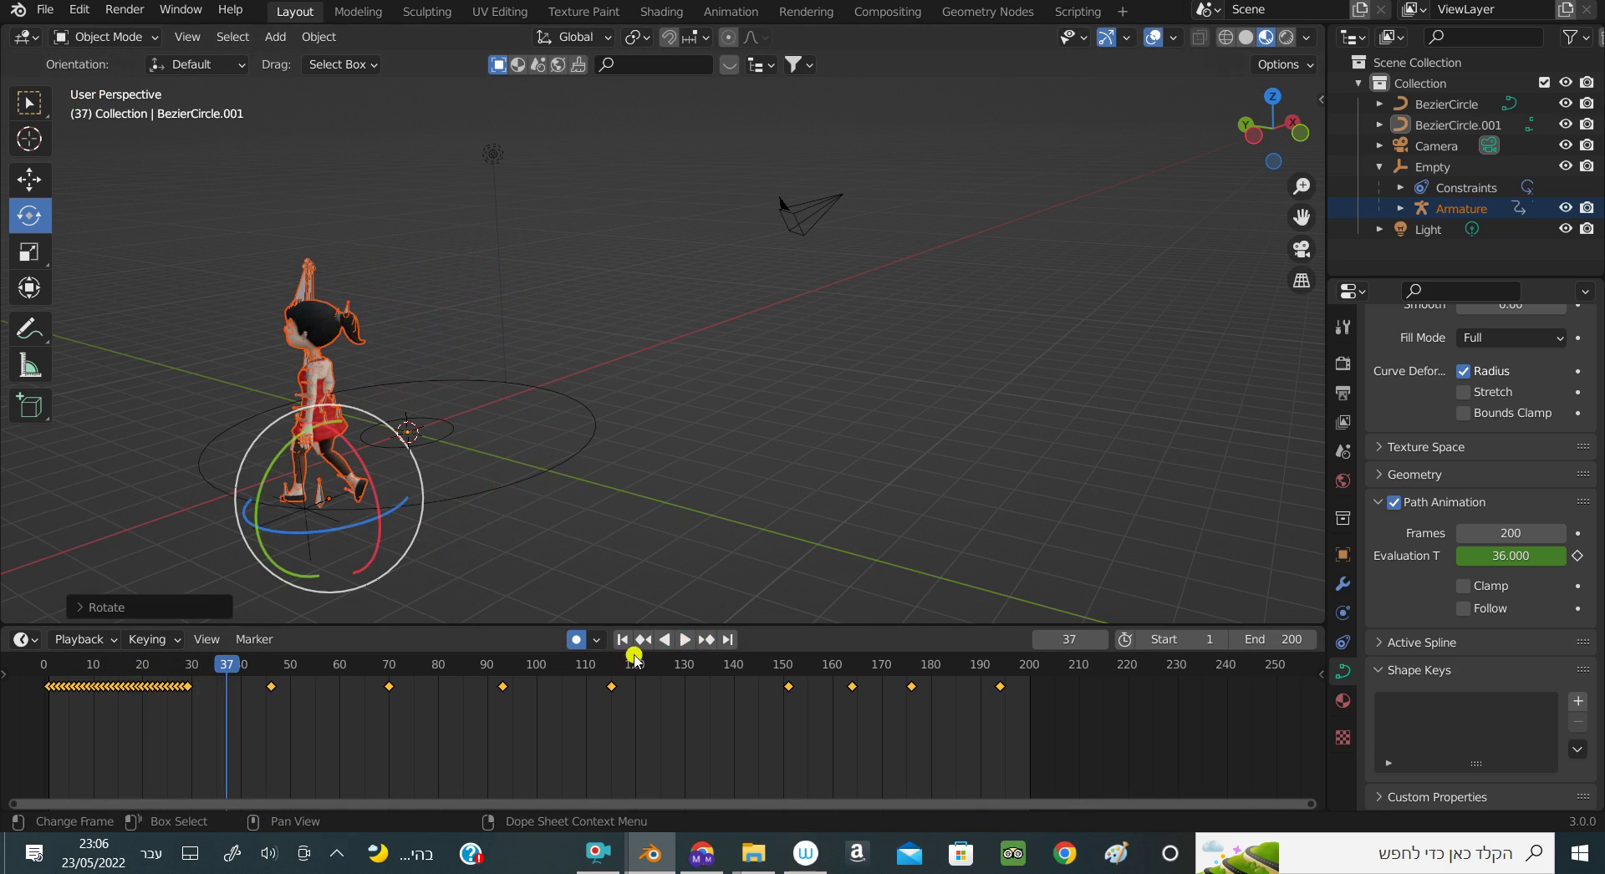
pyautogui.click(681, 640)
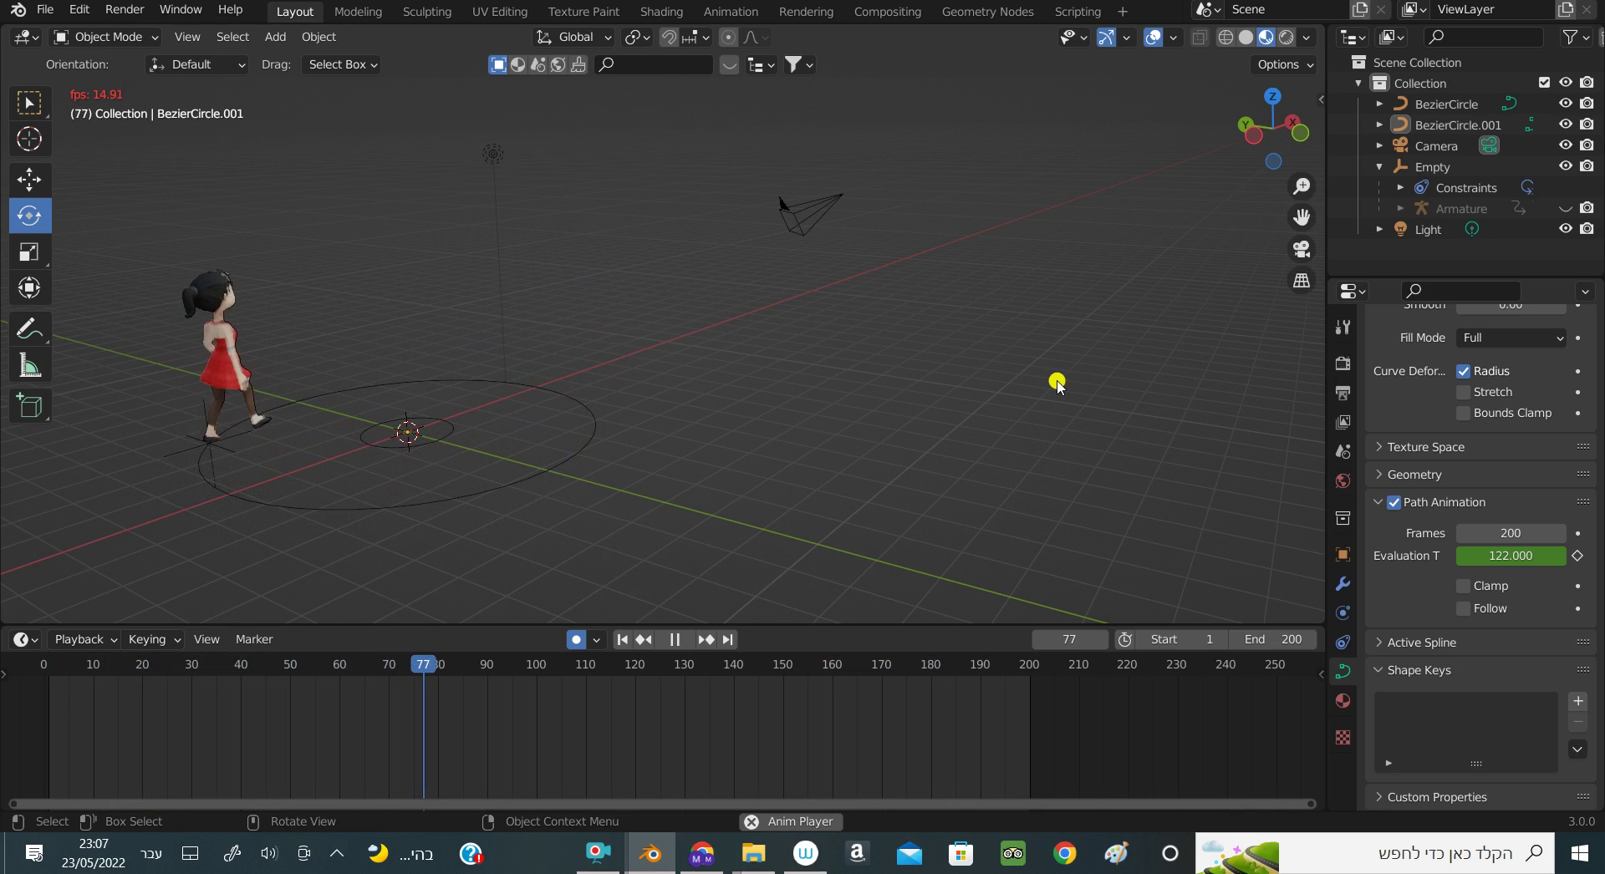
# Add a mesh plane at the origin and scale it up into a large ground plane
pyautogui.click(277, 38)
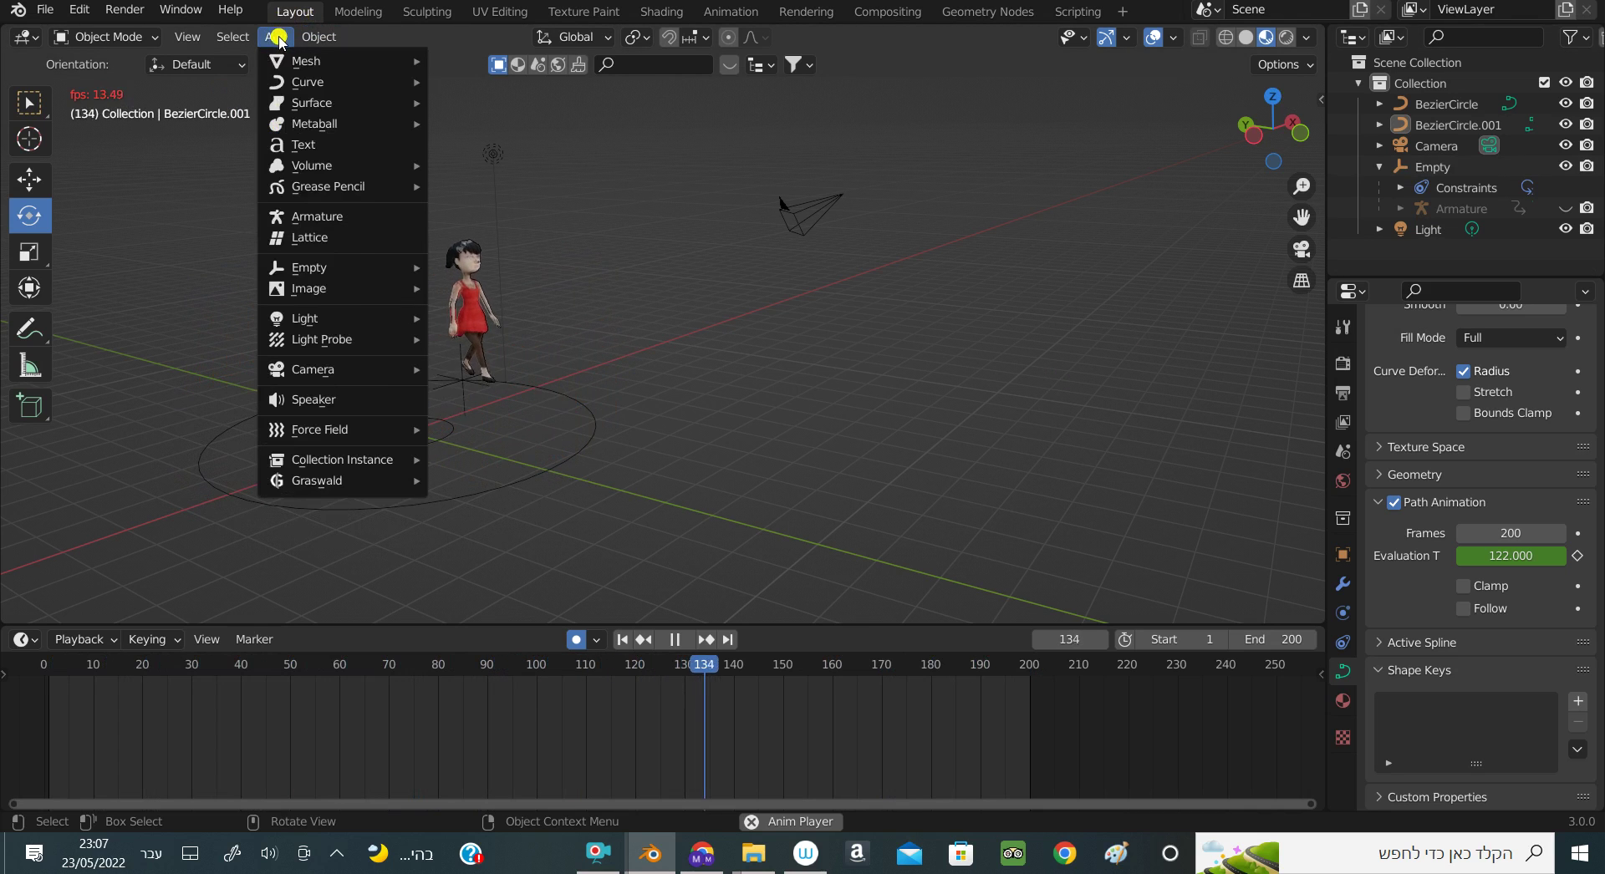
pyautogui.moveTo(306, 60)
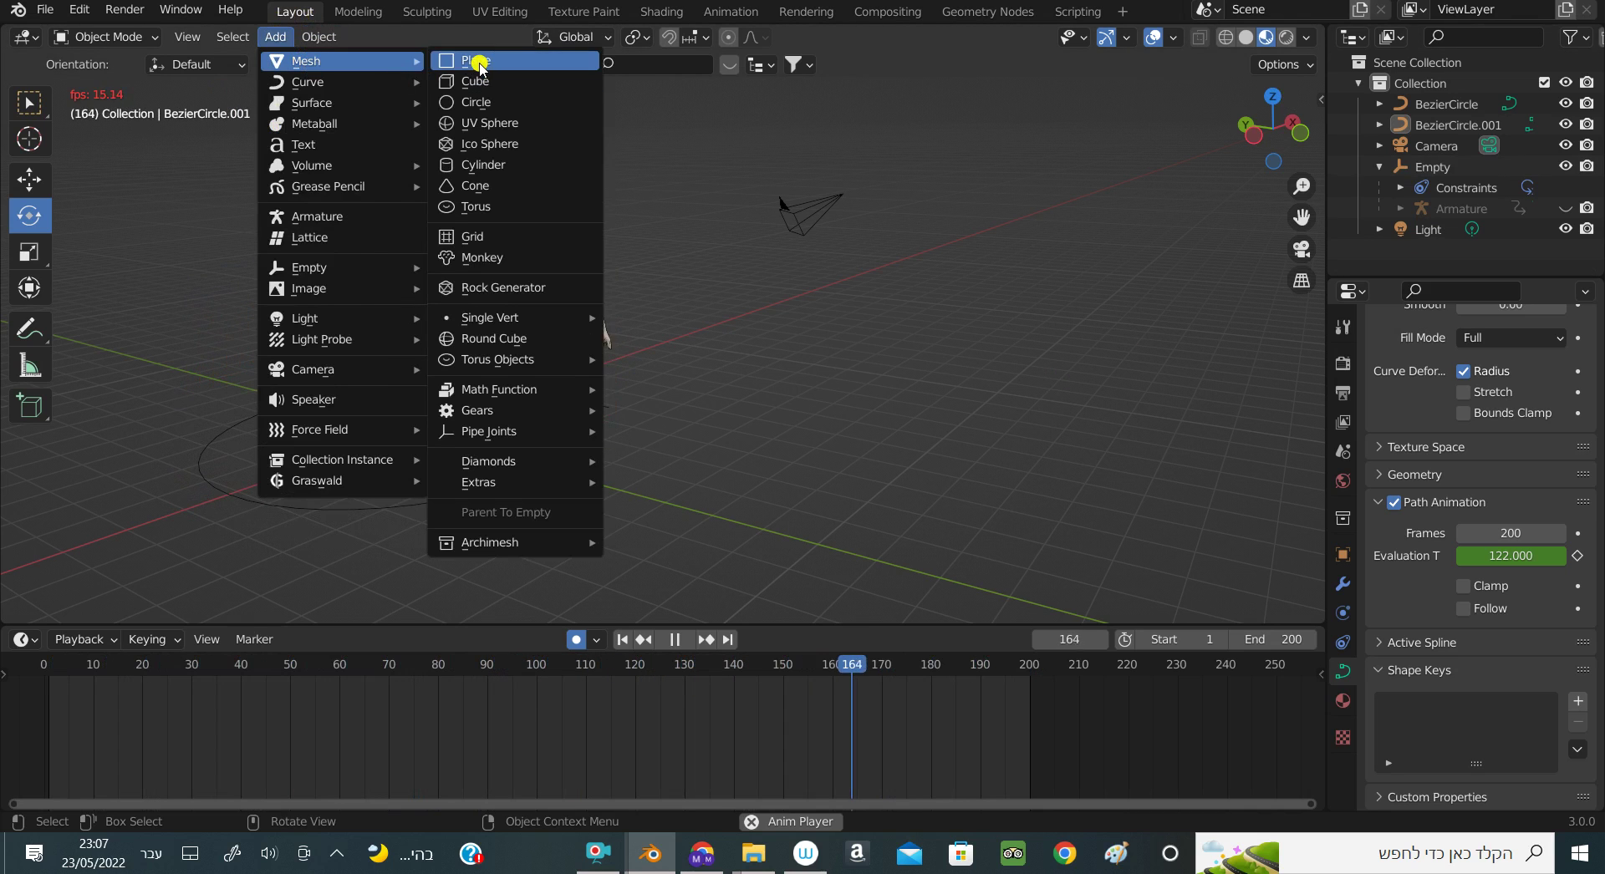
pyautogui.click(479, 68)
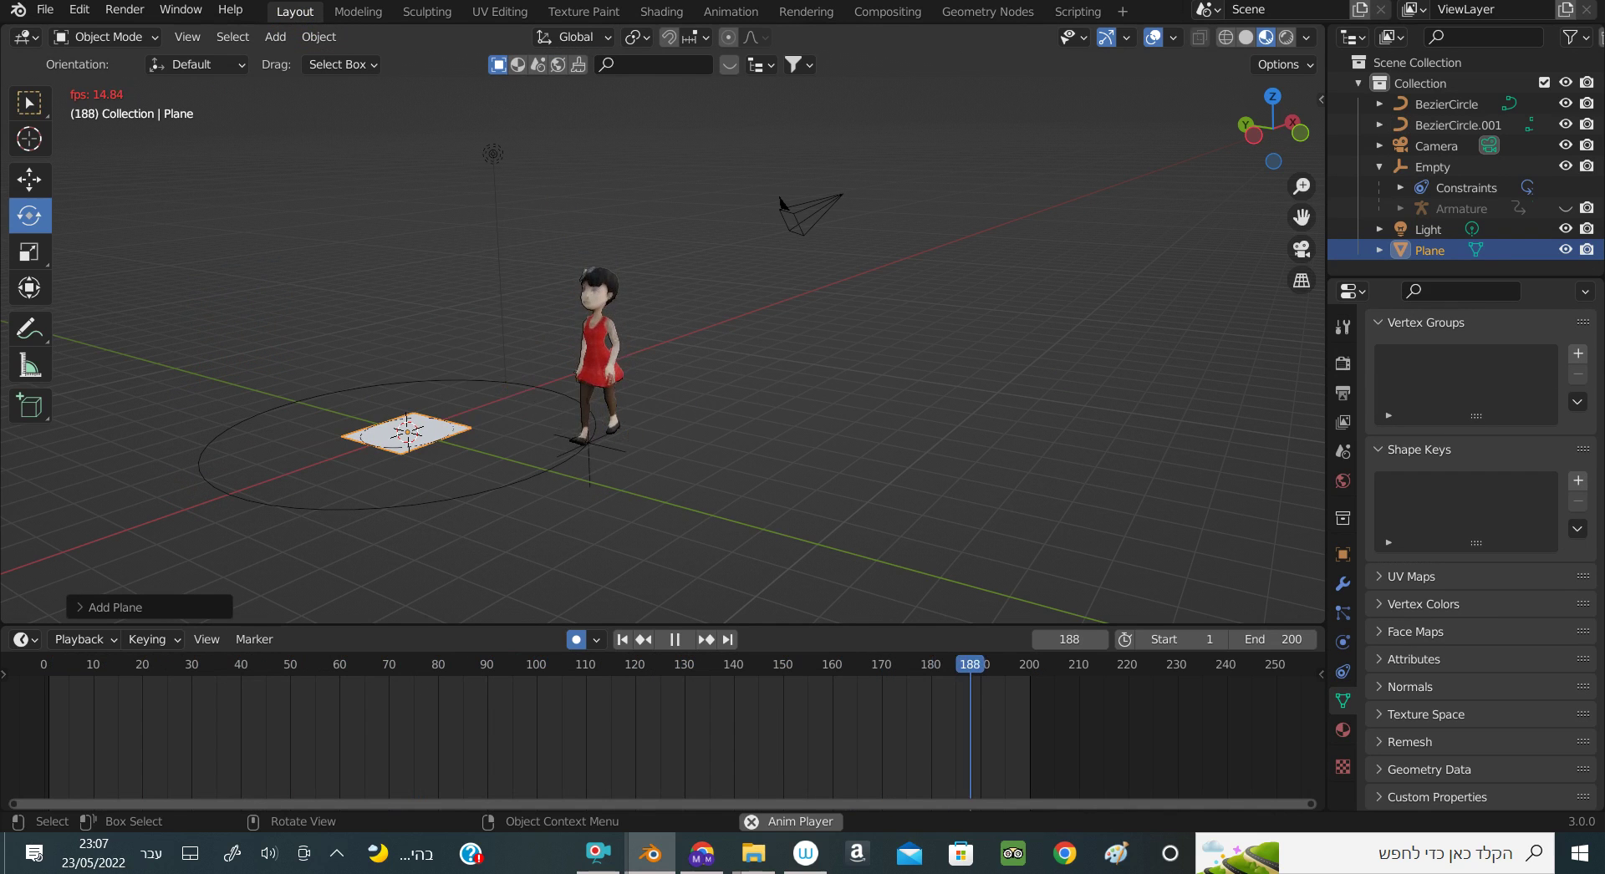
pyautogui.press('s')
pyautogui.click(146, 480)
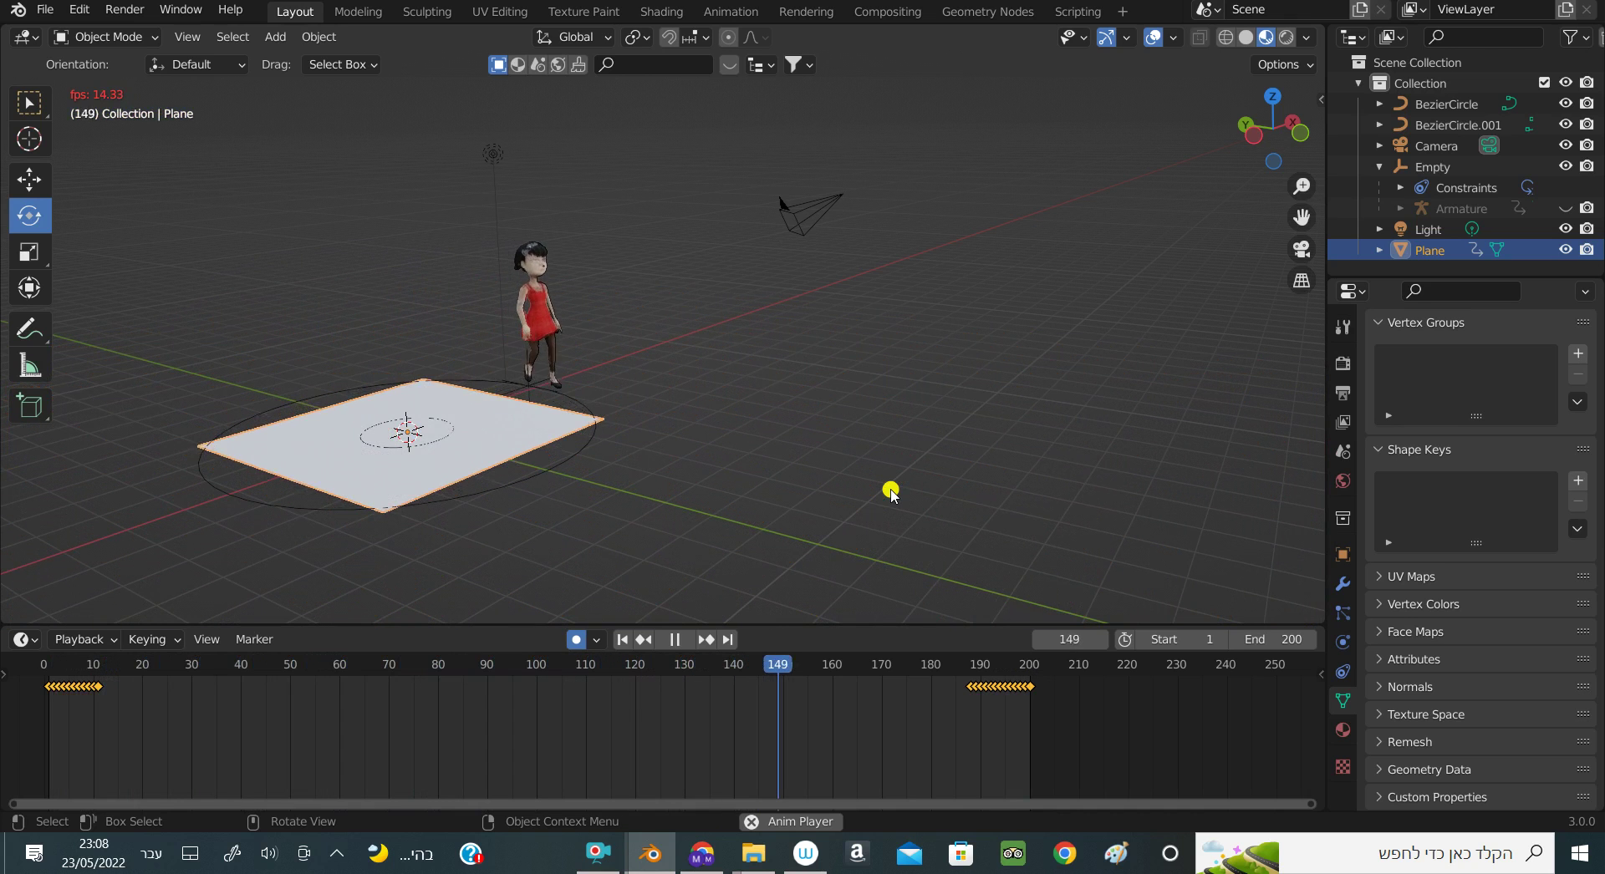
pyautogui.click(1285, 37)
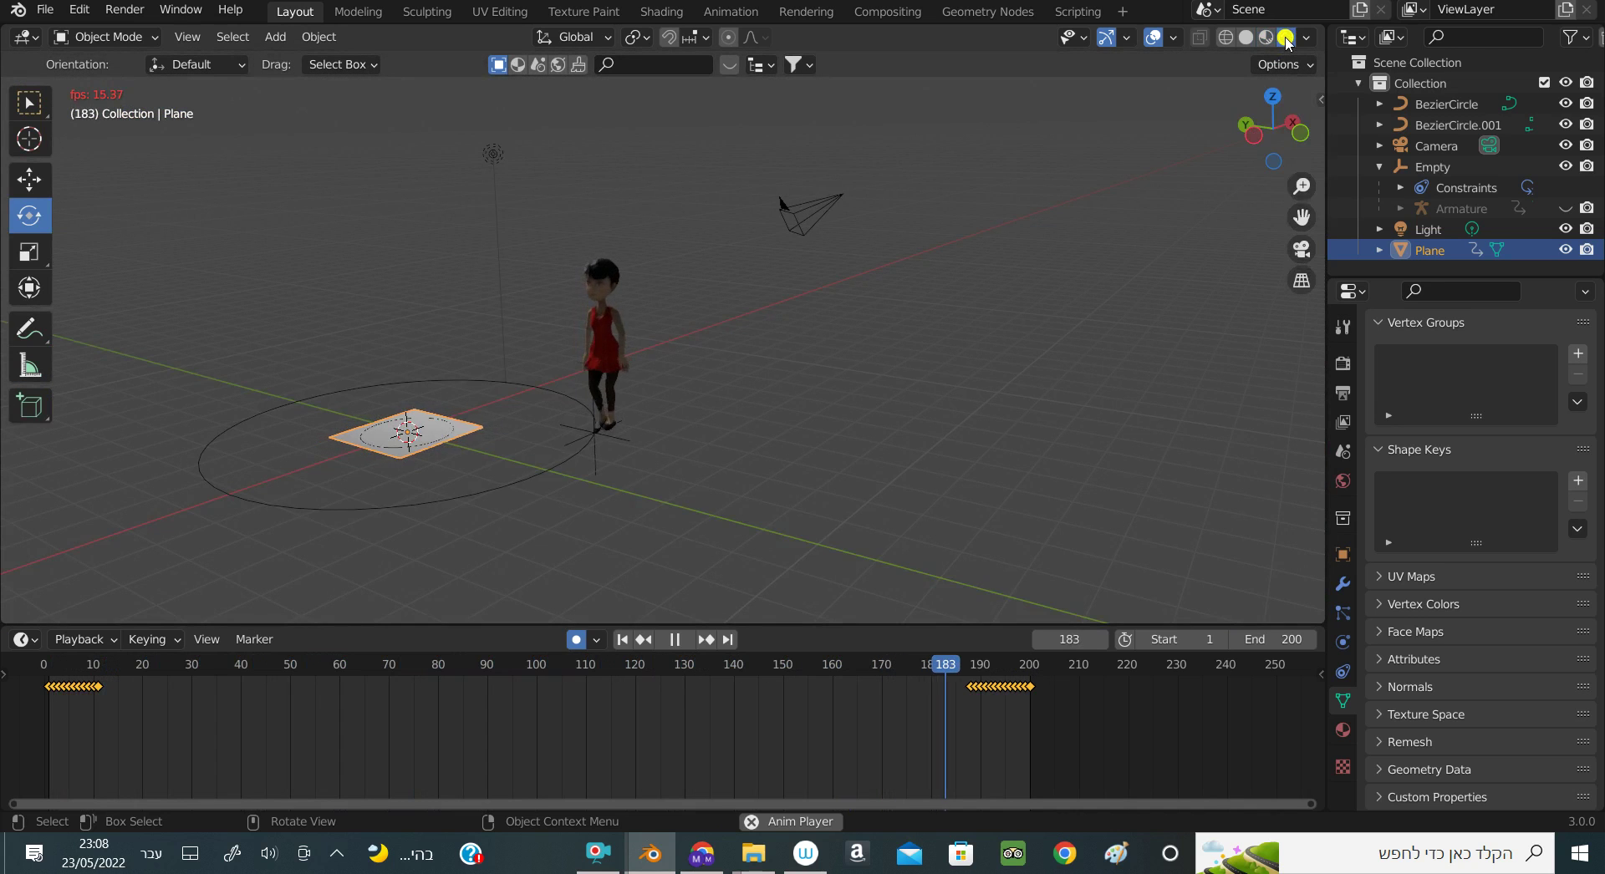
# Make the scene's light an Area light with 2000 W power
pyautogui.click(496, 155)
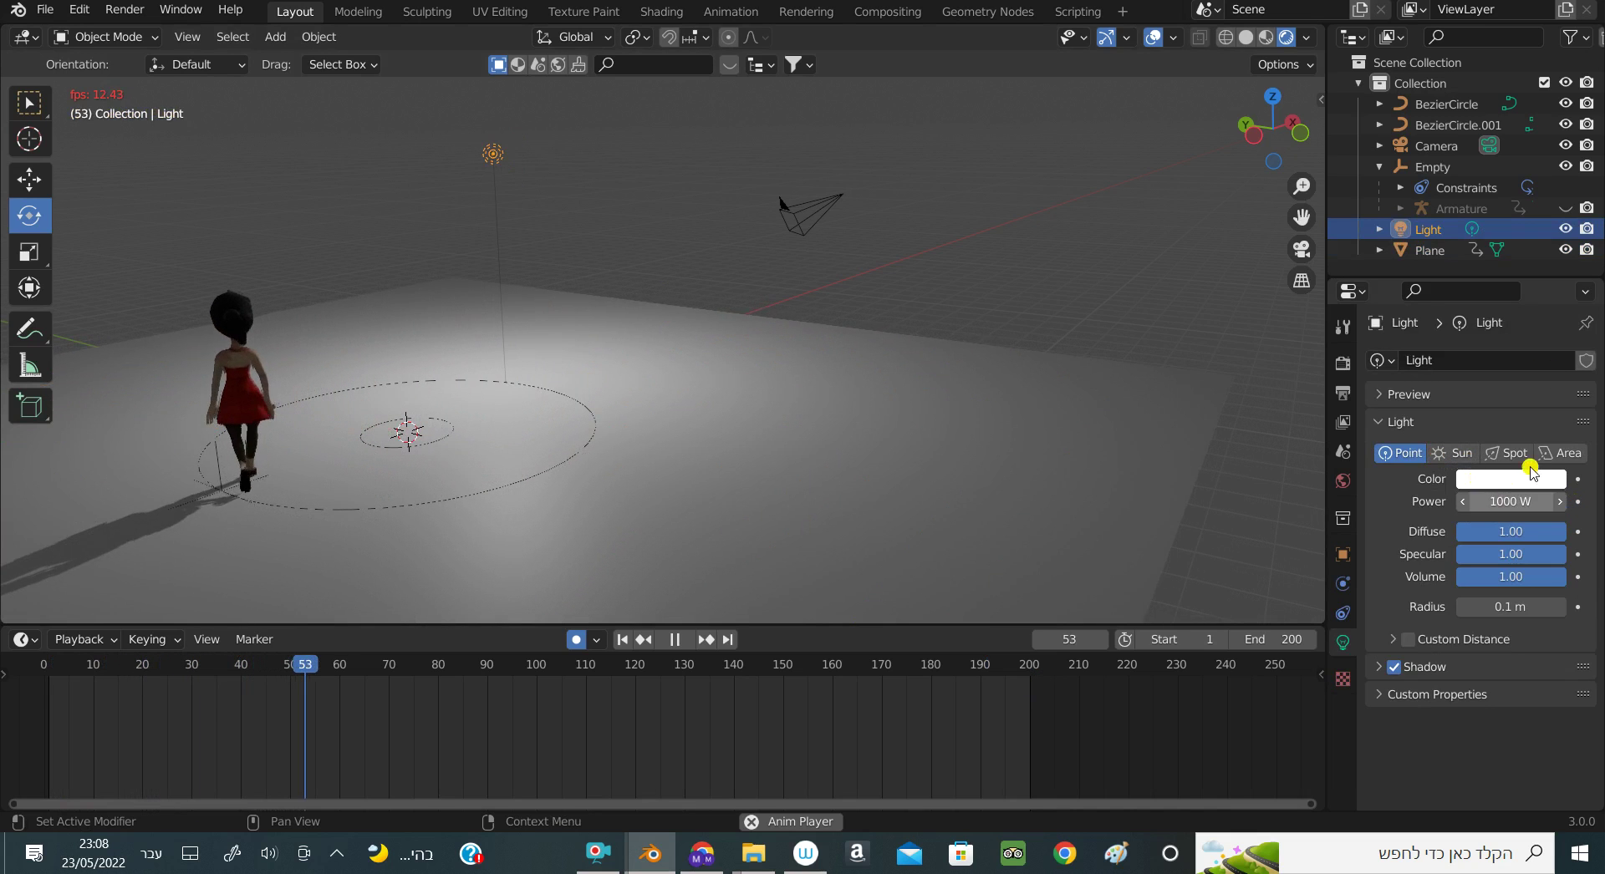
pyautogui.click(1559, 452)
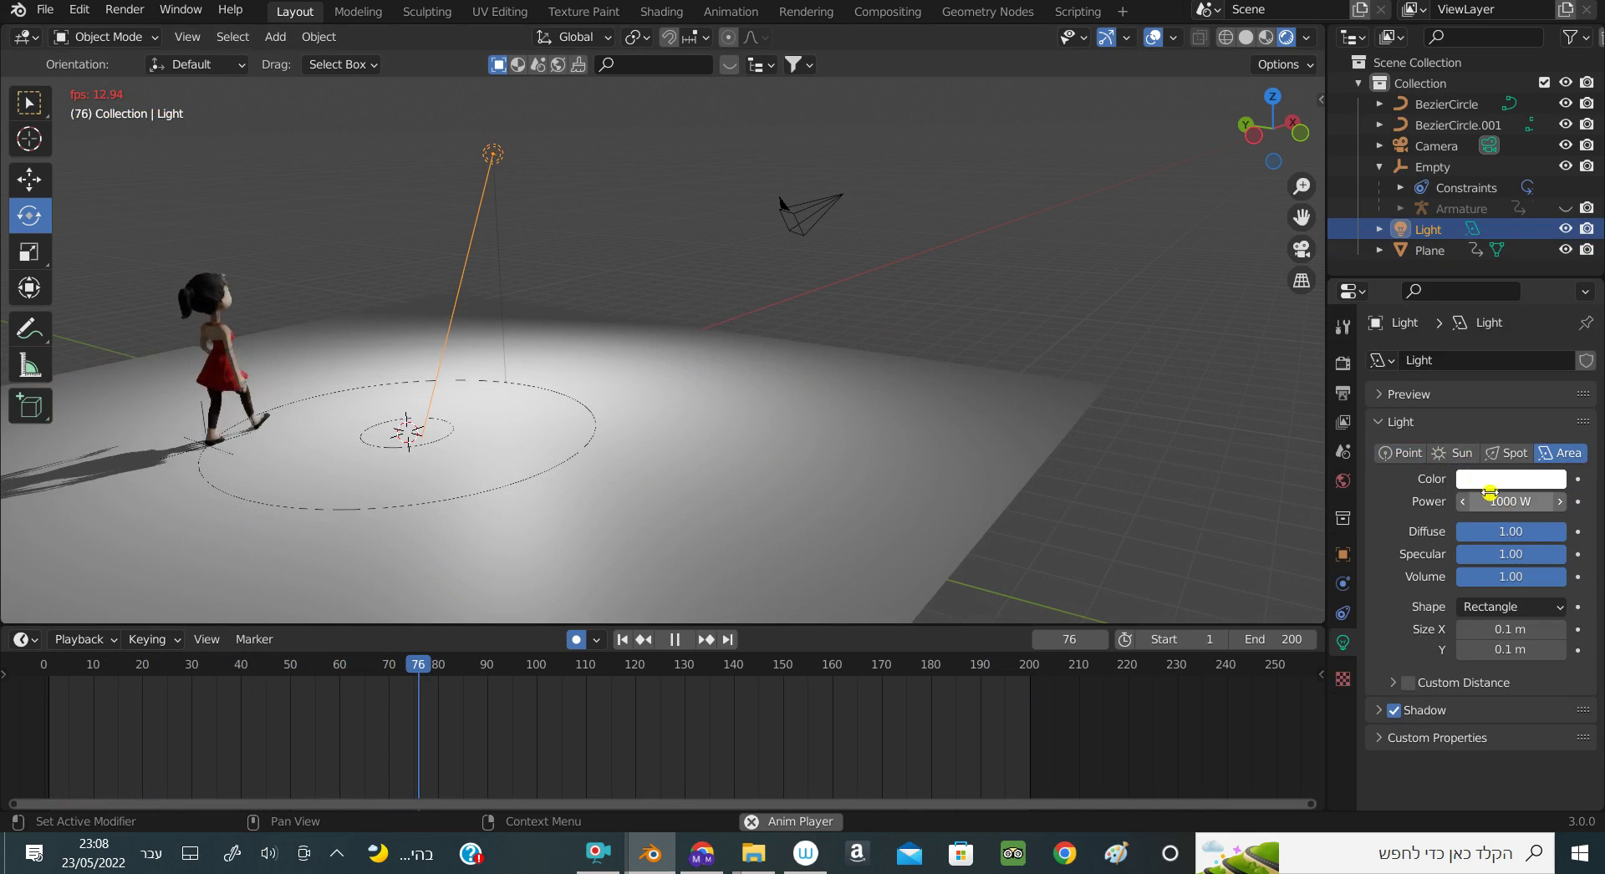
pyautogui.write('2')
pyautogui.click(1494, 501)
pyautogui.write('2')
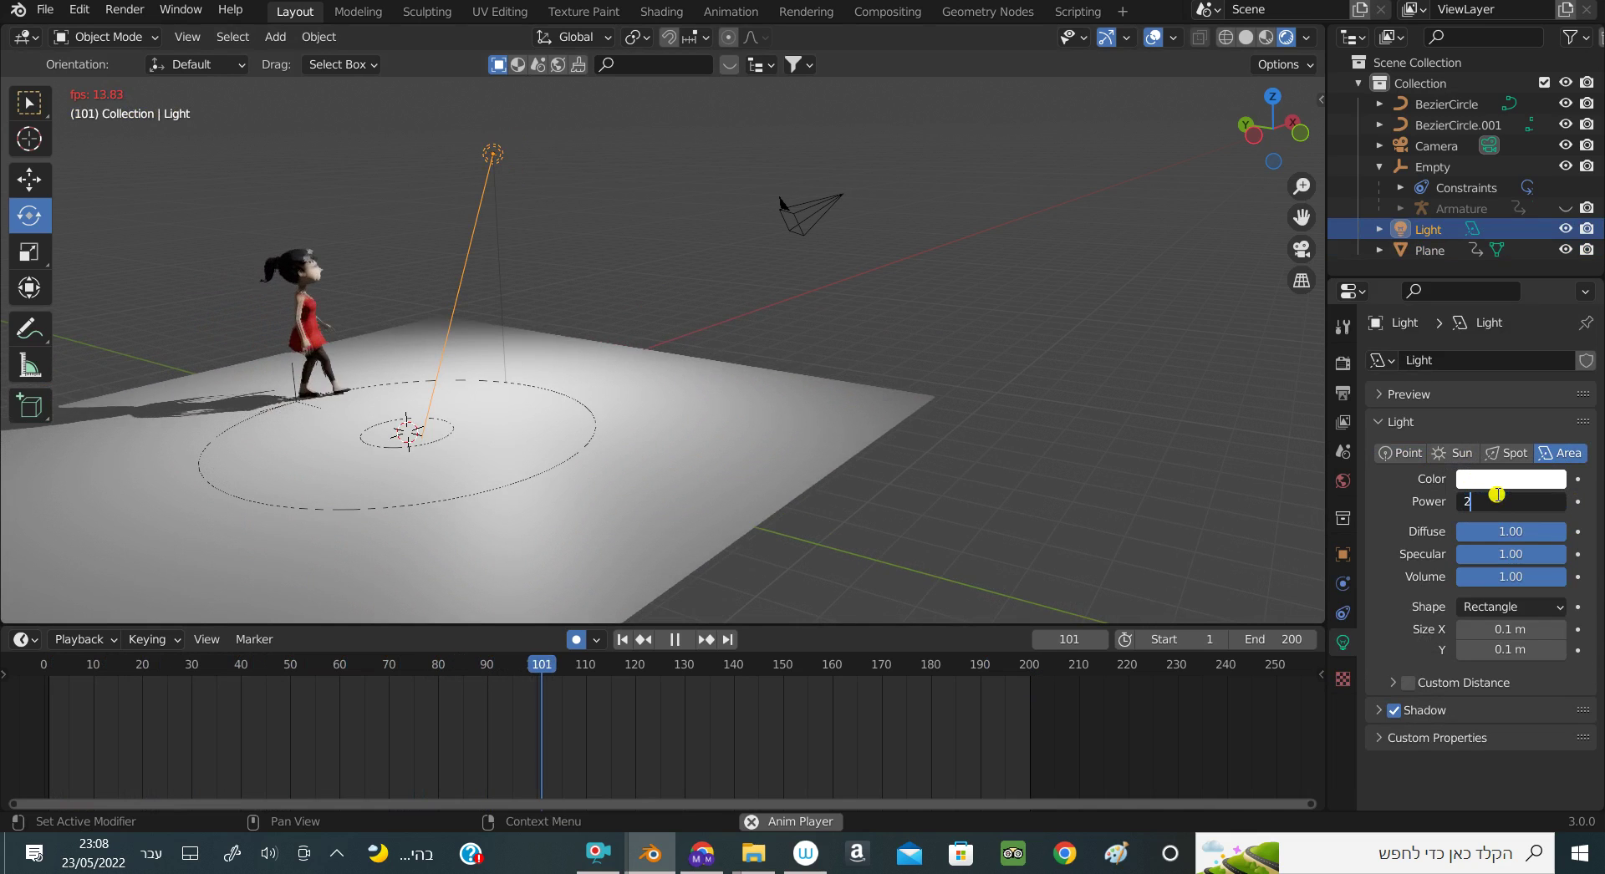
pyautogui.write('000')
pyautogui.press('Return')
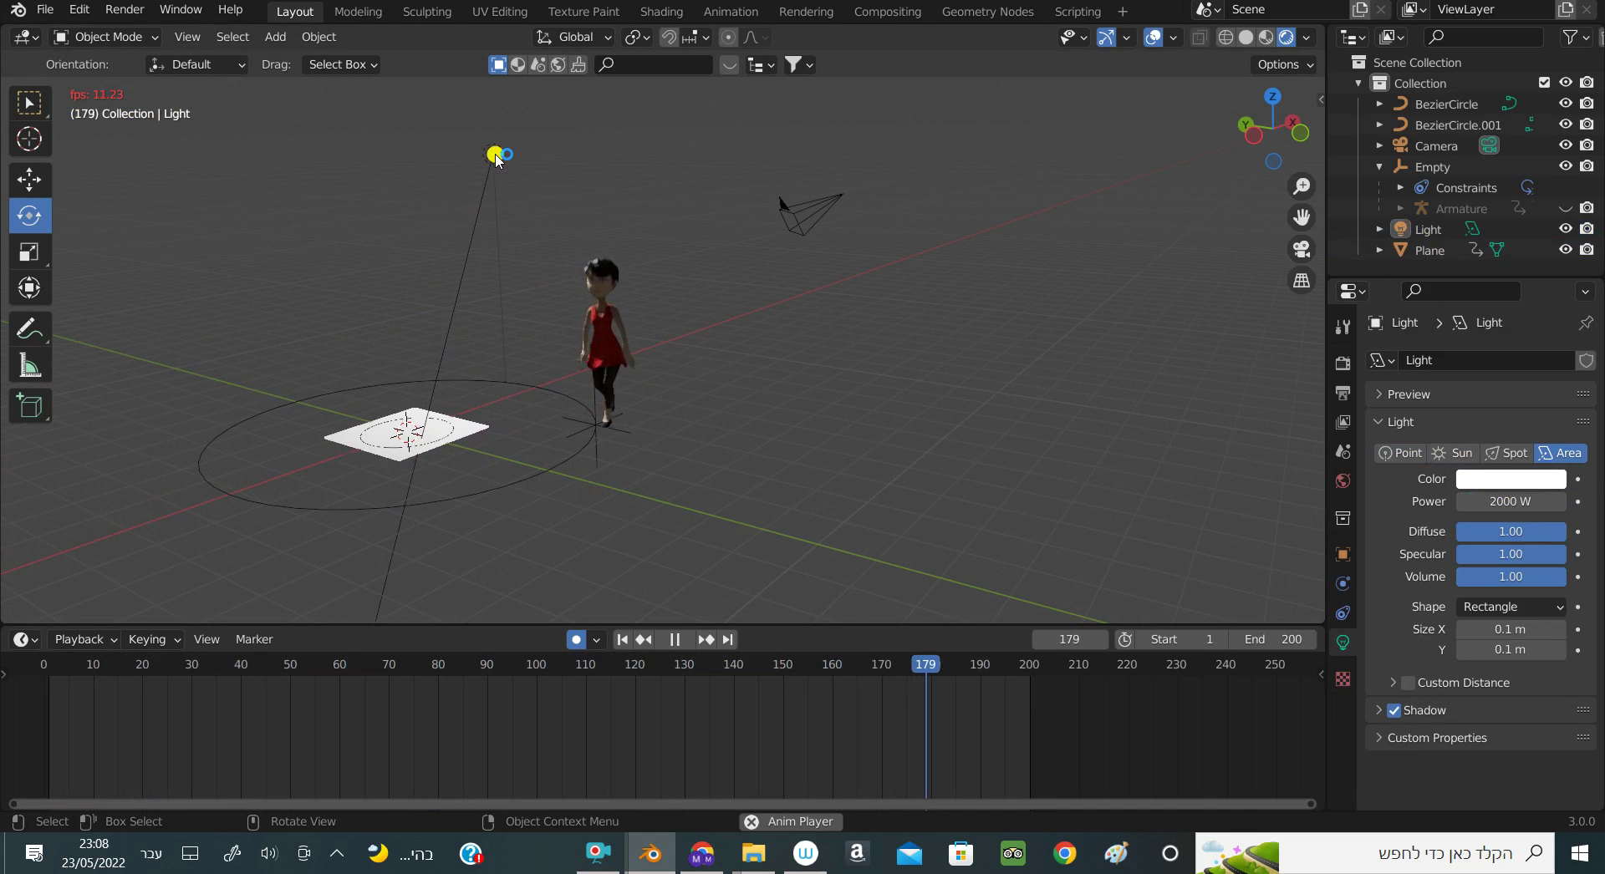
pyautogui.click(497, 158)
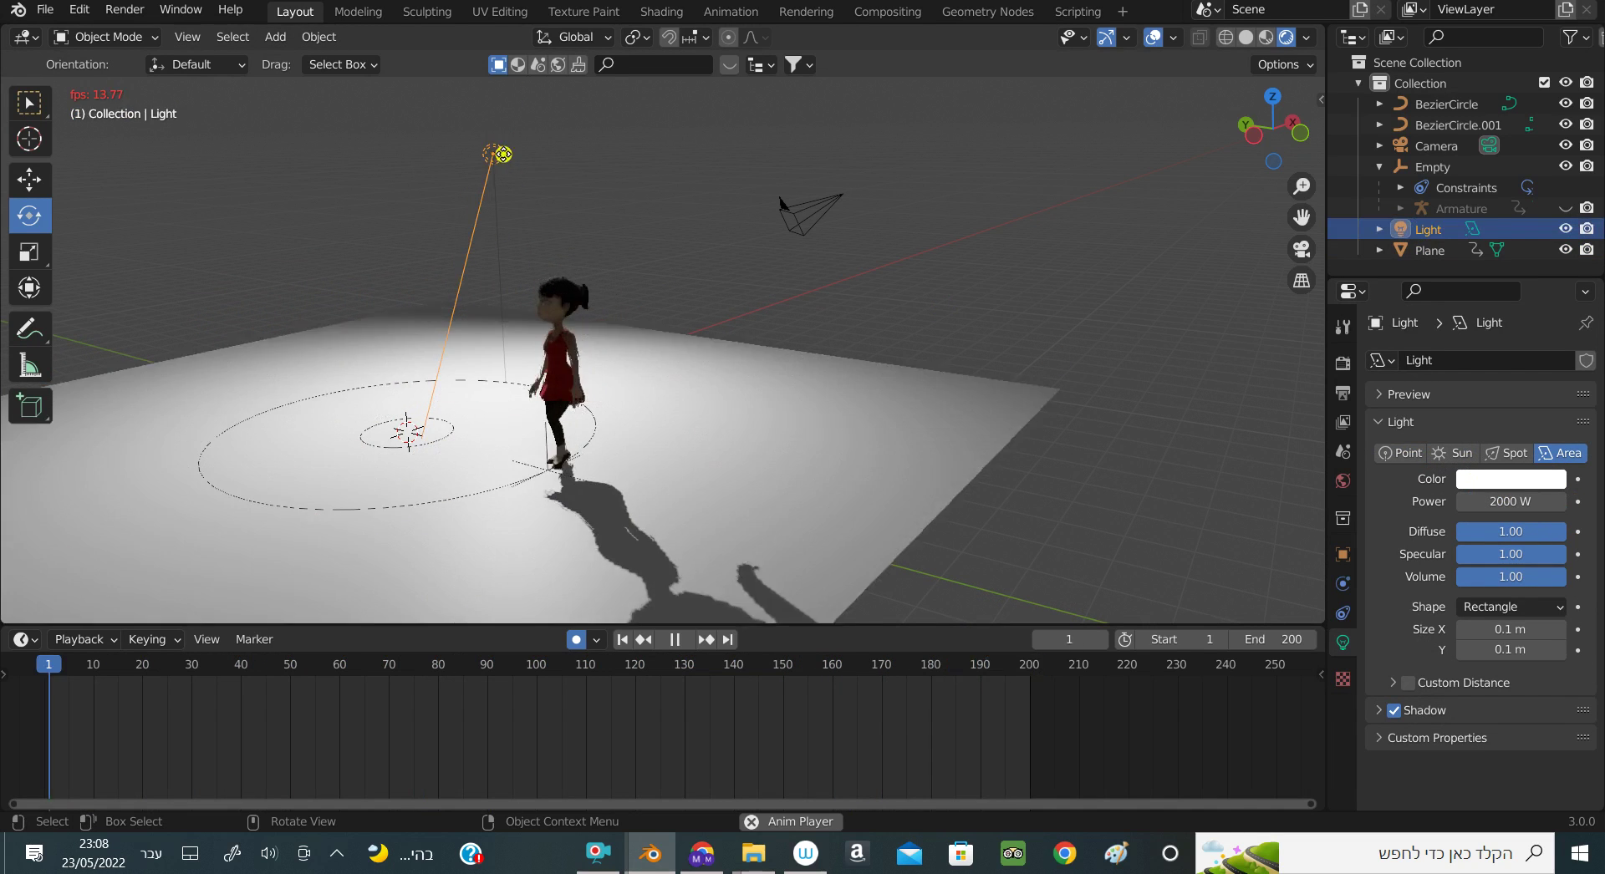
# Move the area light up high above the circle, then orbit to view the girl's shadow on the ground
pyautogui.press('g')
pyautogui.click(772, 84)
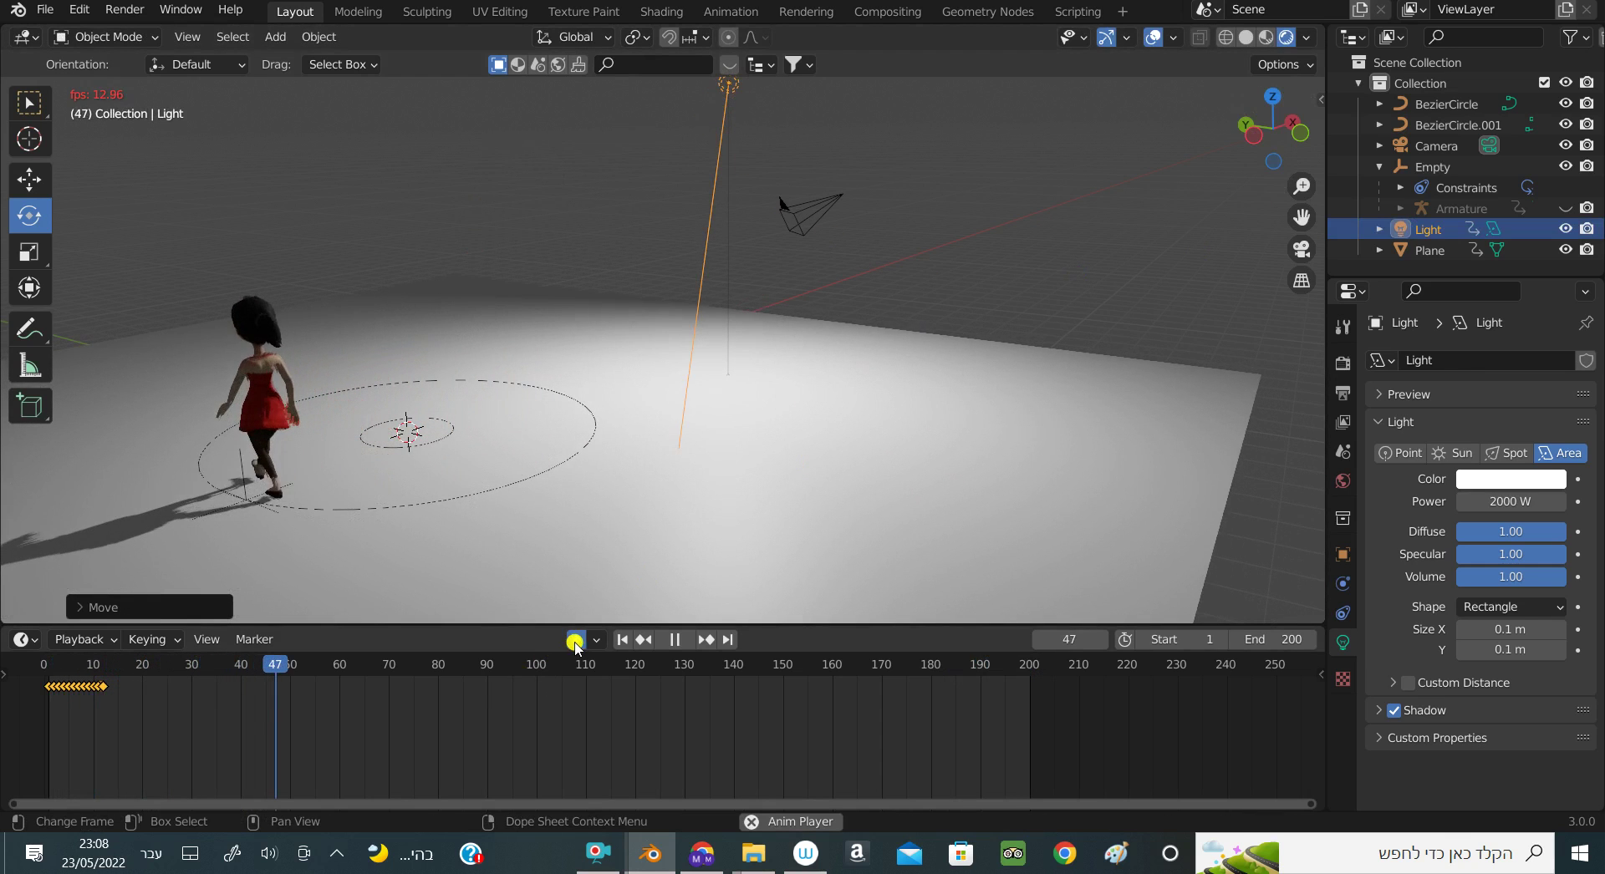
pyautogui.moveTo(1273, 127); pyautogui.dragTo(1379, 127)
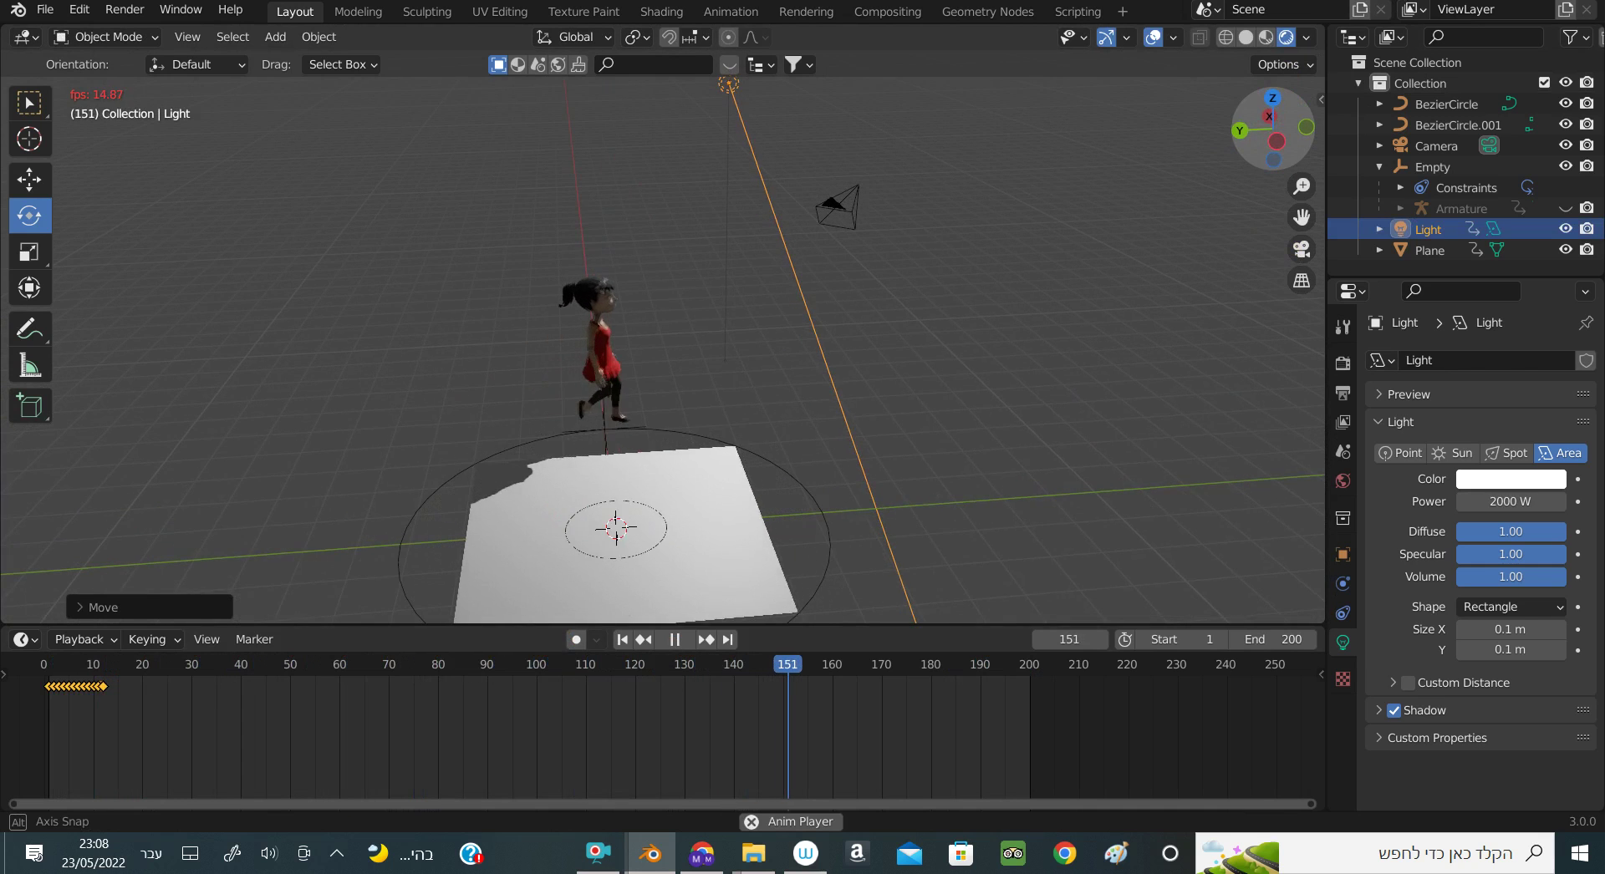
pyautogui.moveTo(1379, 127); pyautogui.dragTo(922, 641)
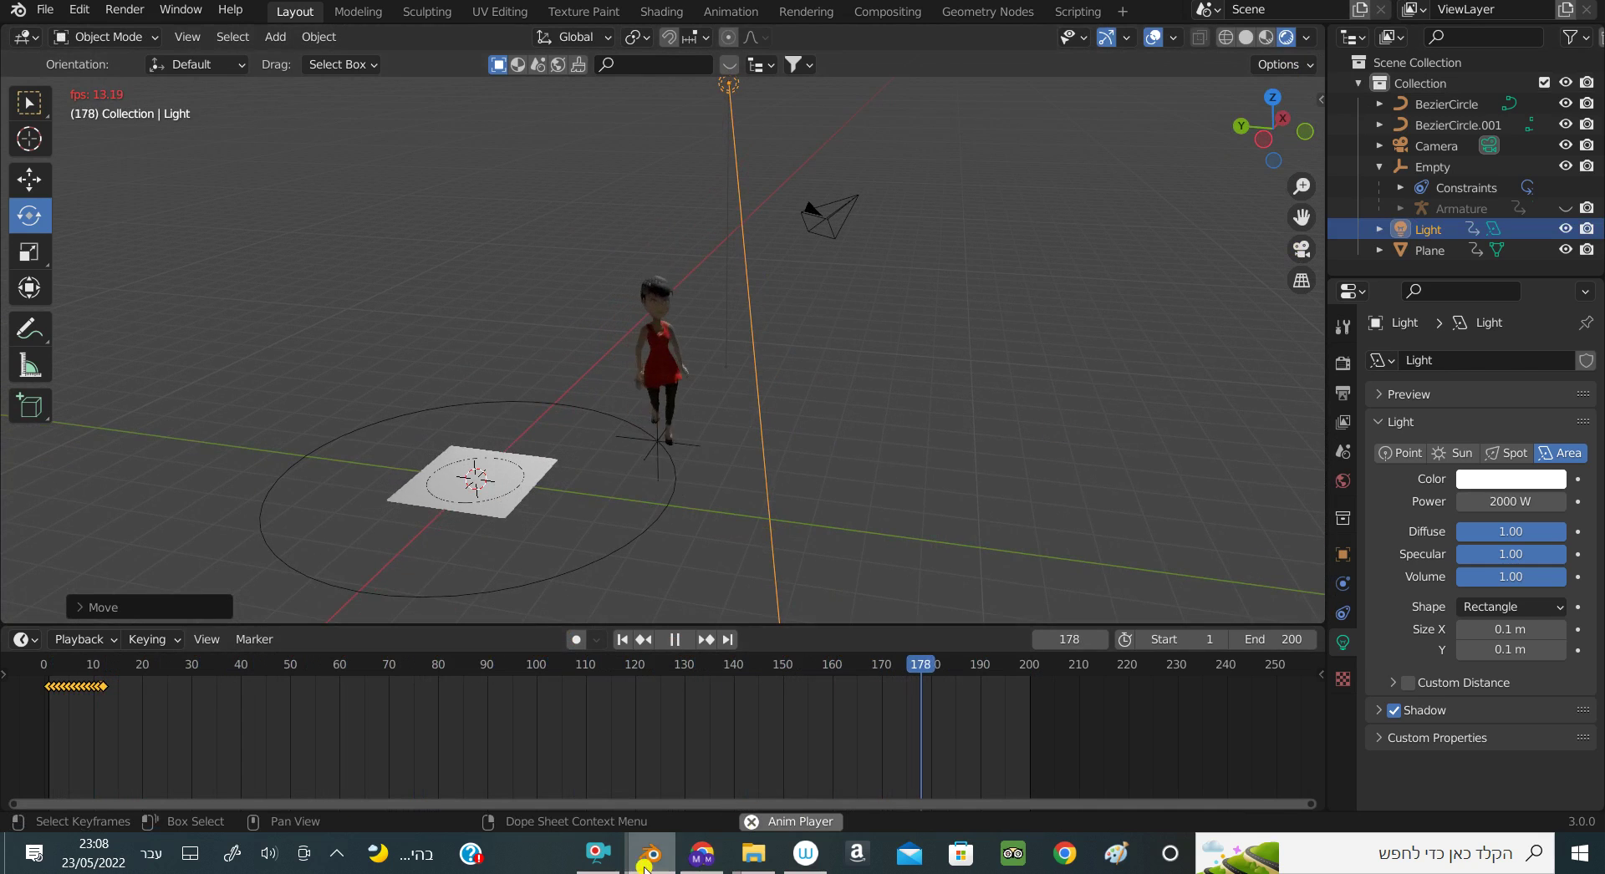